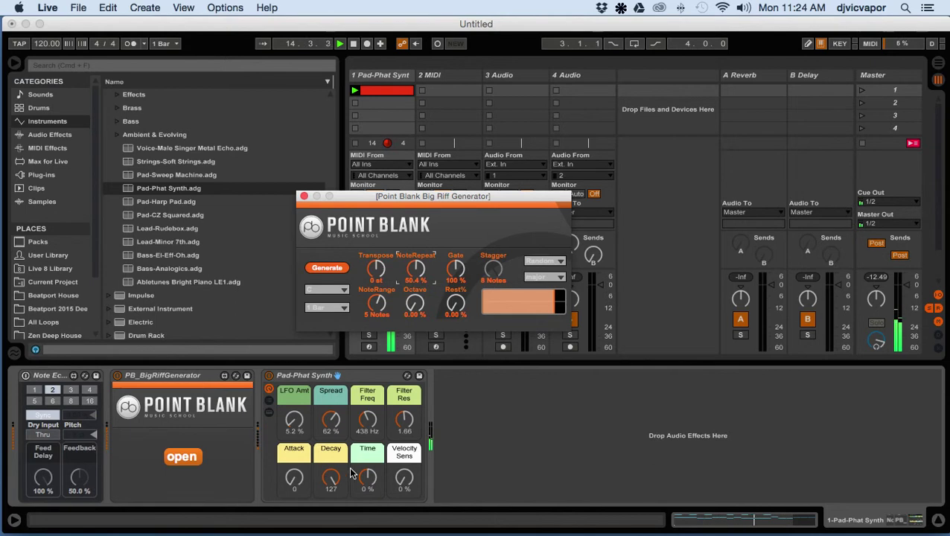
Set the Pad-Phat Synth's Filter Freq to 239 Hz and move the Big Riff Generator window slightly aside.
left_click_drag(366, 422, 366, 436)
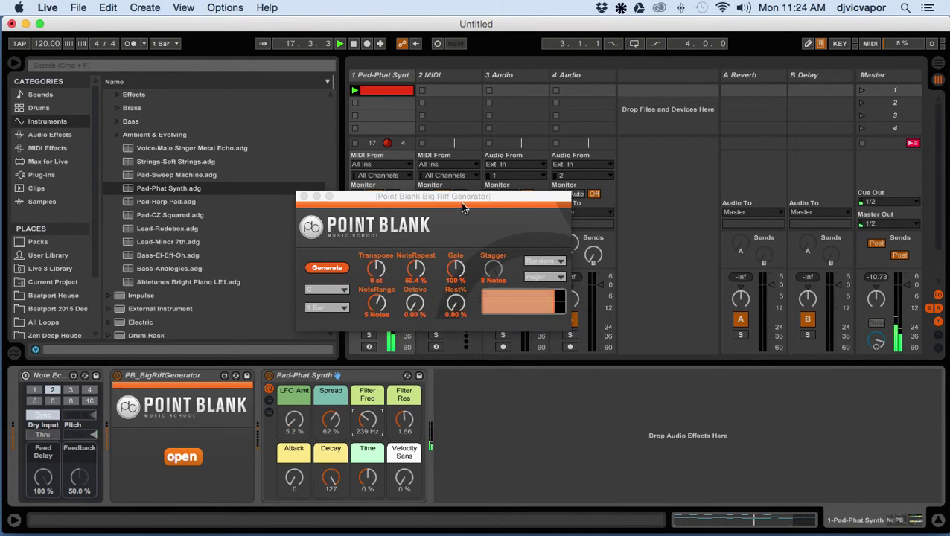
left_click_drag(455, 200, 440, 199)
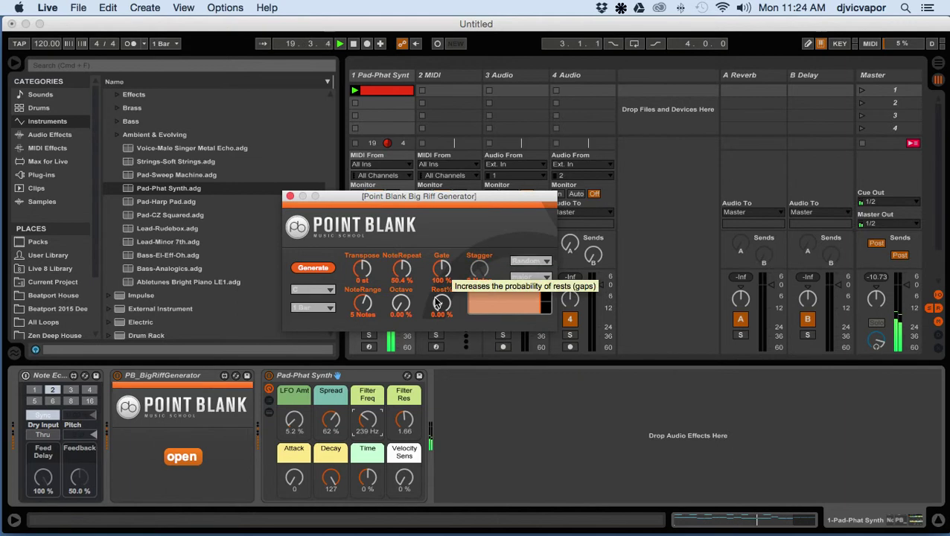
Enable the Note Echo device and set its Feed Delay to 19.7 % and Feedback to 26.4 %.
left_click(26, 378)
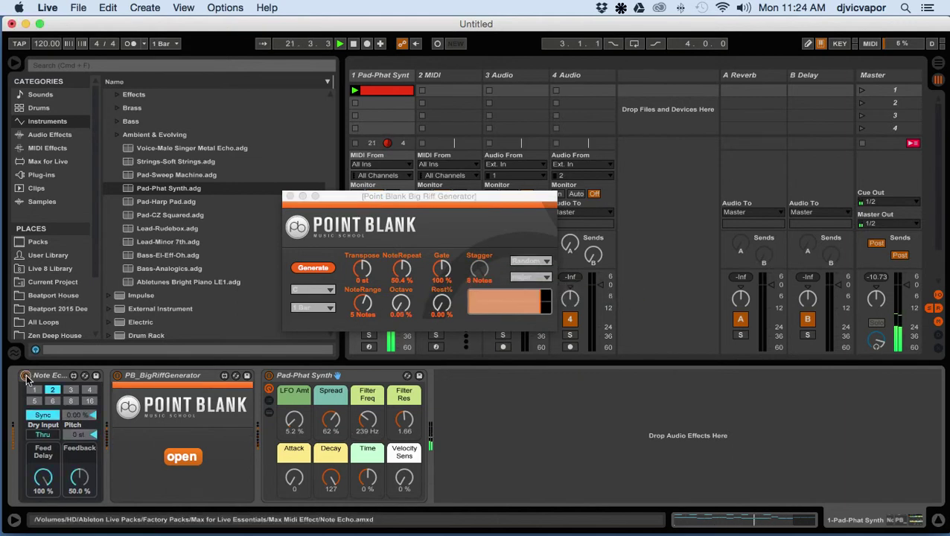
left_click_drag(42, 479, 42, 508)
left_click_drag(79, 478, 79, 496)
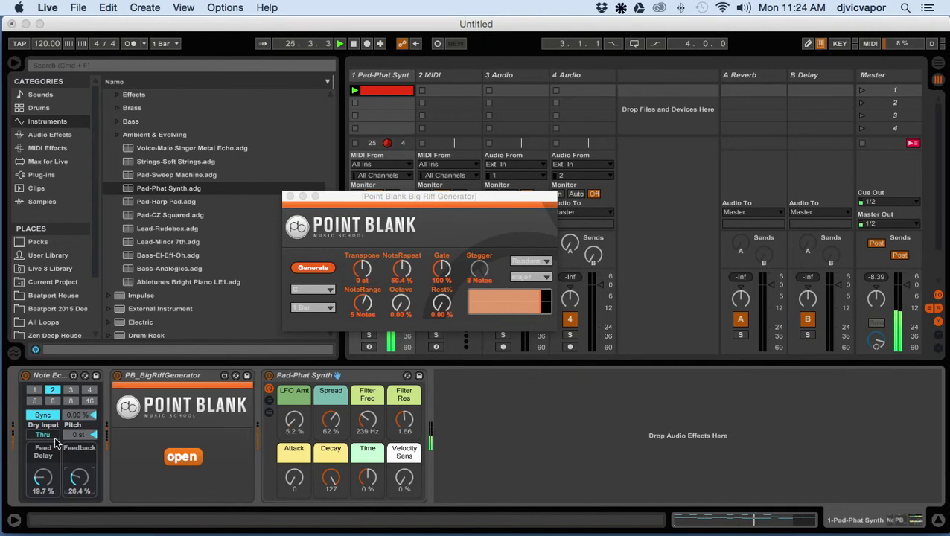
Disable the PB_BigRiffGenerator, switch off Note Echo, and re-enable the riff generator.
left_click(118, 375)
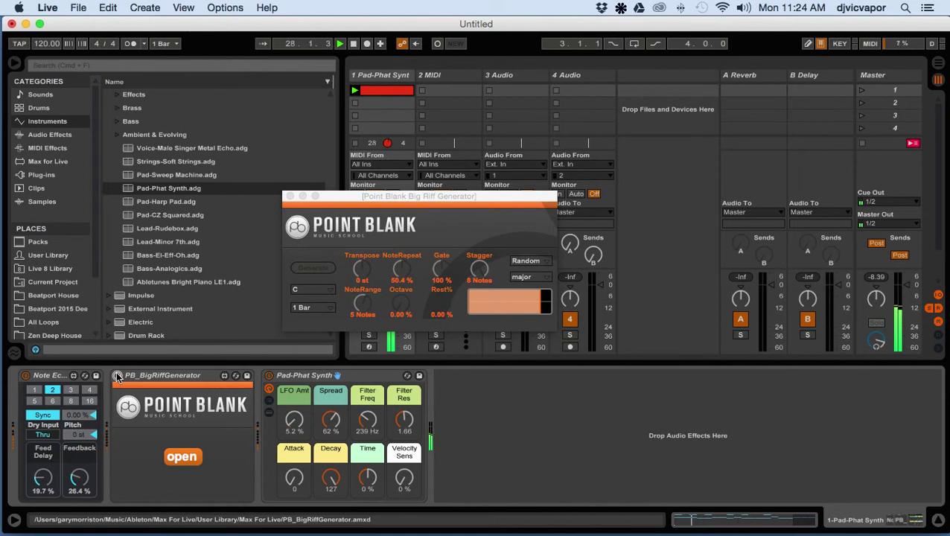
left_click(25, 375)
left_click(117, 375)
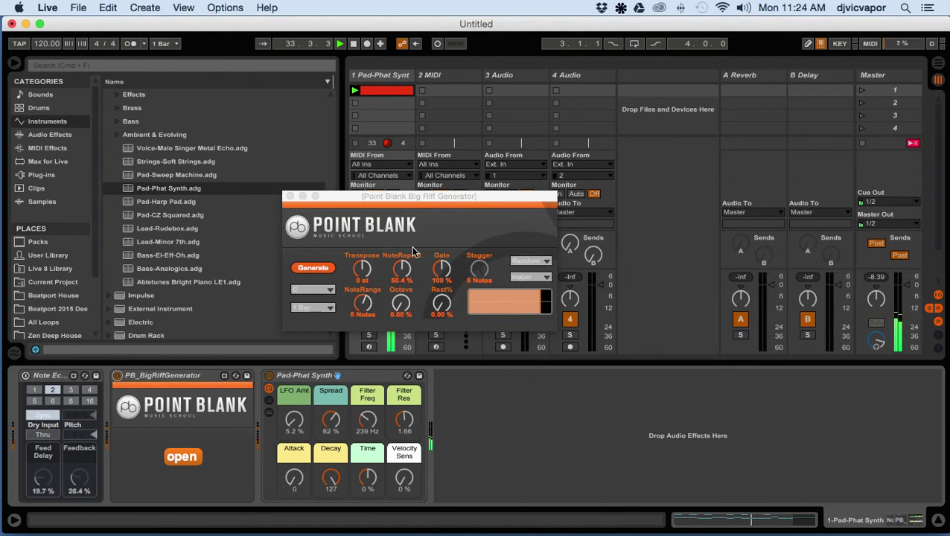
Close the Big Riff Generator window and remove Note Echo from the device chain.
left_click(290, 197)
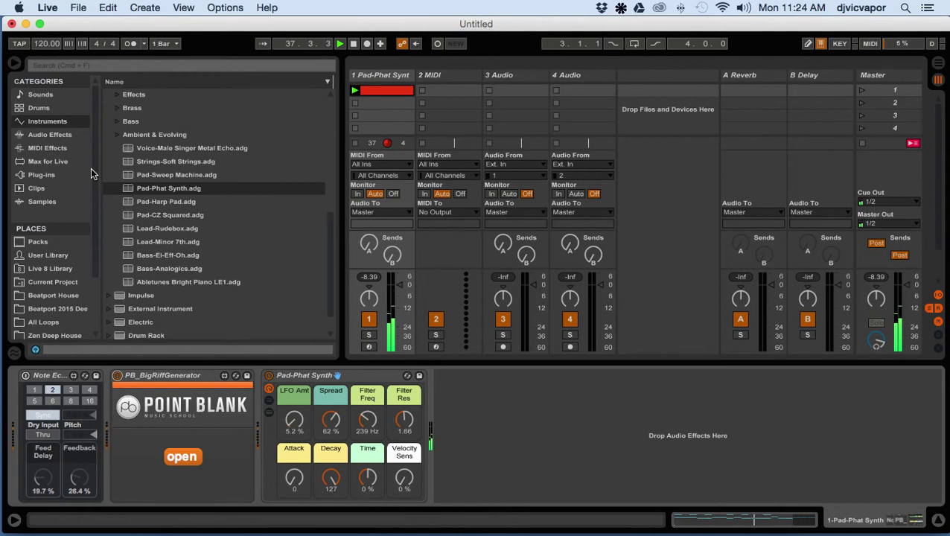
left_click(53, 383)
key("Delete")
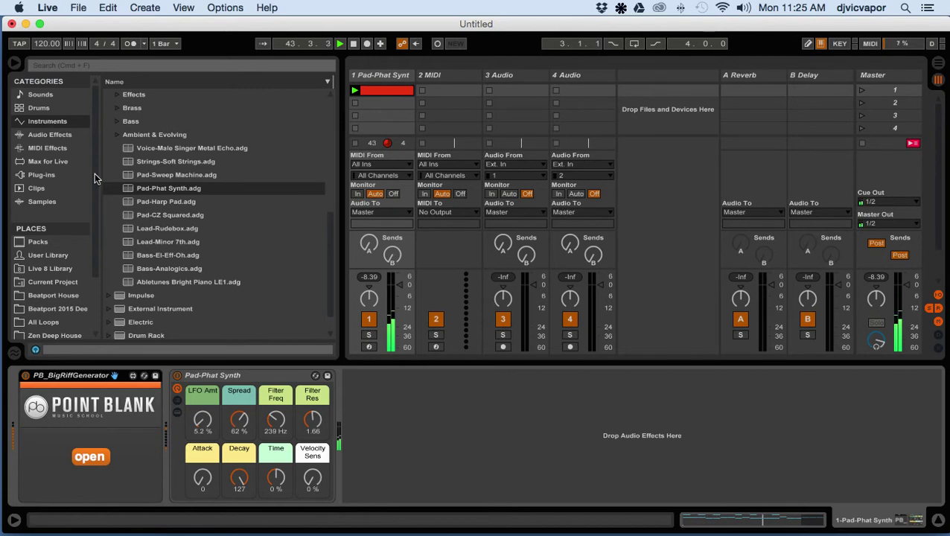
left_click(61, 135)
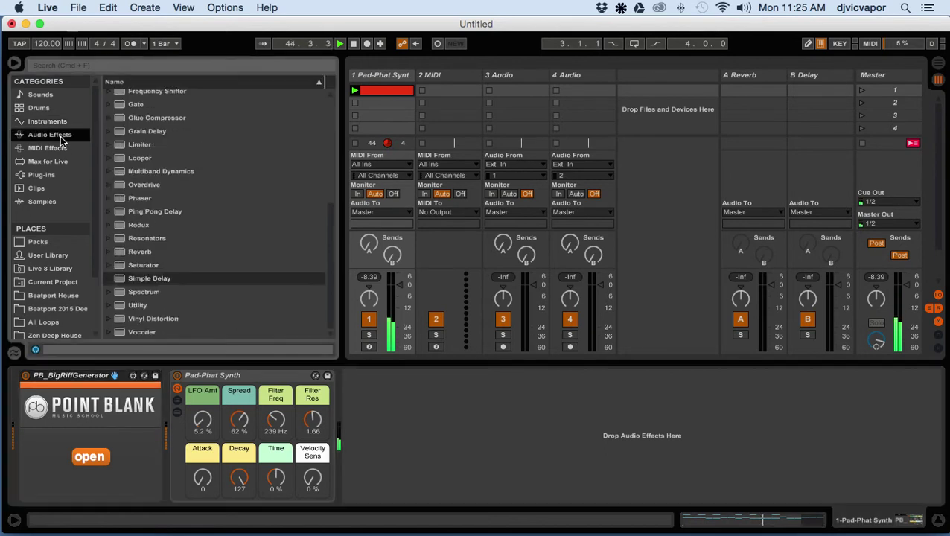
scroll(124, 163, "up", 4)
scroll(125, 163, "up", 3)
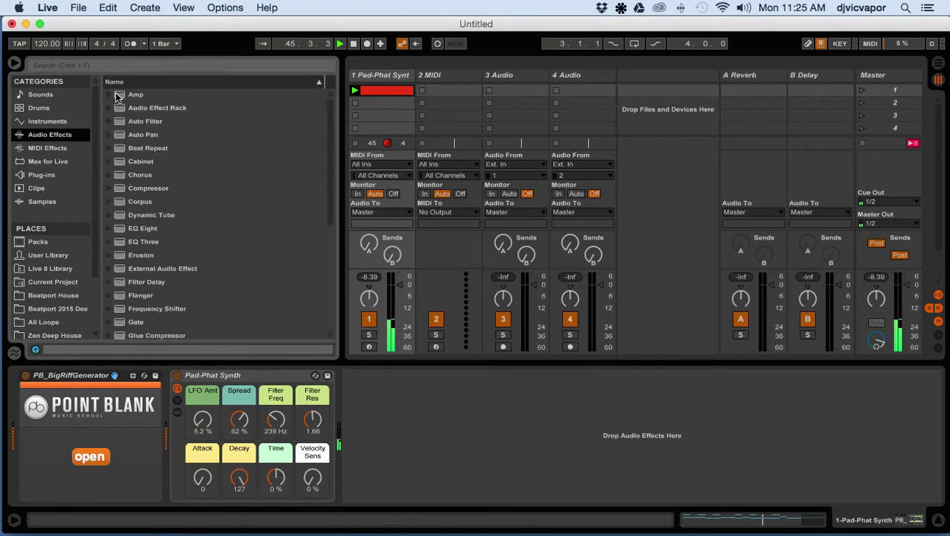
left_click_drag(117, 109, 55, 133)
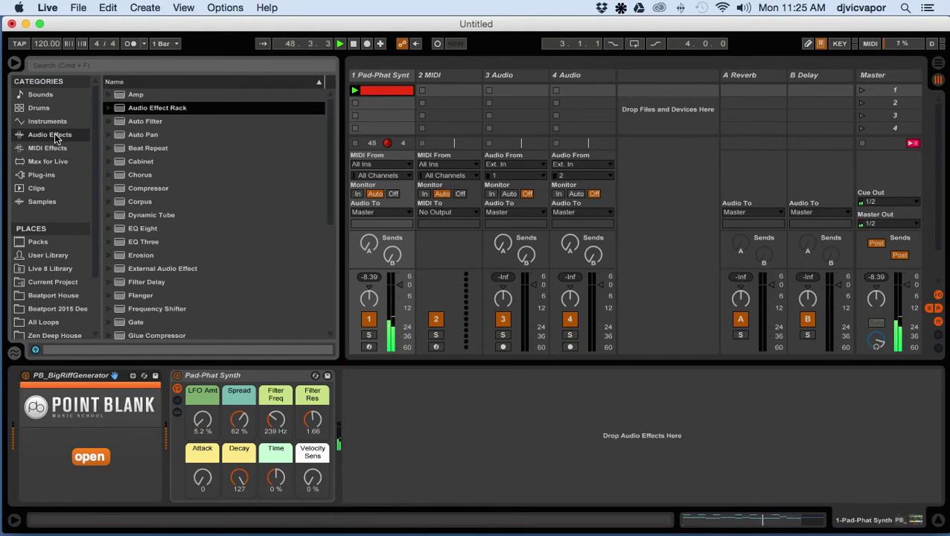
Insert a MIDI Effect Rack at the start of the Pad-Phat Synth track's chain and move PB_BigRiffGenerator into it.
left_click(48, 148)
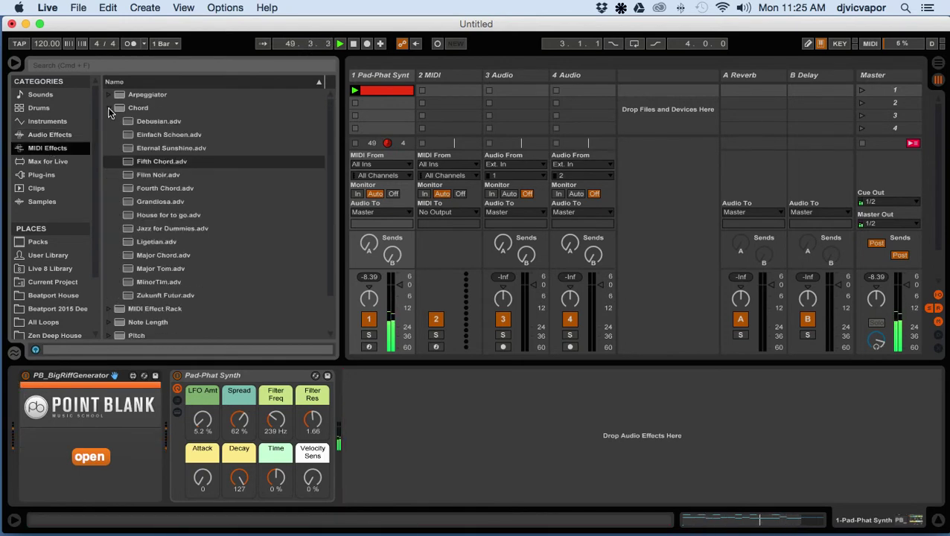
left_click(108, 112)
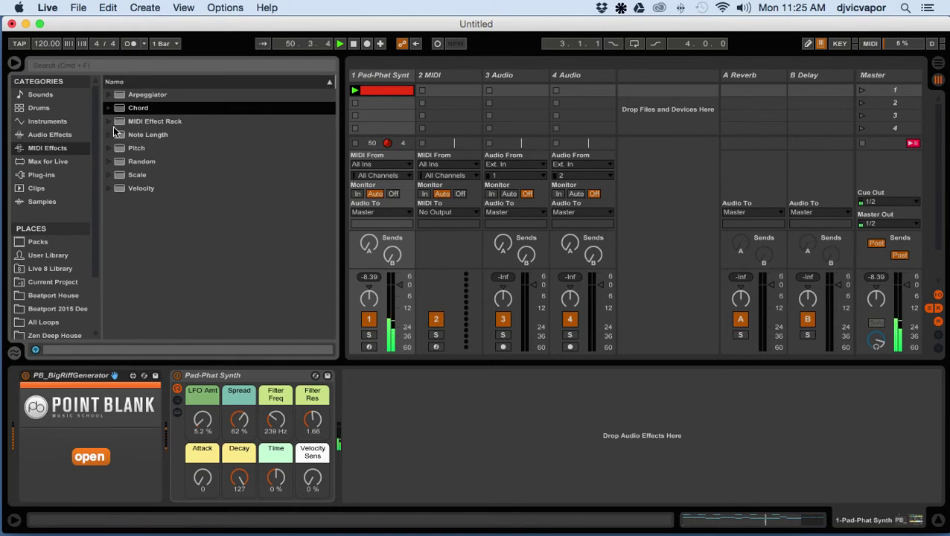
left_click_drag(121, 123, 20, 383)
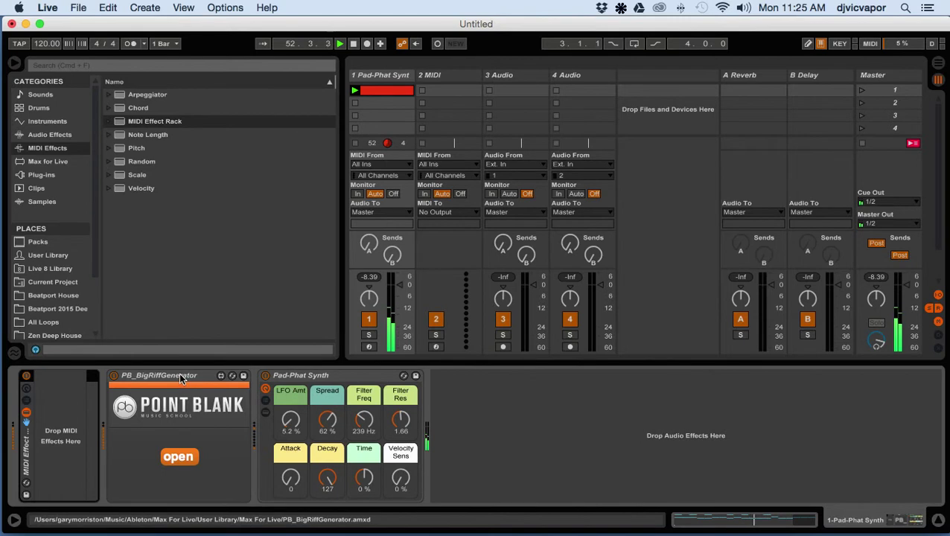
left_click_drag(181, 378, 63, 436)
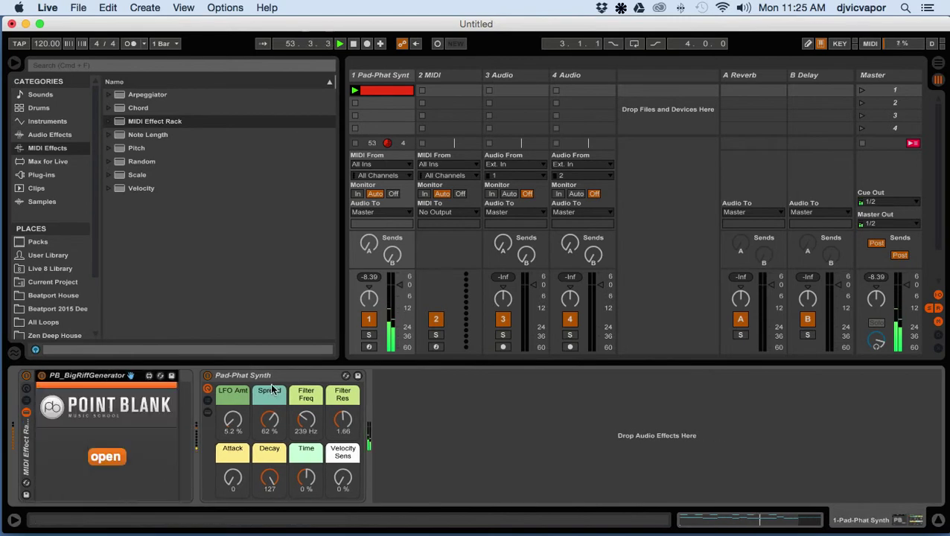
Try to move the Pad-Phat Synth instrument into the MIDI Effect Rack.
mouse_move(270, 379)
left_mouse_down()
mouse_move(176, 385)
mouse_move(171, 415)
left_mouse_up()
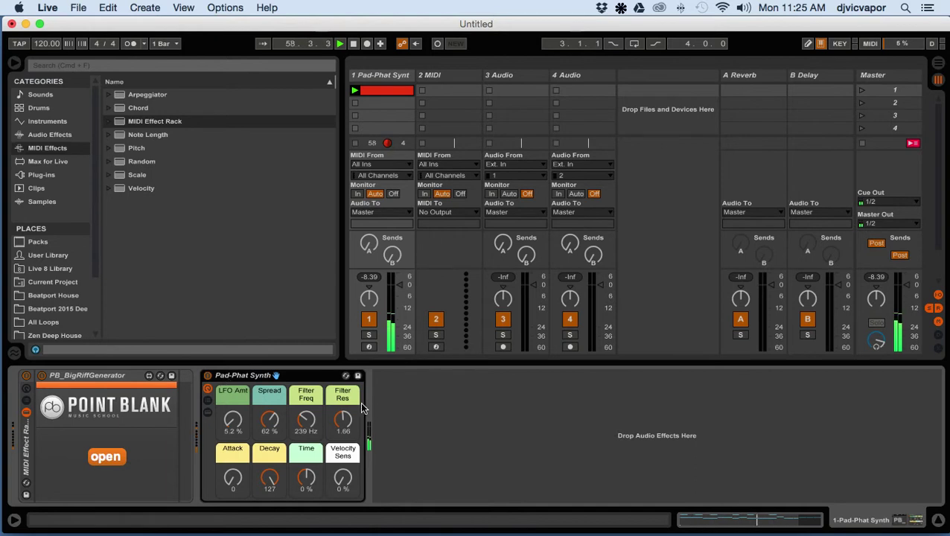
left_click(417, 417)
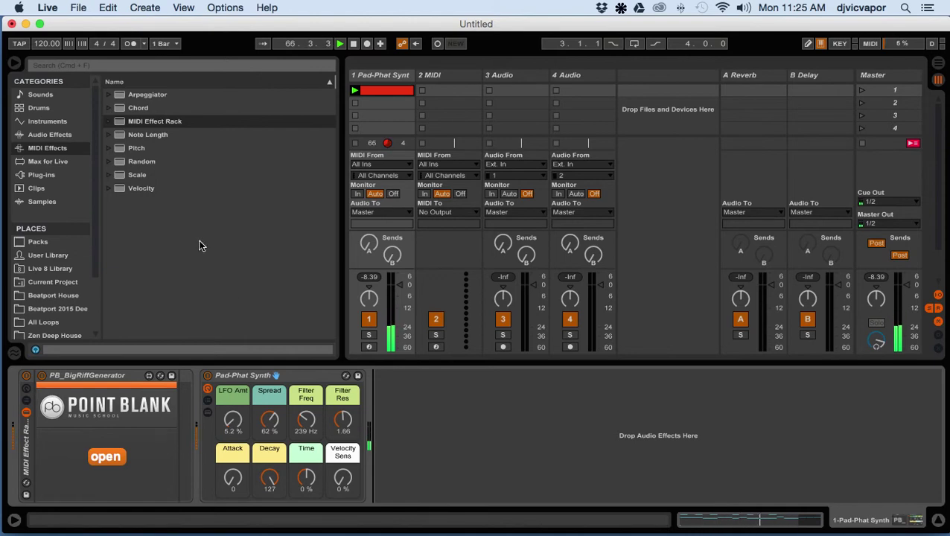
Add the Random effect's Forced Jazz preset to the MIDI Effect Rack ahead of PB_BigRiffGenerator.
left_click(109, 135)
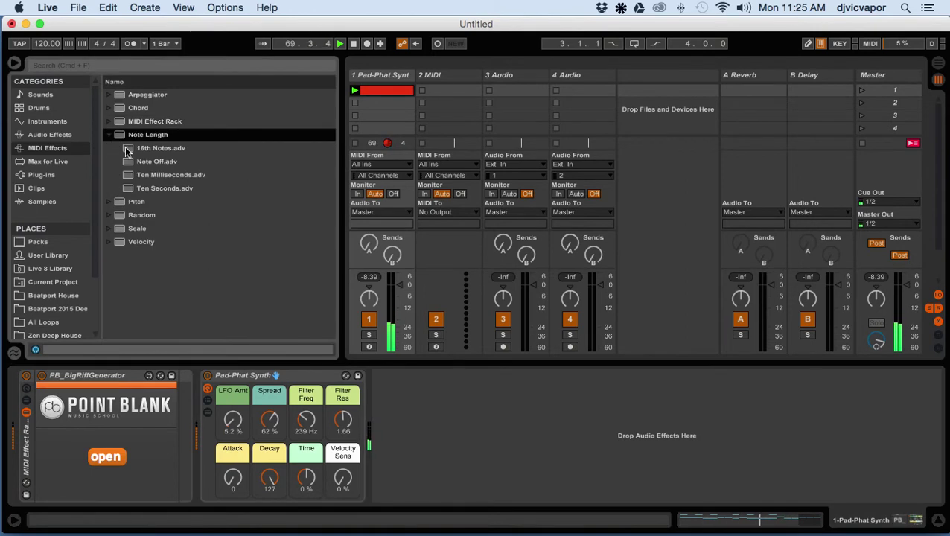
left_click(110, 136)
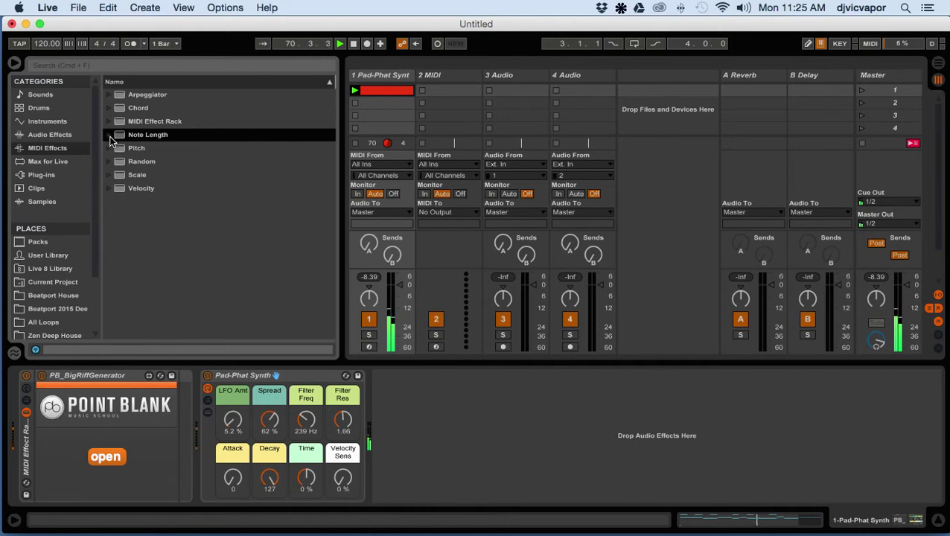
left_click(109, 162)
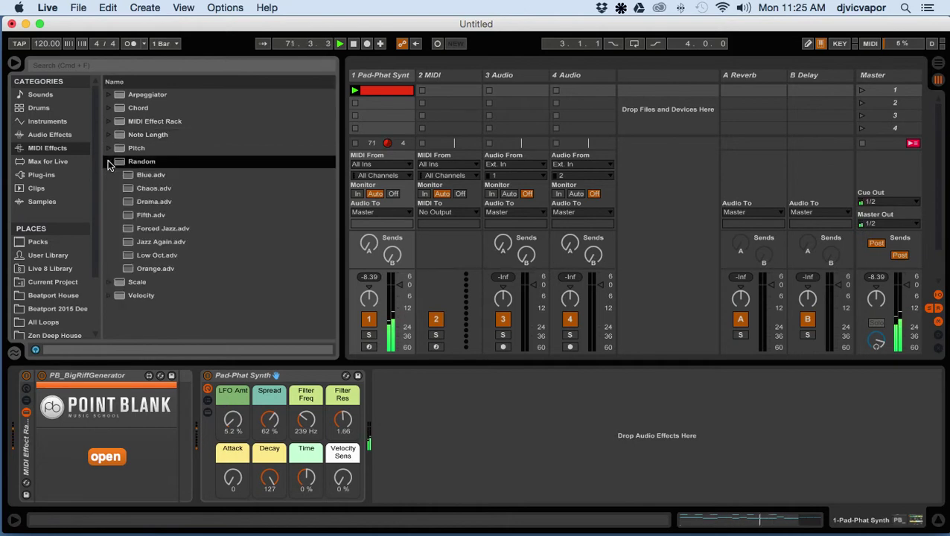
left_click(128, 233)
left_click_drag(128, 233, 37, 380)
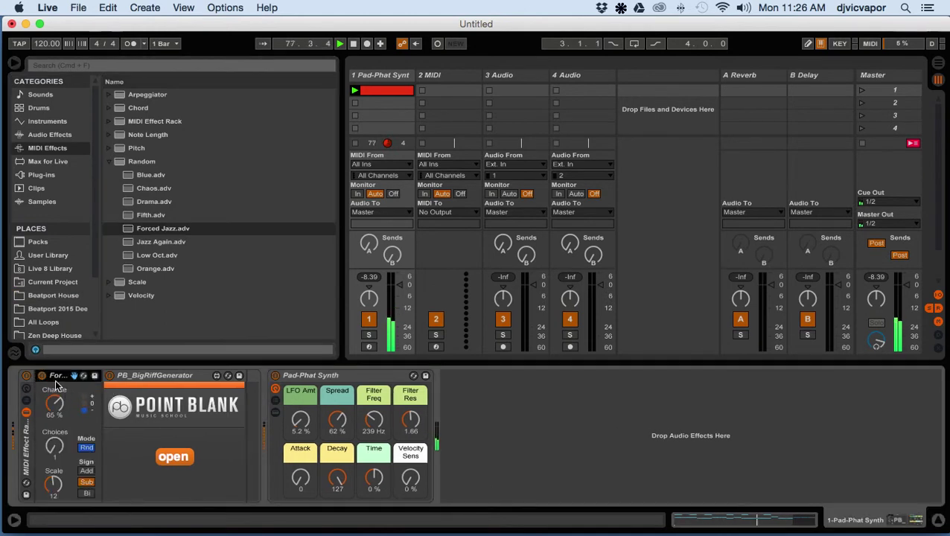
Move the Forced Jazz effect behind PB_BigRiffGenerator in the rack, and delete it.
left_click(56, 378)
left_click_drag(56, 378, 246, 411)
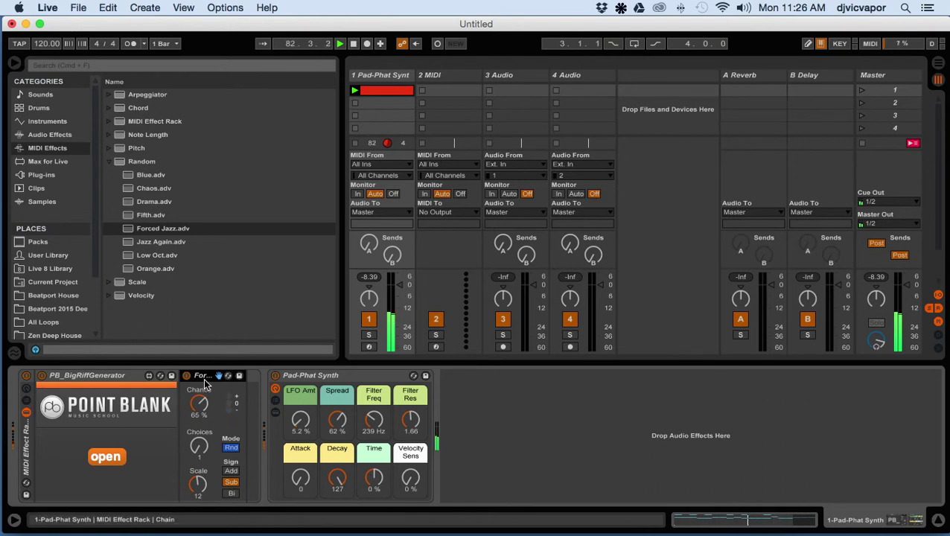
key("Delete")
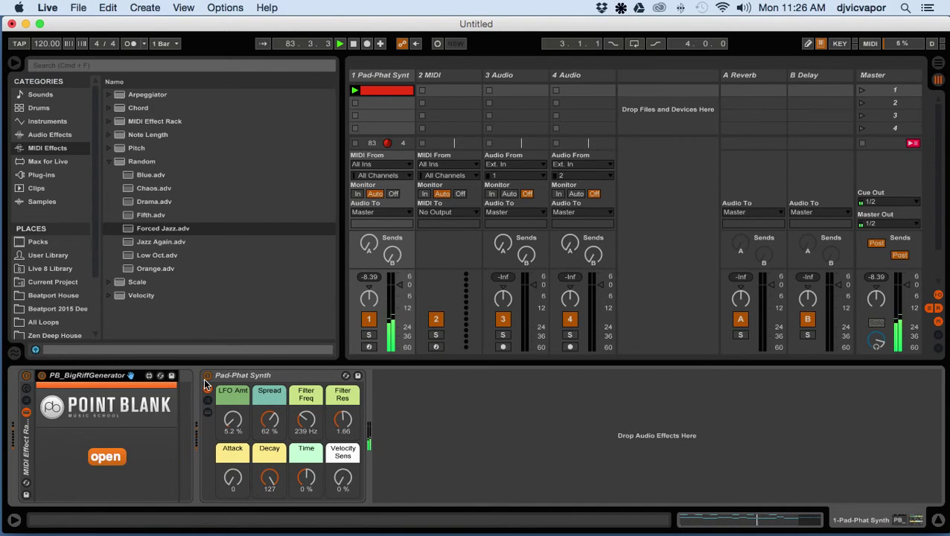
left_click(110, 162)
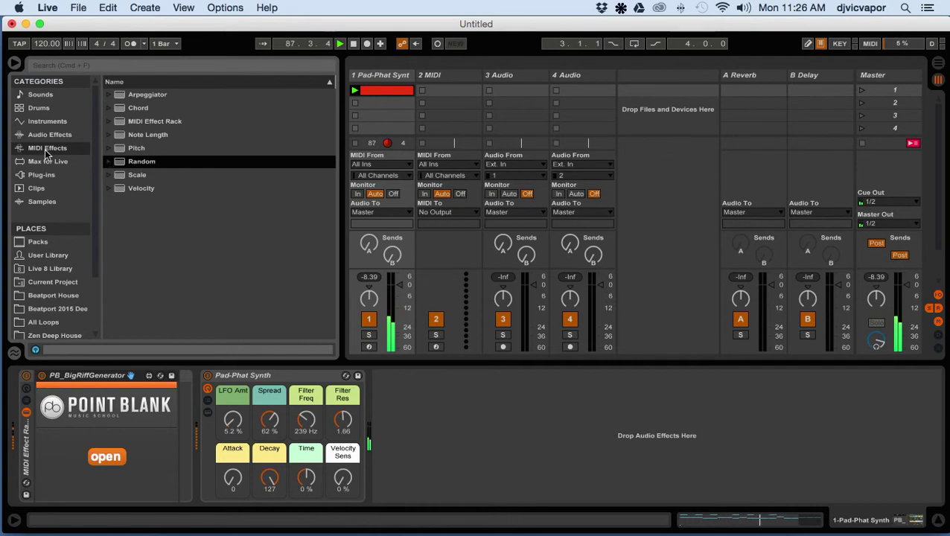
Load an empty Drum Rack onto the second MIDI track and insert a MIDI clip in its first slot.
left_click(40, 109)
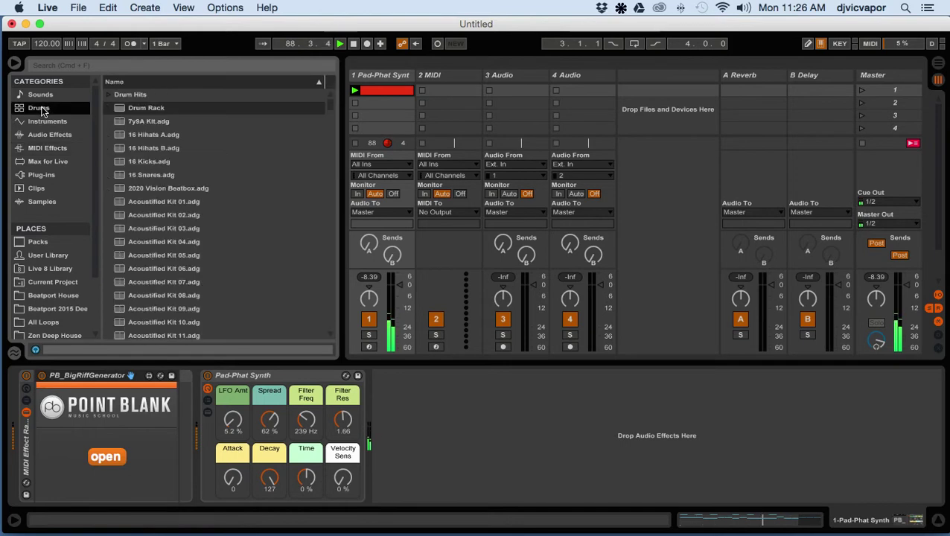
left_click_drag(120, 110, 438, 87)
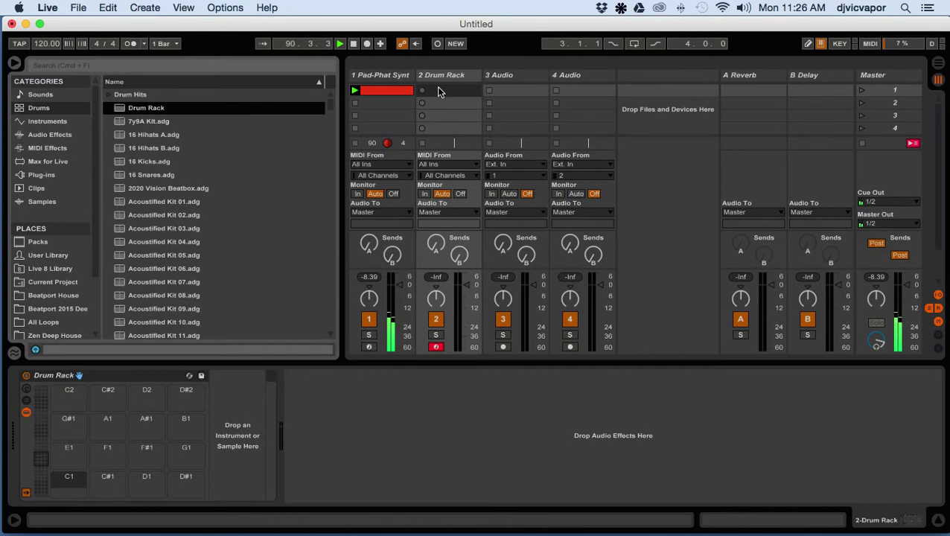
right_click(438, 86)
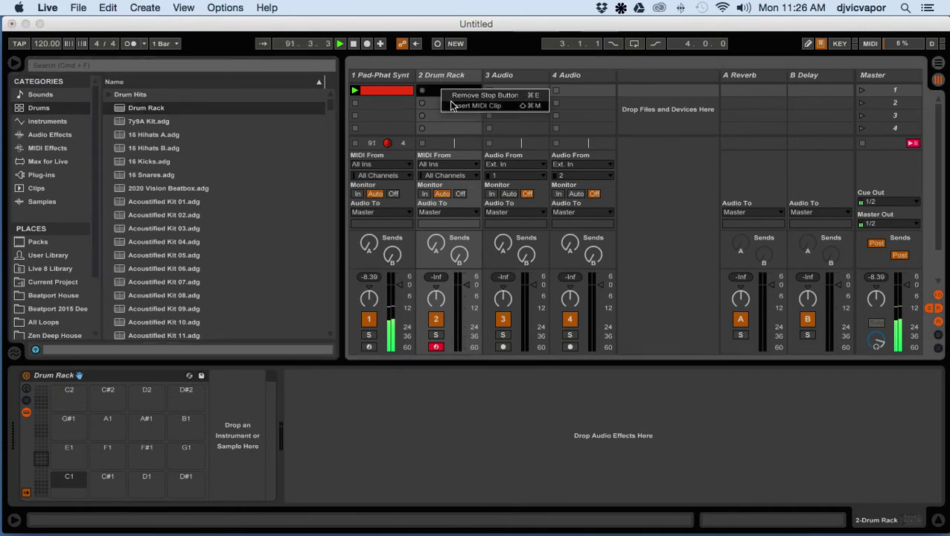
left_click(449, 98)
double_click(444, 81)
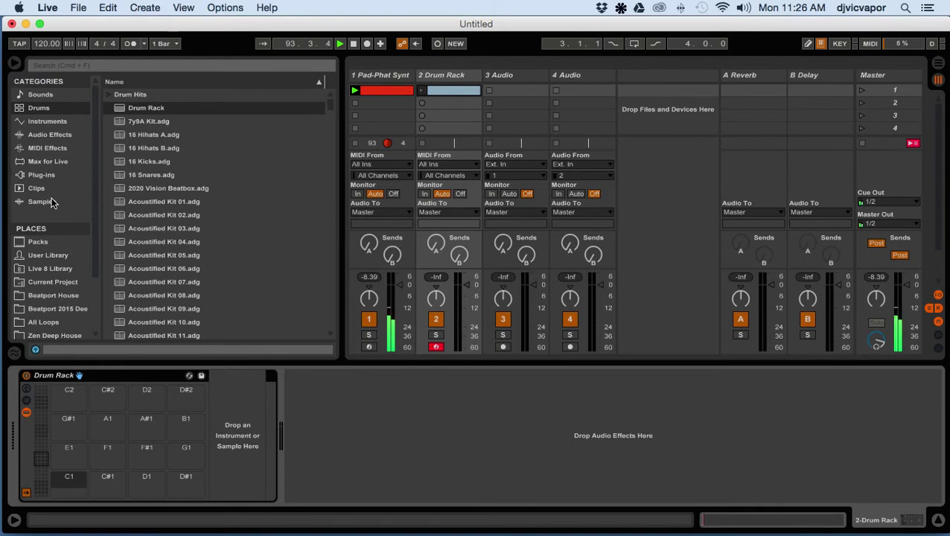
left_click(41, 100)
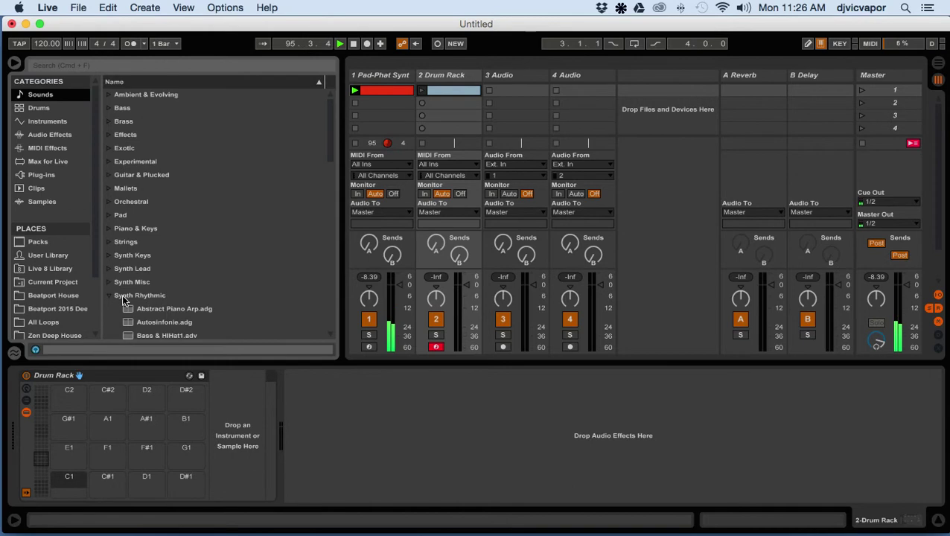
left_click(110, 296)
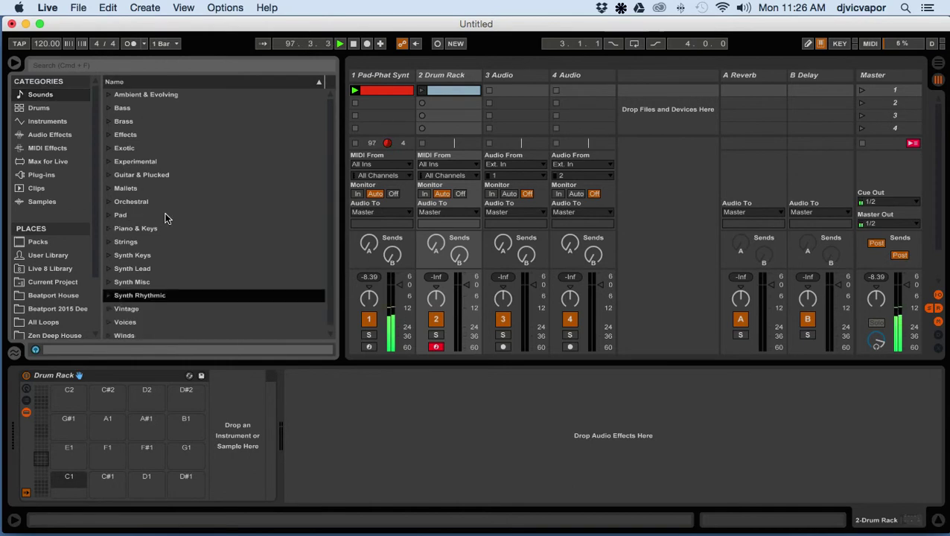
scroll(167, 218, "down", 1)
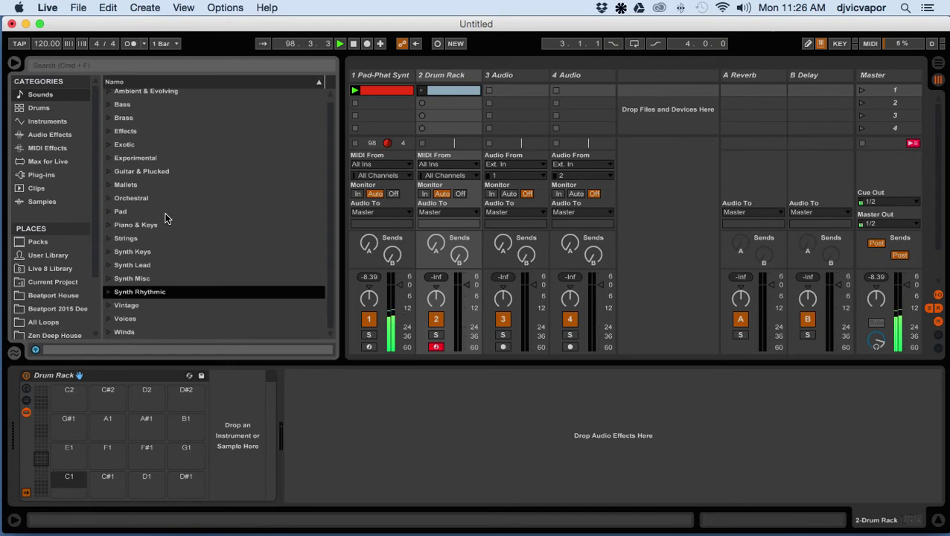
scroll(166, 217, "up", 1)
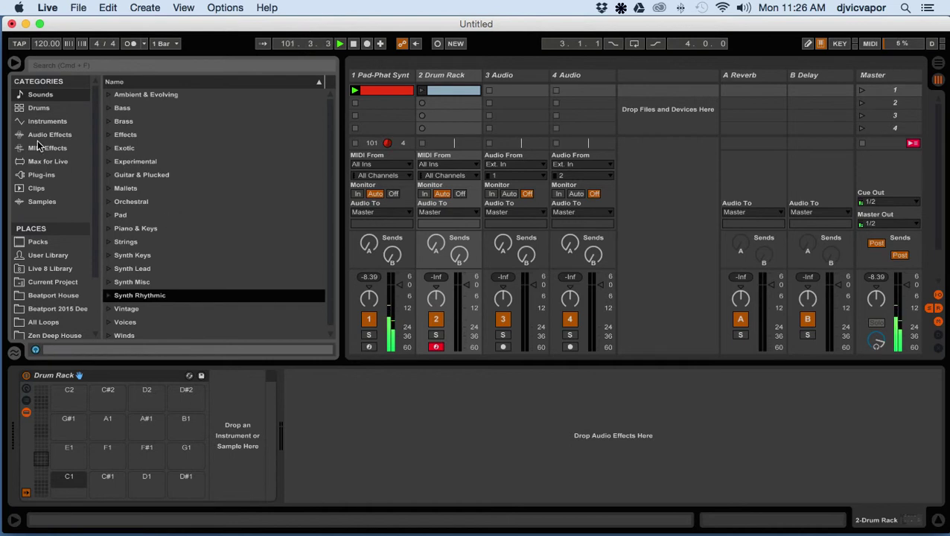
Browse the samples, audition 00DB_Kick_2.aif and load it onto the Drum Rack's C1 pad.
left_click(42, 201)
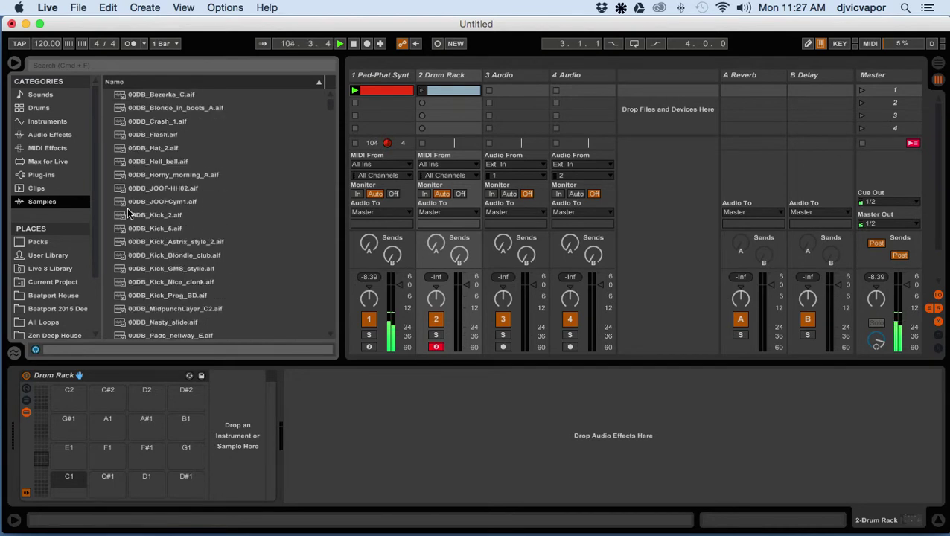
left_click(128, 214)
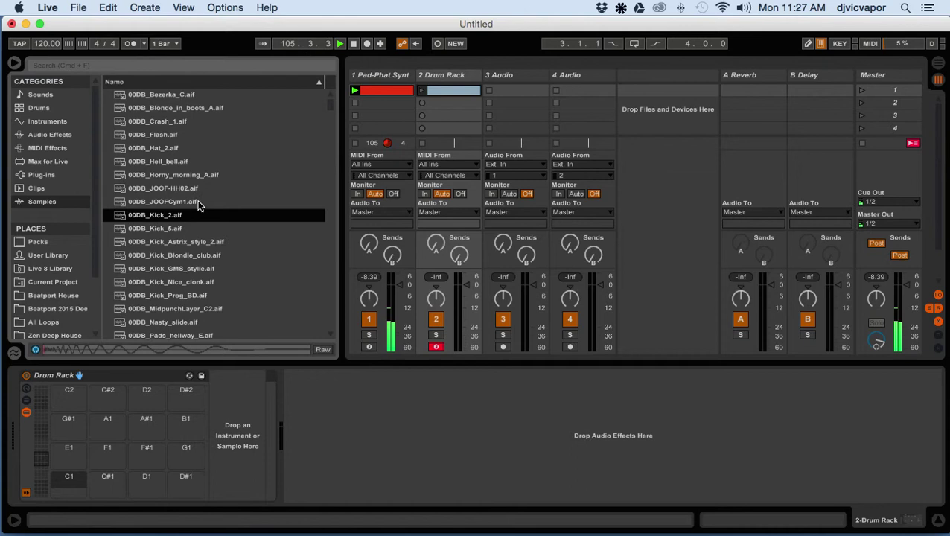
scroll(247, 206, "down", 3)
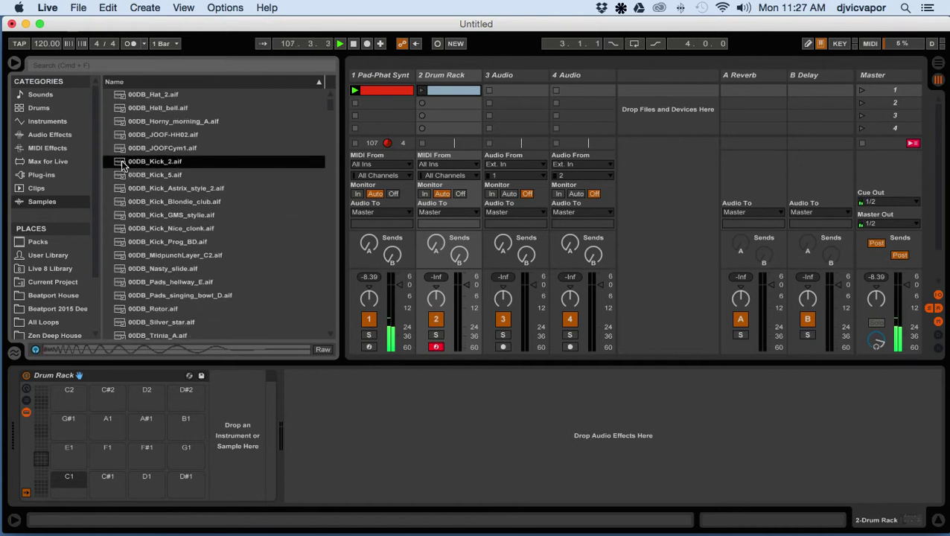
left_click_drag(127, 165, 73, 486)
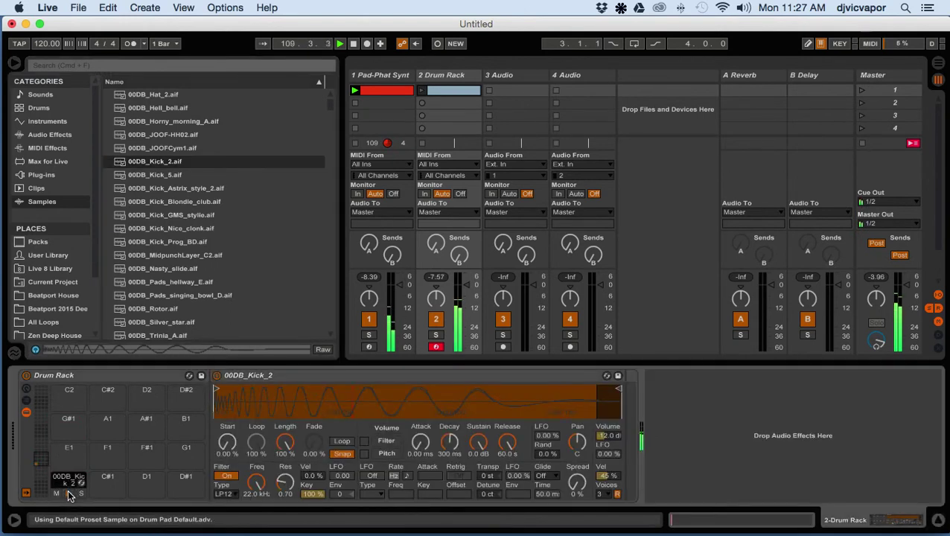
Launch the Drum Rack clip and add sixteenth-note kicks at 1, 1.1.3, 1.2, 1.3 and 1.4.
double_click(443, 90)
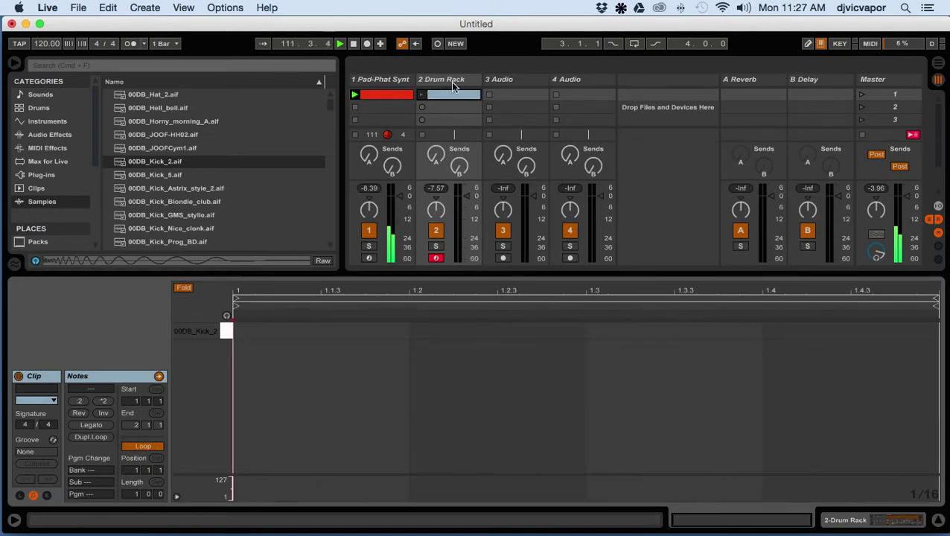
left_click(421, 94)
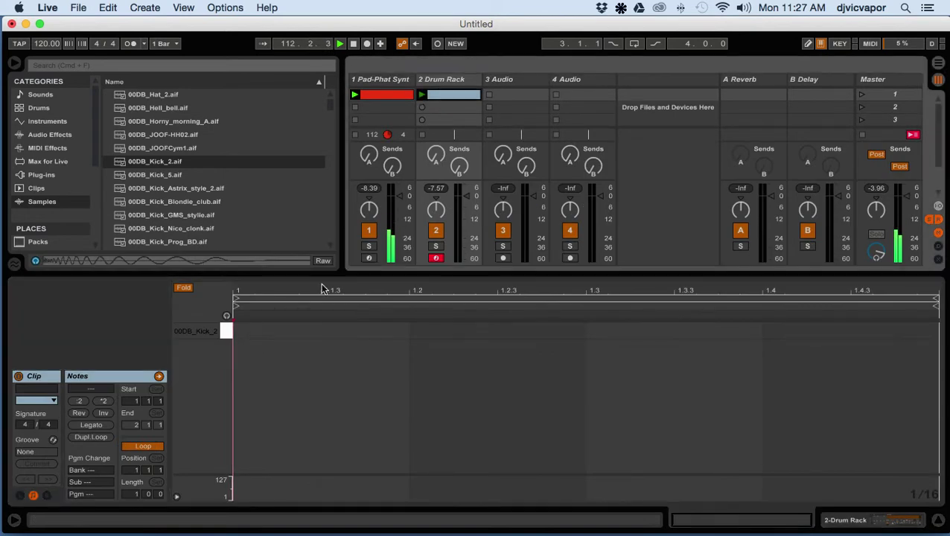
double_click(245, 331)
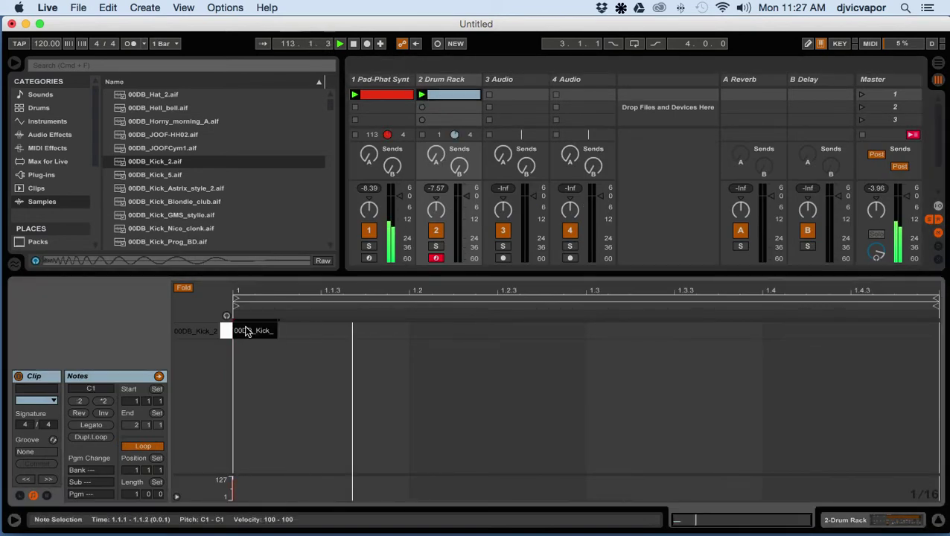
double_click(326, 333)
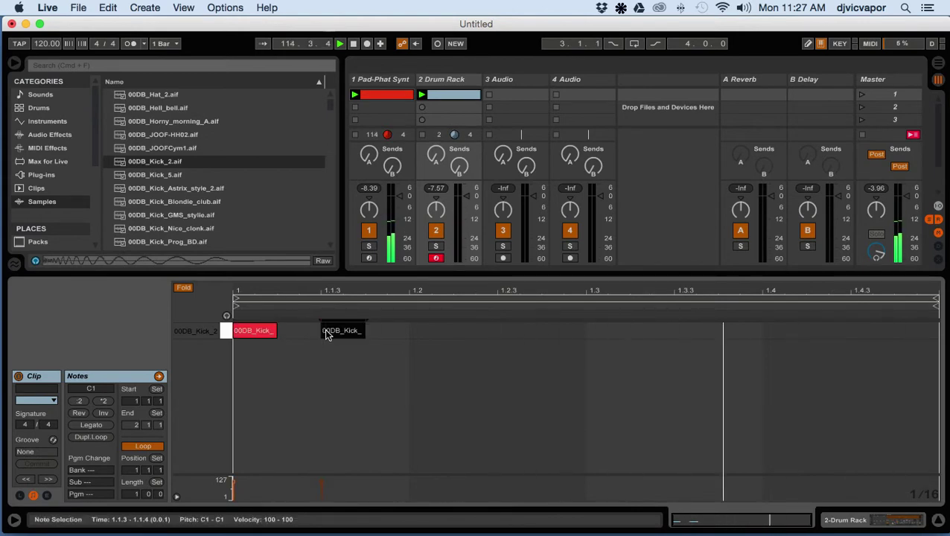
double_click(421, 331)
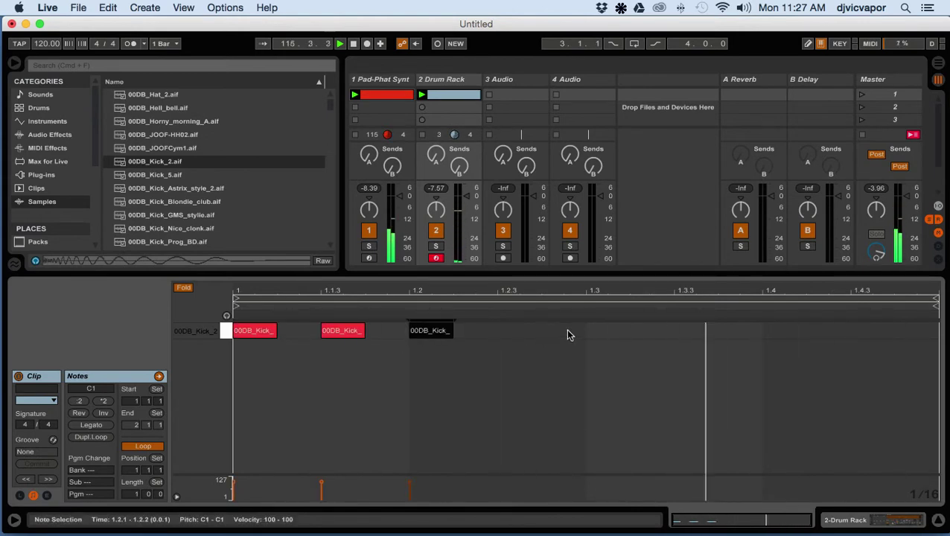
double_click(590, 331)
double_click(764, 333)
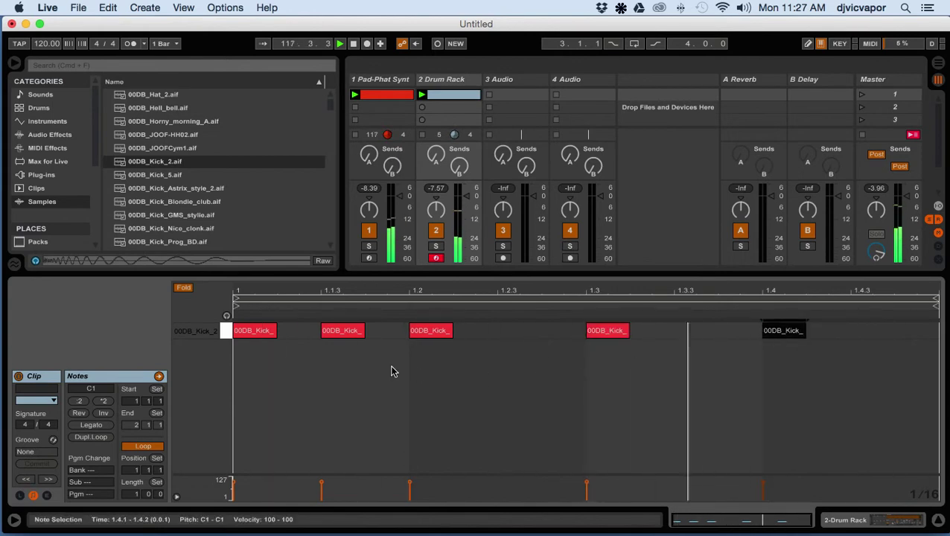
Lower the velocity of the kick note at 1.1.3 well below that of the other kicks.
mouse_move(354, 334)
left_mouse_down()
mouse_move(398, 340)
mouse_move(347, 339)
left_mouse_up()
left_click(348, 362)
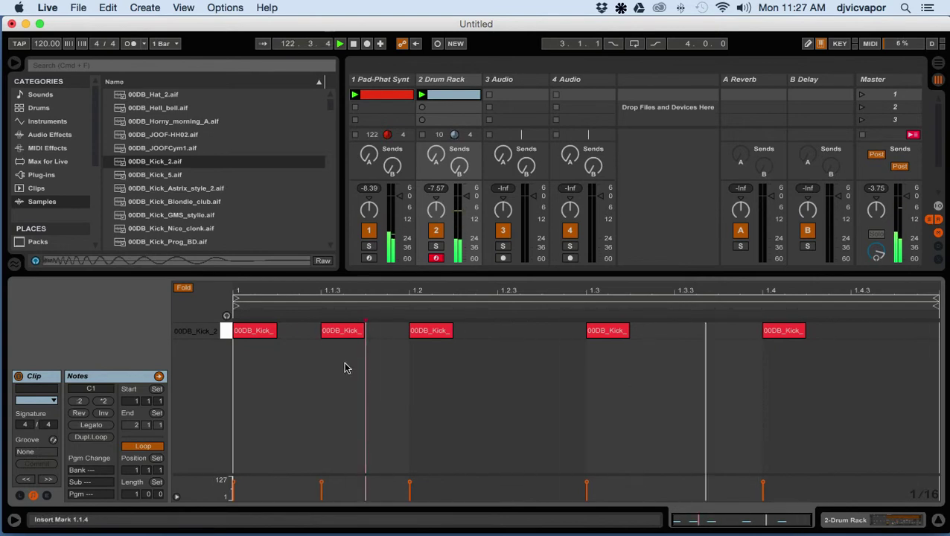
mouse_move(320, 481)
left_click_drag(321, 483, 325, 456)
left_click(325, 456)
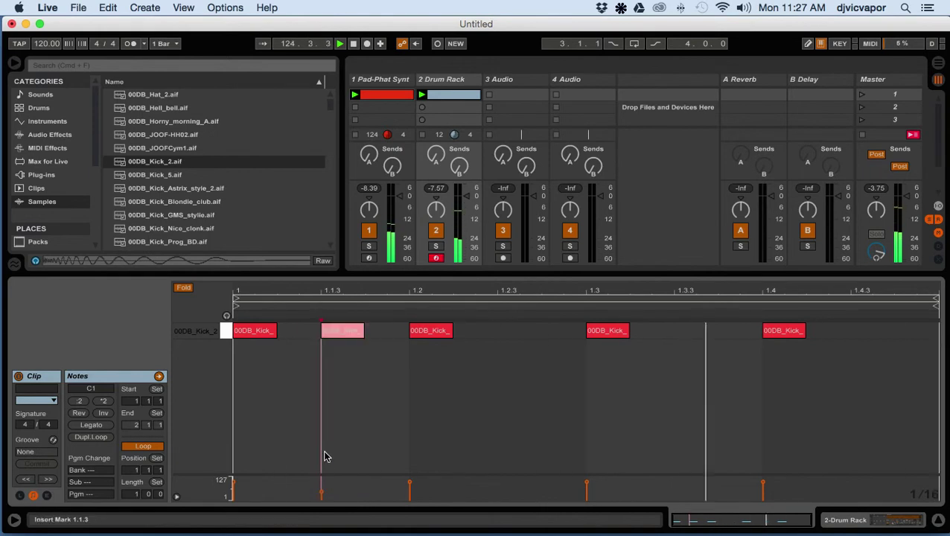
Audition 00DB_Wind_down, 00DB_Ying and 0001 5-Audio.wav, and load 0001 5-Audio.wav onto the Drum Rack's C#1 pad.
left_click(451, 80)
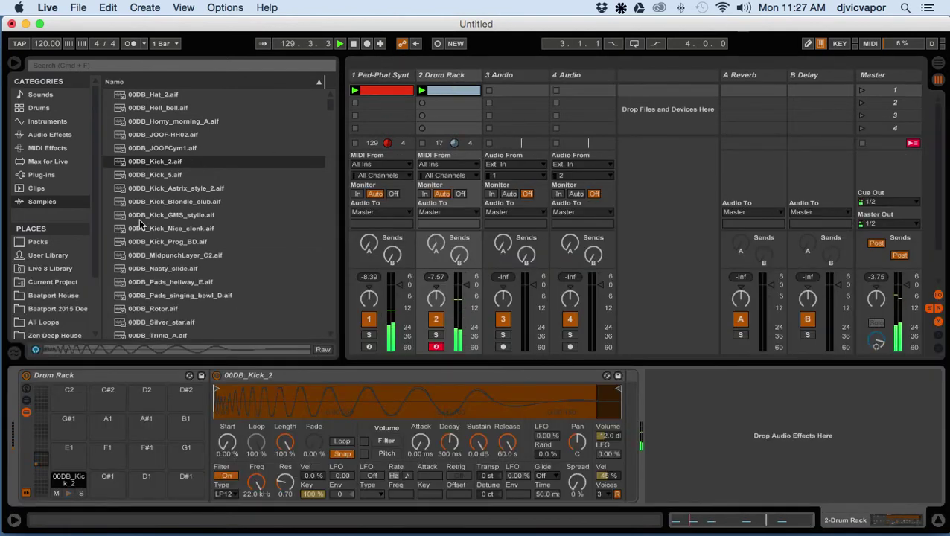
scroll(140, 226, "up", 1)
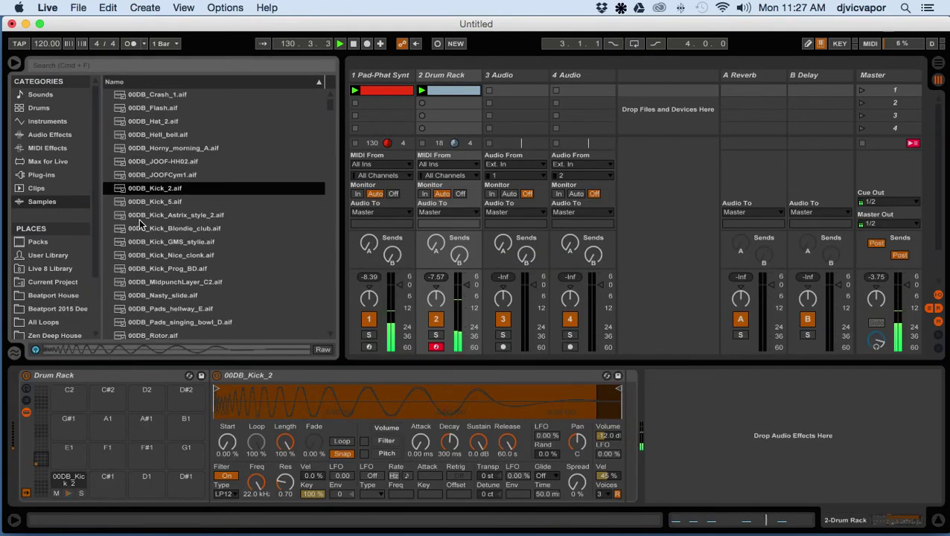
scroll(140, 225, "up", 1)
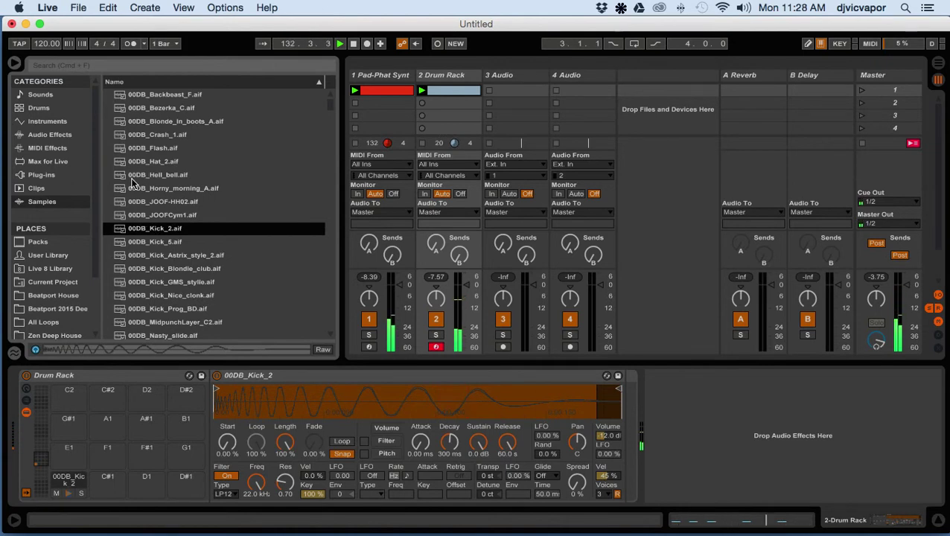
scroll(133, 183, "down", 15)
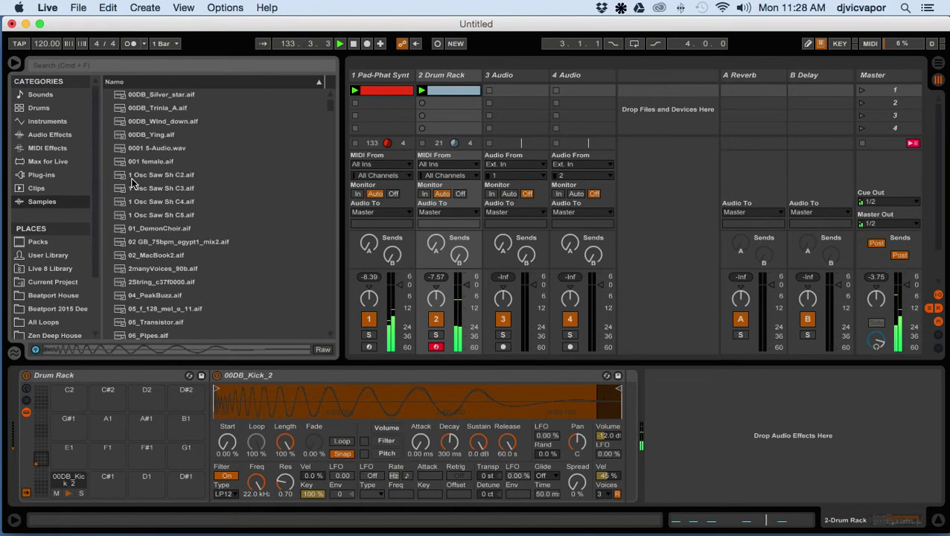
left_click(123, 123)
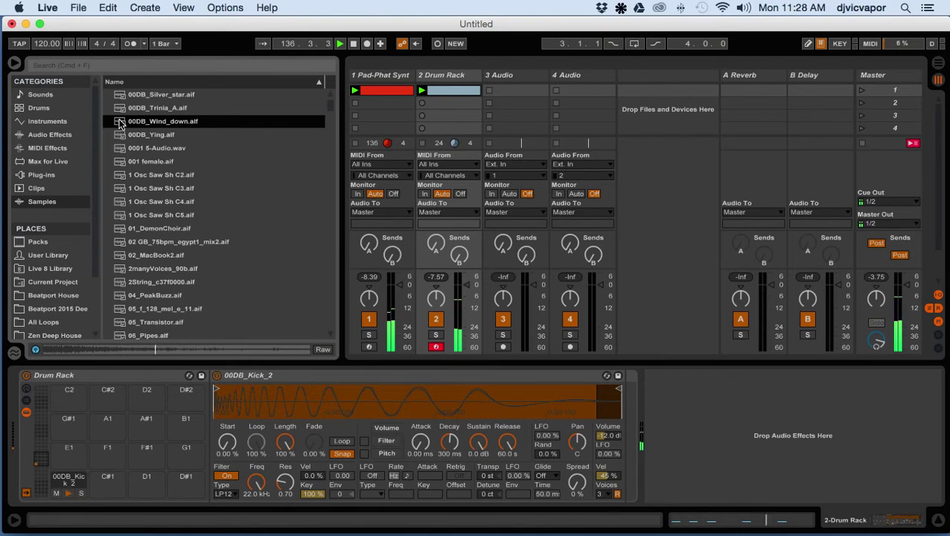
left_click(124, 138)
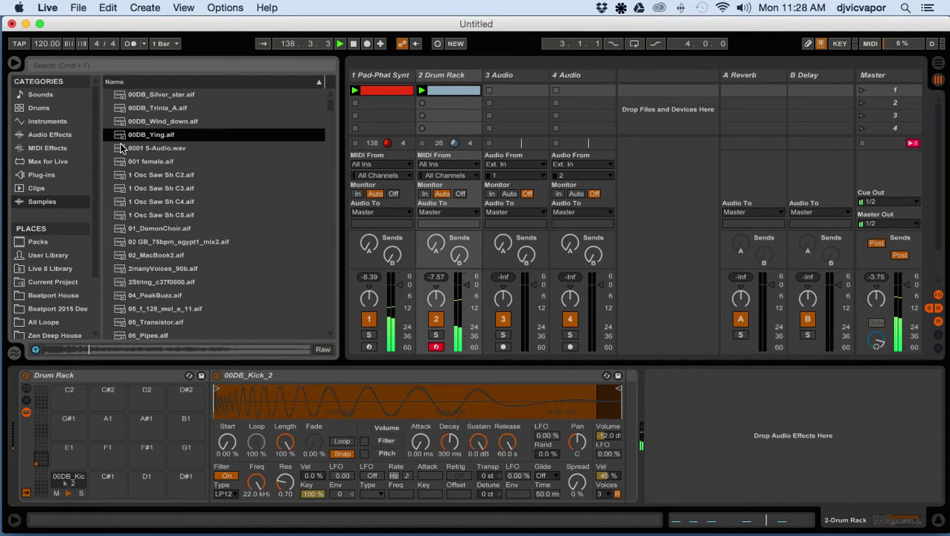
left_click(121, 148)
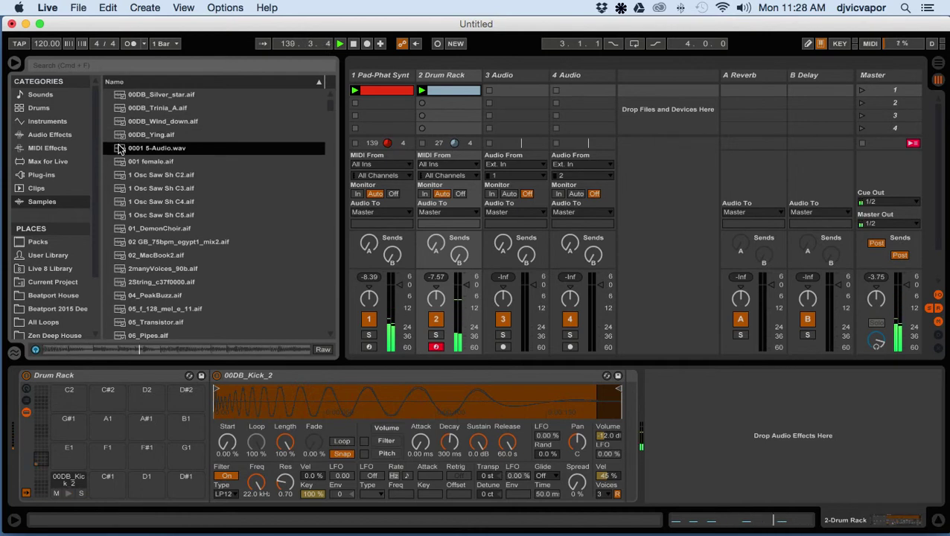
left_click_drag(115, 172, 109, 487)
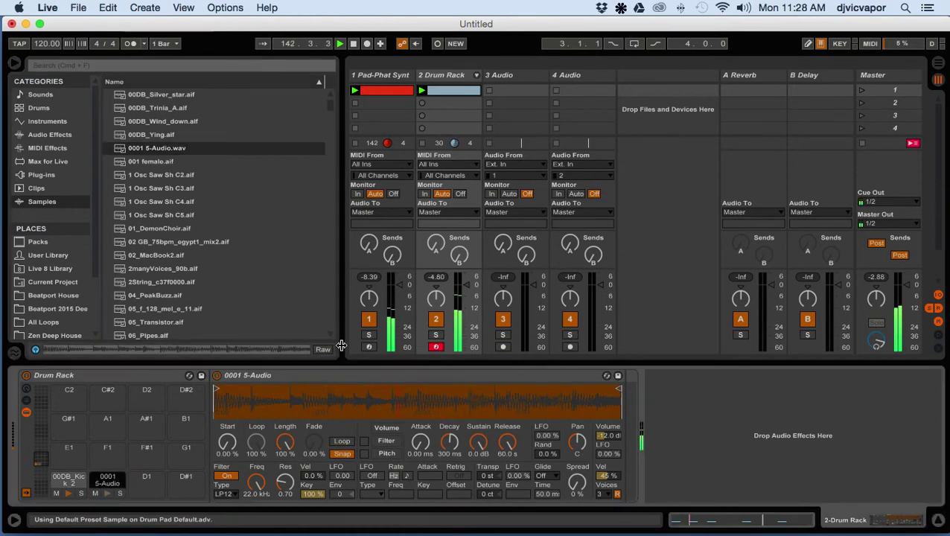
Add a 0001 5-Audio note at 1.1.4 in the drum clip and shorten it to half its length.
double_click(442, 87)
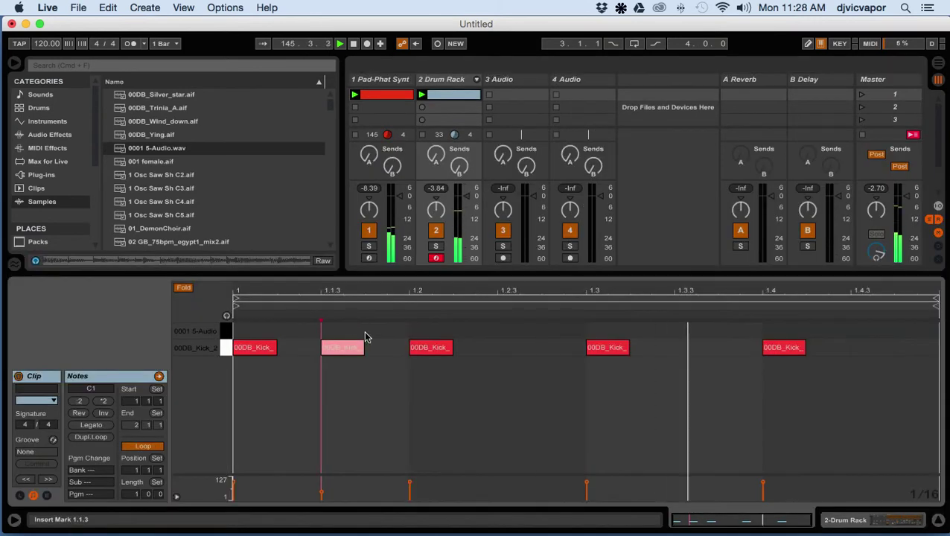
double_click(377, 332)
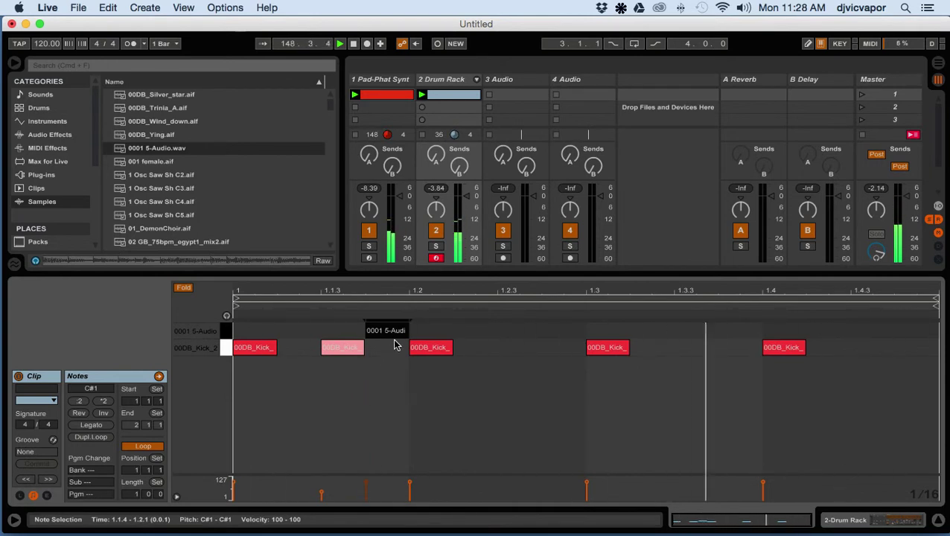
left_click_drag(407, 331, 384, 332)
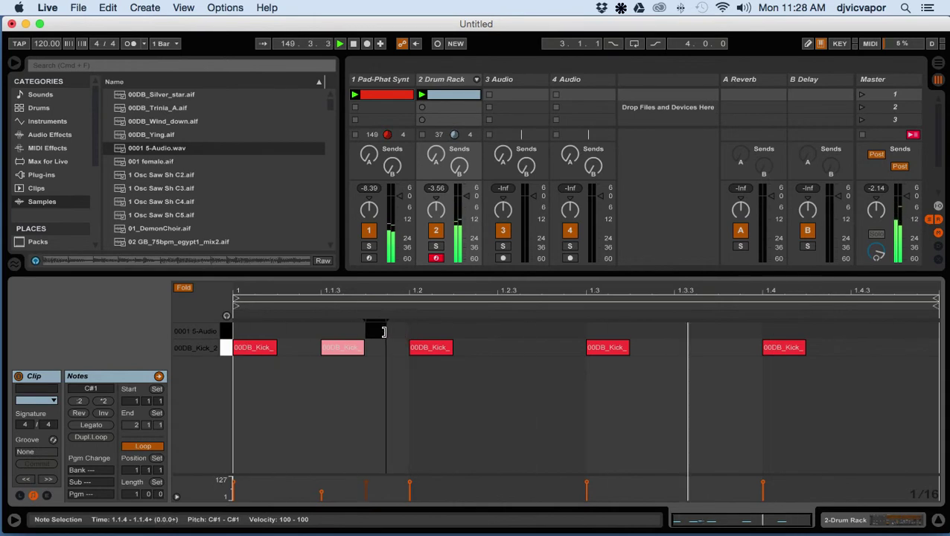
left_click(388, 360)
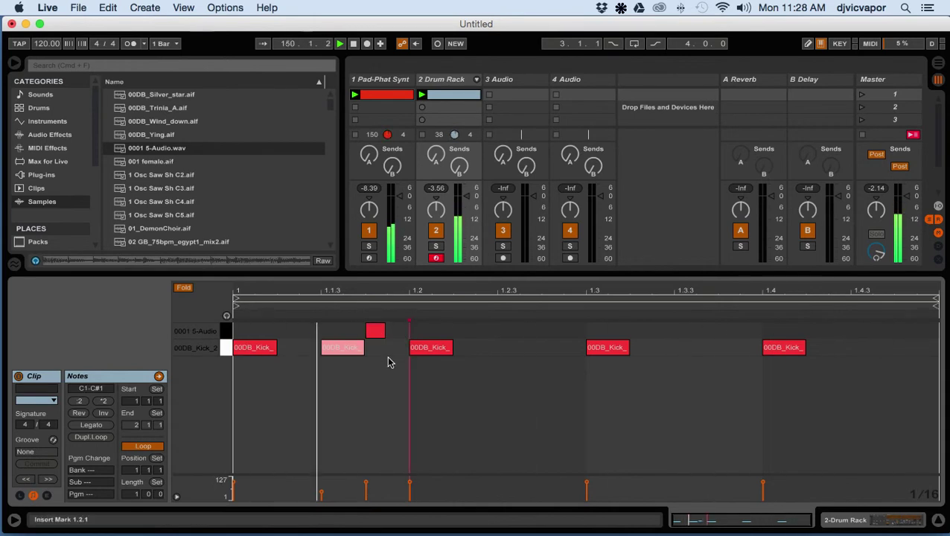
Trim the end of the 0001 5-Audio sample on the C#1 pad to about the first fifth of its waveform.
left_click(449, 82)
double_click(449, 82)
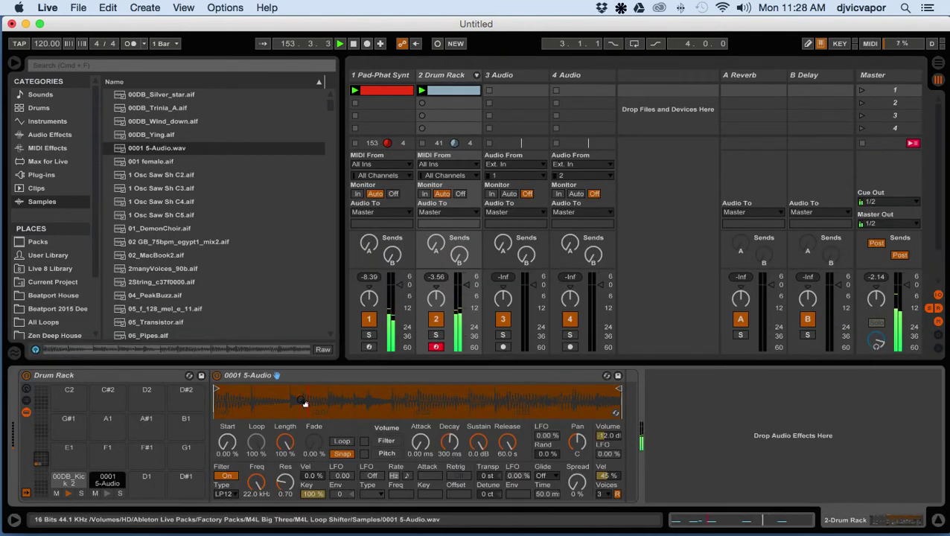
mouse_move(618, 388)
left_mouse_down()
mouse_move(267, 399)
mouse_move(288, 400)
left_mouse_up()
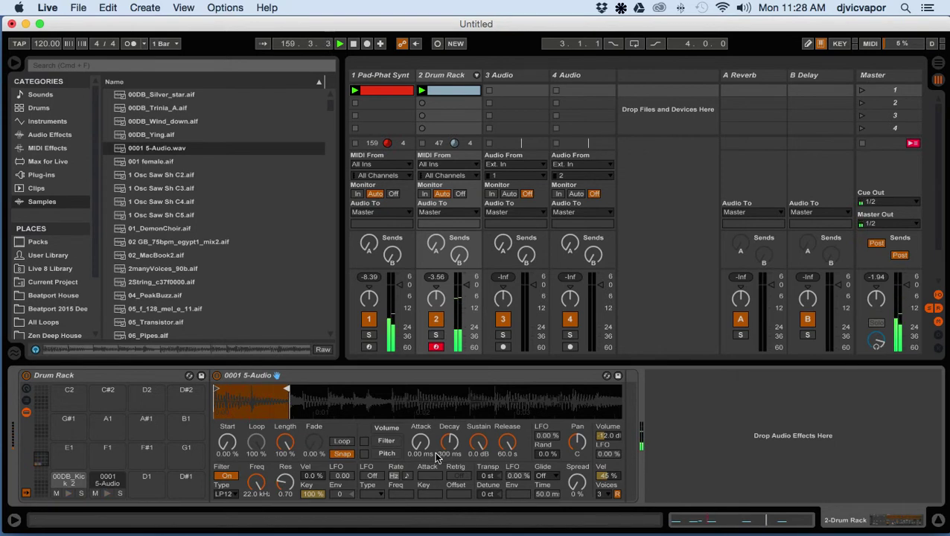
Shift the short 0001 5-Audio note in the drum clip to 1.2.3.
double_click(458, 89)
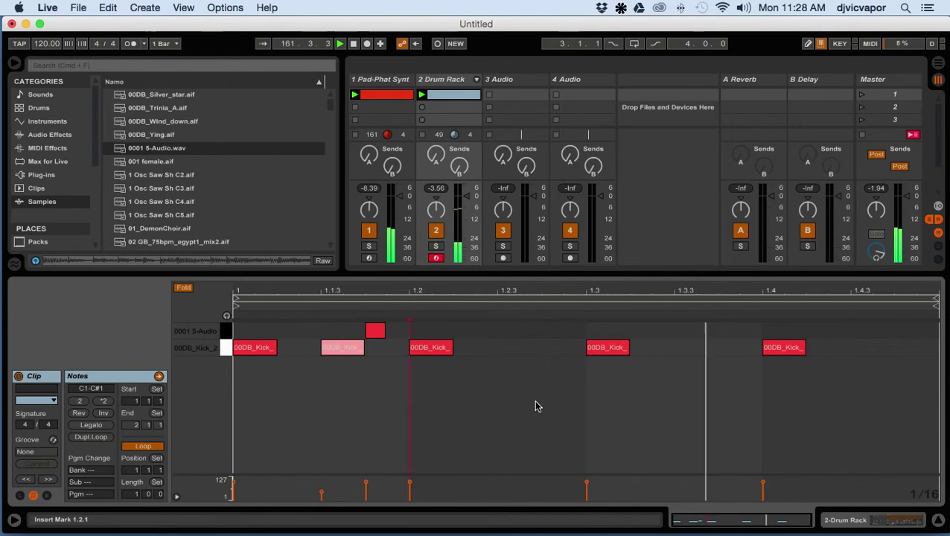
left_click(380, 332)
key("Right")
key("Right")
key("Right")
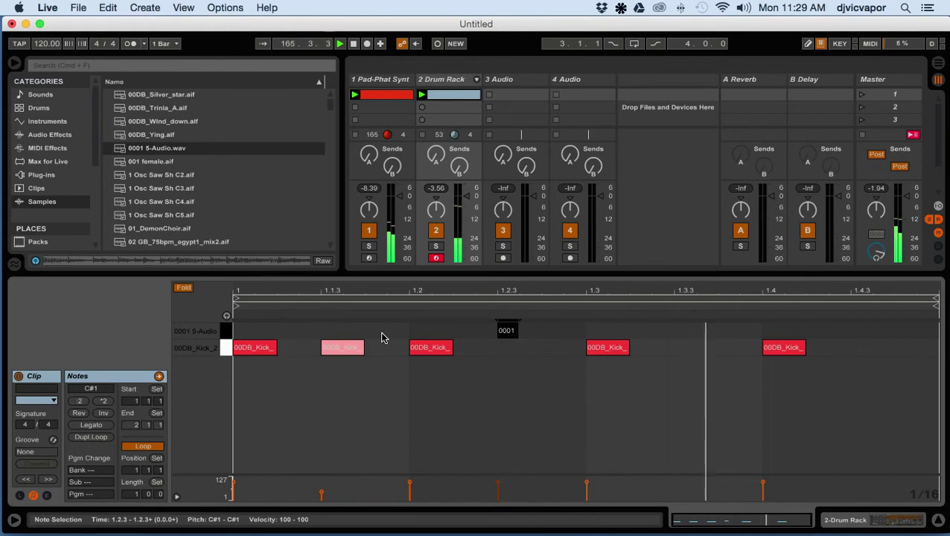
Show the Drum Rack's devices and audition 02_MacBook2.aif, 007 female c#138.aif and 07 GB_75bpm_egypt2_mix1.aif.
left_click(436, 84)
double_click(436, 84)
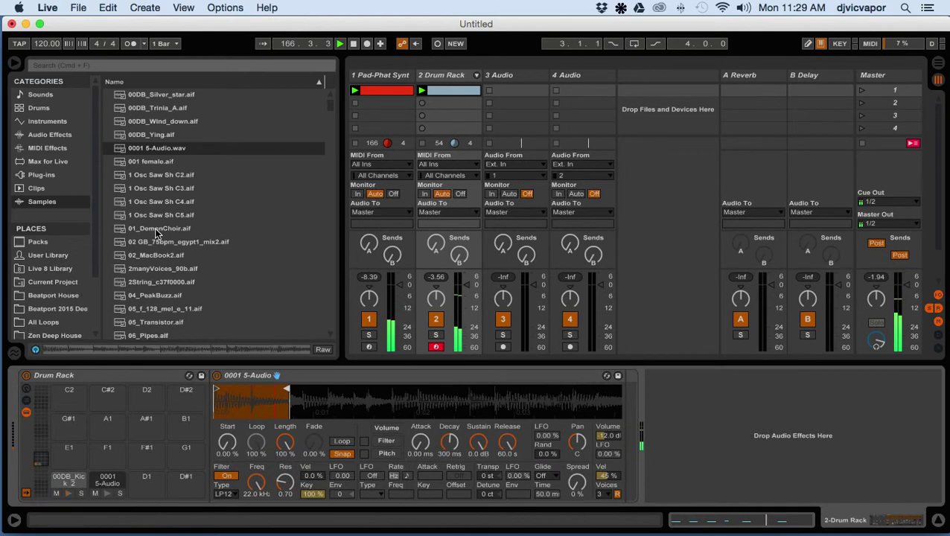
left_click(145, 257)
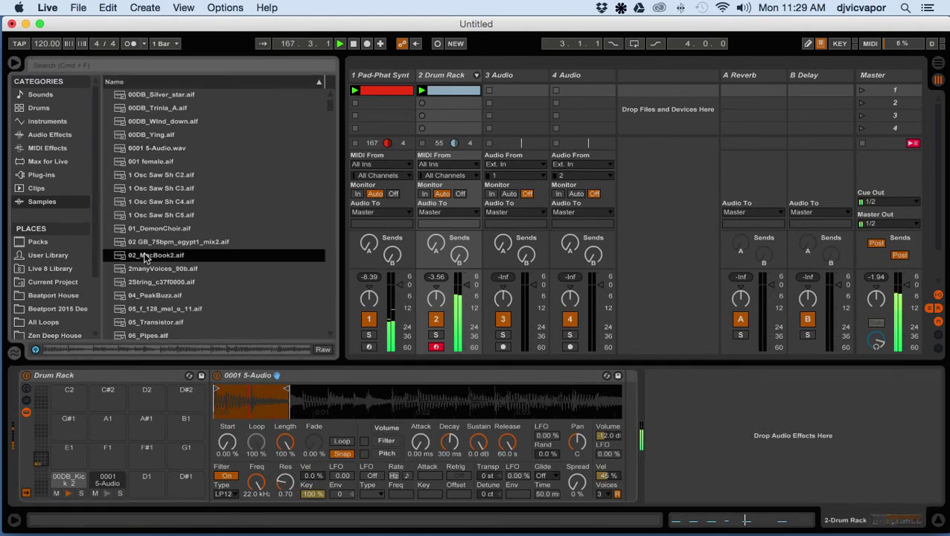
scroll(146, 257, "down", 3)
left_click(142, 216)
left_click(153, 248)
scroll(237, 264, "down", 2)
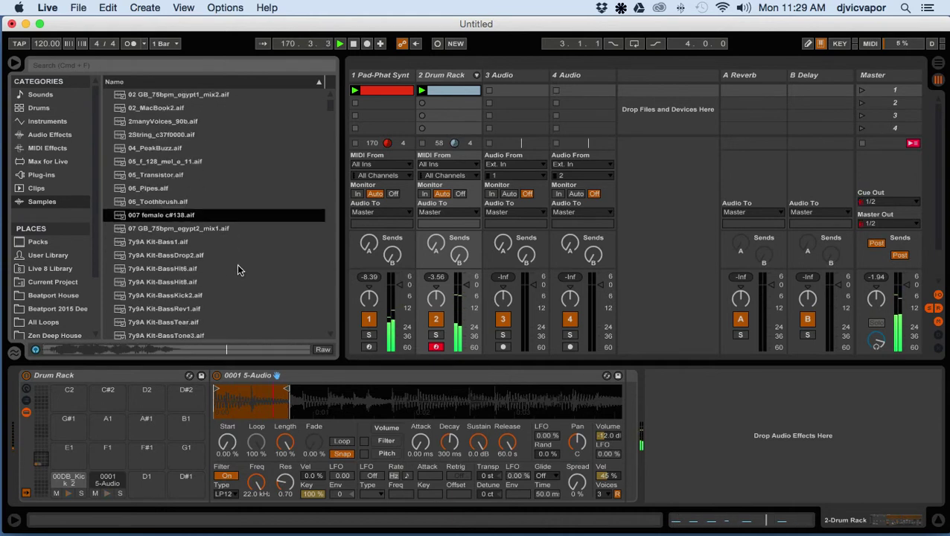
left_click(187, 231)
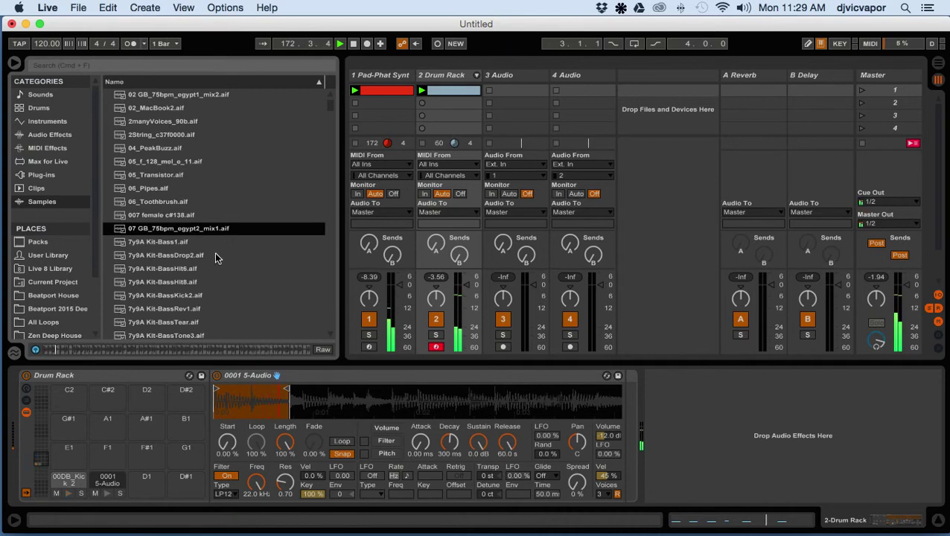
scroll(215, 256, "down", 5)
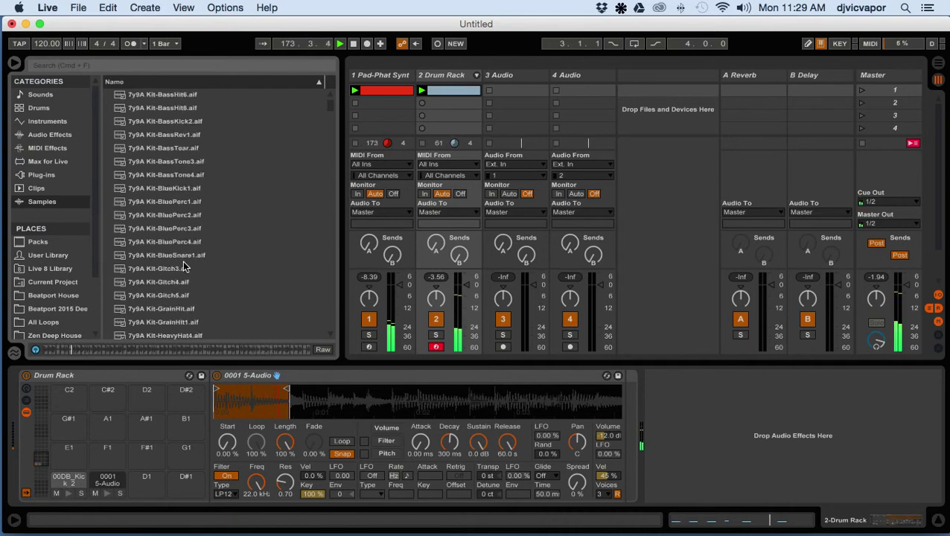
Audition the 7y9A Kit samples Gitch3, HiPerc1, NinjaKick and Stutter8.
left_click(182, 267)
scroll(230, 273, "down", 2)
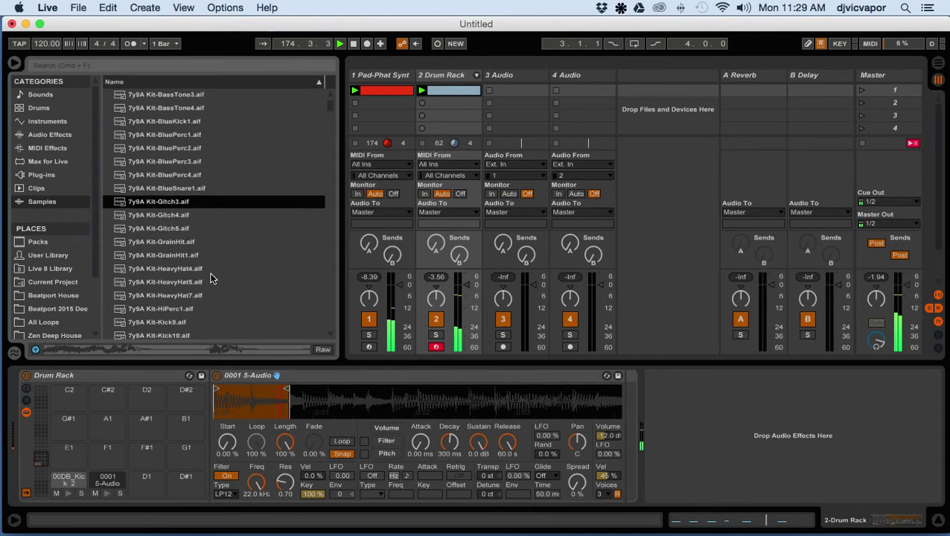
left_click(187, 308)
scroll(263, 273, "down", 4)
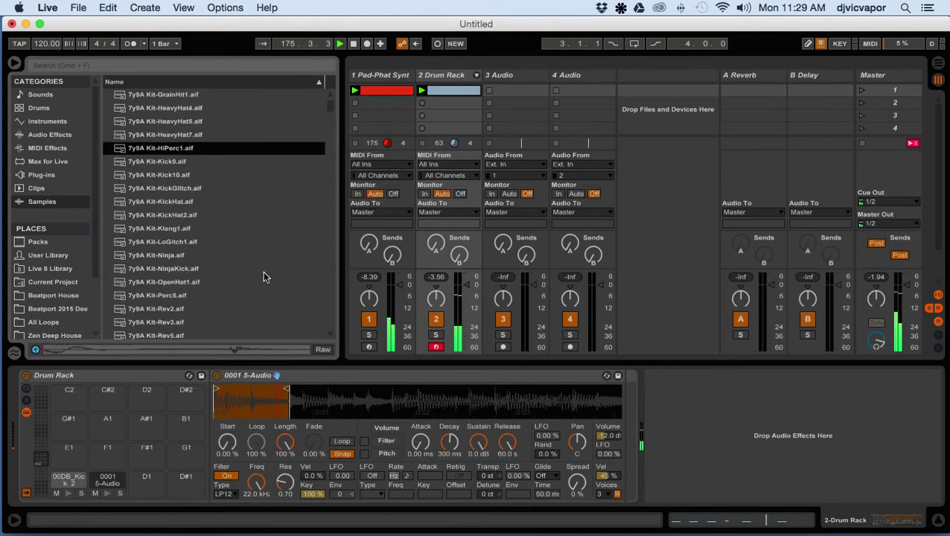
left_click(165, 270)
scroll(230, 266, "down", 2)
scroll(230, 269, "down", 5)
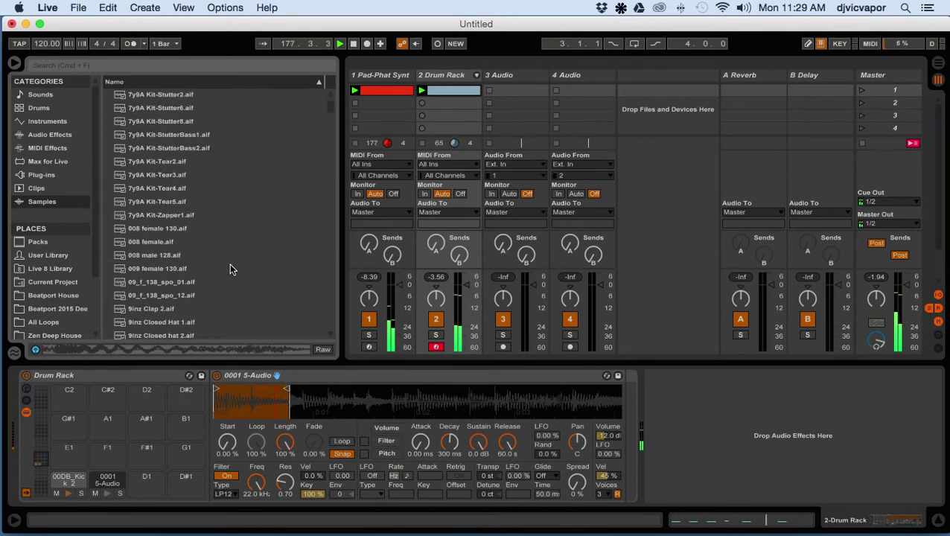
left_click(185, 120)
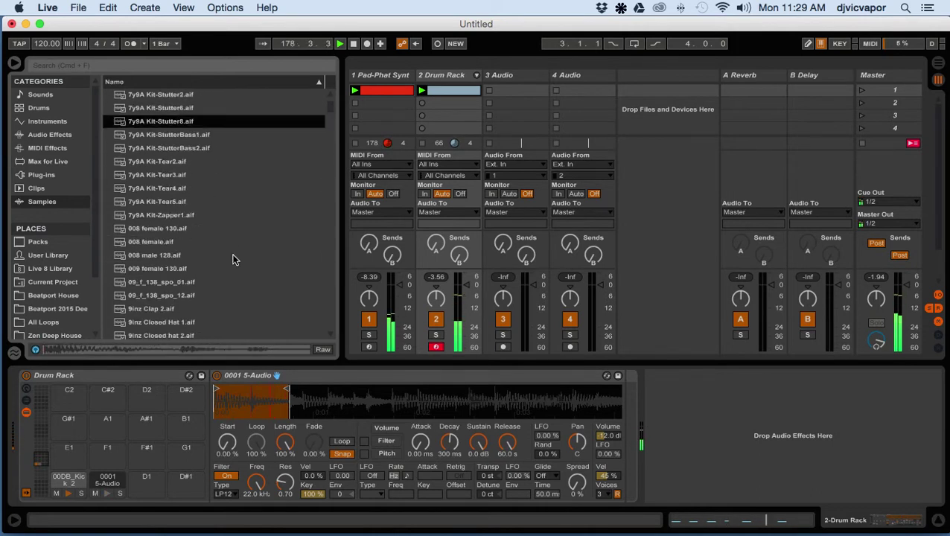
scroll(225, 268, "down", 2)
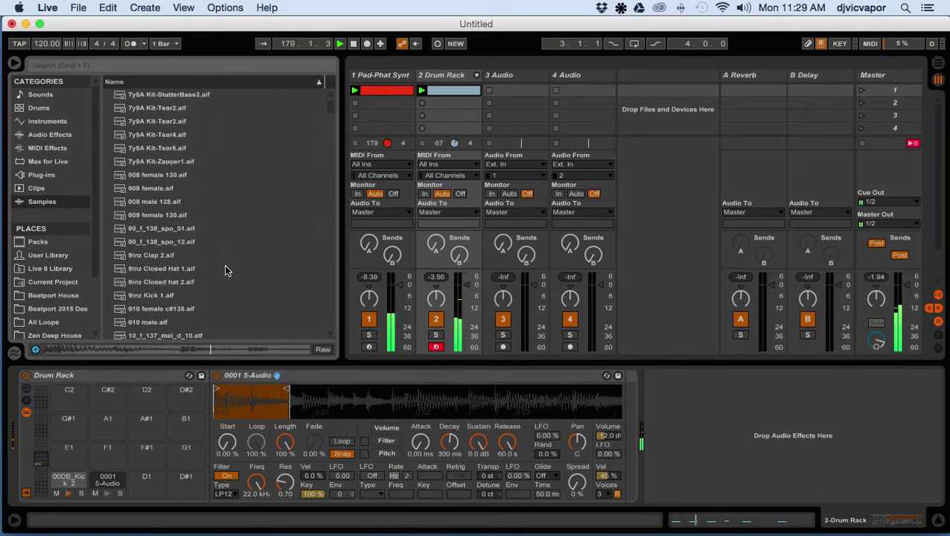
Audition 008 male 128.aif and 008 female 130.aif, and load 008 female 130.aif onto the Drum Rack's D1 pad.
left_click(162, 203)
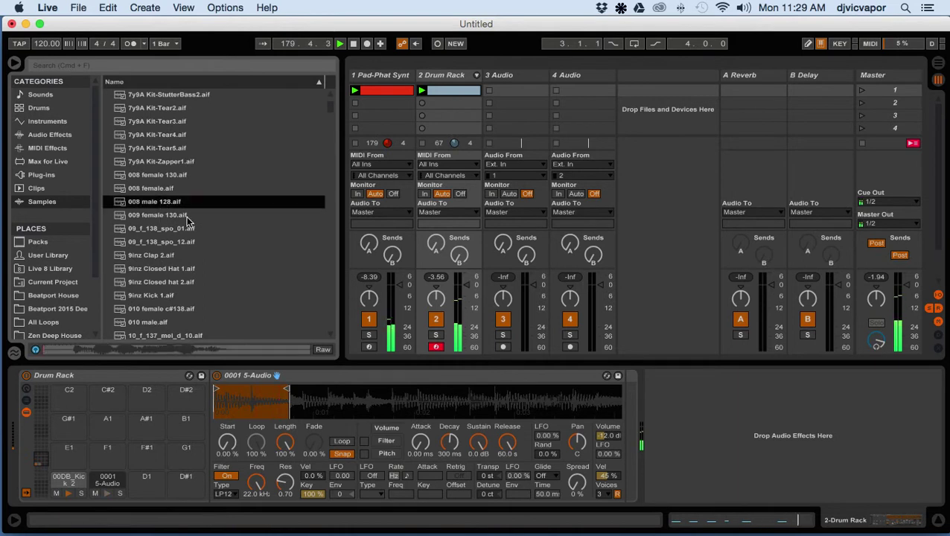
left_click(159, 175)
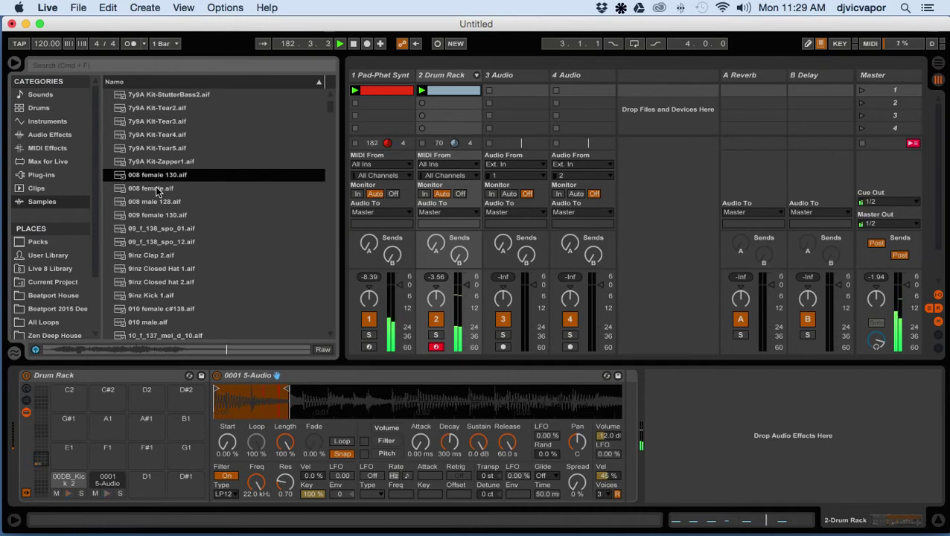
left_click_drag(119, 175, 147, 482)
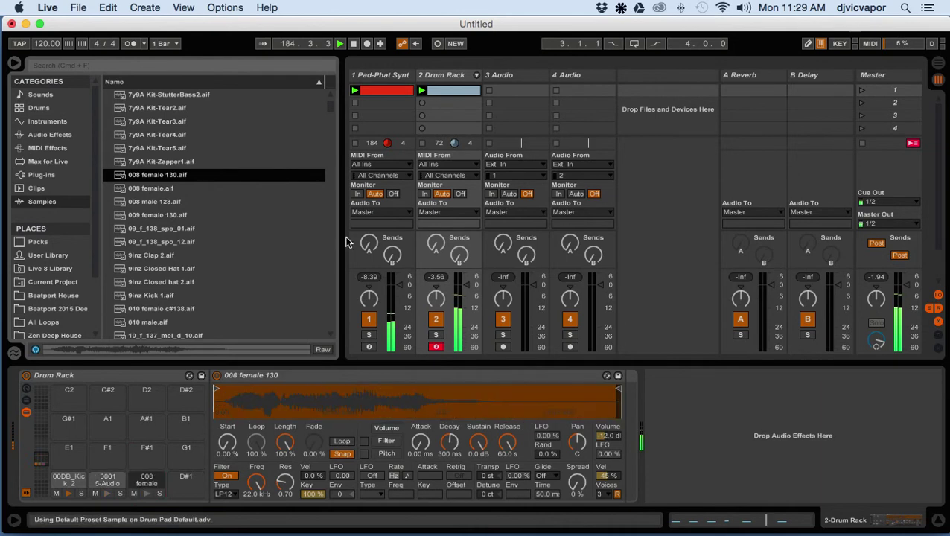
Add a 008 female 130 note at 1.4.1 in the drum clip and shift it to 1.4.2.
double_click(448, 91)
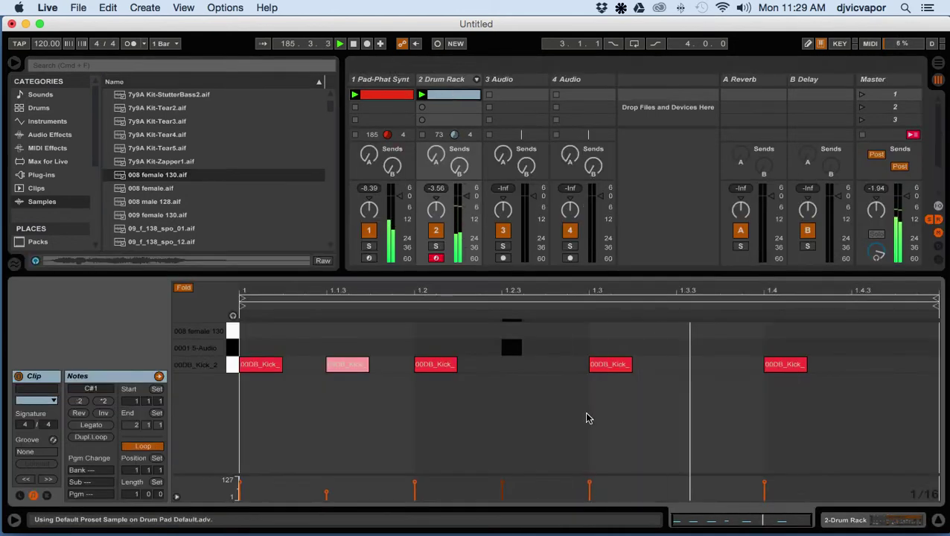
left_click(768, 333)
double_click(768, 333)
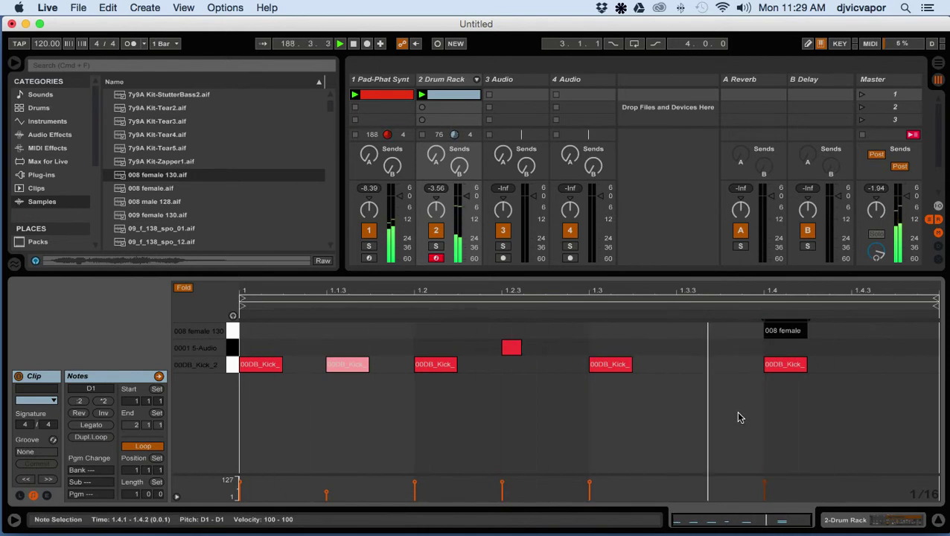
key("Right")
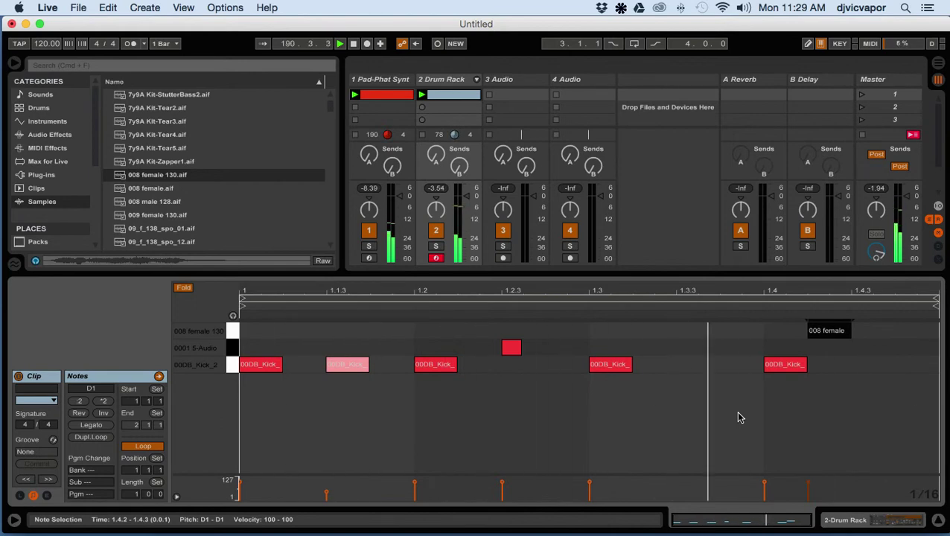
key("Right")
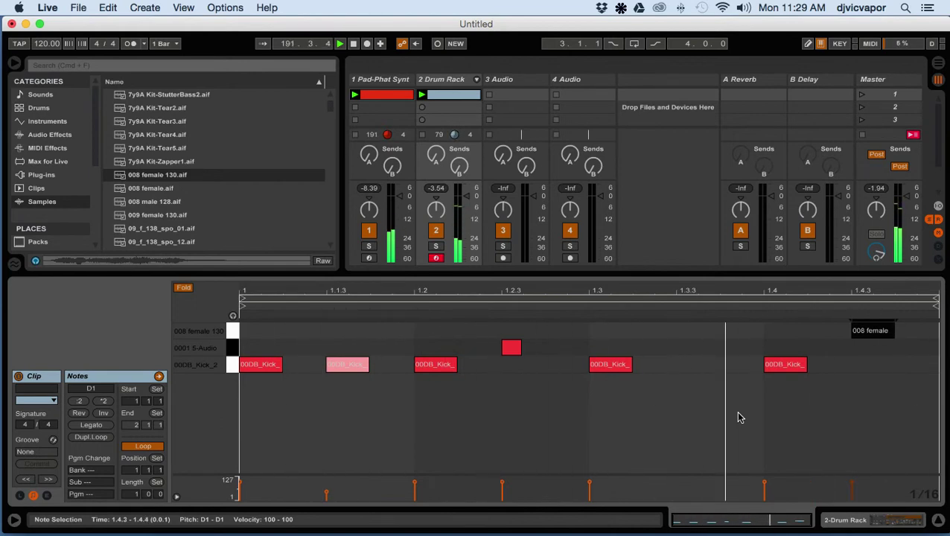
key("Left")
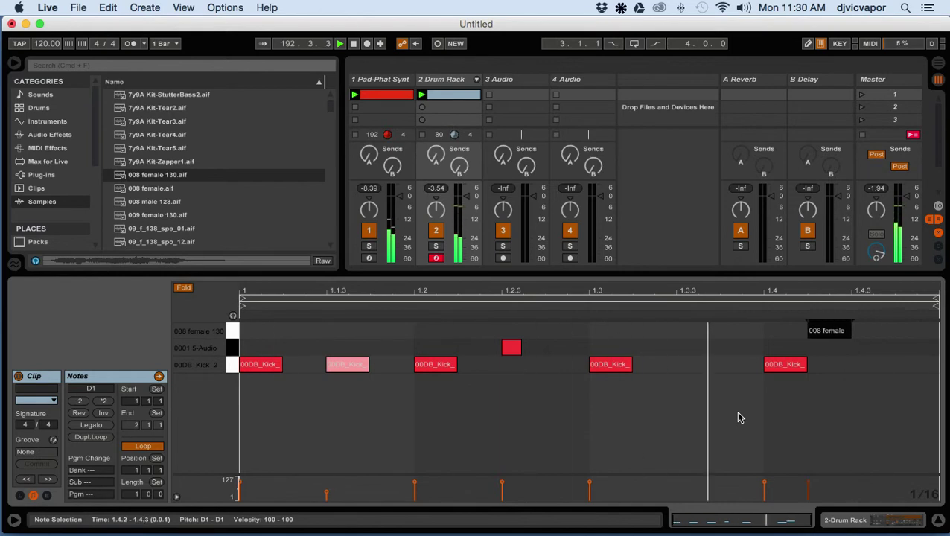
left_click(721, 418)
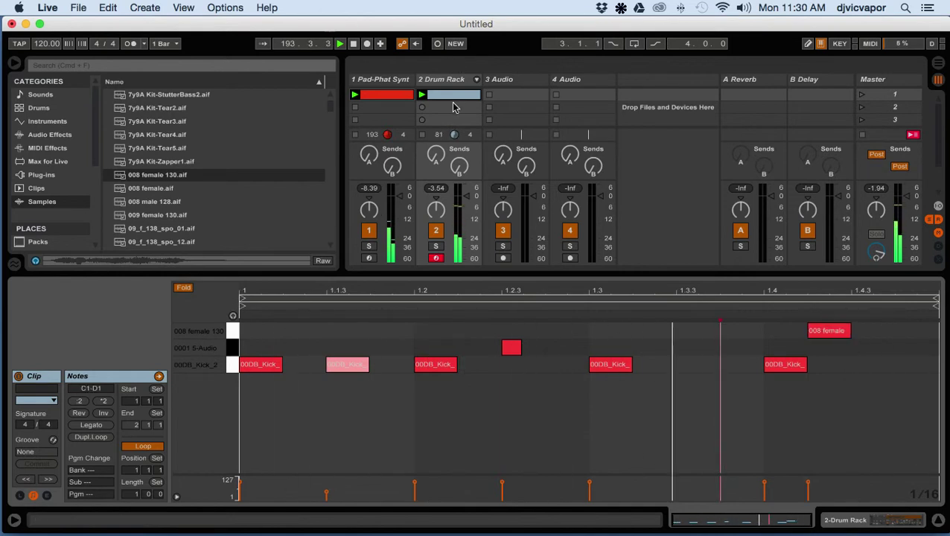
Trim the start and end of the D1 pad's 008 female 130 sample to a short slice about 30% into its waveform.
double_click(460, 79)
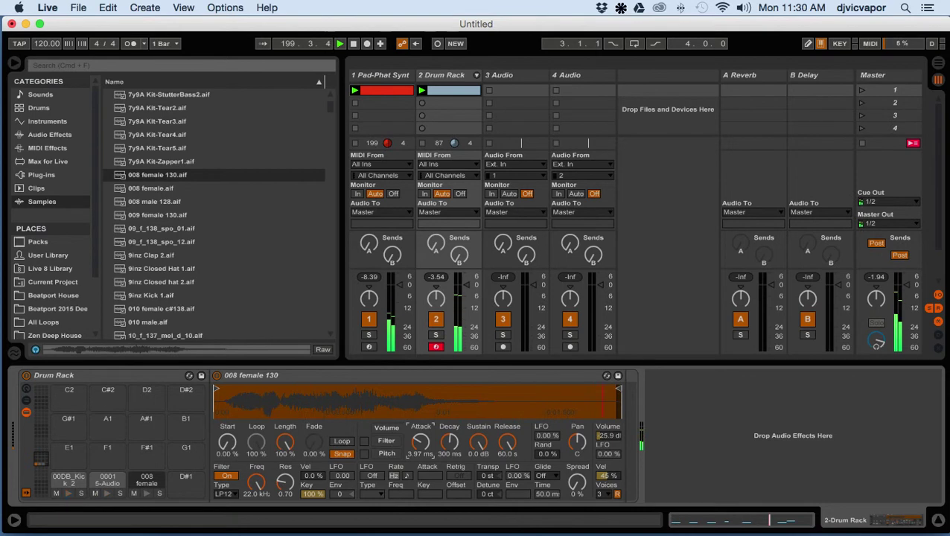
left_click_drag(217, 388, 347, 390)
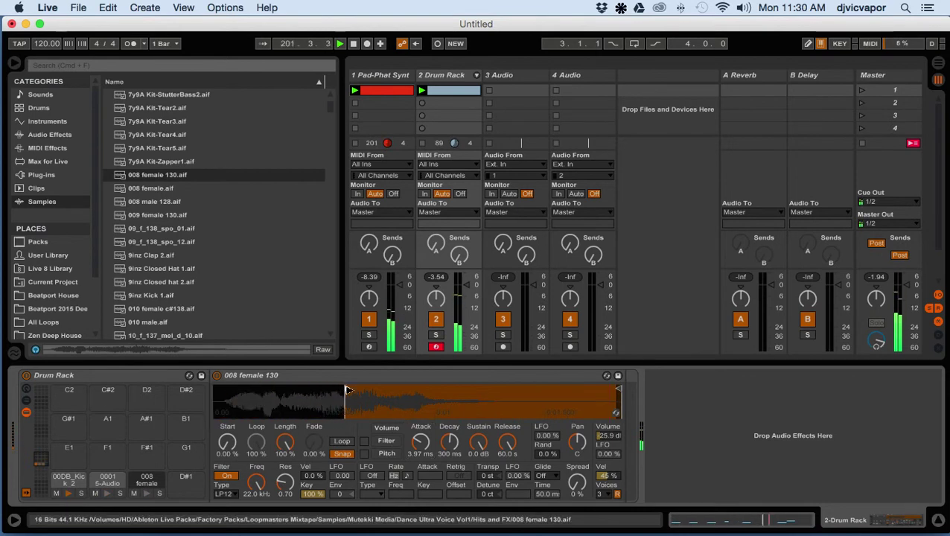
left_click_drag(353, 390, 380, 390)
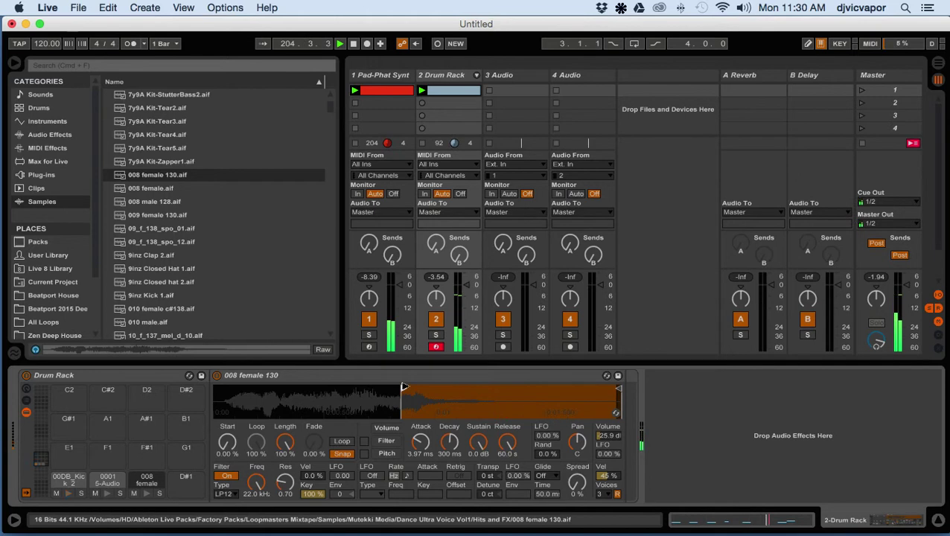
mouse_move(403, 388)
left_mouse_down()
mouse_move(419, 388)
mouse_move(340, 390)
left_mouse_up()
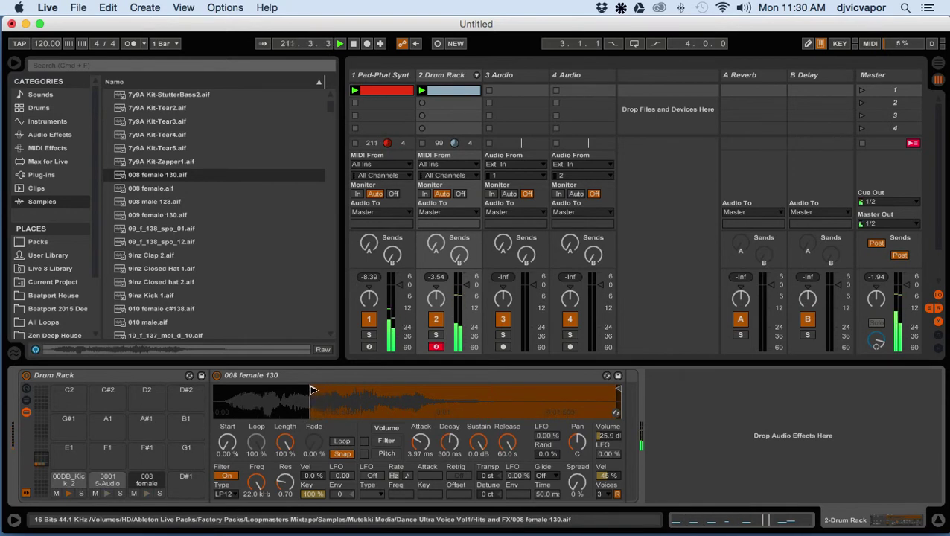
left_click_drag(300, 390, 281, 392)
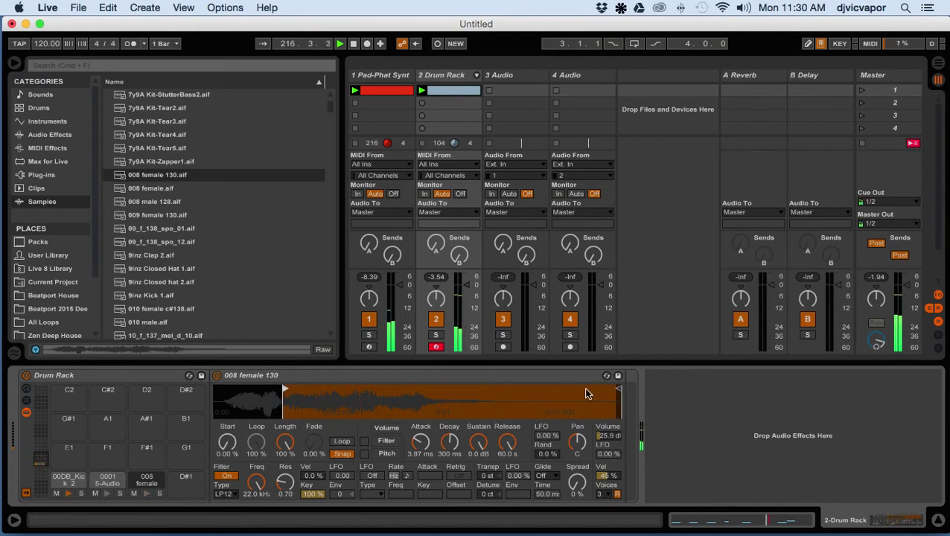
left_click_drag(618, 395, 299, 406)
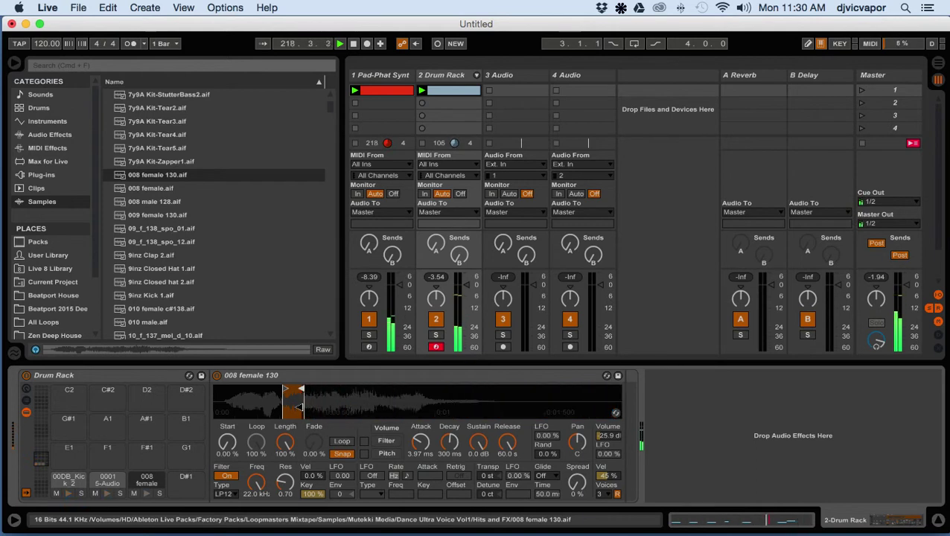
left_click_drag(298, 406, 342, 405)
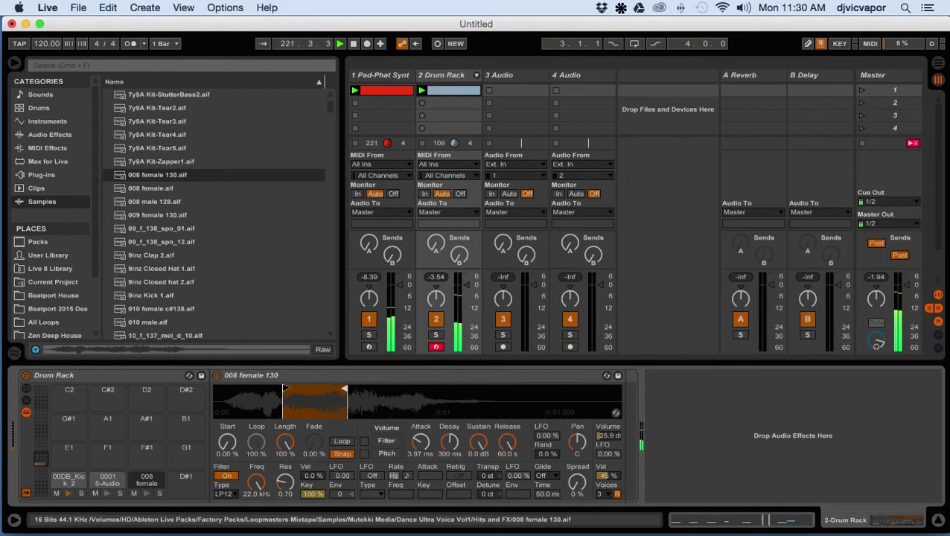
left_click_drag(288, 389, 329, 390)
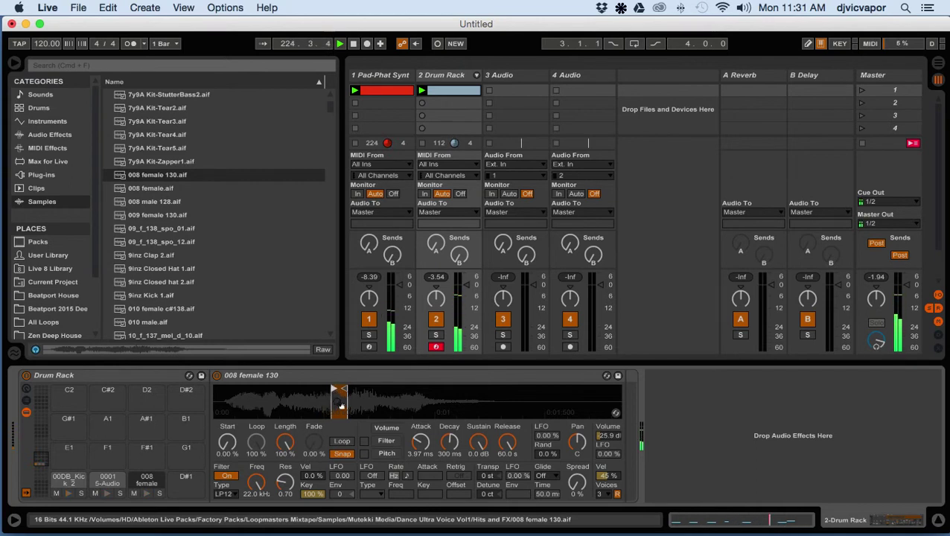
left_click_drag(343, 403, 343, 420)
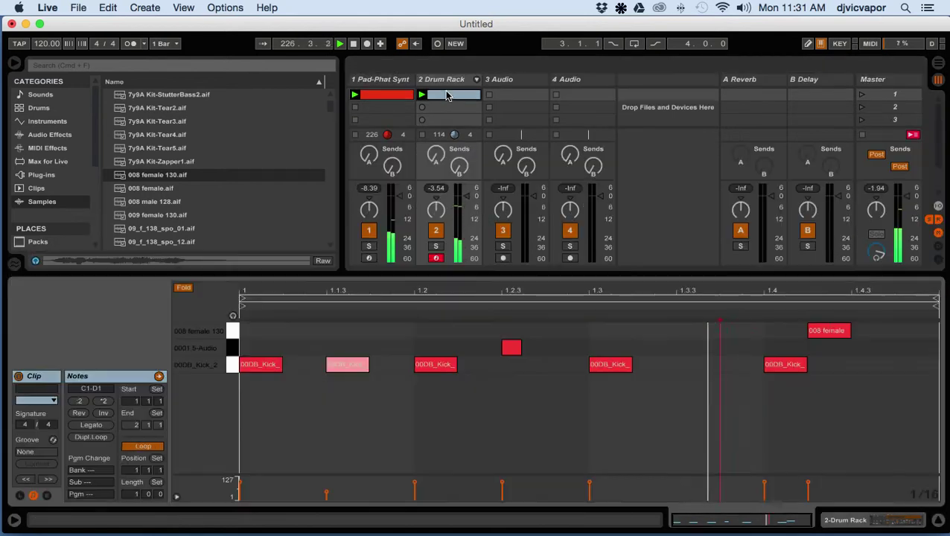
Shift the 008 female 130 note in the drum clip back to 1.3.3.
double_click(444, 91)
left_click(823, 336)
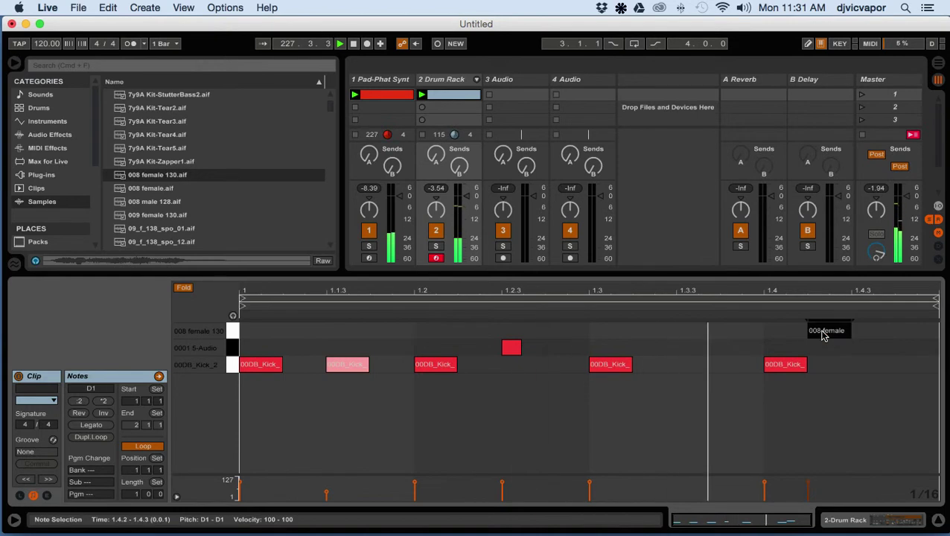
key("Left")
key("Left")
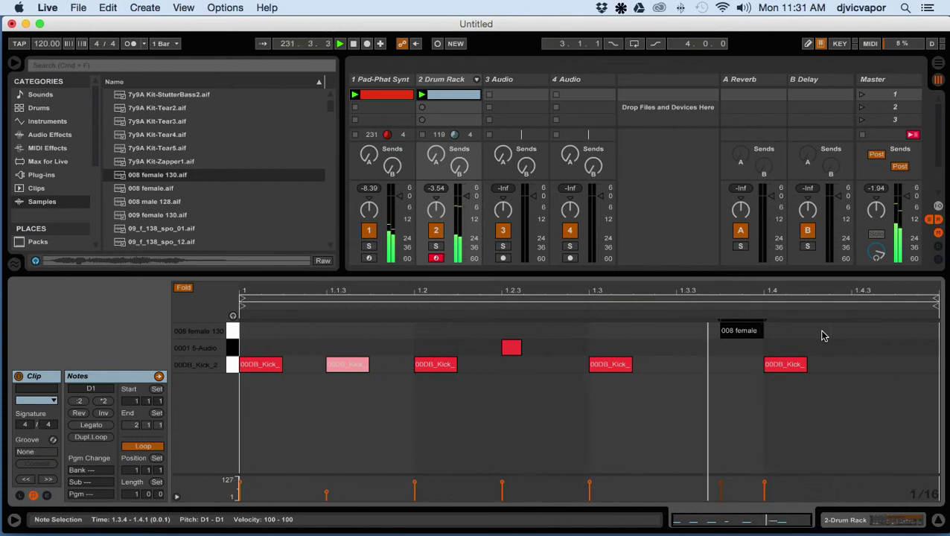
key("Left")
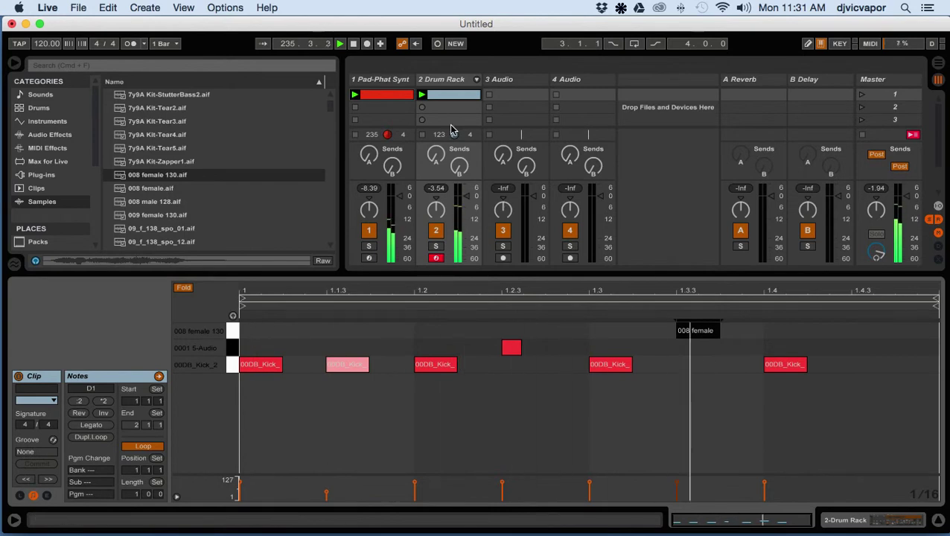
Switch on the LFO for the 008 female 130 sample and set its filter LFO amount to 14.4.
left_click(444, 83)
double_click(444, 79)
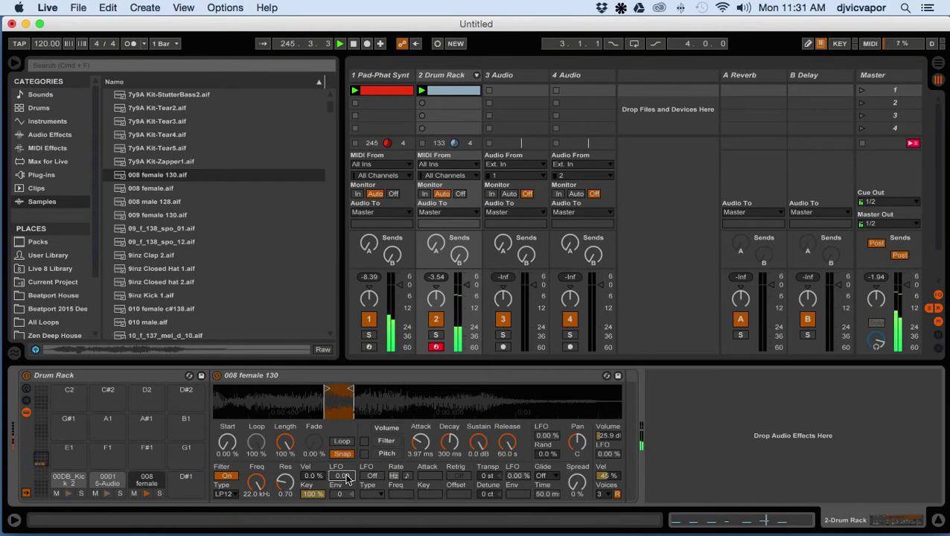
left_click(373, 476)
left_click_drag(329, 475, 329, 458)
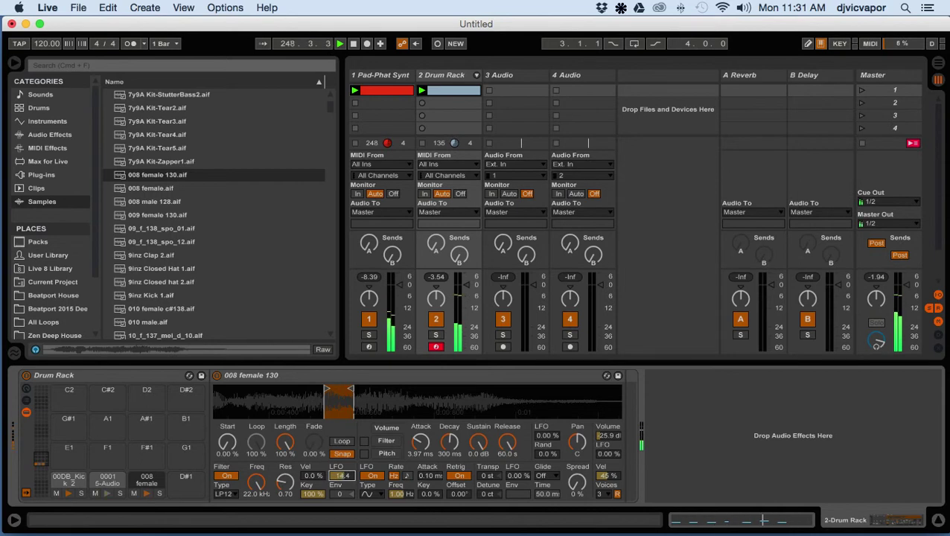
Set the 008 female 130 sample's filter frequency to 1.69 kHz and its transposition to +1 st.
left_click_drag(272, 485, 272, 499)
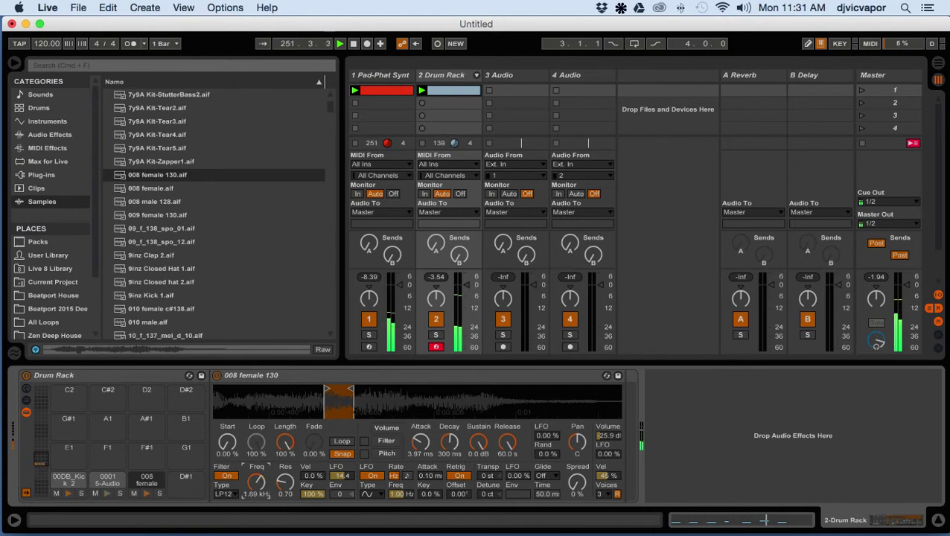
left_click_drag(483, 480, 483, 477)
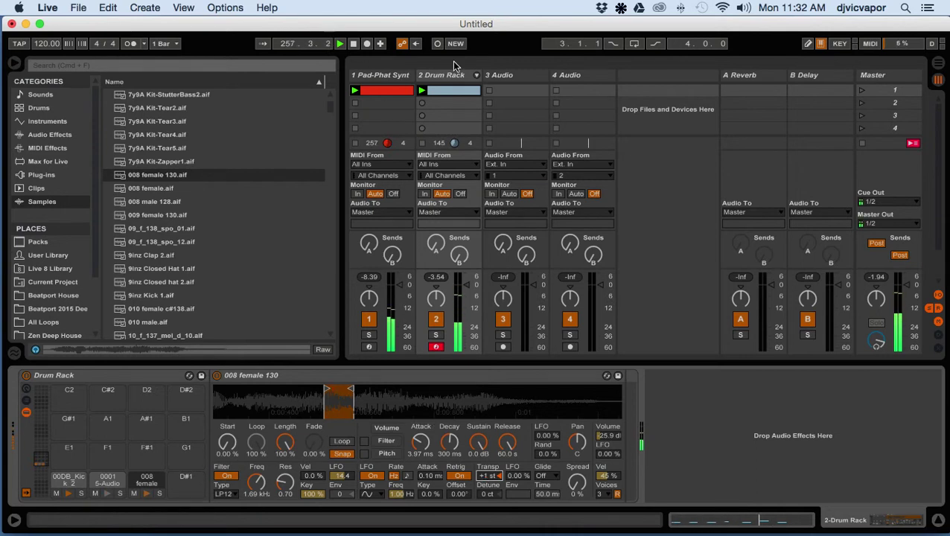
Audition samples from 008 male 128.aif through 012 female c#135.aif, including 9inz Closed Hat 1.aif and 11 GB_80bpm_egypt2_mix2.aif.
left_click(137, 200)
scroll(137, 199, "down", 2)
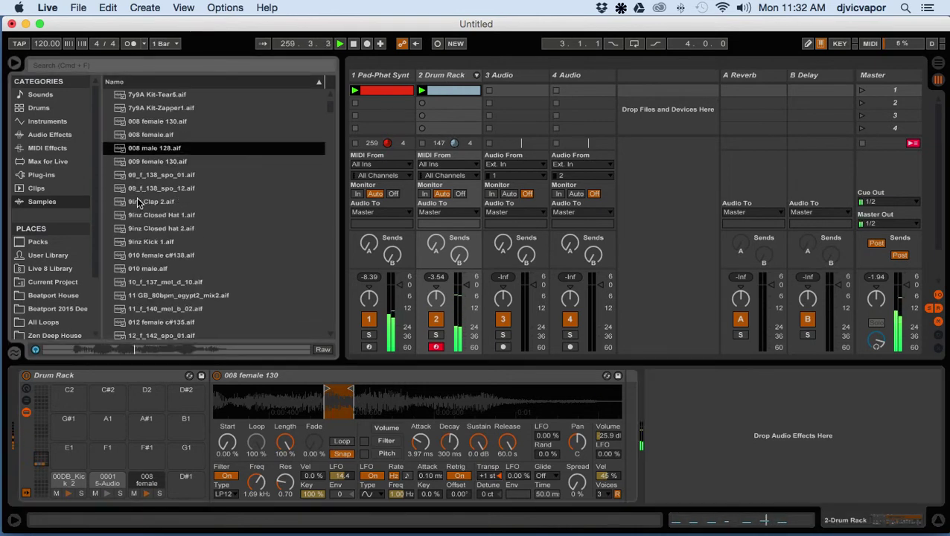
scroll(136, 197, "down", 2)
left_click(144, 177)
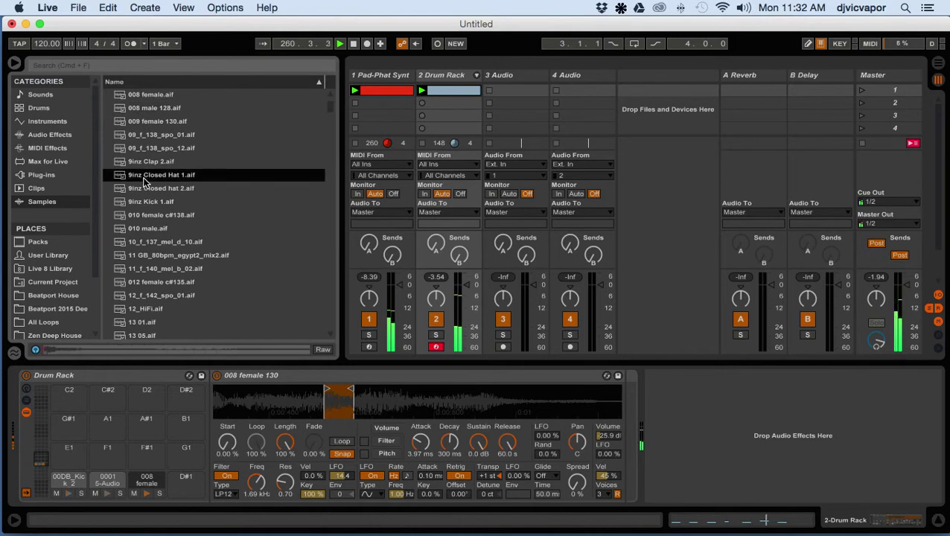
scroll(167, 198, "down", 2)
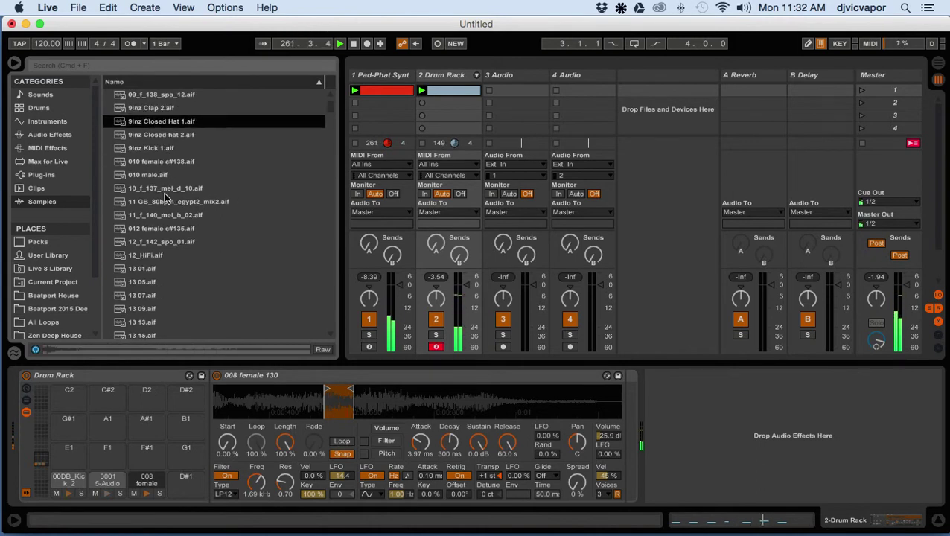
left_click(167, 200)
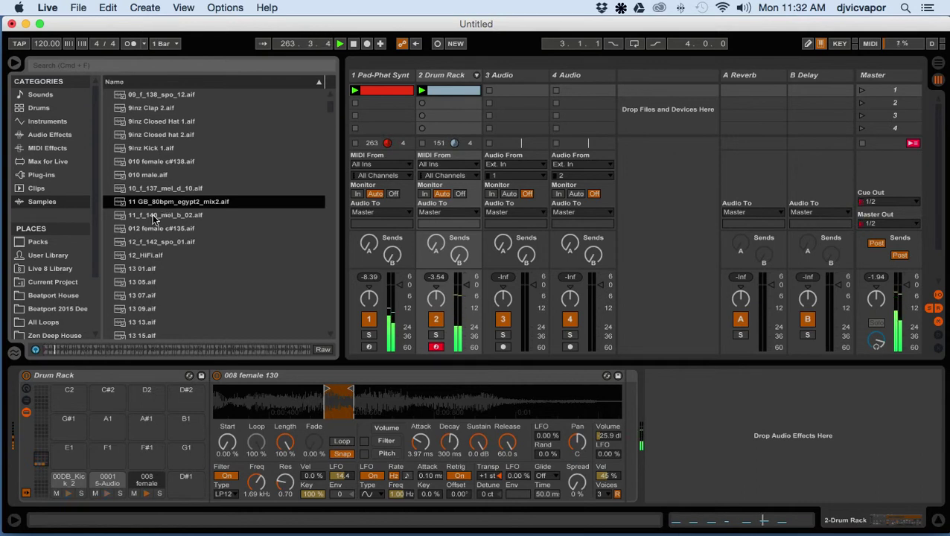
left_click(154, 214)
scroll(151, 216, "down", 2)
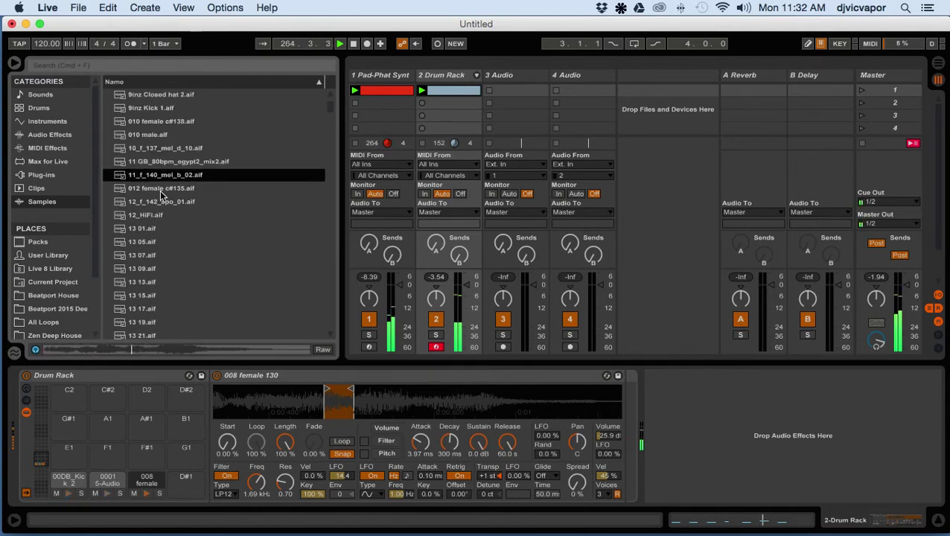
left_click(159, 189)
Browse further down the sample list past the 13-series files and audition 22ai01bs099gm.aif.
scroll(194, 231, "down", 8)
scroll(196, 232, "down", 10)
scroll(195, 232, "up", 7)
scroll(190, 235, "up", 15)
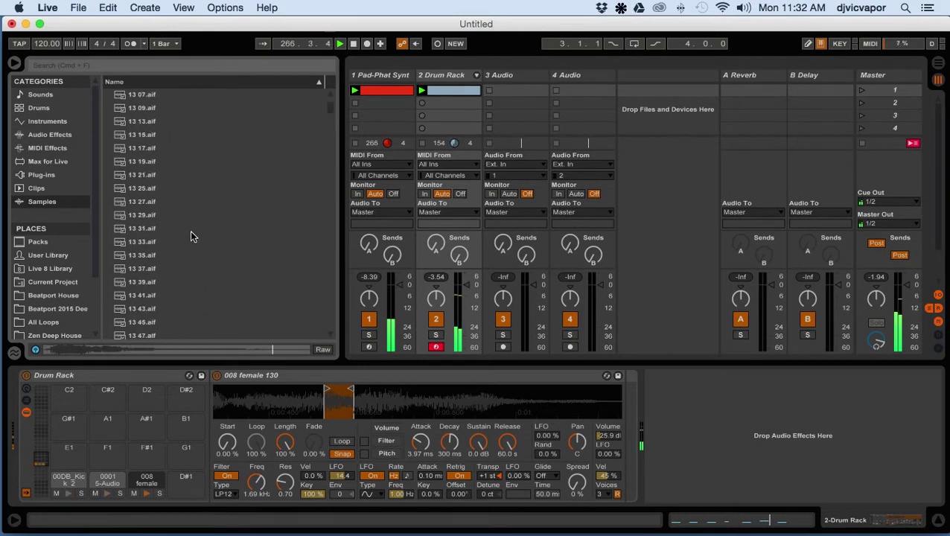
scroll(191, 236, "down", 8)
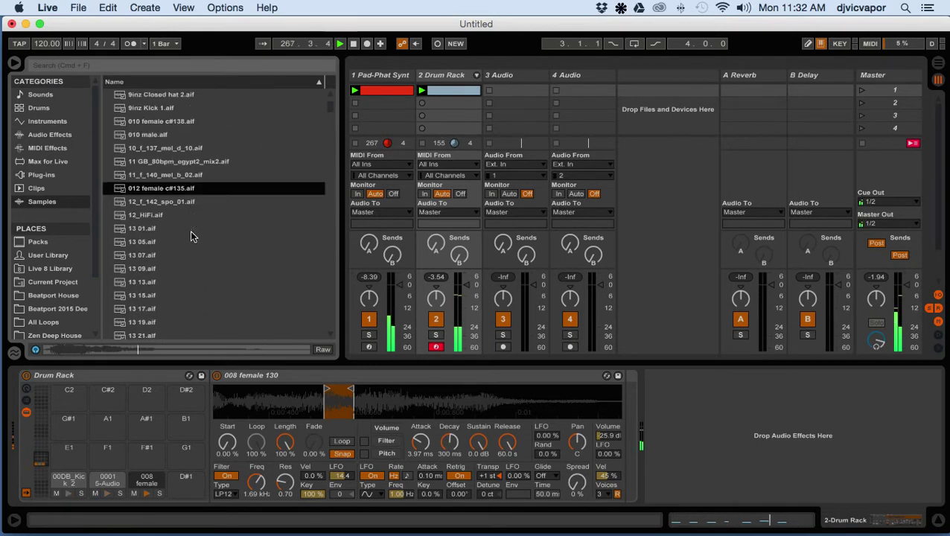
scroll(191, 236, "down", 10)
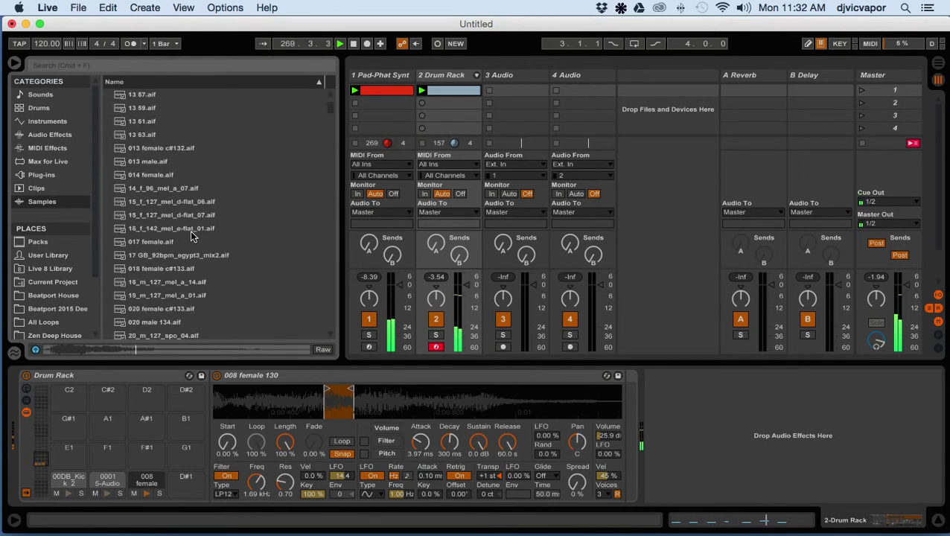
scroll(188, 255, "down", 1)
scroll(188, 256, "down", 6)
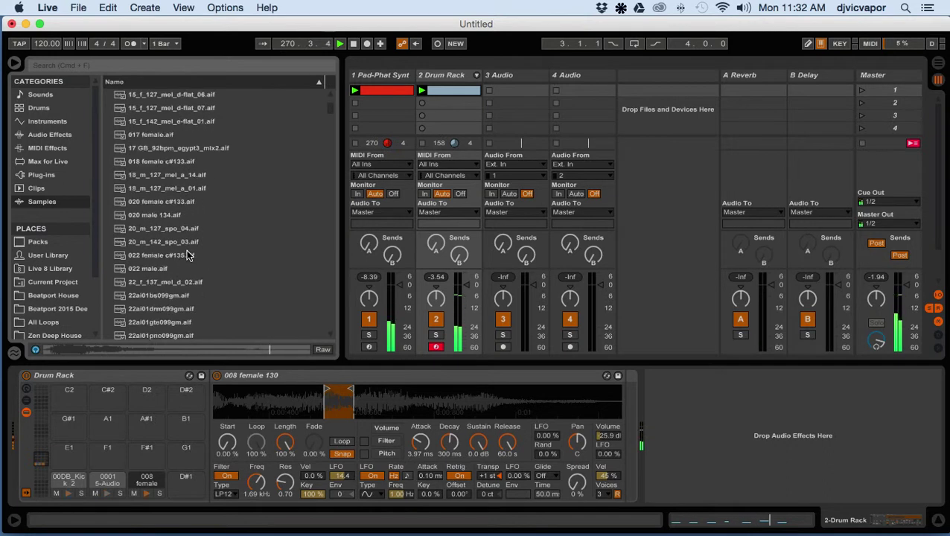
left_click(185, 246)
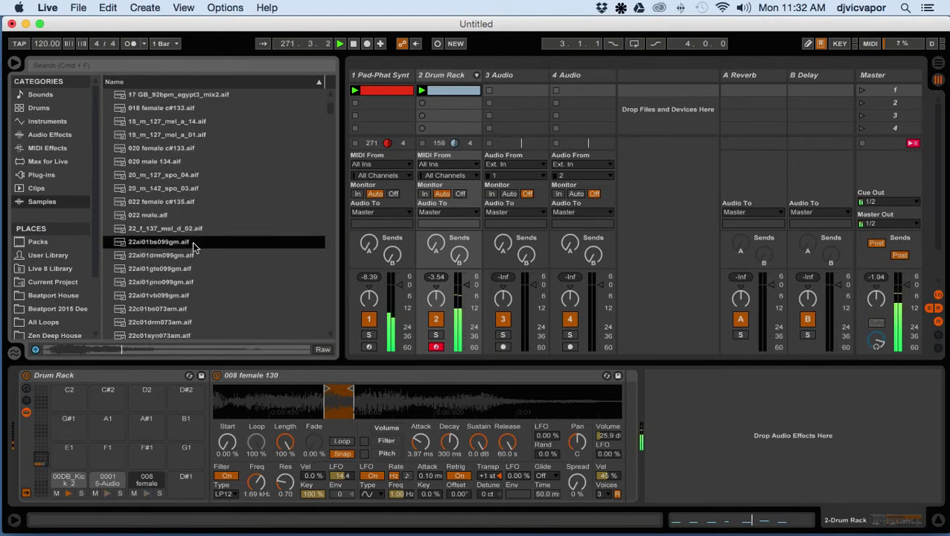
scroll(212, 243, "down", 2)
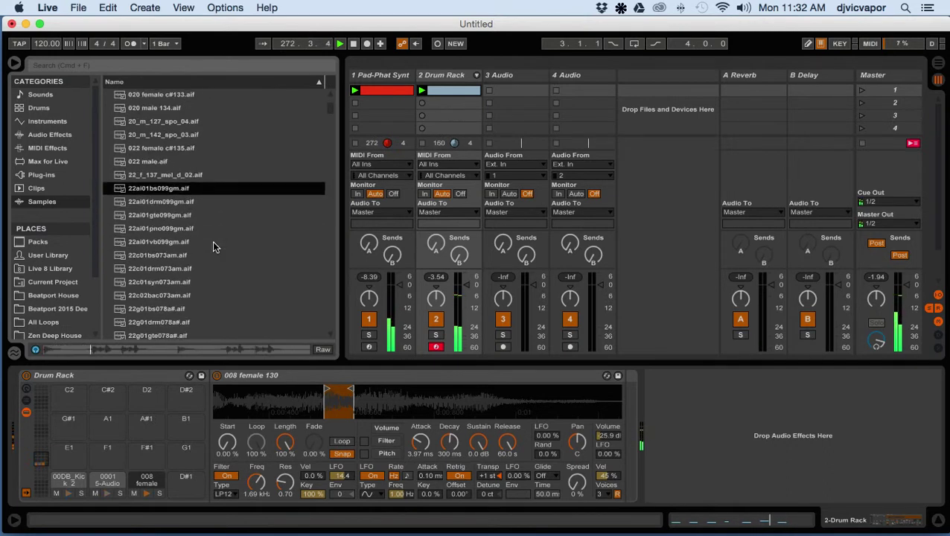
scroll(213, 245, "down", 3)
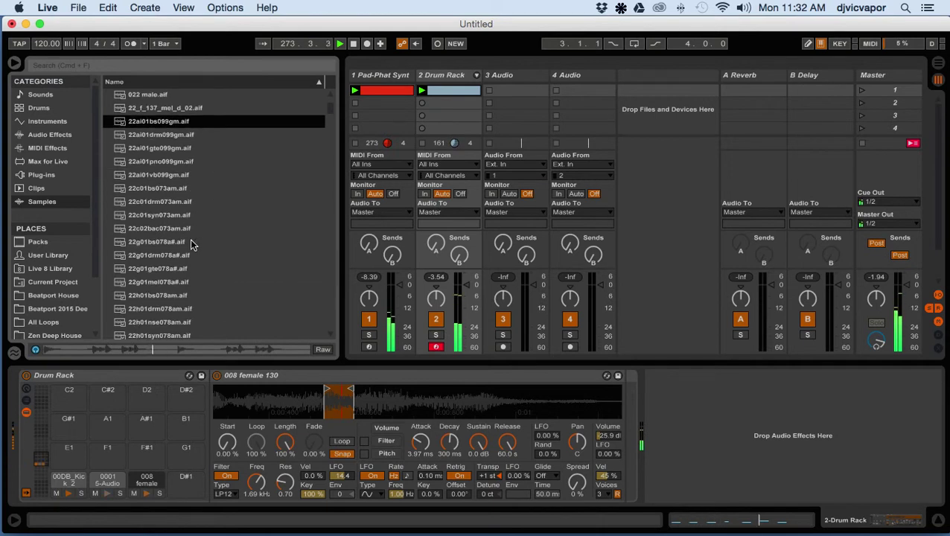
Audition 22c02bac073am.aif and load it onto the Drum Rack's D#1 pad.
left_click(191, 229)
scroll(211, 238, "down", 5)
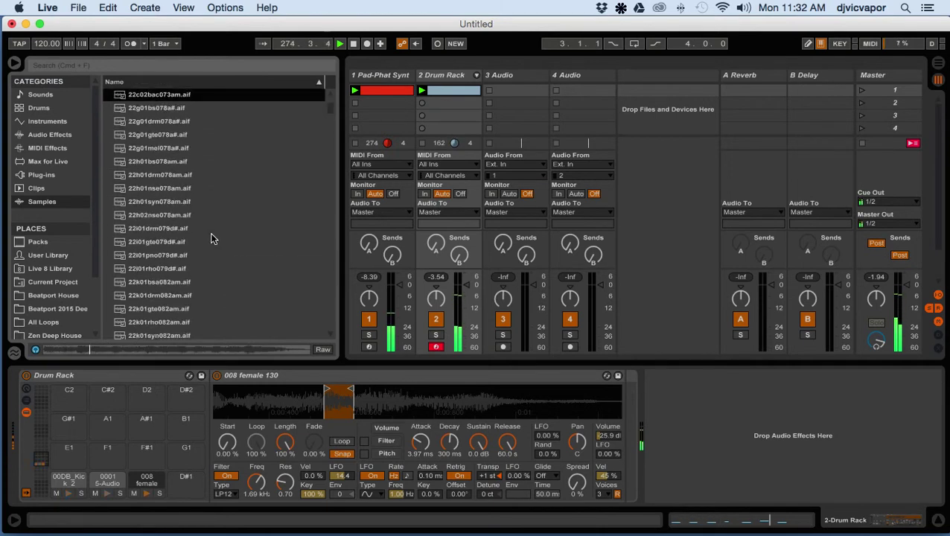
scroll(210, 235, "up", 3)
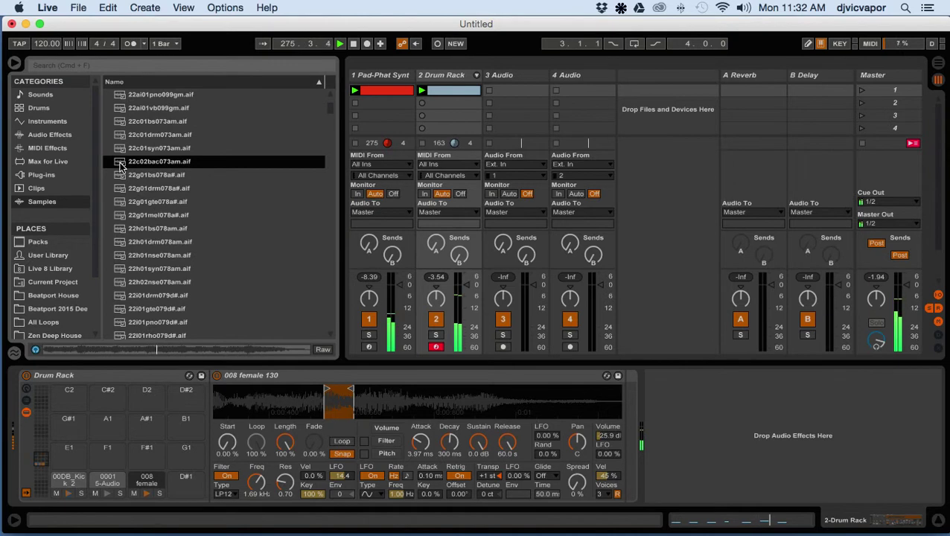
left_click_drag(119, 160, 181, 484)
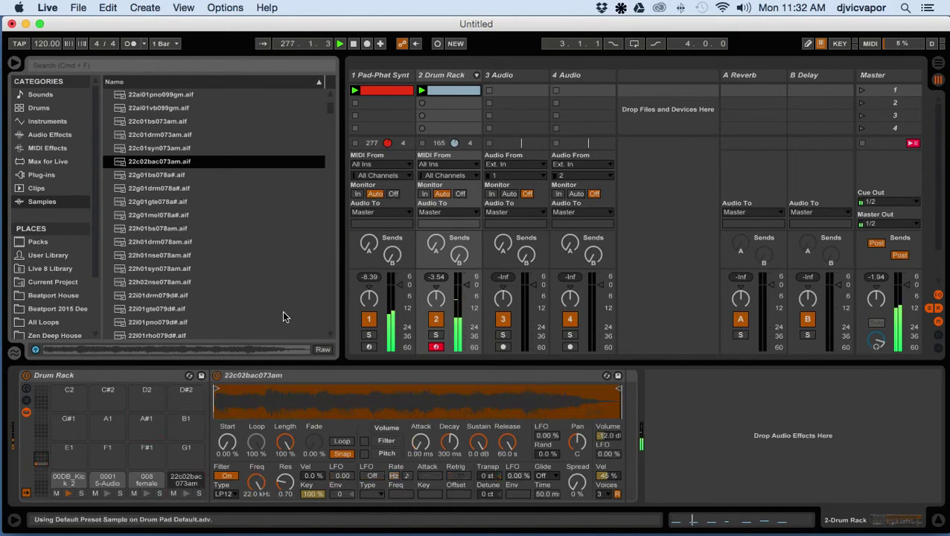
left_click(184, 487)
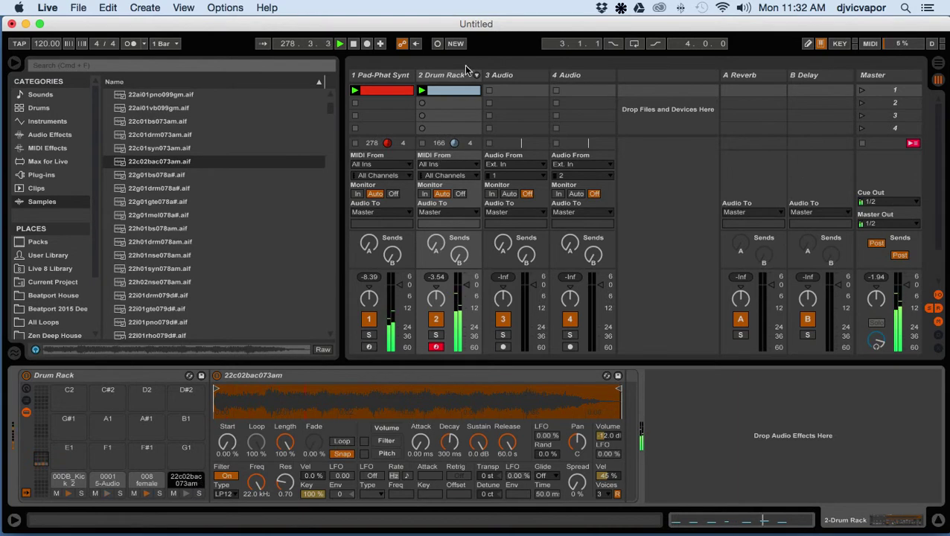
Add eight 22c02bac073am notes to the drum clip on every off-beat sixteenth, at 1.1.2, 1.1.4 and so on through 1.4.4.
double_click(461, 92)
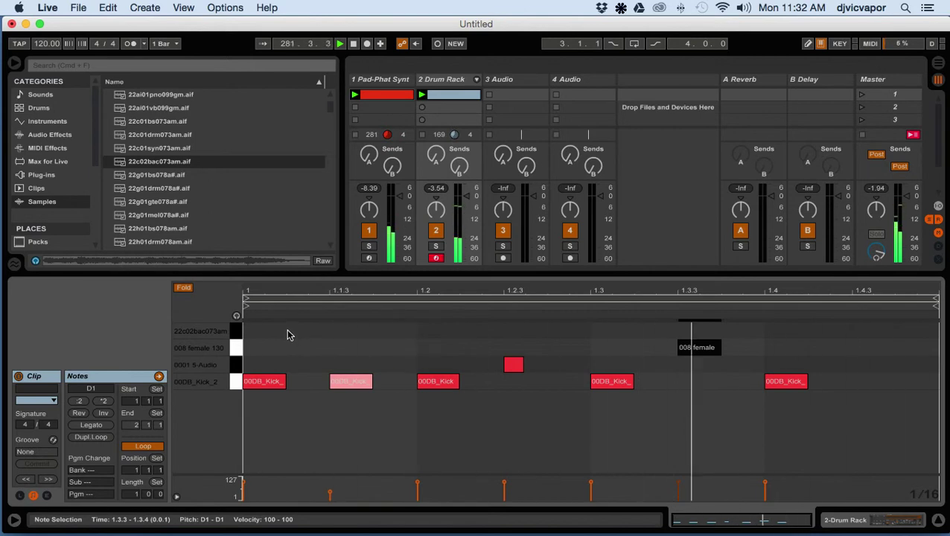
double_click(288, 330)
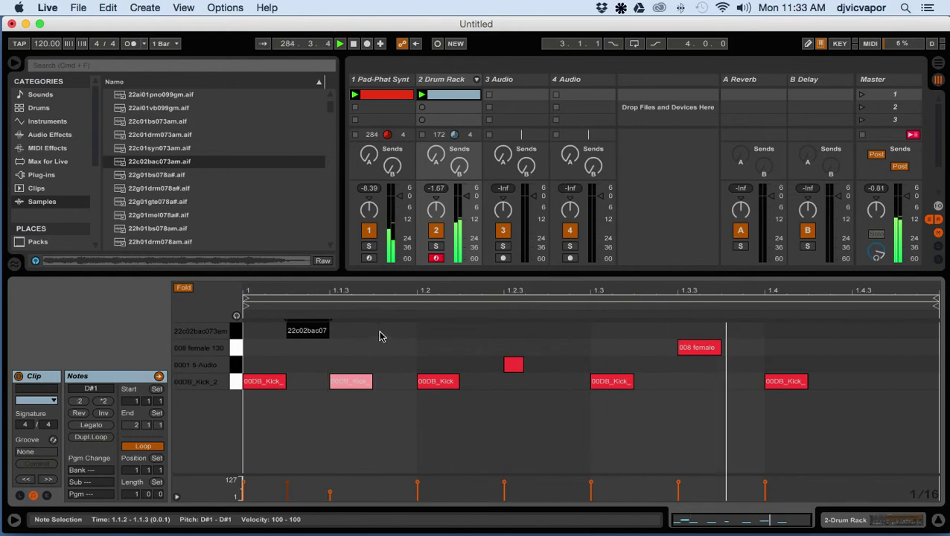
double_click(383, 334)
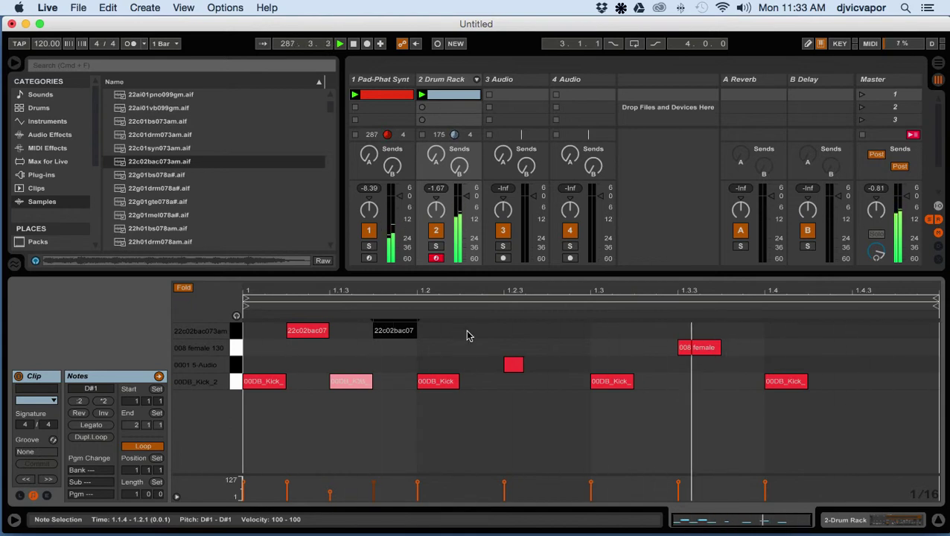
double_click(467, 336)
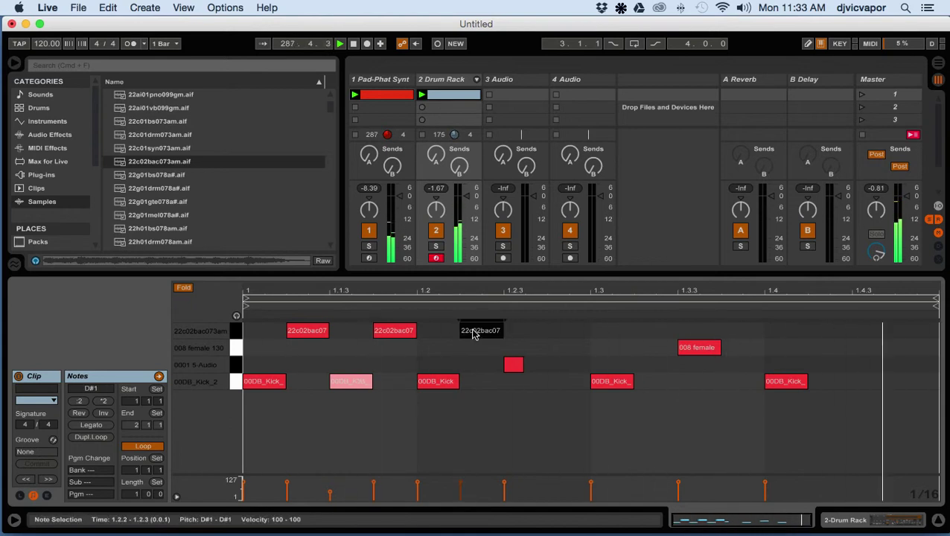
double_click(555, 335)
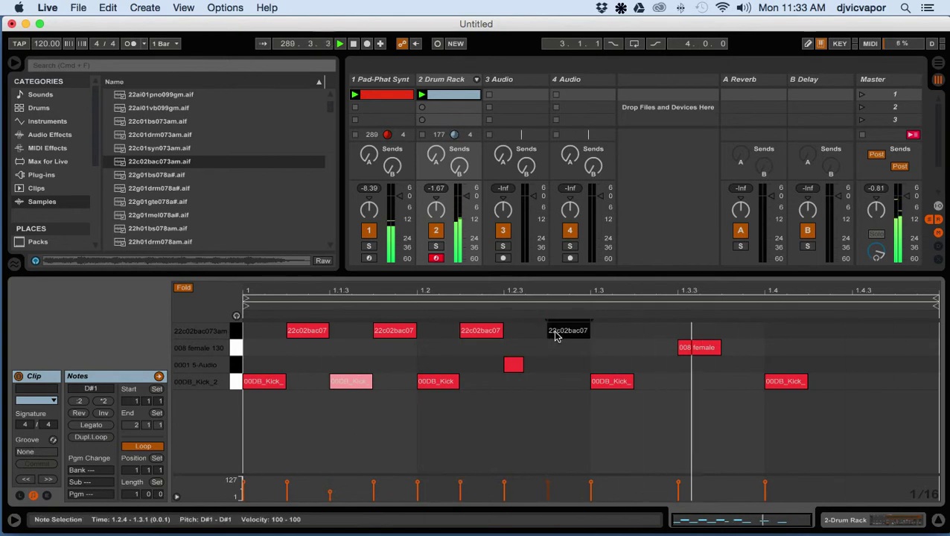
double_click(652, 335)
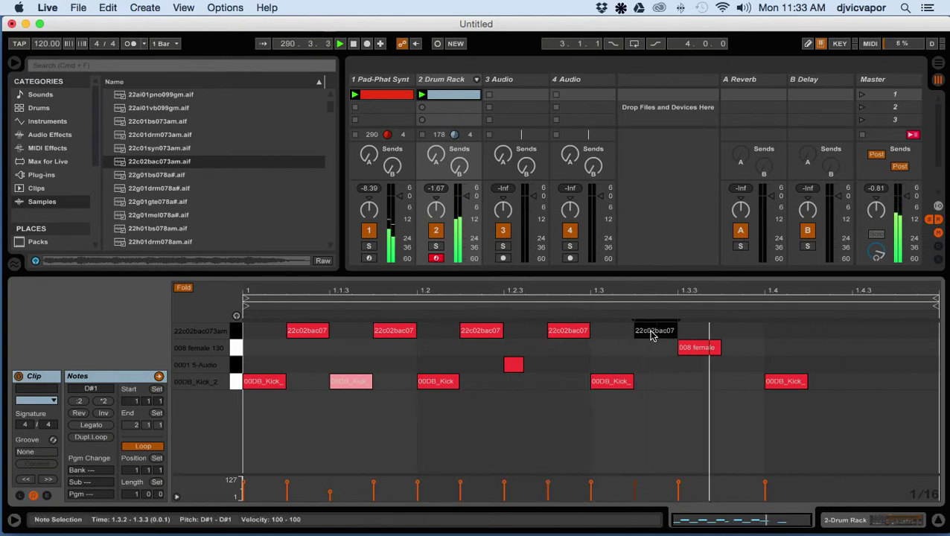
double_click(726, 332)
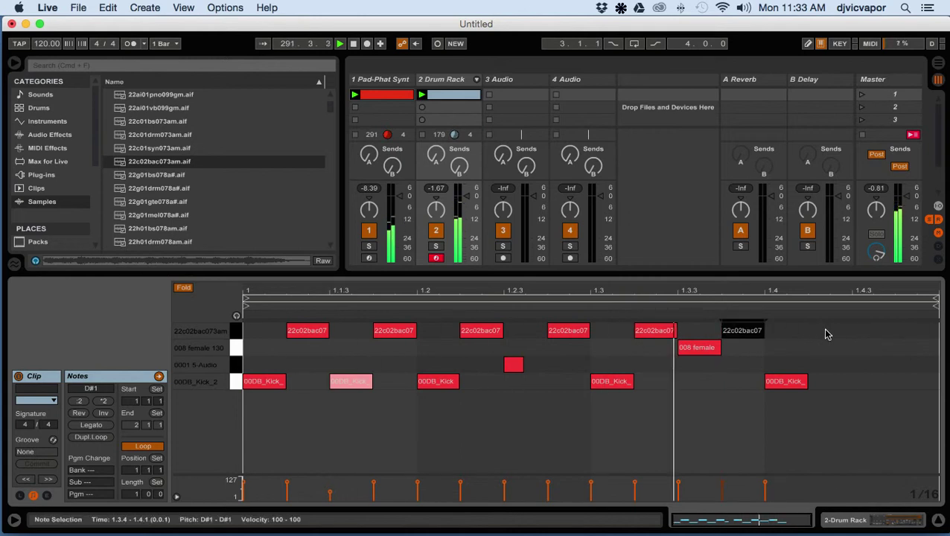
double_click(826, 334)
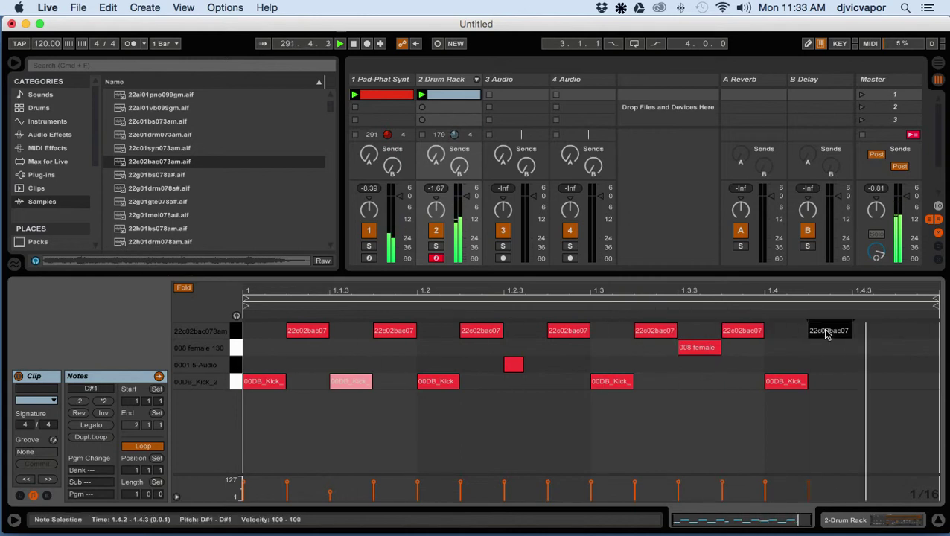
double_click(900, 333)
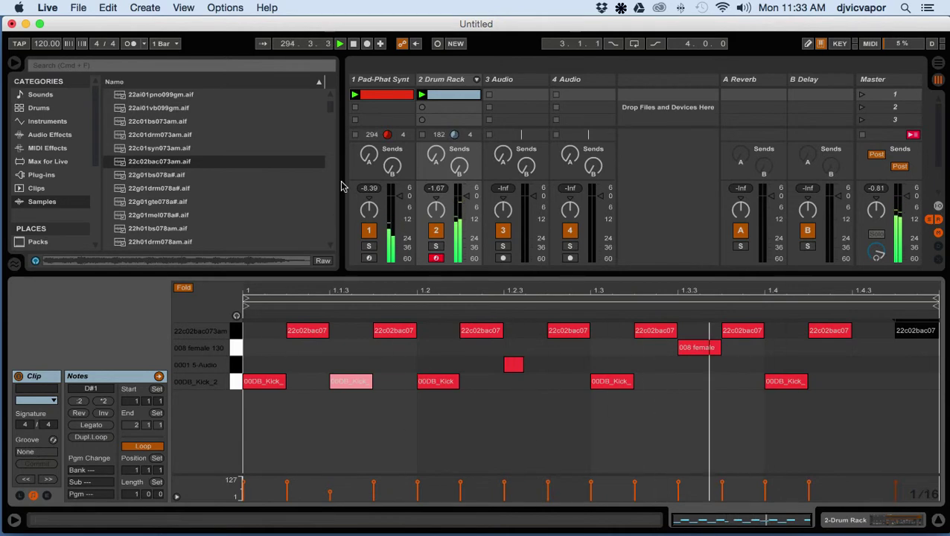
Trim the 22c02bac073am sample's start to about 16% into its waveform, and set its filter frequency to 951 Hz and attack to 25.0 ms.
left_click(438, 82)
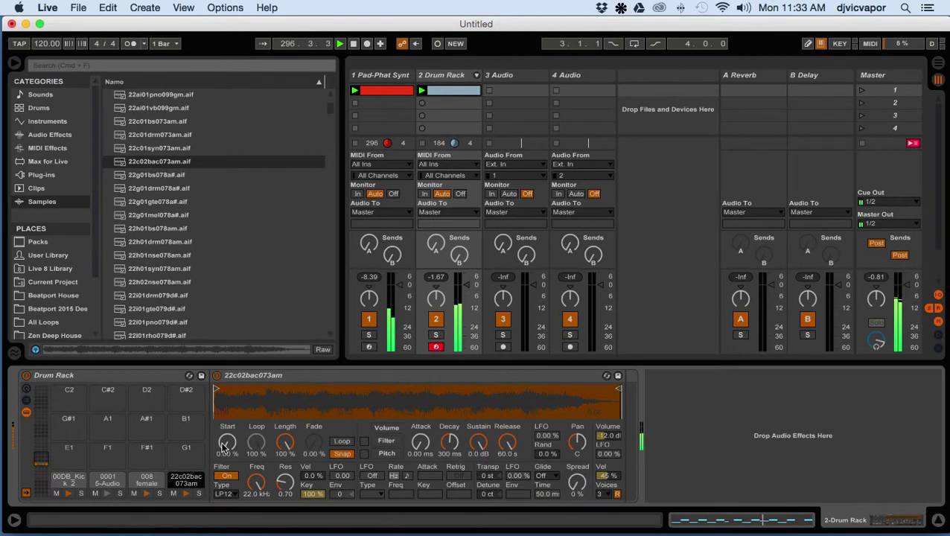
left_click_drag(216, 388, 280, 392)
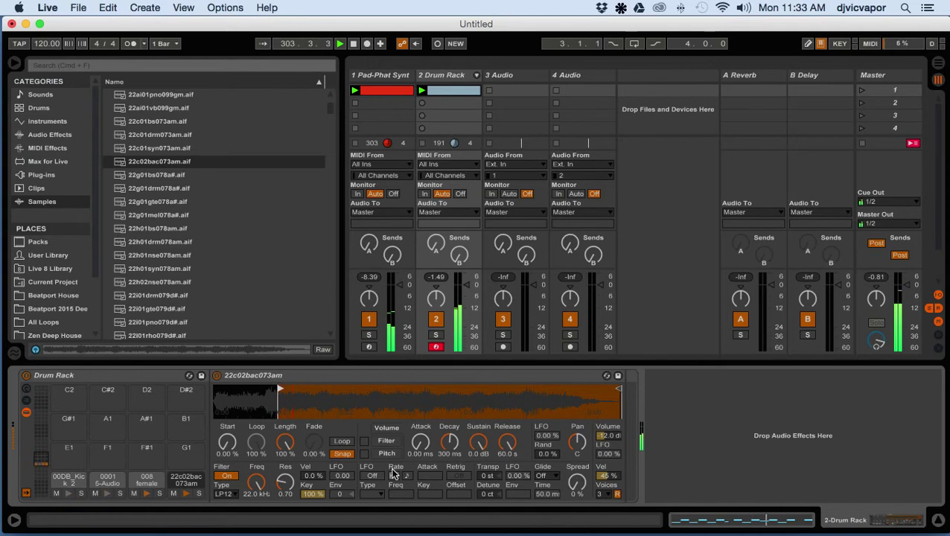
left_click_drag(256, 482, 256, 514)
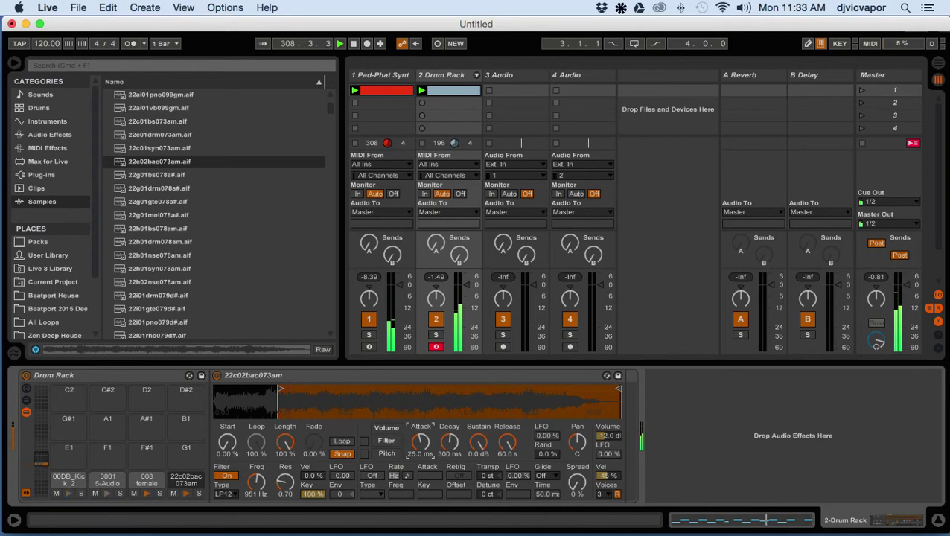
Set the 22c02bac073am sample's release to 1.29 s, decay to 8.79 s and spread to 55%.
left_click_drag(508, 442, 507, 492)
left_click_drag(507, 442, 507, 436)
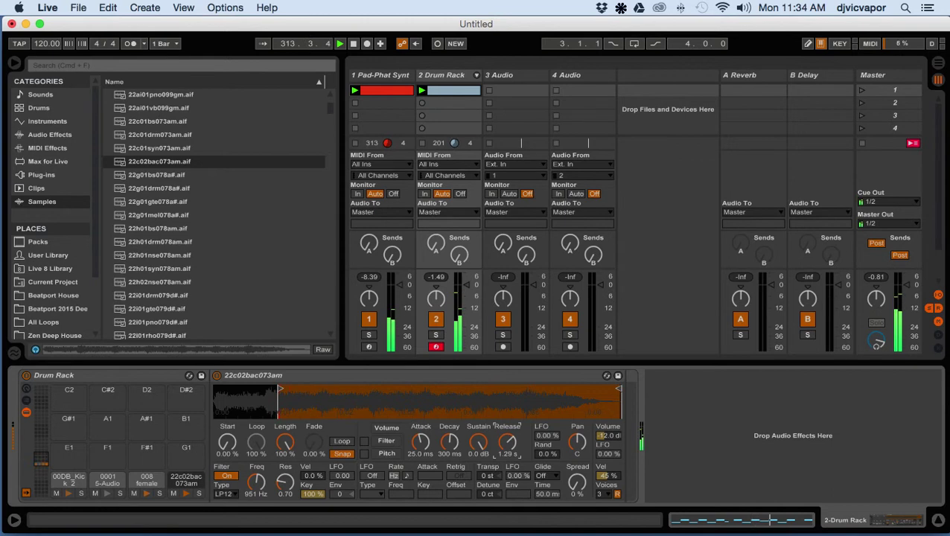
left_click_drag(458, 446, 458, 406)
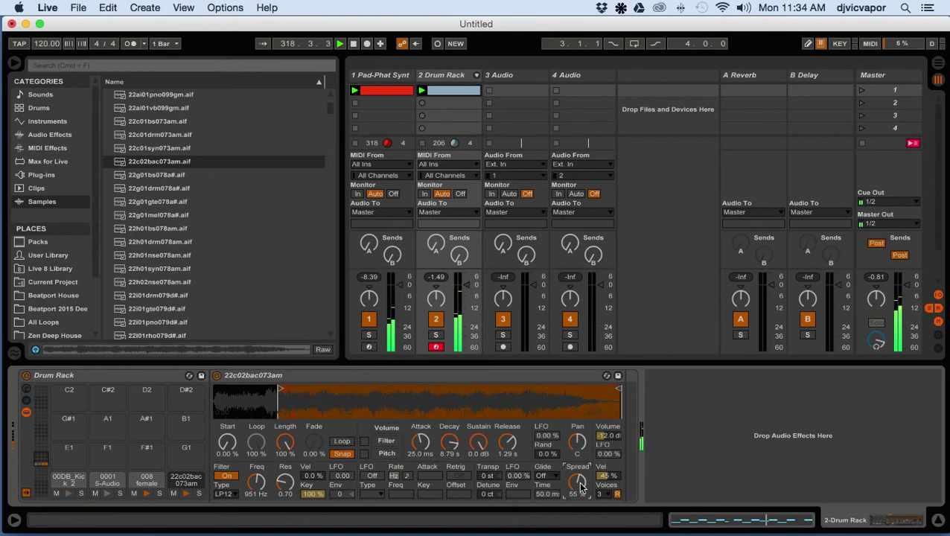
Set the 22c02bac073am sample's glide mode to Porta.
left_click_drag(485, 477, 485, 482)
left_click(660, 466)
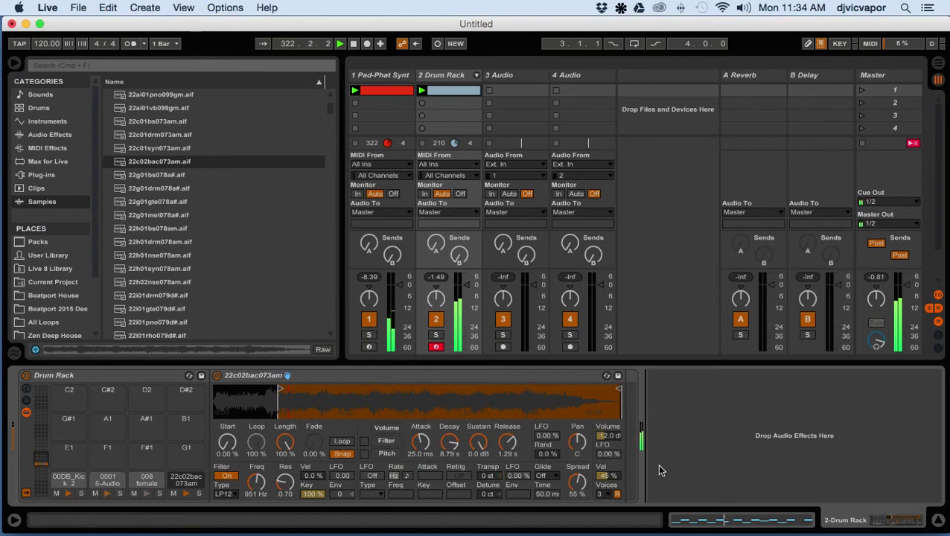
left_click(554, 479)
left_click(551, 497)
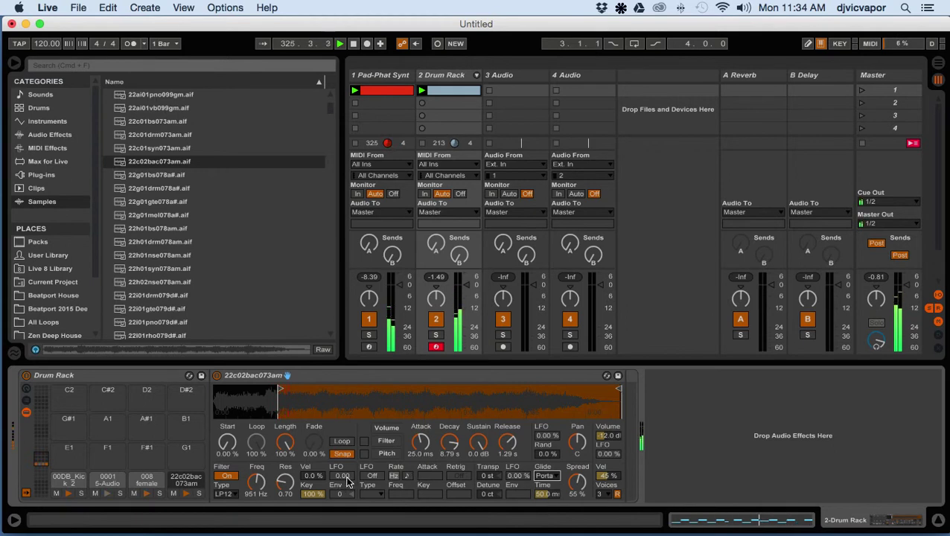
left_click(373, 476)
left_click_drag(341, 476, 341, 451)
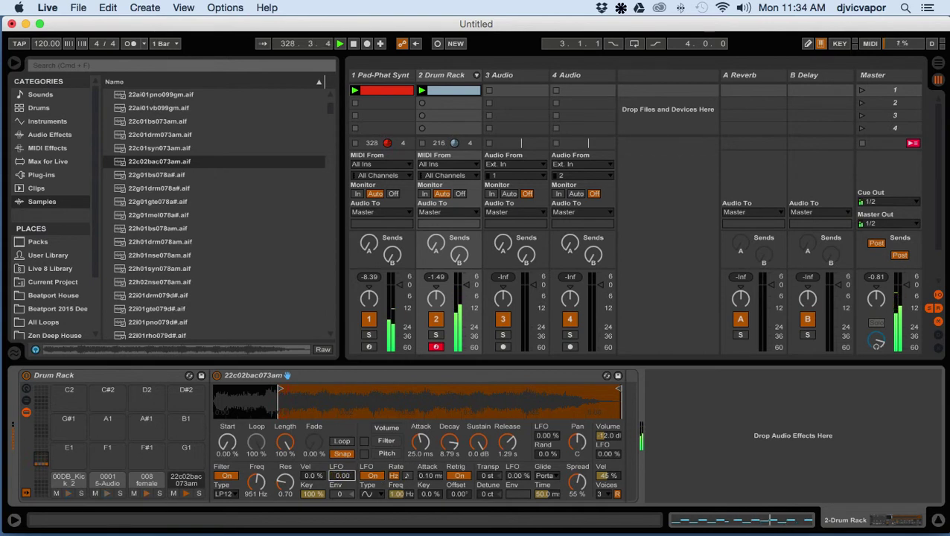
left_click(367, 476)
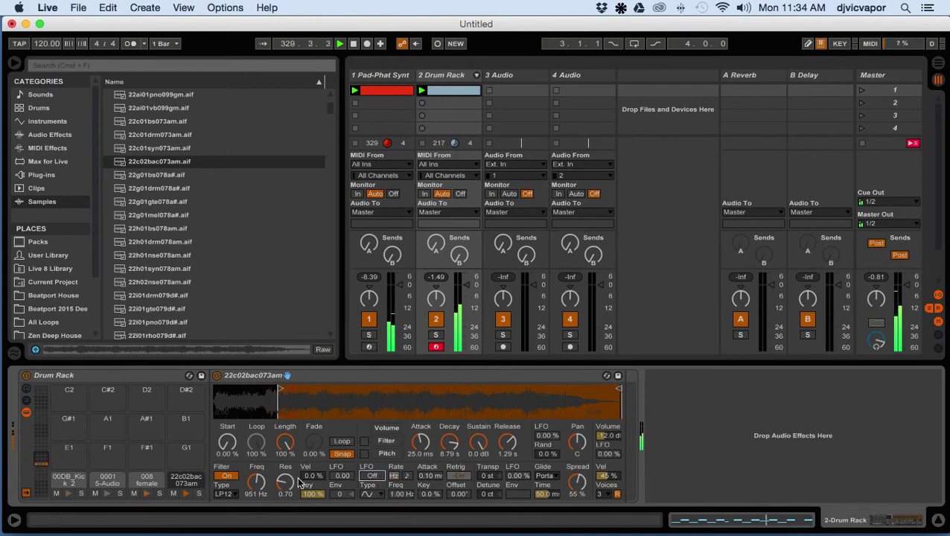
Lower the 22c02bac073am sample's filter frequency to 694 Hz.
left_click_drag(260, 488, 259, 463)
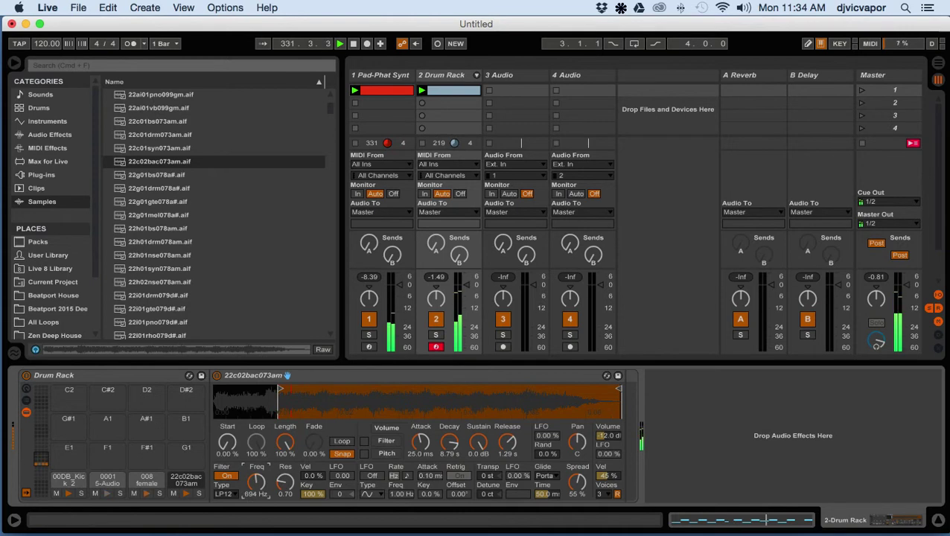
Set the 22c02bac073am sample's filter frequency to 812 Hz and volume to -12.9 dB, and trim its start to about 29% into the waveform.
left_click_drag(256, 481, 257, 477)
mouse_move(607, 436)
left_mouse_down()
mouse_move(607, 447)
mouse_move(607, 434)
left_mouse_up()
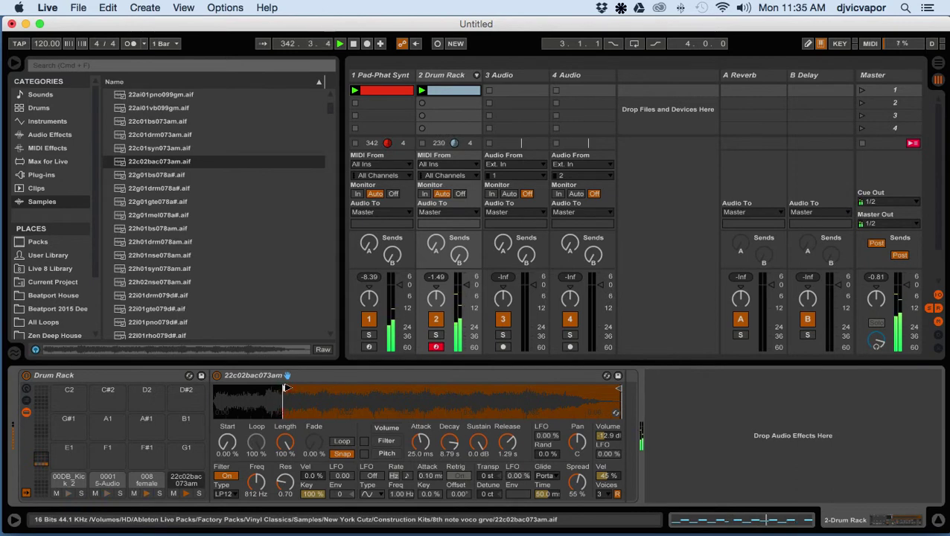
left_click_drag(286, 388, 322, 390)
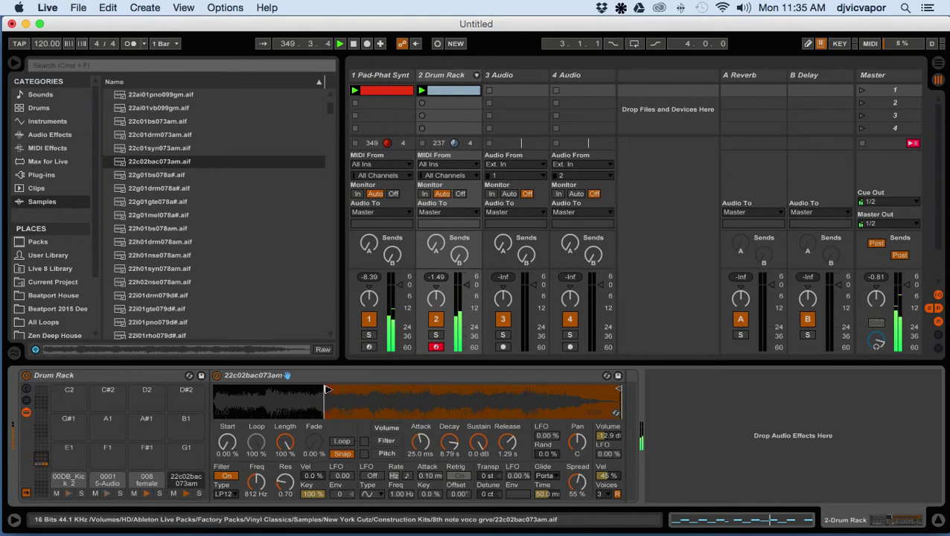
left_click_drag(328, 390, 337, 389)
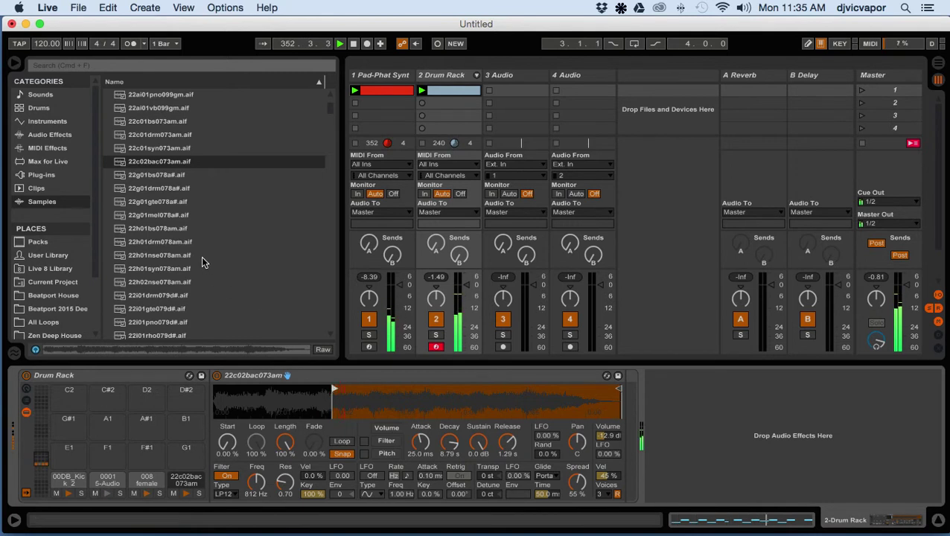
Audition further samples, load 024 male.aif onto the empty E1 pad, and add a sixteenth note for it at 1.1.1 in the drum clip.
left_click(190, 241)
scroll(185, 271, "down", 3)
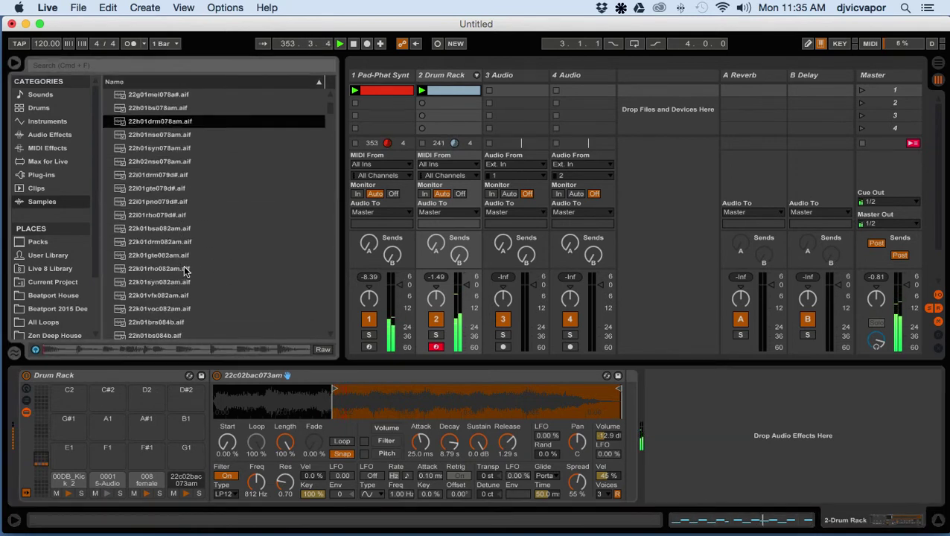
scroll(186, 272, "down", 5)
scroll(185, 271, "down", 4)
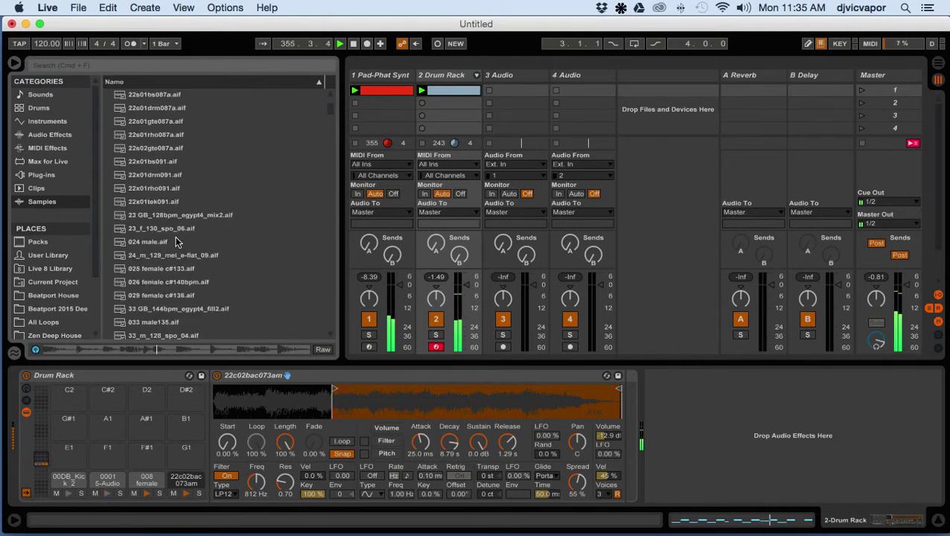
left_click(166, 245)
scroll(166, 266, "down", 2)
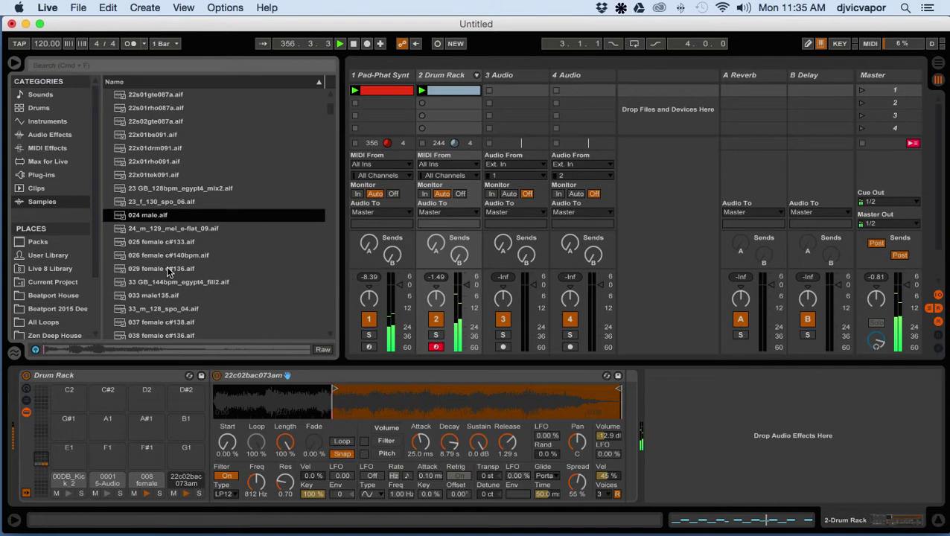
scroll(167, 270, "down", 1)
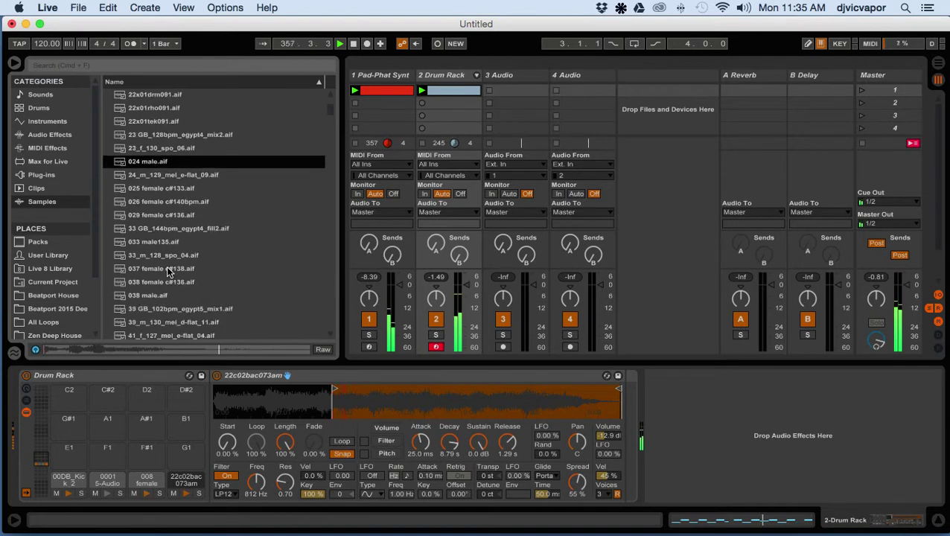
left_click_drag(124, 166, 68, 452)
double_click(449, 91)
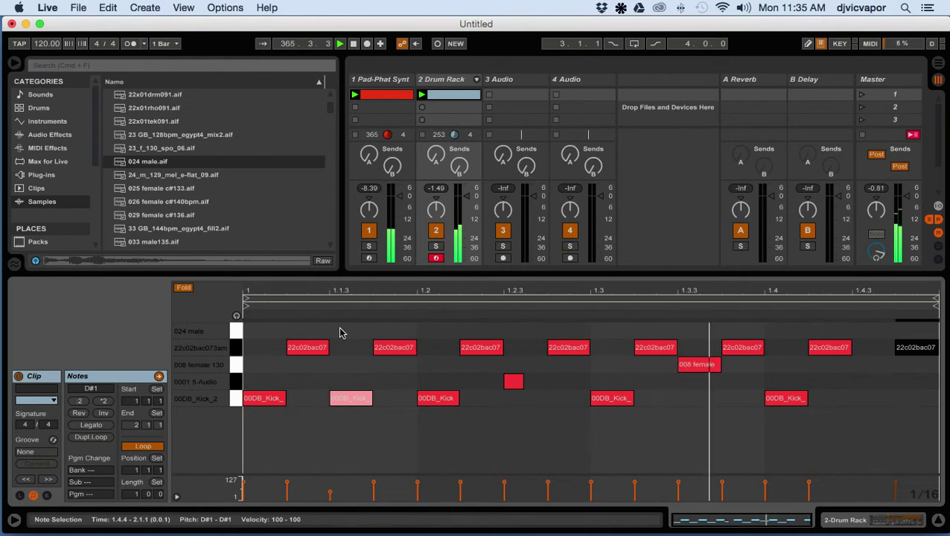
double_click(260, 331)
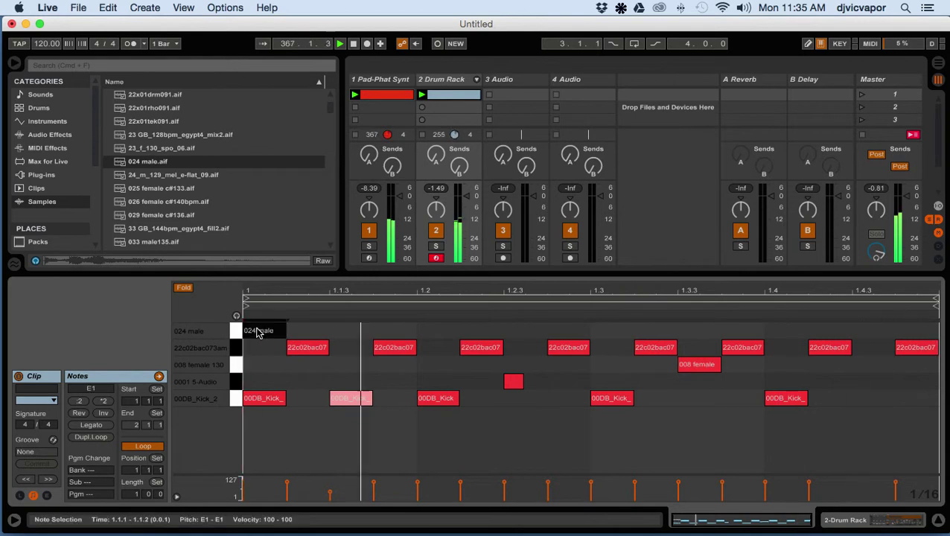
Trim the 024 male sample's end to about 15% of its waveform, and set its attack to 211 ms and spread to 36%.
double_click(448, 80)
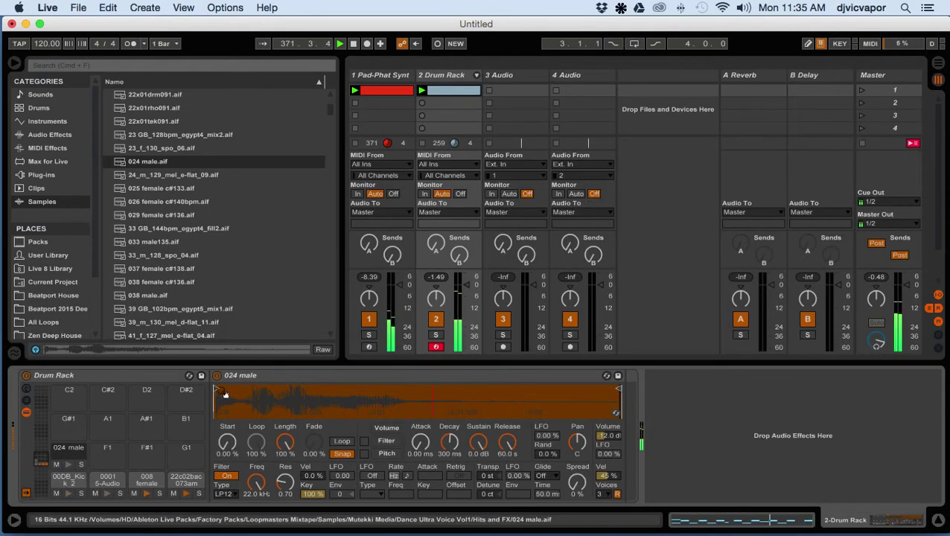
mouse_move(216, 389)
left_mouse_down()
mouse_move(255, 389)
mouse_move(221, 390)
left_mouse_up()
left_click_drag(220, 389, 213, 389)
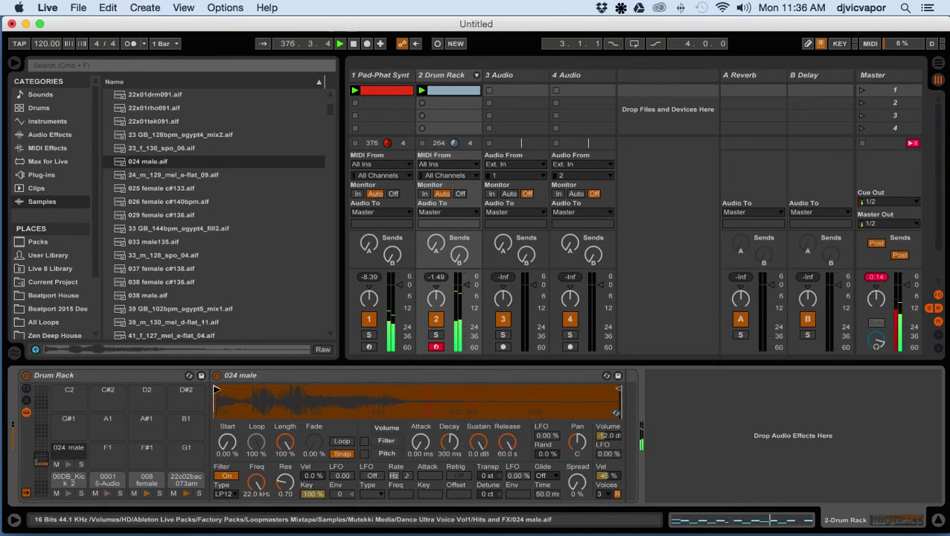
mouse_move(616, 387)
left_mouse_down()
mouse_move(339, 395)
mouse_move(247, 414)
mouse_move(268, 412)
left_mouse_up()
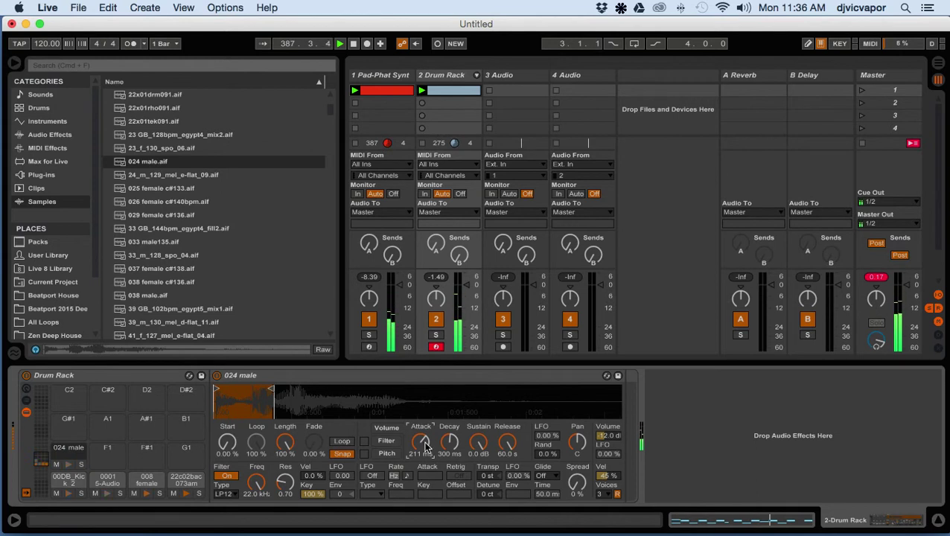
left_click_drag(576, 484, 576, 458)
Move the 024 male note in the Drum Rack clip to 1.1.3.
double_click(442, 88)
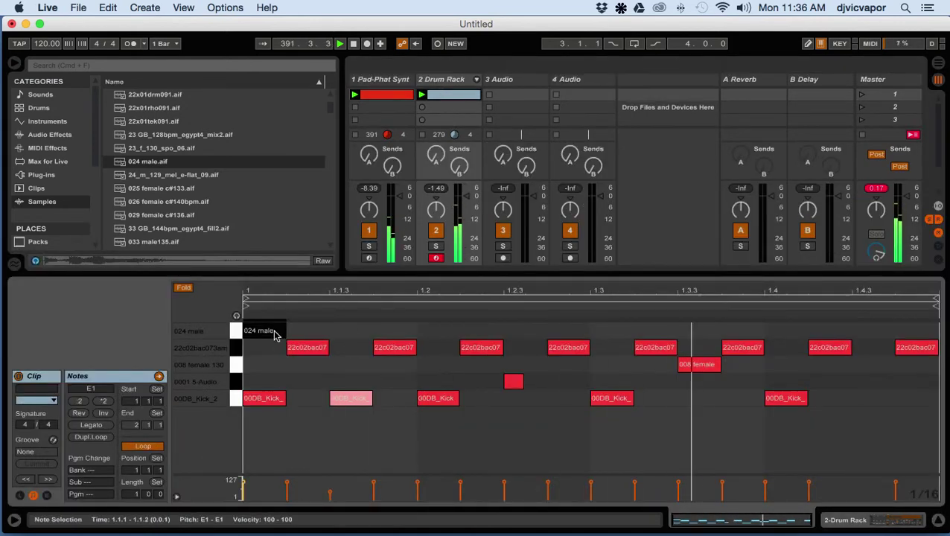
key("Right")
key("Right")
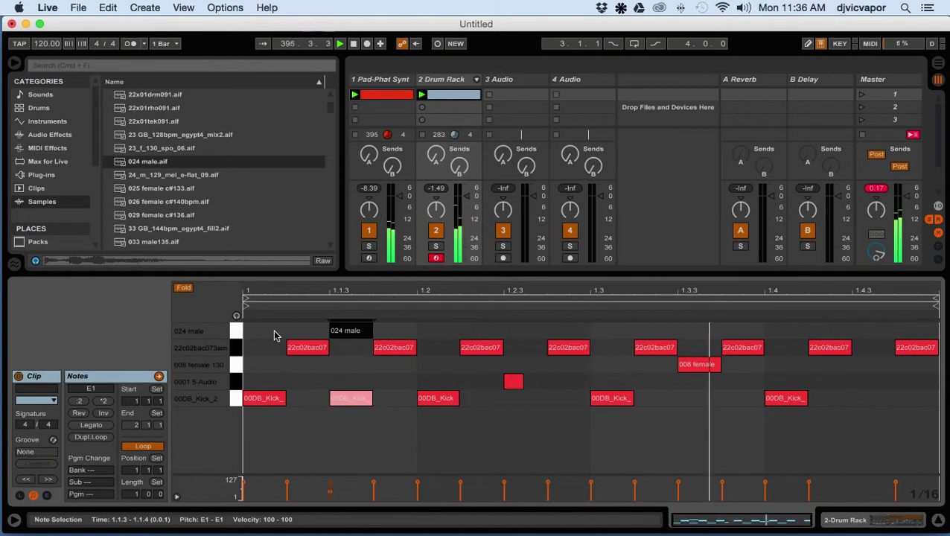
Try the 024 male note at successive eighth-note positions up to 1.4.3, and return it to 1.1.3.
key("Right")
key("Right")
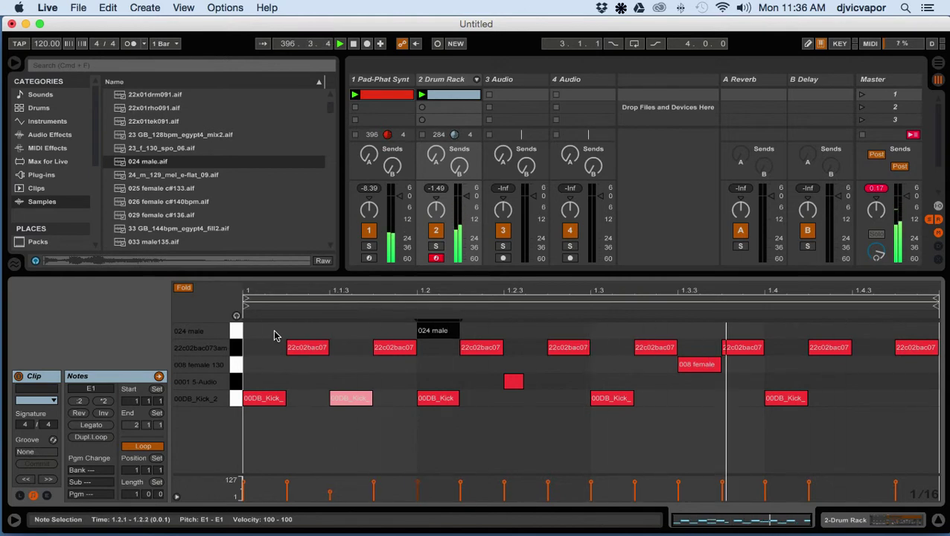
key("Right")
key("Right")
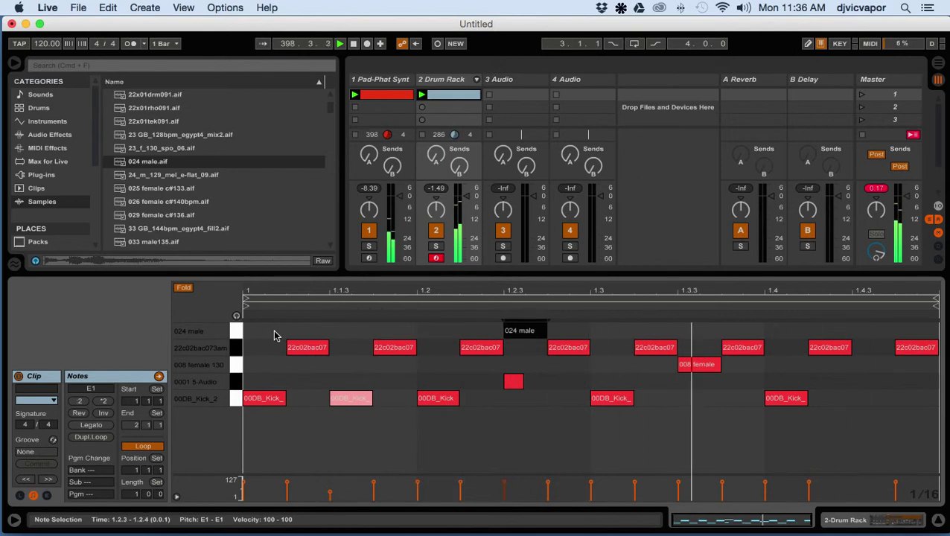
key("Right")
key("Right")
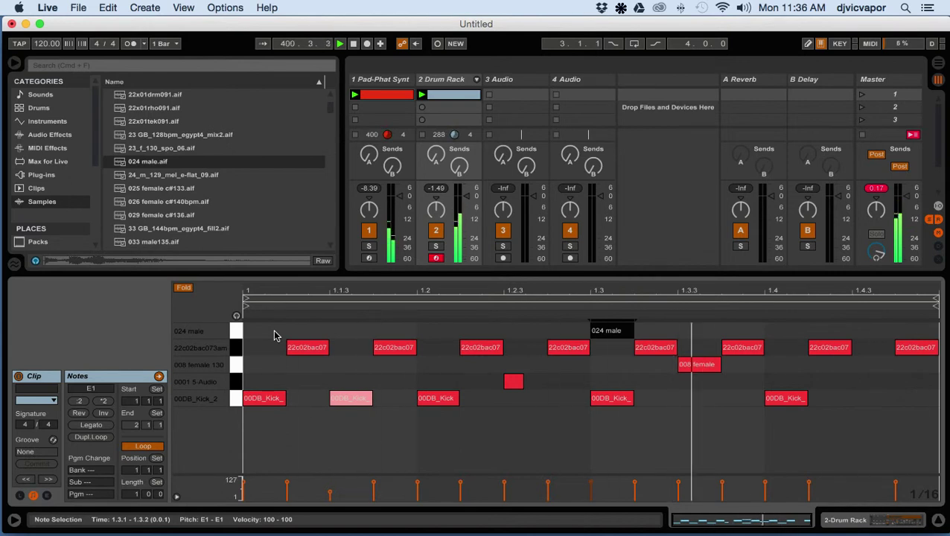
key("Right")
key("Right")
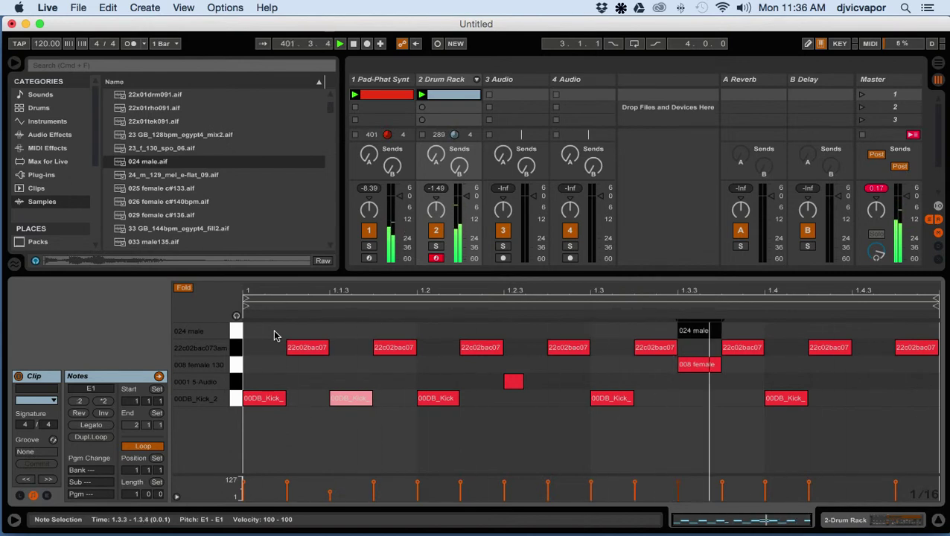
key("Right")
key("Right")
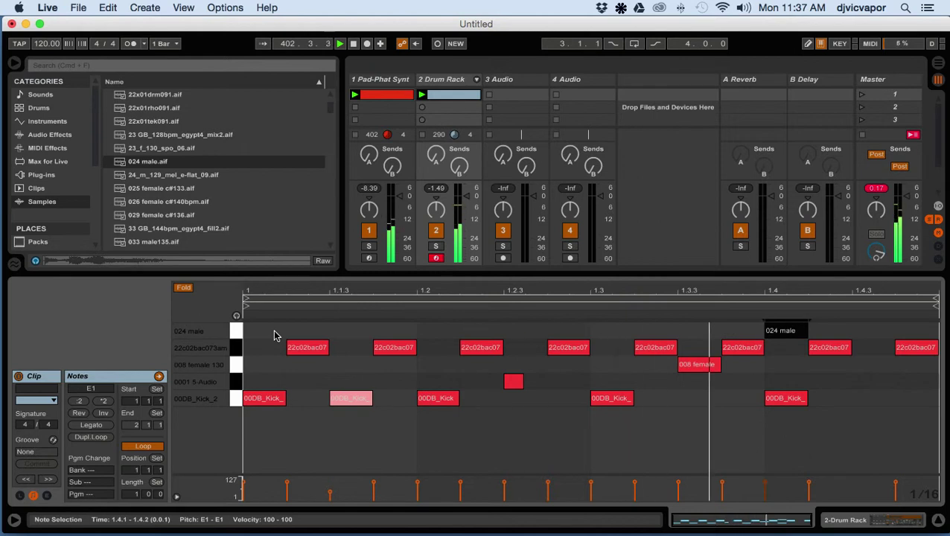
key("Right")
key("Right")
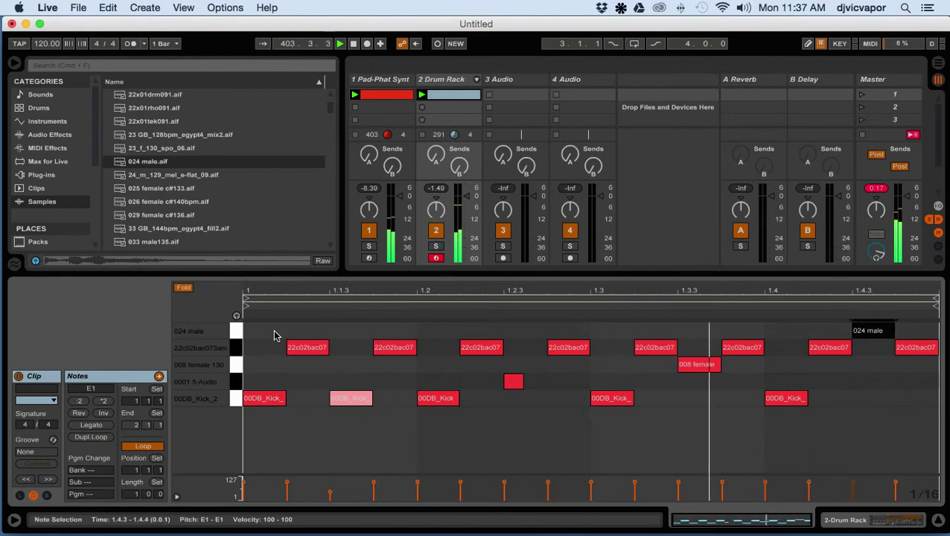
key("Left")
key("Left")
key("Left")
key("Left")
key("Left")
key("Left")
key("Left")
key("Left")
key("Left")
key("Left")
key("Left")
key("Left")
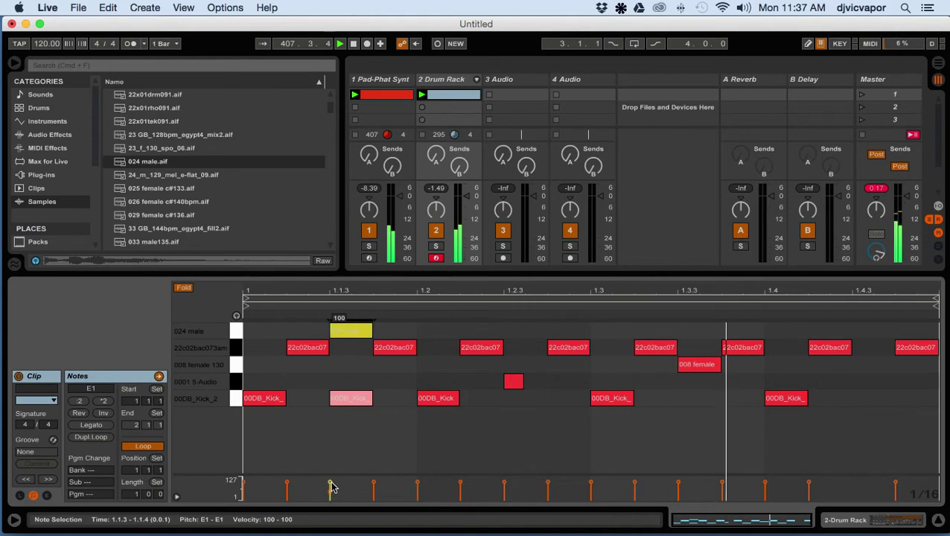
Lower the velocity of the 024 male note at 1.1.3 to 74.
left_click_drag(330, 488, 329, 496)
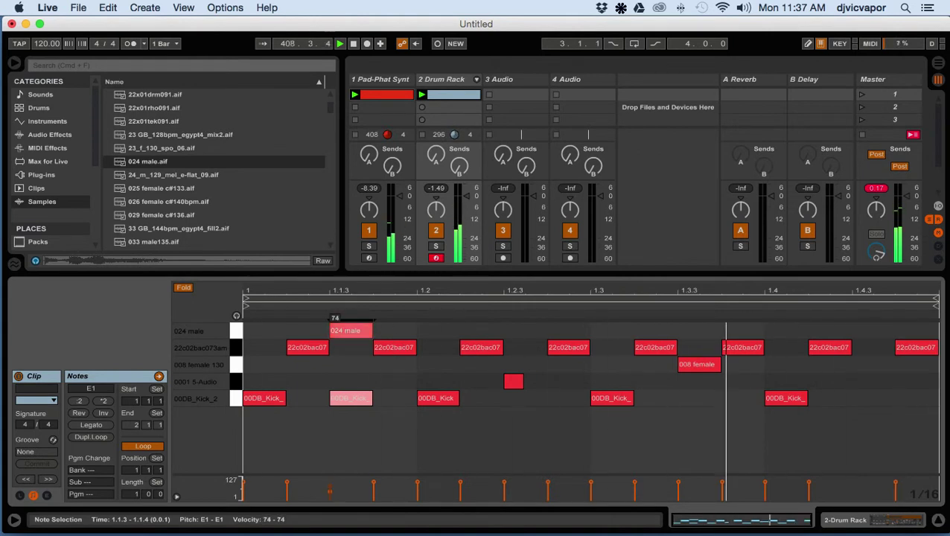
left_click(343, 439)
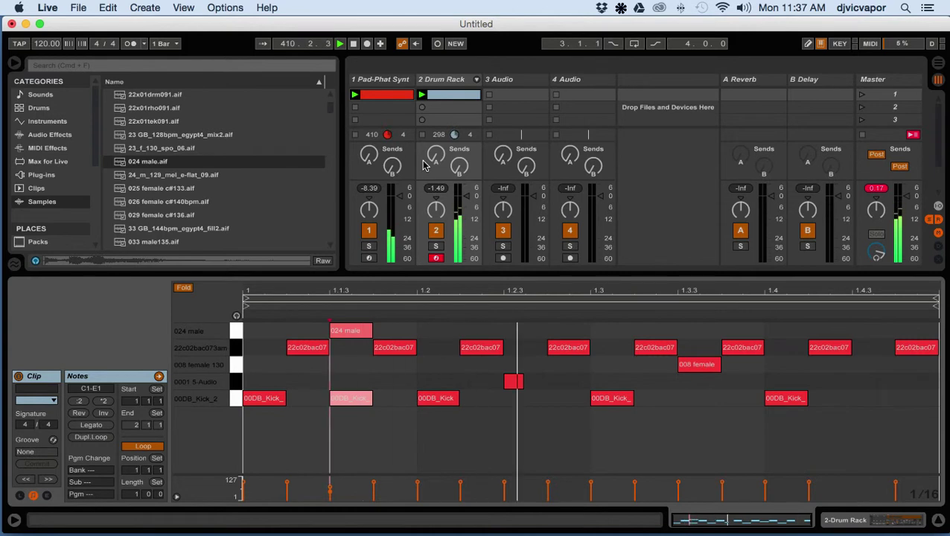
Audition samples further down the library, from 55 GB_86bpm_nafric1_mix1.aif through the 62_m_126_spo files to 65-Carbon-Full.aif.
double_click(460, 81)
scroll(173, 214, "down", 5)
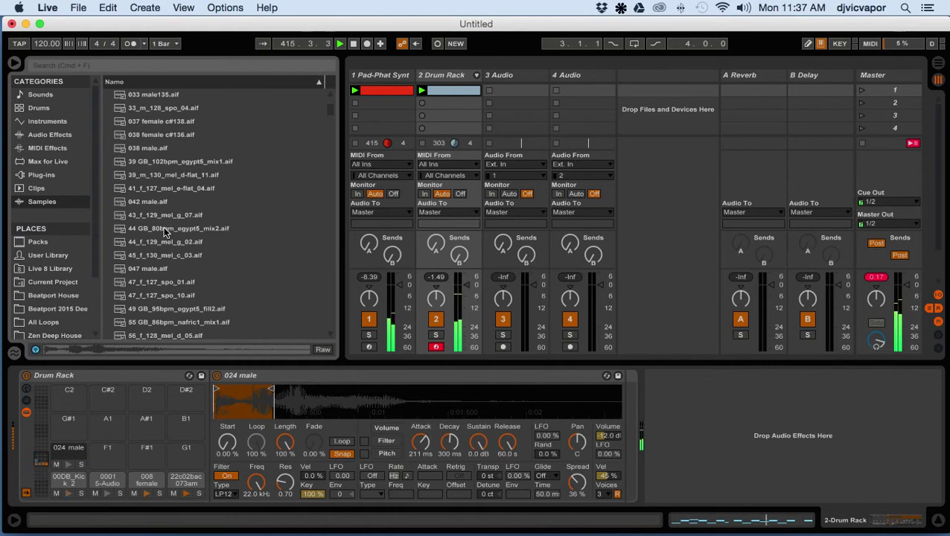
scroll(169, 240, "down", 3)
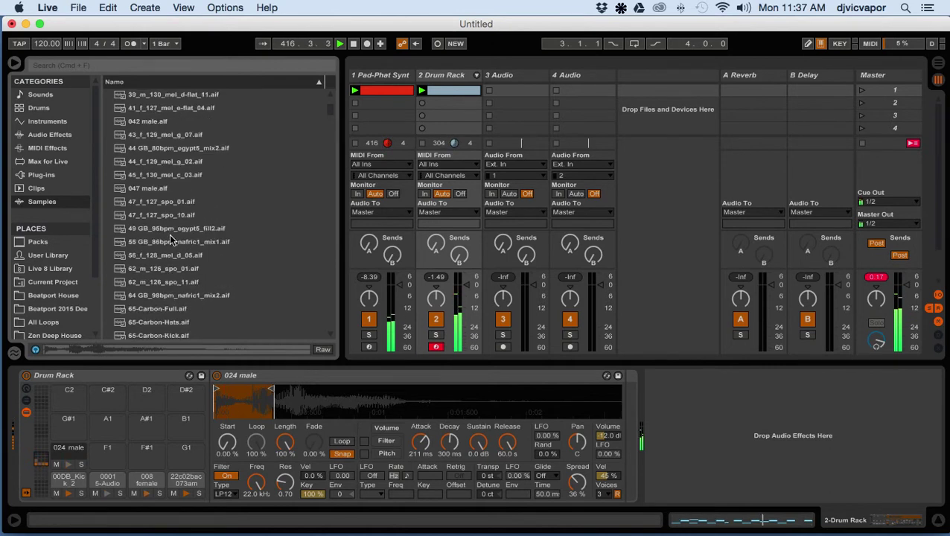
left_click(170, 241)
scroll(169, 242, "down", 3)
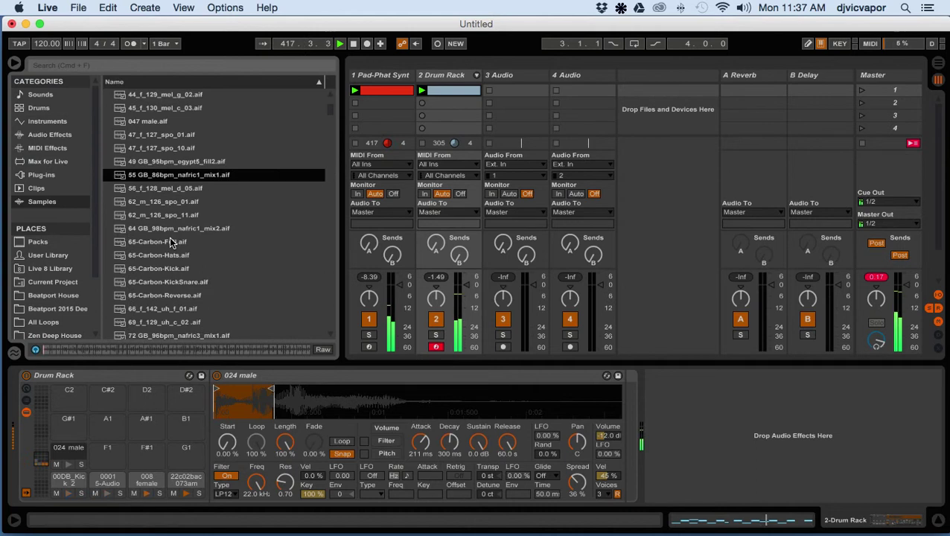
left_click(175, 189)
left_click(175, 201)
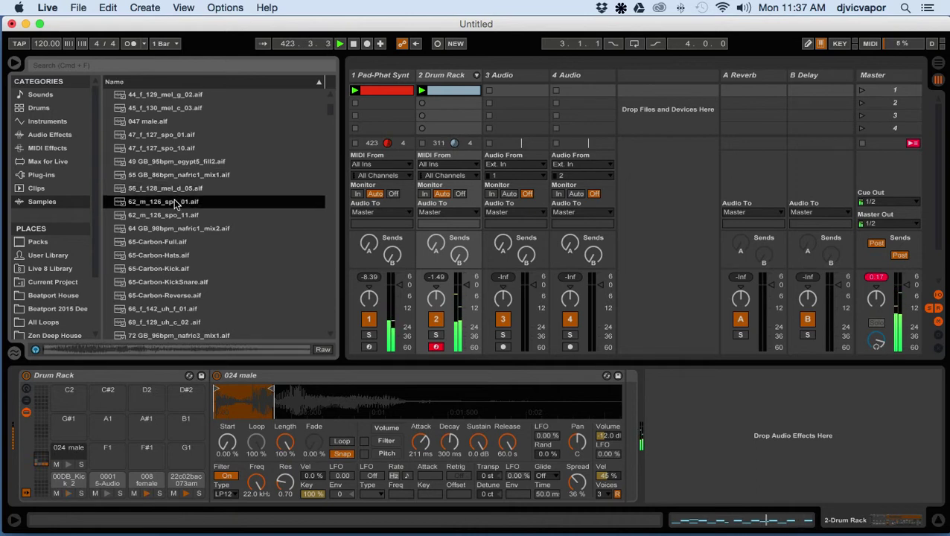
left_click(165, 214)
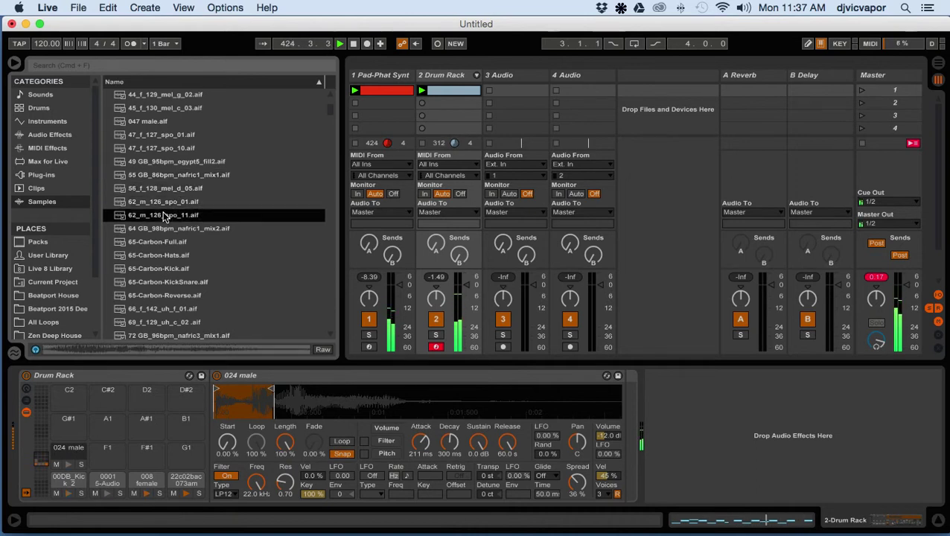
scroll(164, 216, "down", 4)
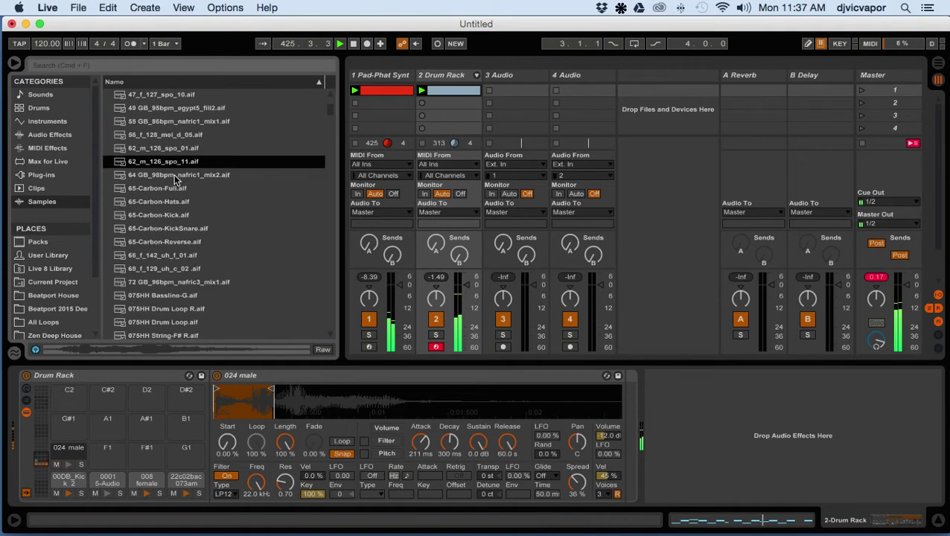
left_click(174, 179)
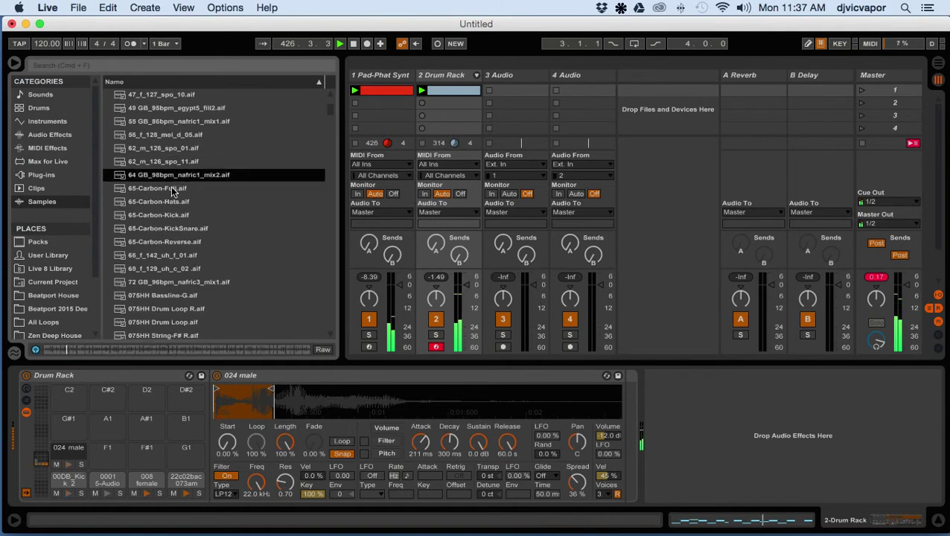
left_click(171, 187)
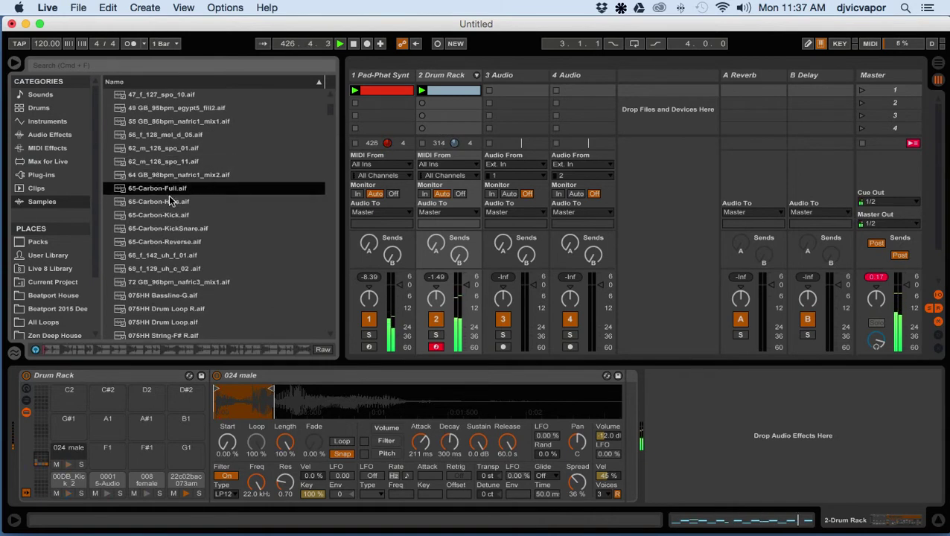
Load 65-Carbon-Reverse.aif onto the empty F1 pad and trim the sample's end to about 22% of its waveform.
left_click(166, 237)
scroll(166, 236, "down", 1)
scroll(169, 241, "down", 2)
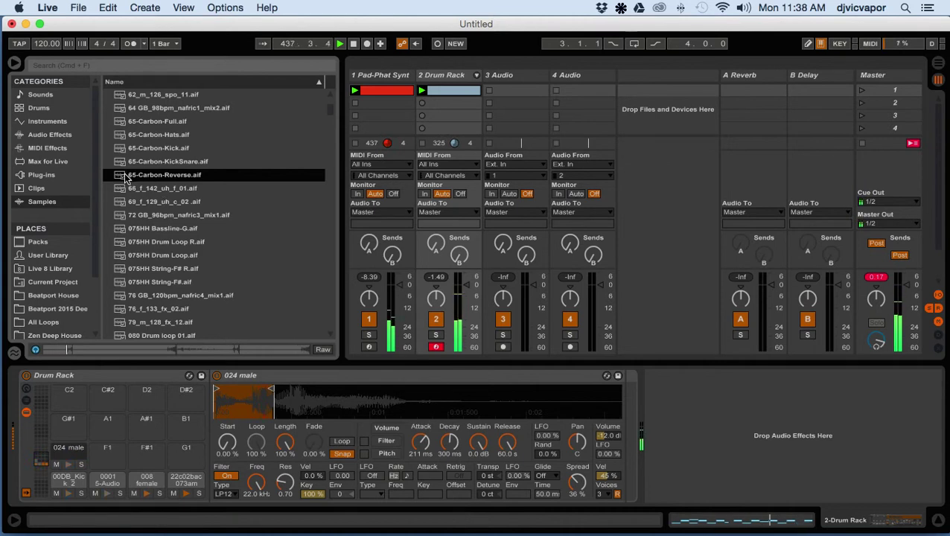
left_click_drag(123, 179, 107, 463)
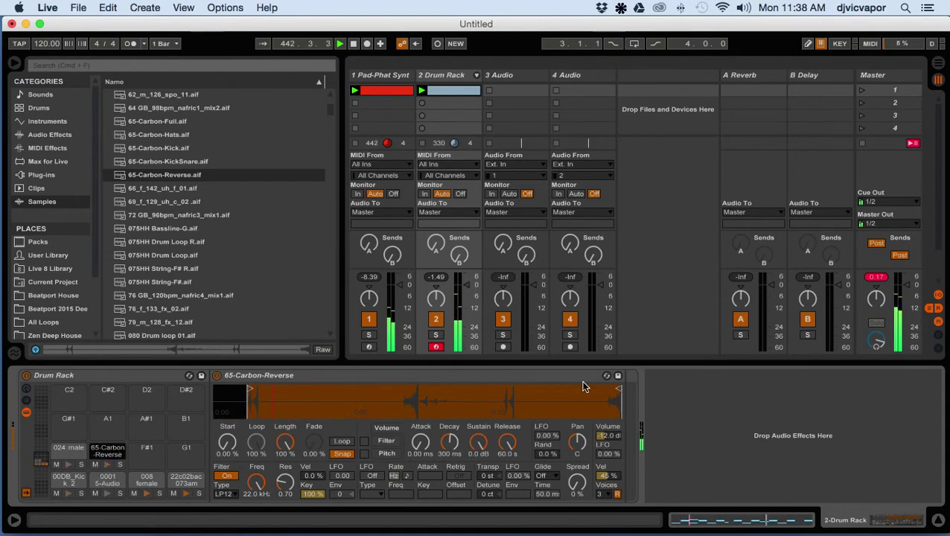
left_click_drag(615, 388, 298, 388)
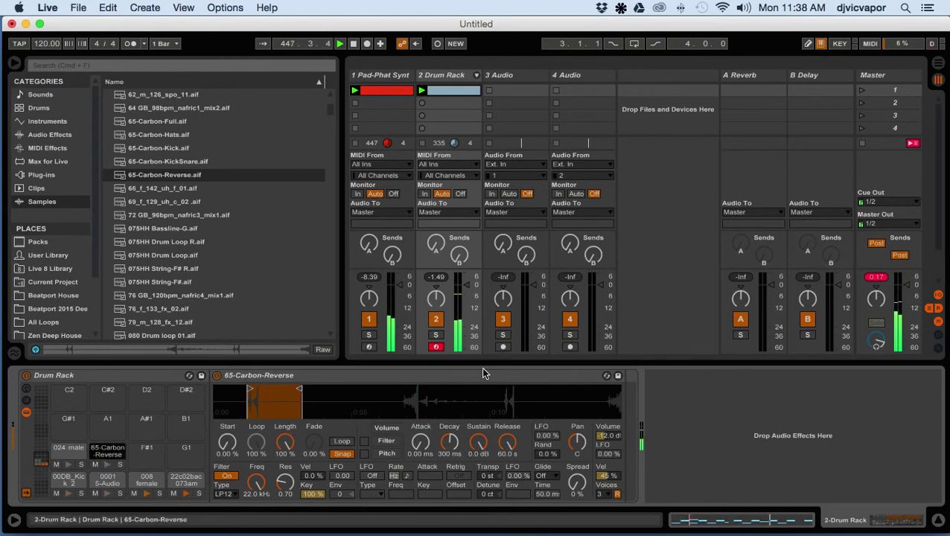
Open the Drum Rack clip's notes and place a 65-Carbon-Reverse sixteenth note at 1.1.2.
double_click(455, 90)
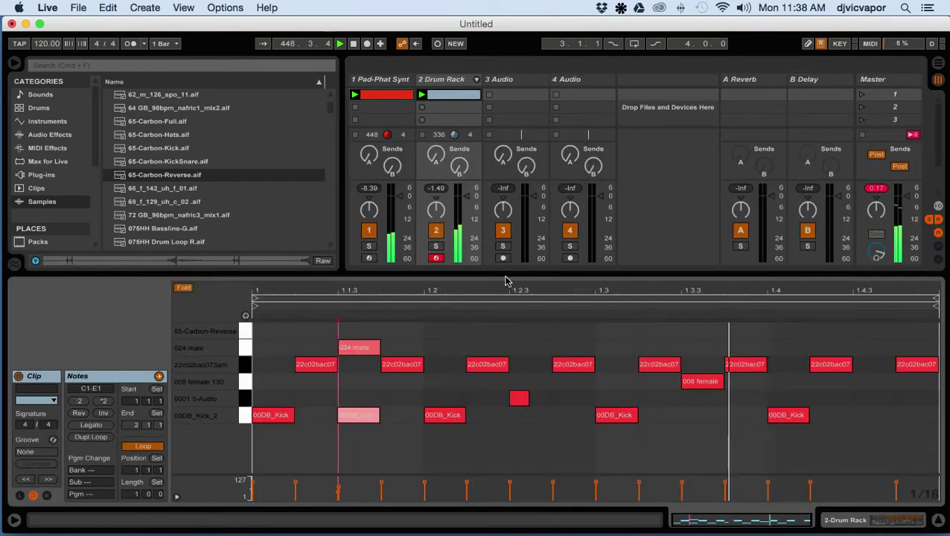
double_click(268, 335)
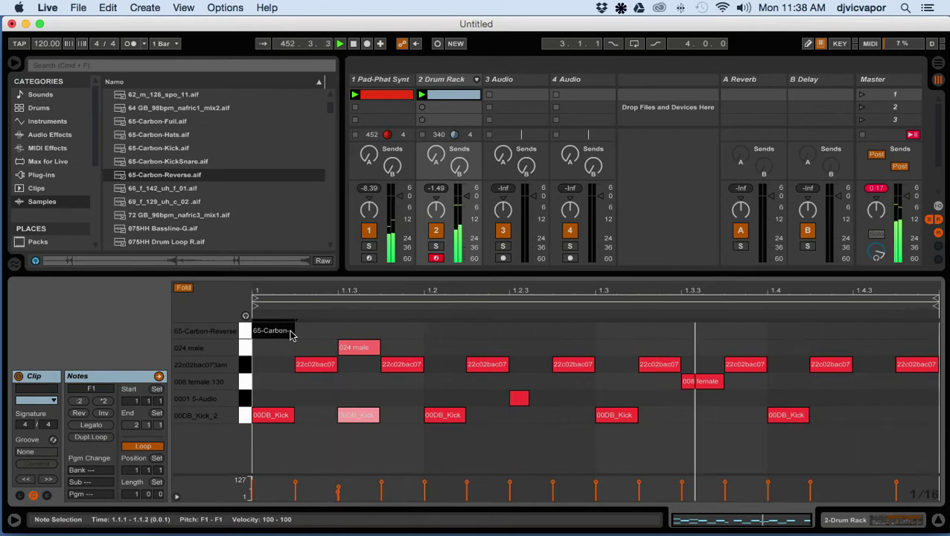
key("Right")
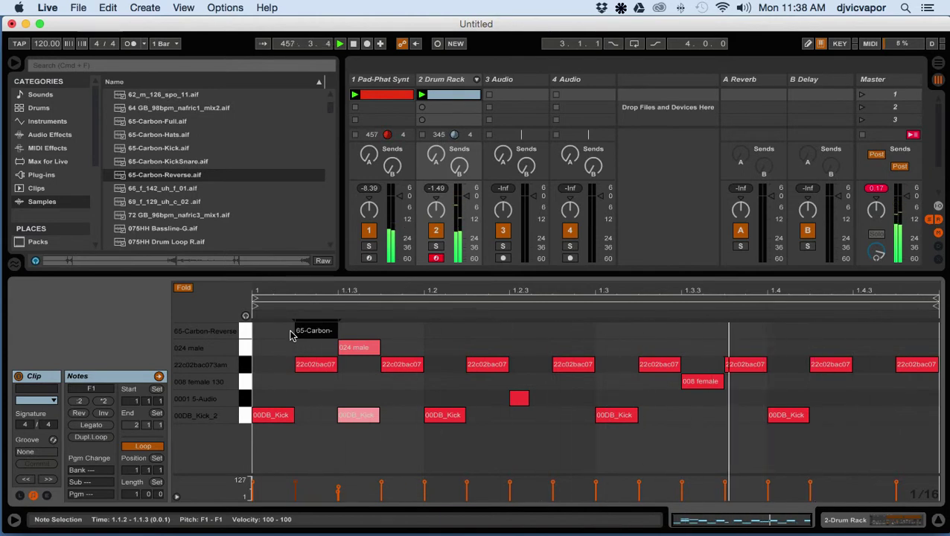
Try a second 65-Carbon-Reverse note at successive sixteenth positions from 1.2.2 to 1.4.3, and delete it.
double_click(470, 332)
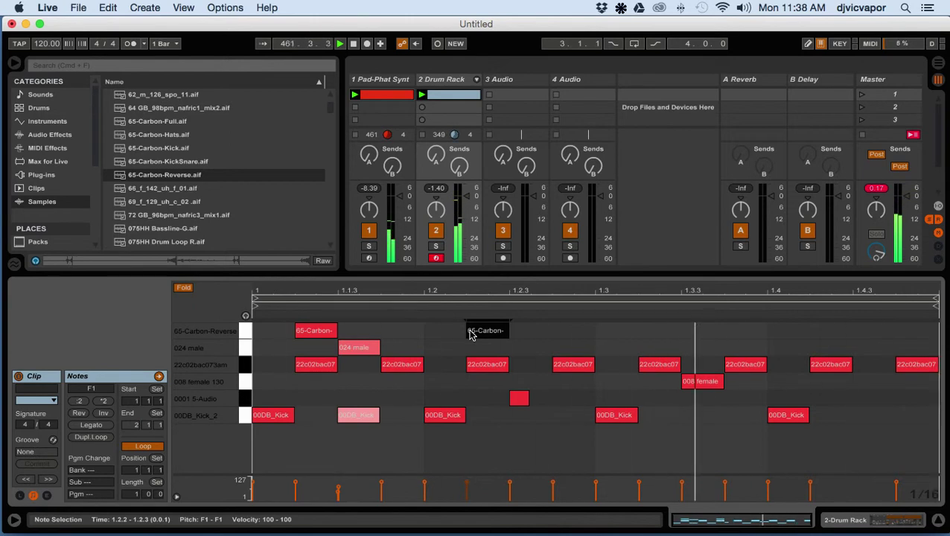
key("Right")
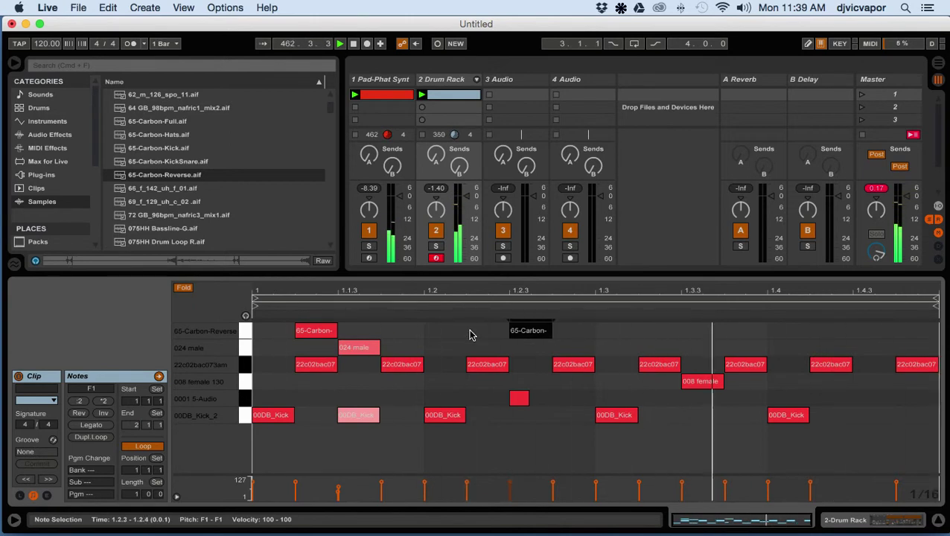
key("Right")
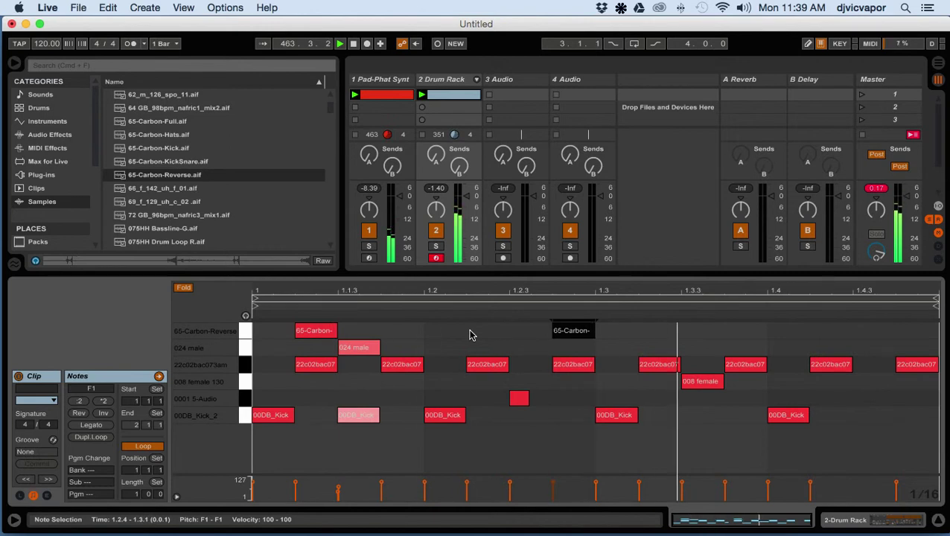
key("Right")
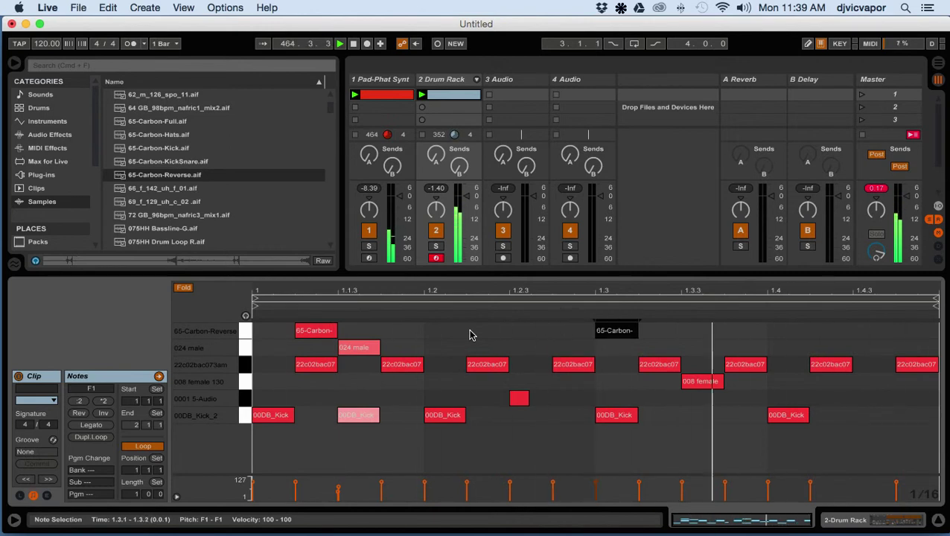
key("Right")
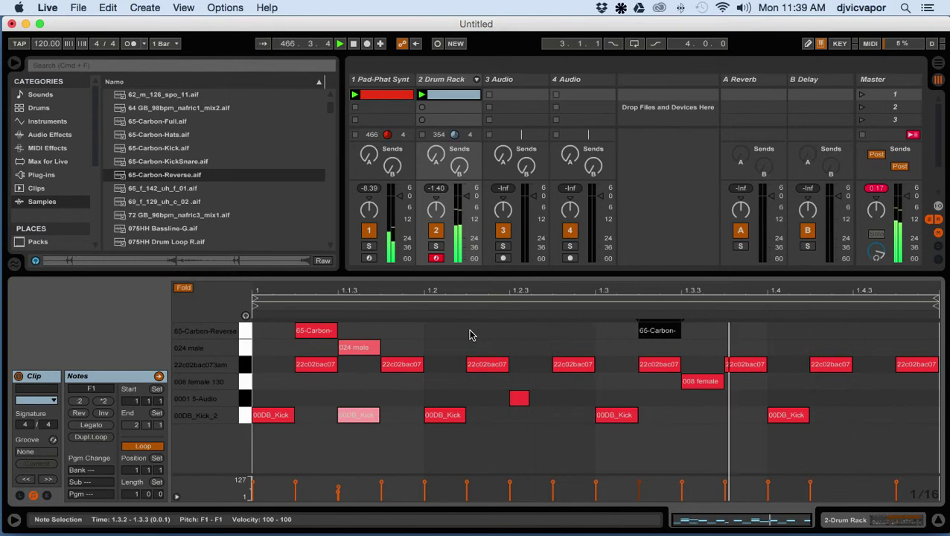
key("Right")
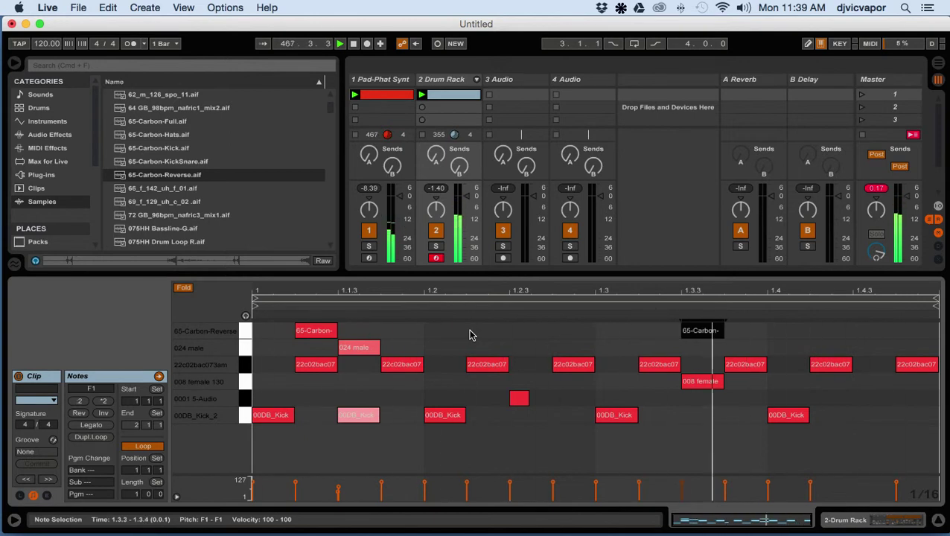
key("Right")
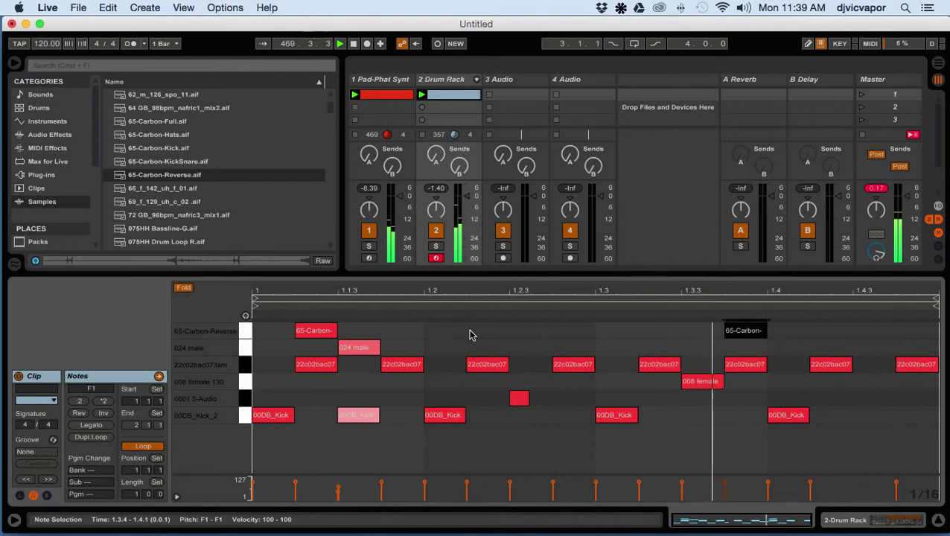
key("Right")
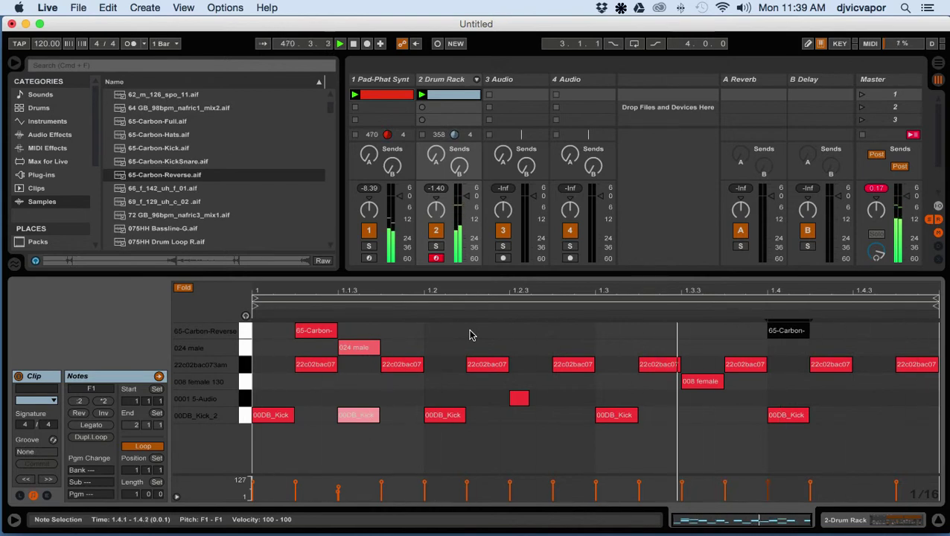
key("Right")
key("Right")
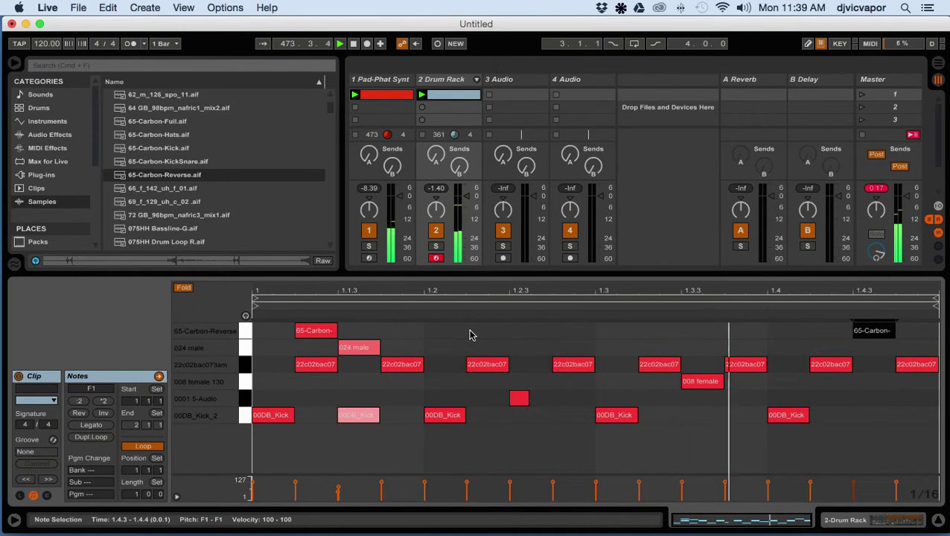
double_click(863, 334)
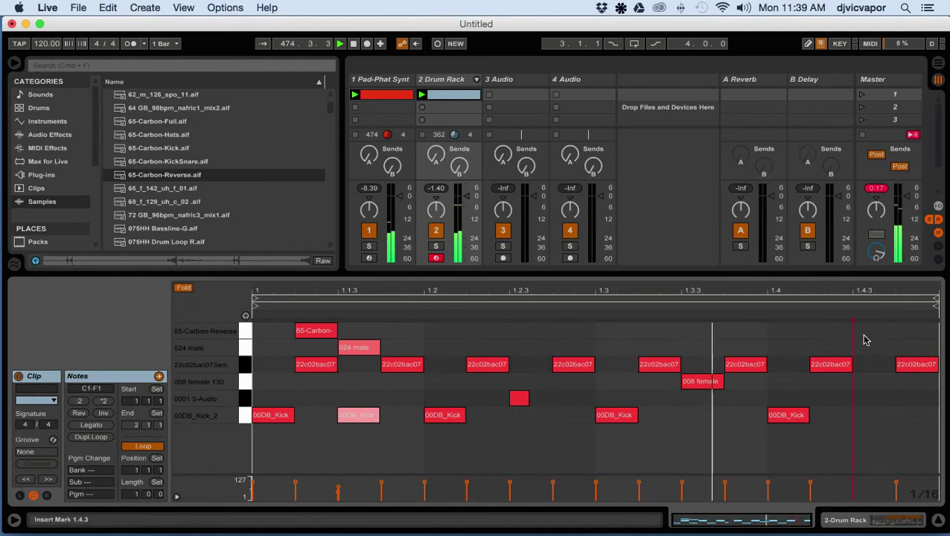
Lower the velocity of the 65-Carbon-Reverse note at 1.1.2 to 74 and bring the 22c02bac073am note's velocity there back up.
left_click(296, 487)
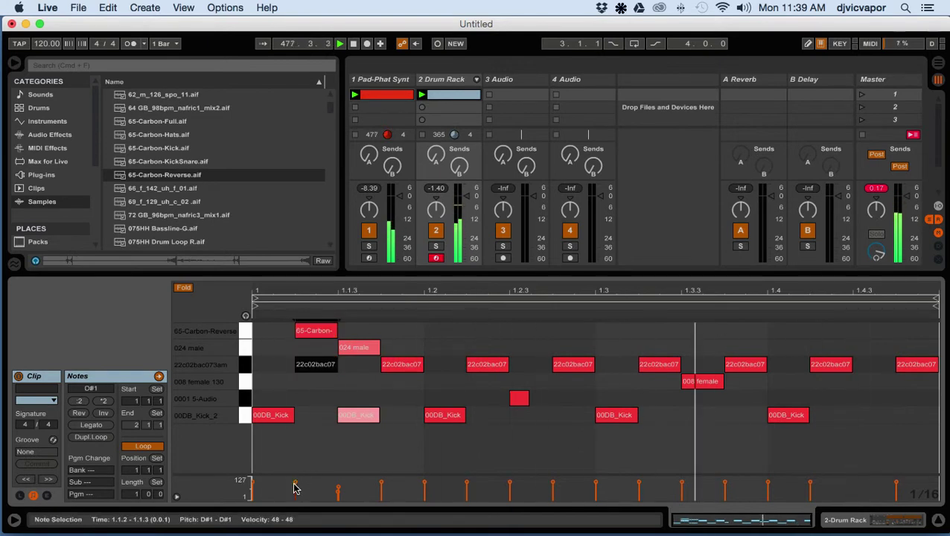
left_click_drag(295, 487, 296, 496)
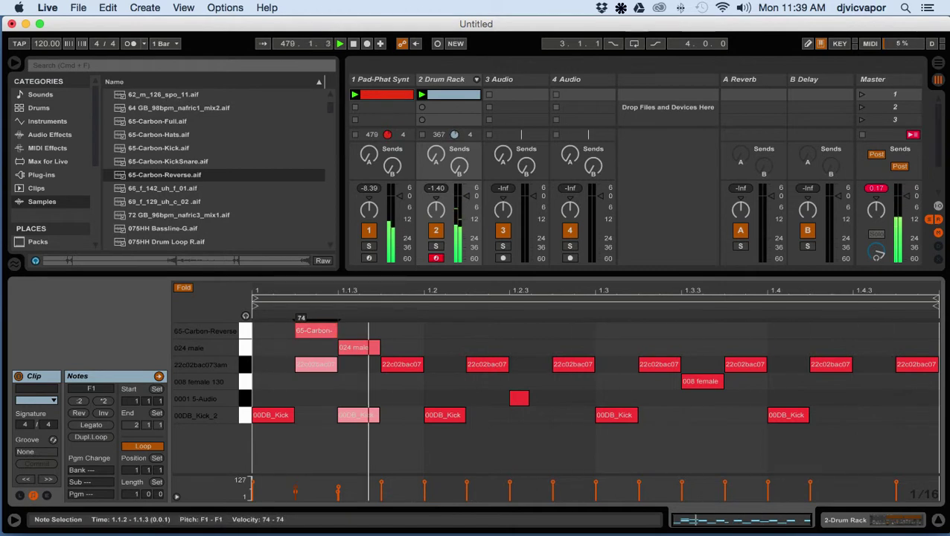
left_click(295, 493)
left_click_drag(296, 492, 296, 486)
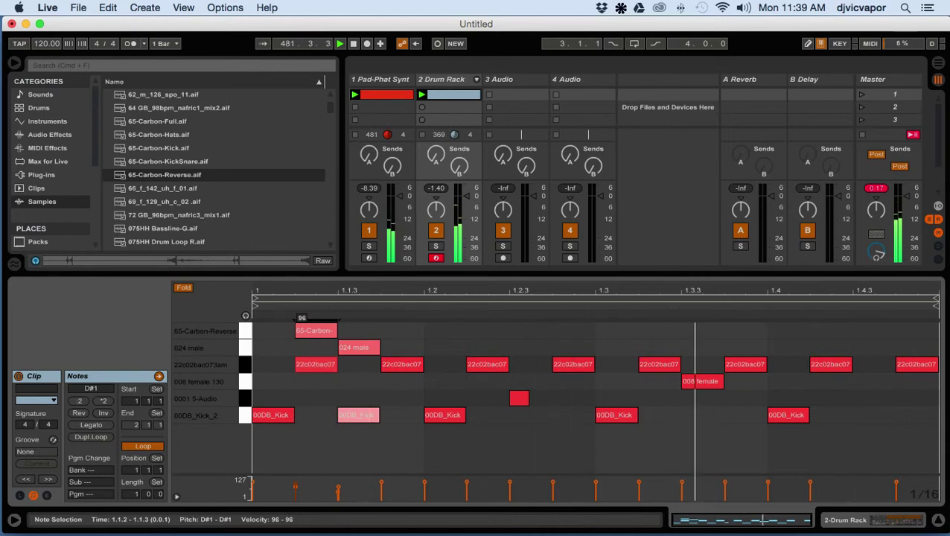
left_click(313, 497)
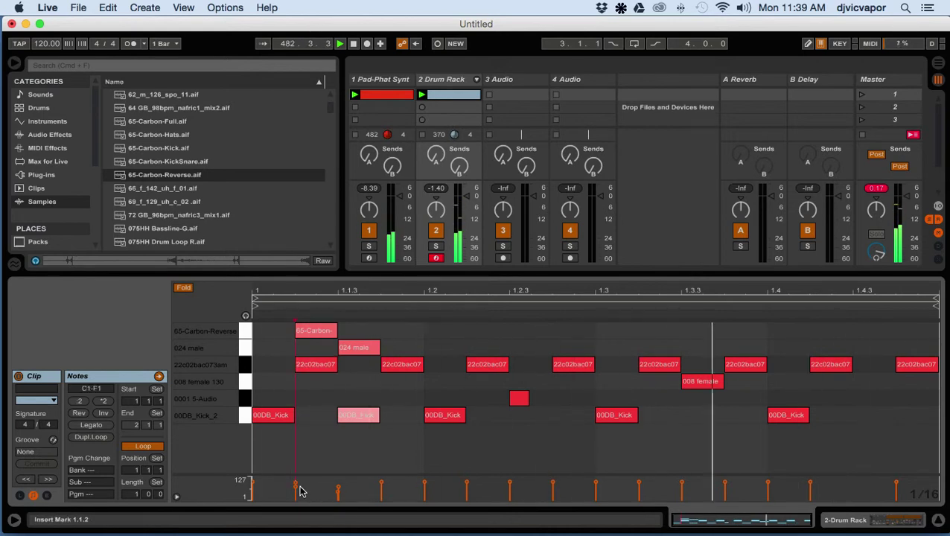
left_click(297, 490)
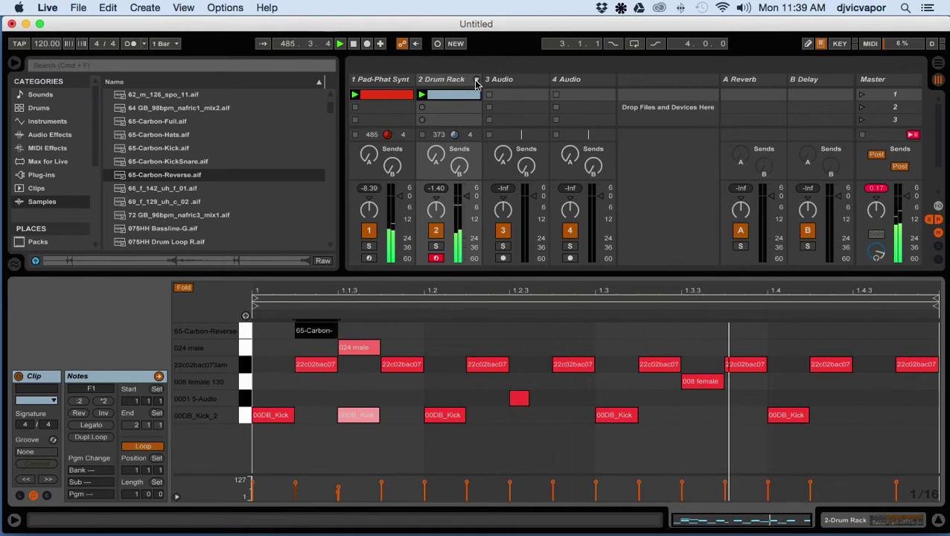
Unfold the Drum Rack's chains, show the 65-Carbon-Reverse chain's devices and add an Auto Filter after its sampler.
left_click(477, 80)
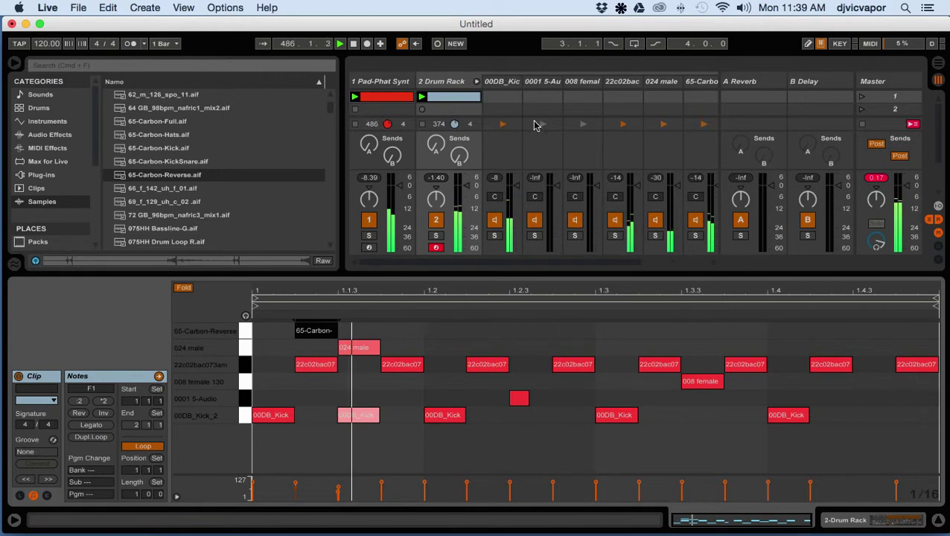
double_click(702, 83)
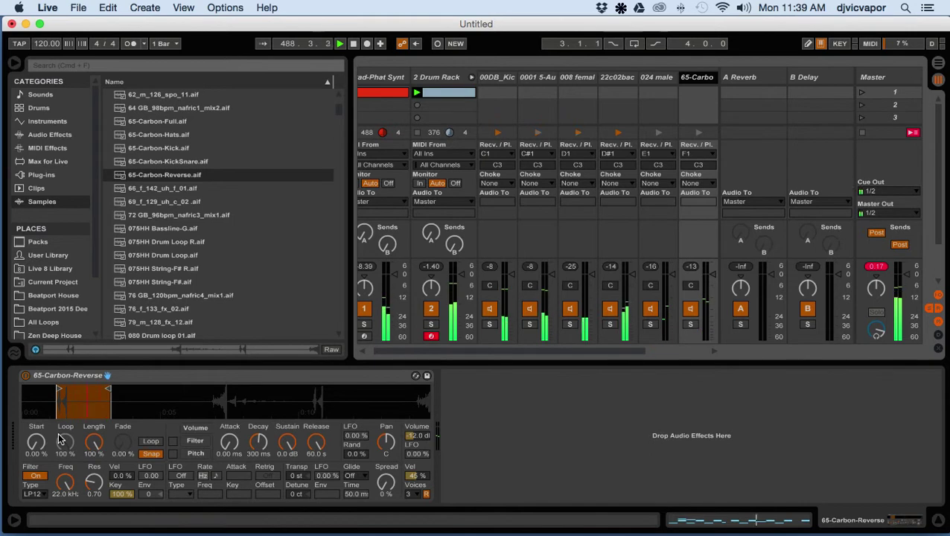
left_click(50, 136)
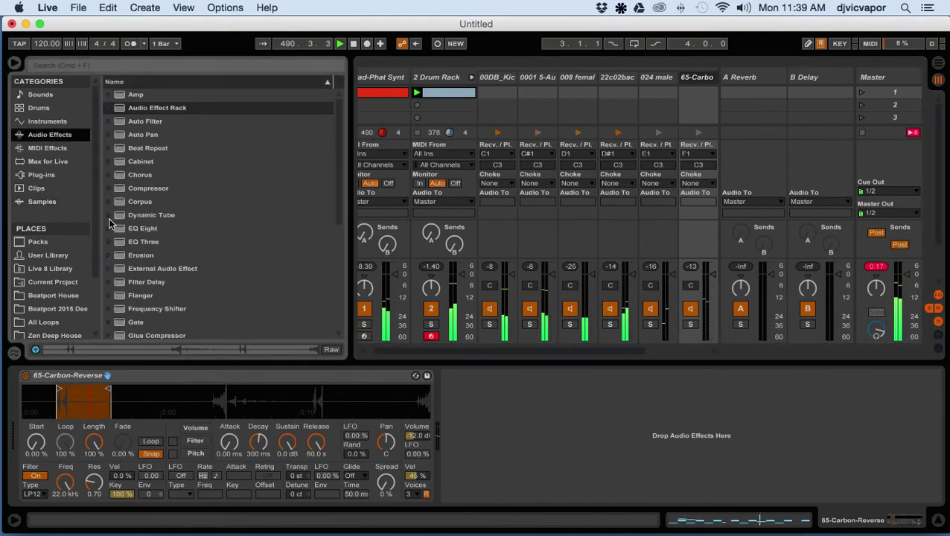
left_click(140, 122)
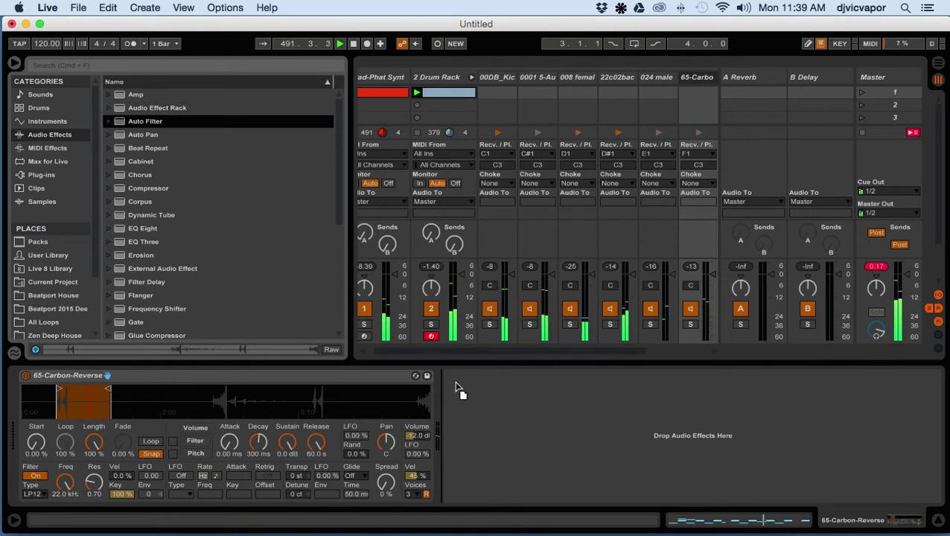
left_click_drag(459, 397, 460, 398)
Set the Auto Filter to high-pass with a cutoff of about 207 Hz, Q 1.27 and LFO amount 12.6.
left_click(506, 458)
left_click_drag(561, 459, 561, 499)
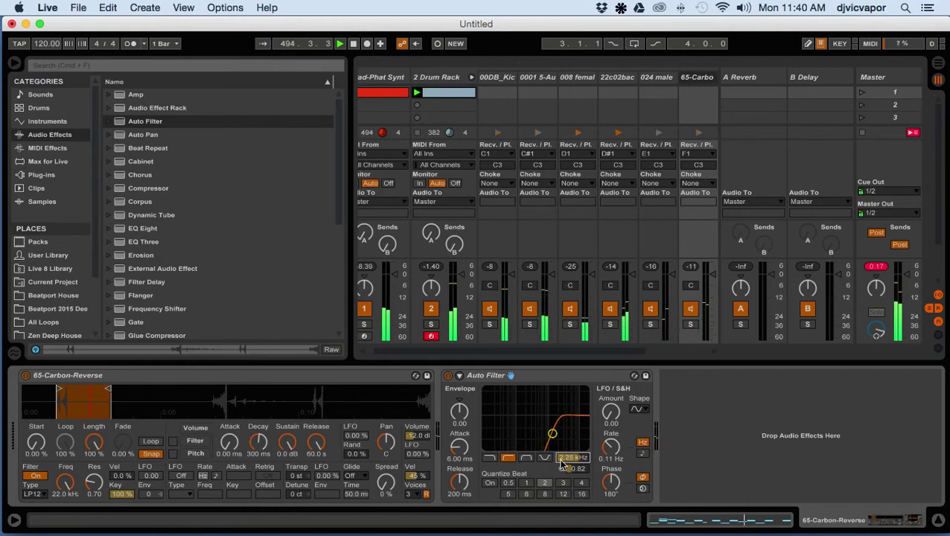
mouse_move(572, 471)
left_mouse_down()
mouse_move(572, 458)
mouse_move(573, 474)
left_mouse_up()
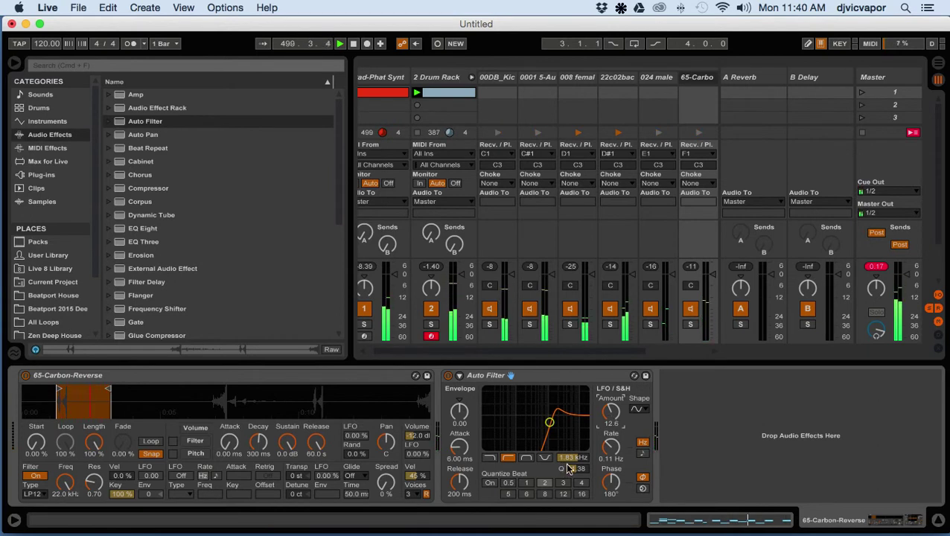
left_click_drag(572, 458, 572, 488)
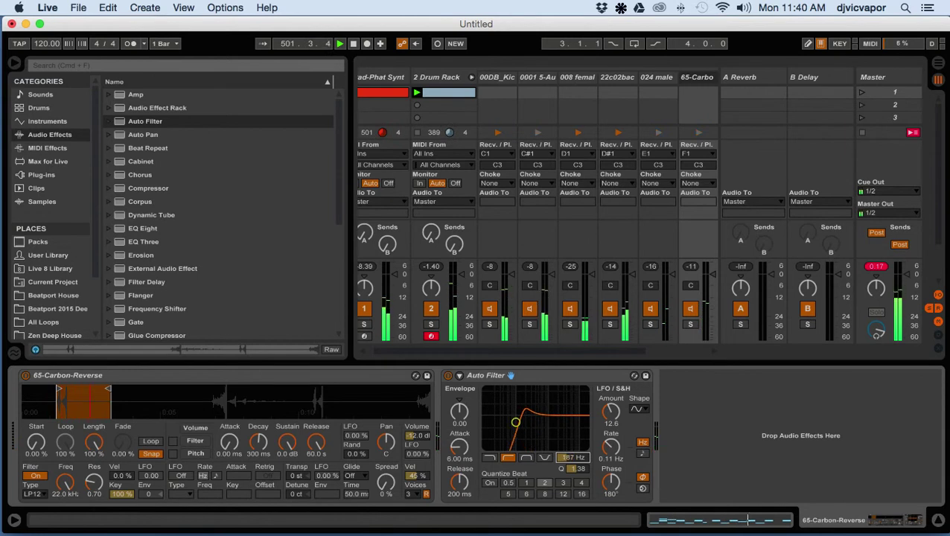
left_click_drag(572, 468, 572, 470)
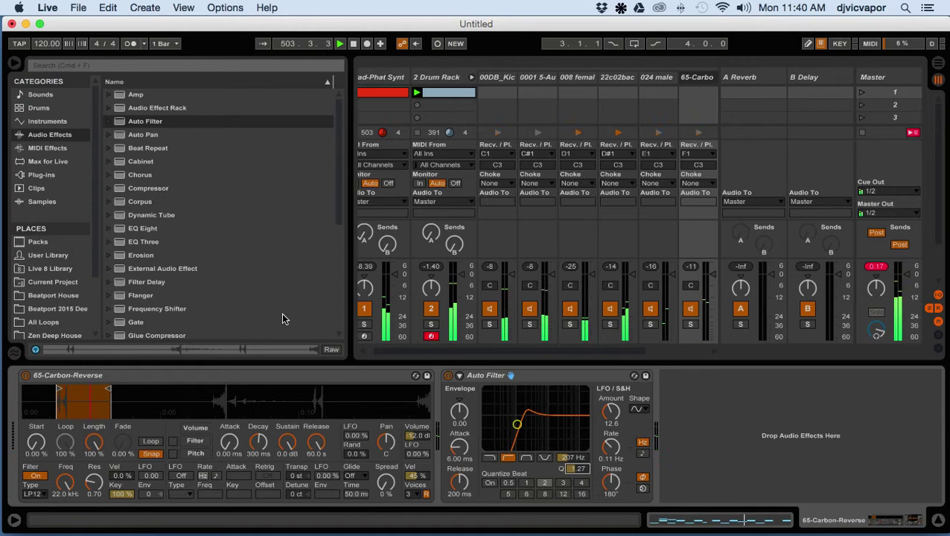
Add a Chorus after the Auto Filter with dry/wet at 100%, modulation amount 2.15 ms and rate 2.83 Hz.
scroll(124, 255, "down", 1)
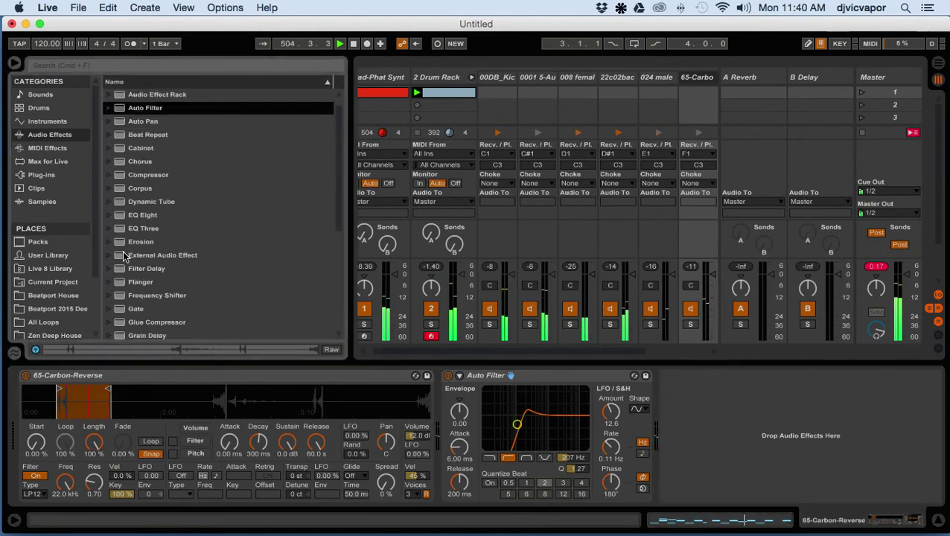
left_click(117, 164)
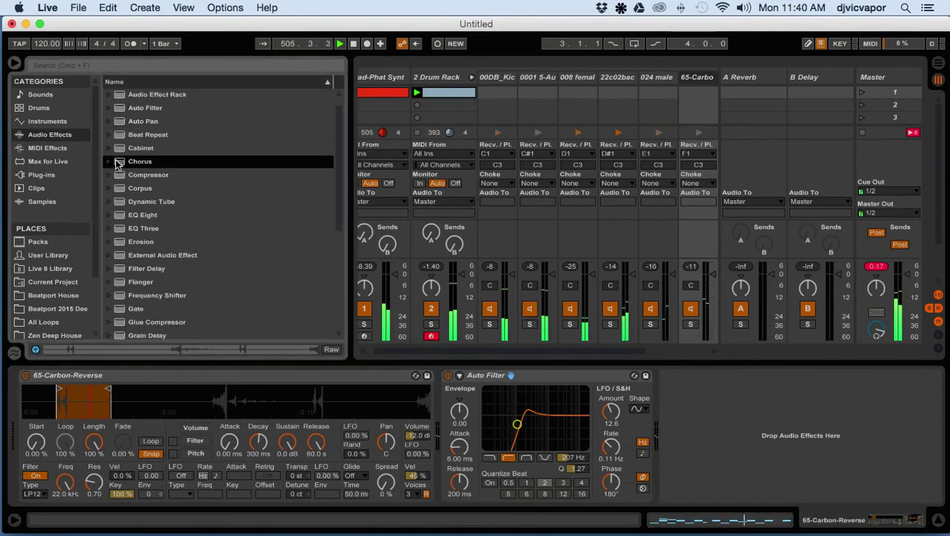
left_click_drag(682, 424, 684, 425)
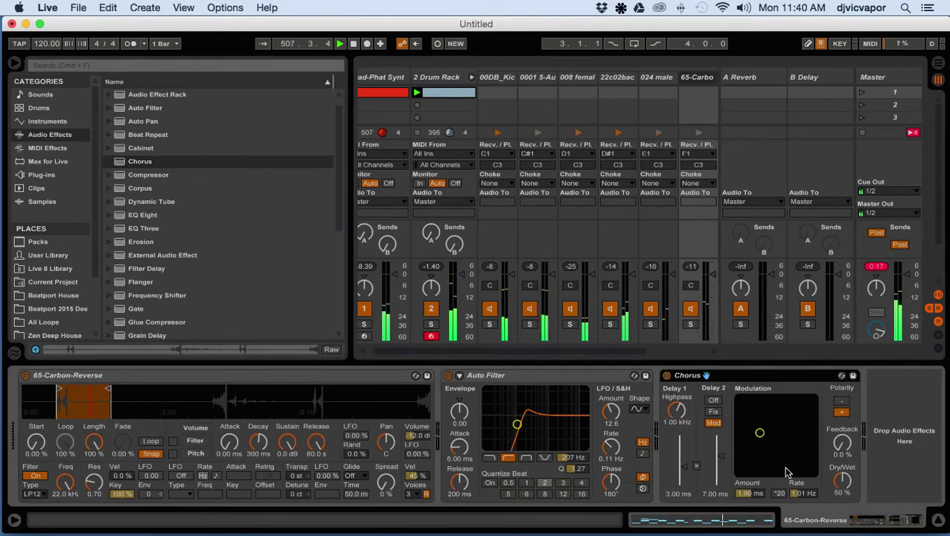
left_click_drag(838, 484, 837, 465)
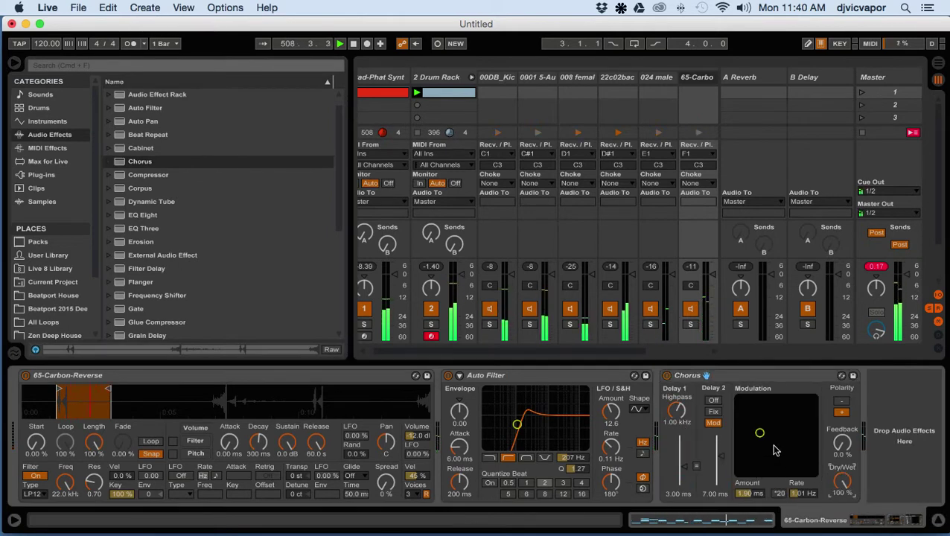
left_click_drag(764, 437, 775, 435)
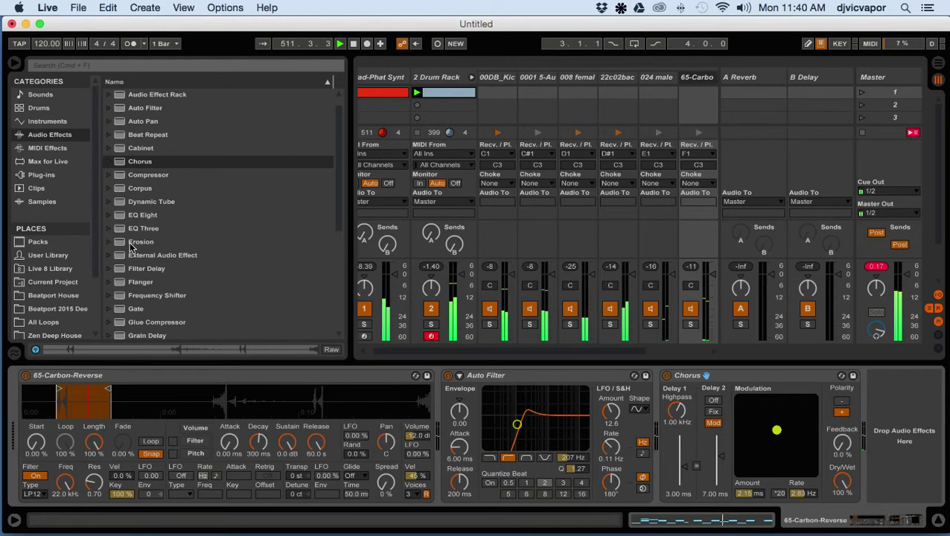
Add a Simple Delay after the Chorus on the 65-Carbon-Reverse chain and switch both delay channels to Time mode.
scroll(130, 248, "down", 5)
left_click_drag(121, 280, 881, 408)
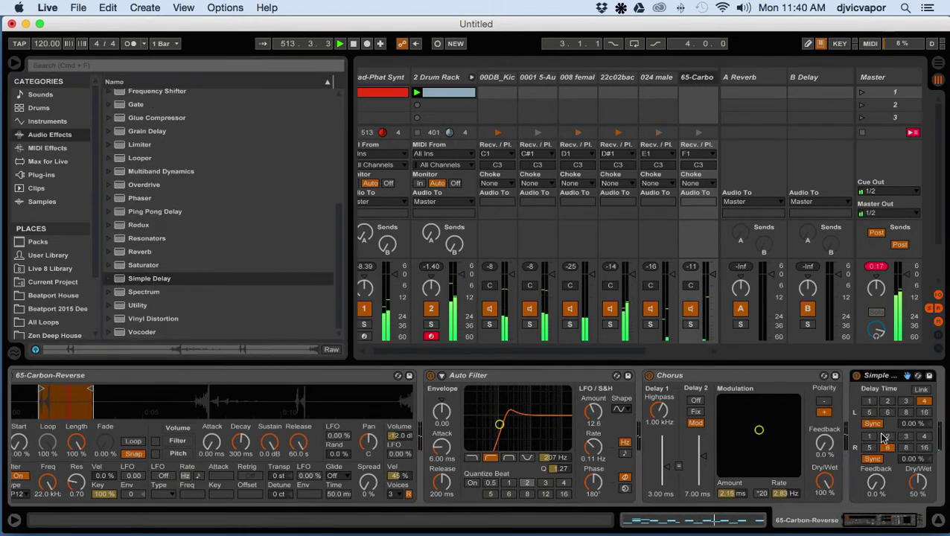
left_click(874, 425)
left_click(873, 459)
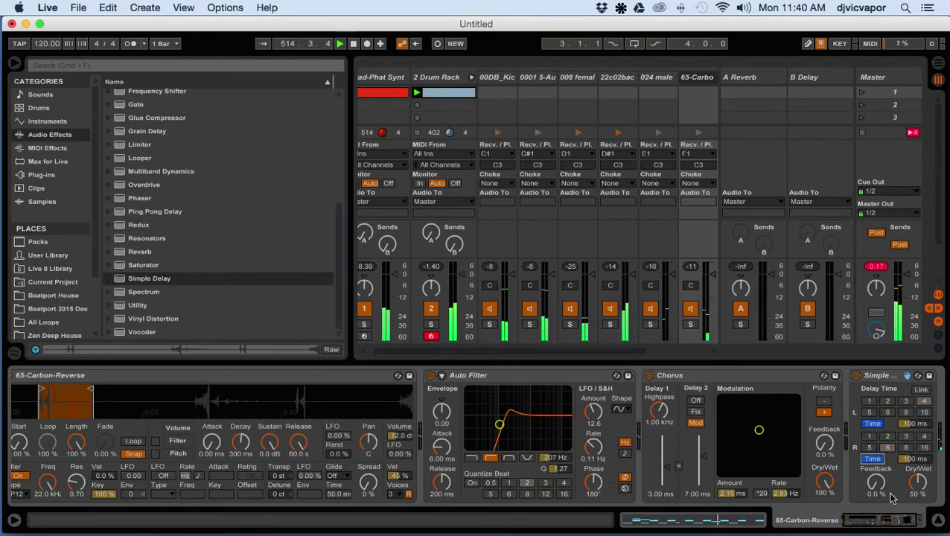
Set the Simple Delay to 1.00 ms left, 10.3 ms right and dry/wet 100%, and raise the 65-Carbon-Reverse chain's volume to -10.
left_click_drag(892, 519, 922, 523)
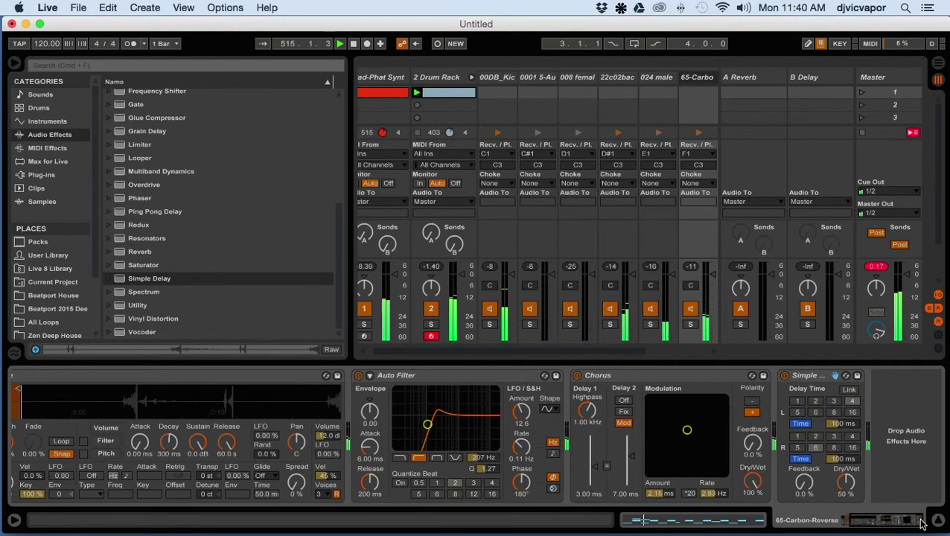
left_click(842, 424)
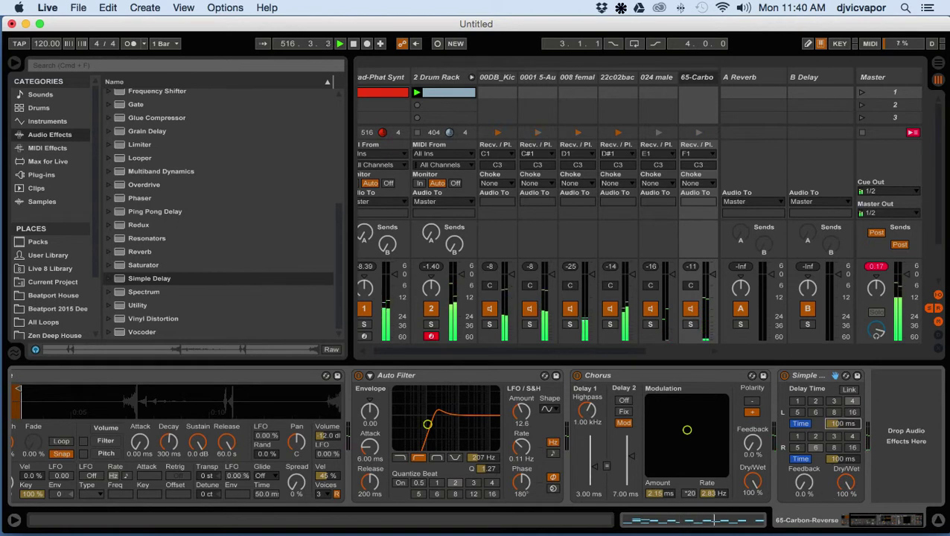
left_click_drag(836, 461, 836, 484)
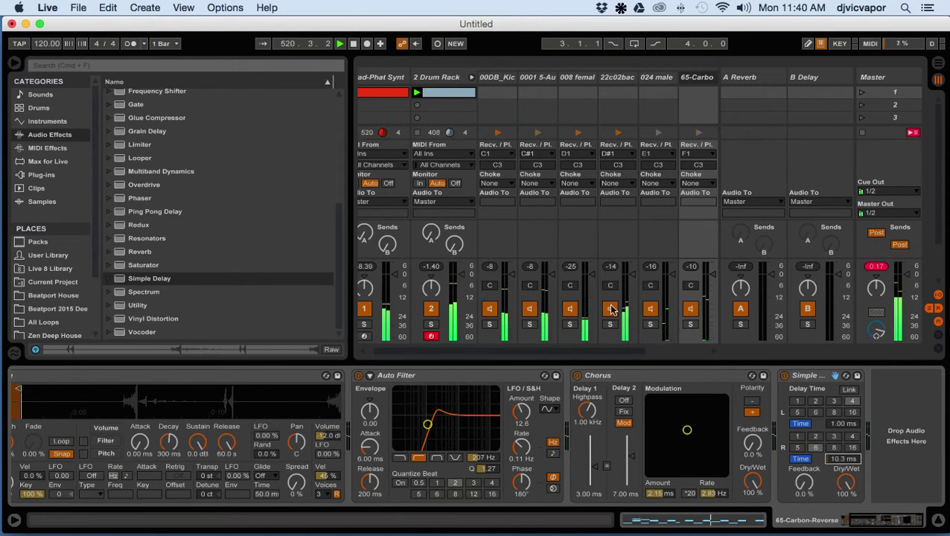
Select the Drum Rack track and bring the rack's pads into view in the device chain.
left_click(58, 94)
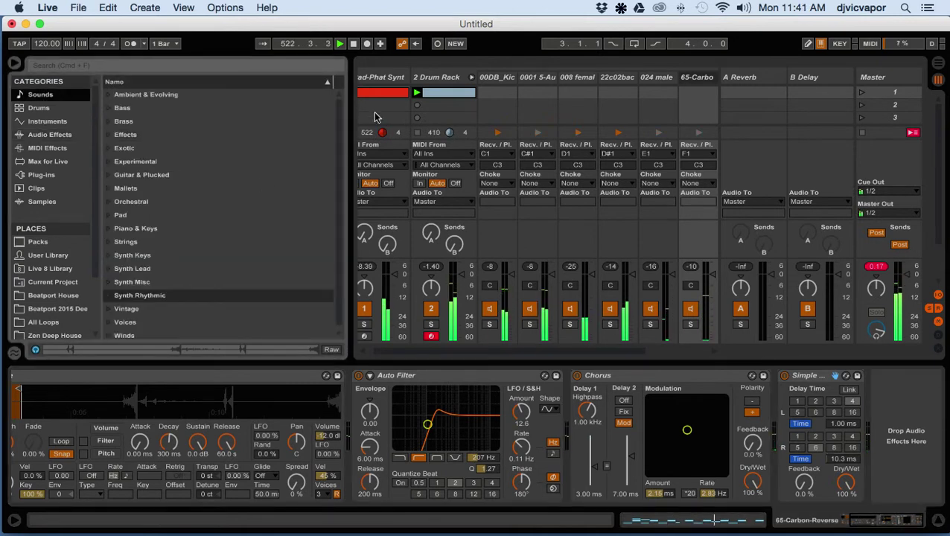
left_click(428, 83)
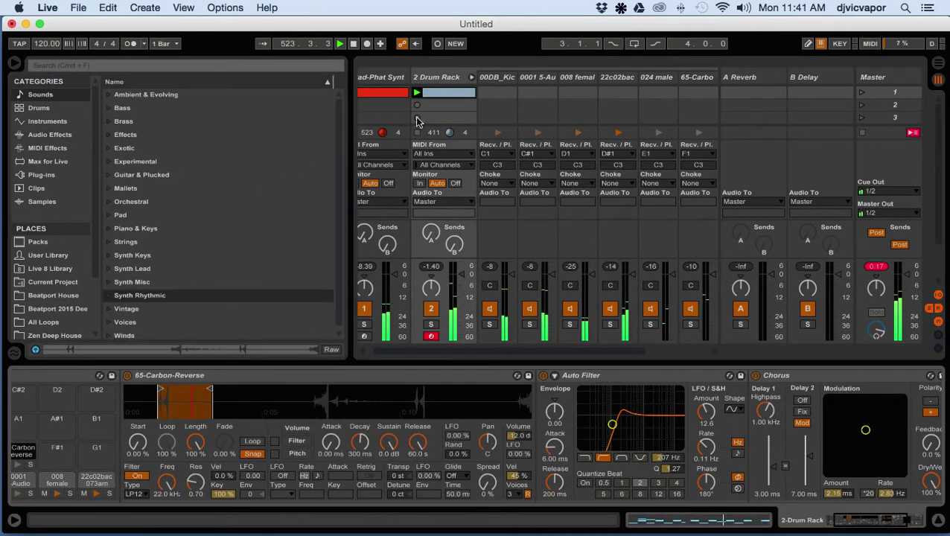
left_click_drag(875, 525, 810, 519)
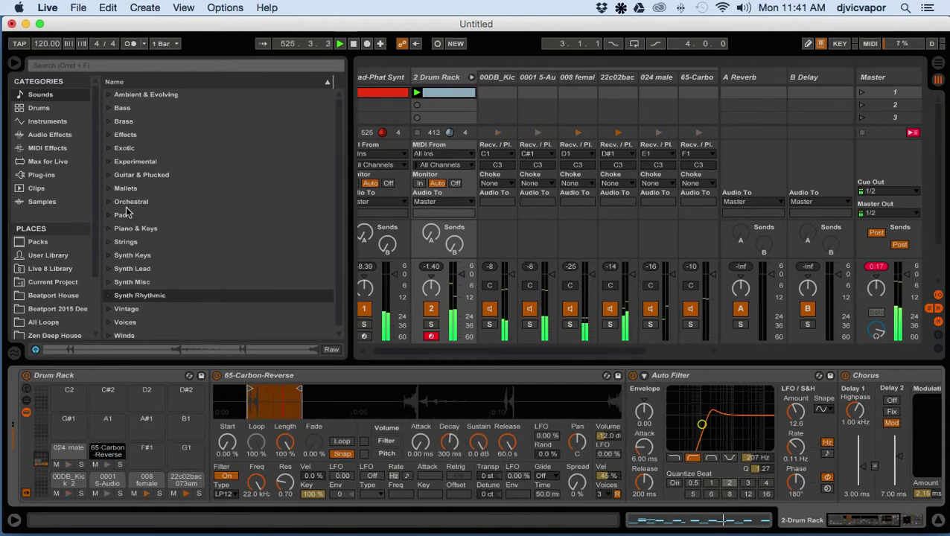
Browse the Samples category of the library and audition 80-Halarp-Charm.aif.
scroll(127, 215, "down", 1)
scroll(128, 215, "up", 1)
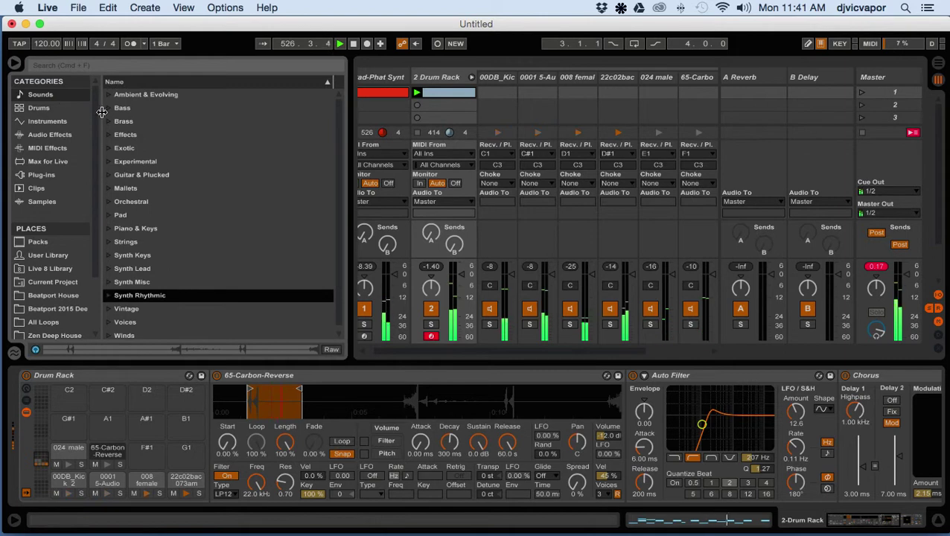
left_click(53, 201)
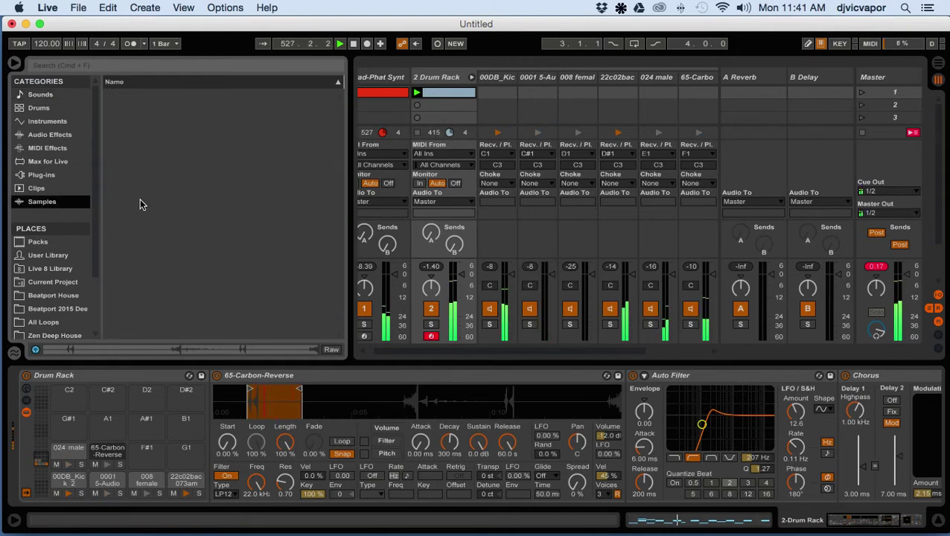
scroll(140, 201, "down", 5)
scroll(140, 198, "down", 1)
left_click(135, 230)
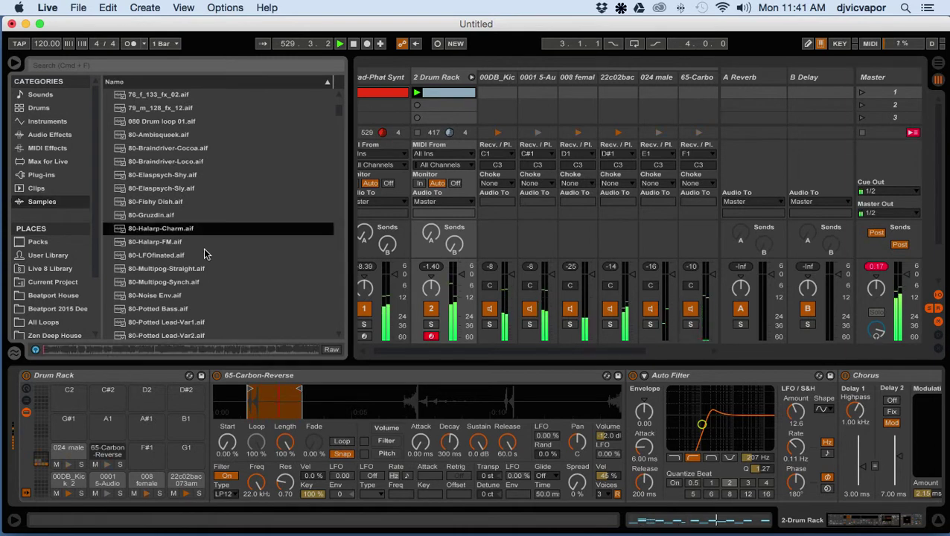
Audition samples in the browser and load 80-Potted Lead-Var1.aif onto the Drum Rack's empty F#1 pad.
scroll(206, 254, "down", 2)
left_click(161, 270)
scroll(200, 253, "down", 3)
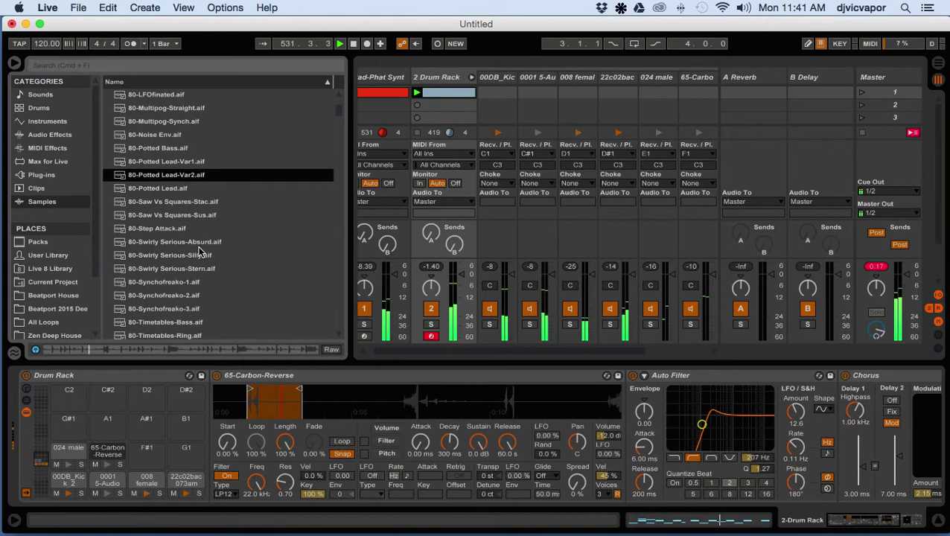
scroll(200, 253, "down", 1)
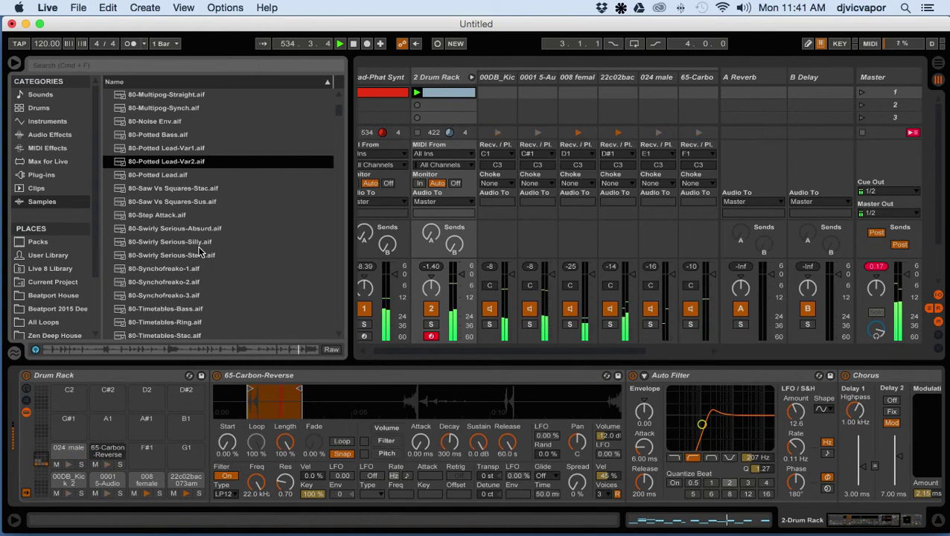
left_click(168, 149)
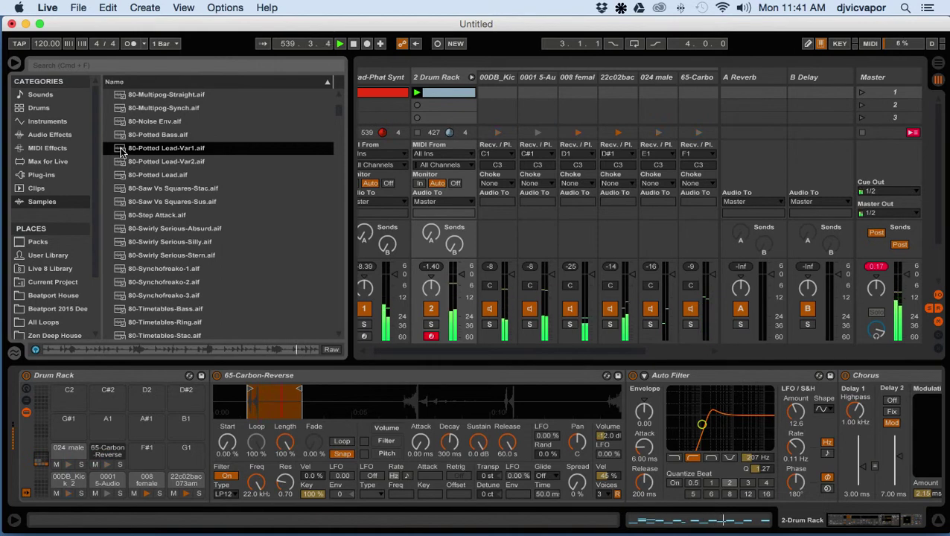
left_click_drag(121, 147, 146, 447)
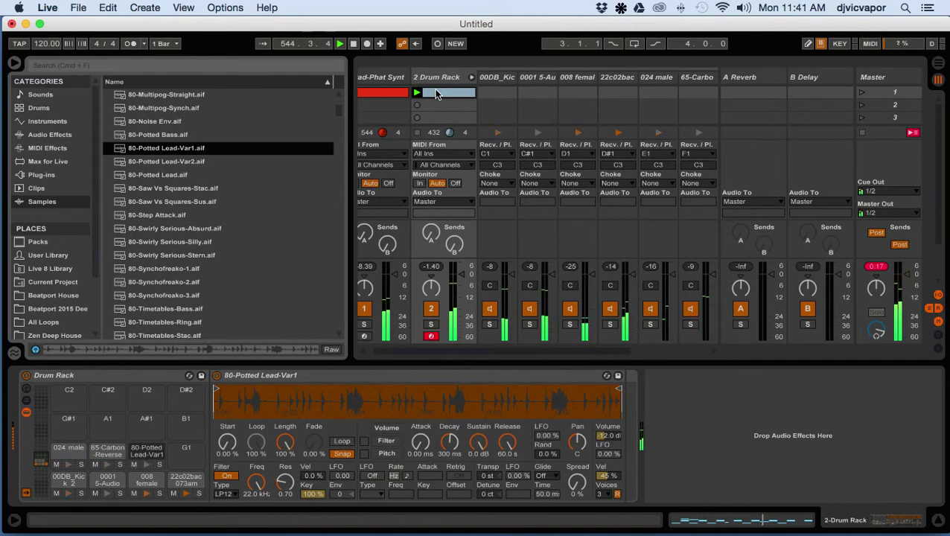
Add an 80-Potted Lead-Var1 note at 1.4.2 in the Drum Rack clip.
double_click(436, 93)
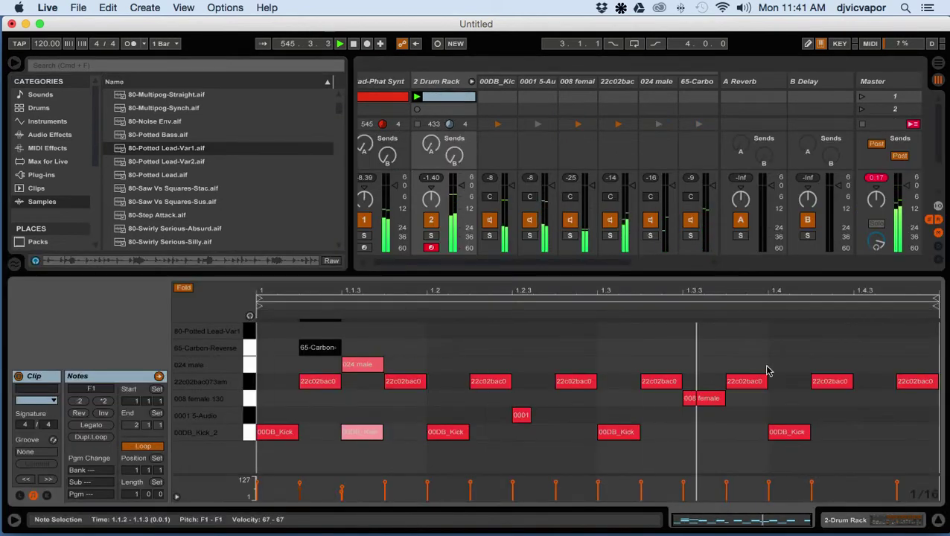
double_click(770, 330)
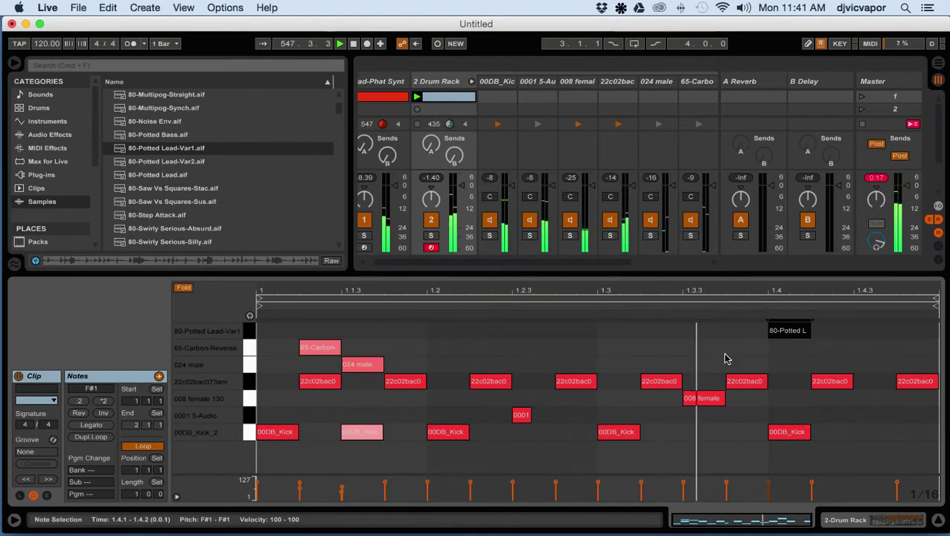
key("Right")
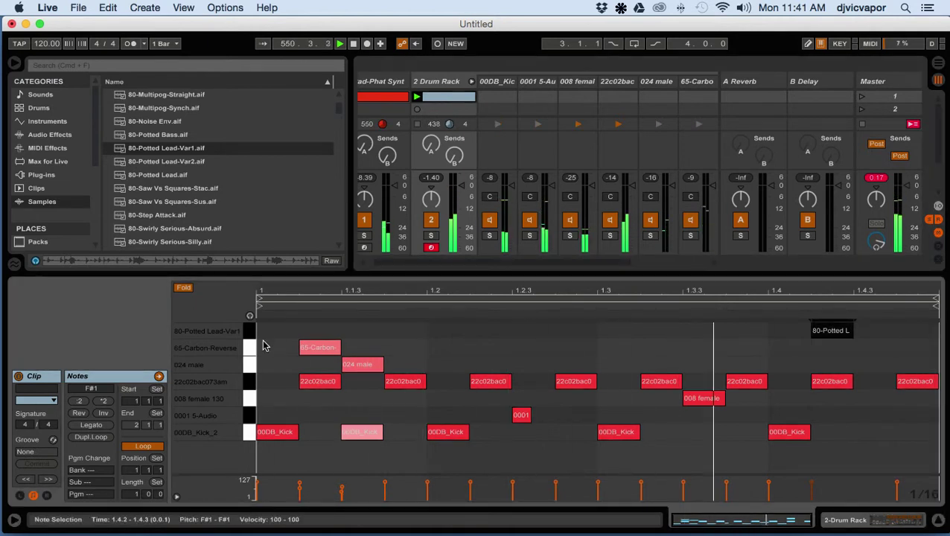
Trim the 80-Potted Lead-Var1 sample to a short slice from about one-fifth to just under one-third of its waveform, soloing the pad while adjusting.
double_click(431, 81)
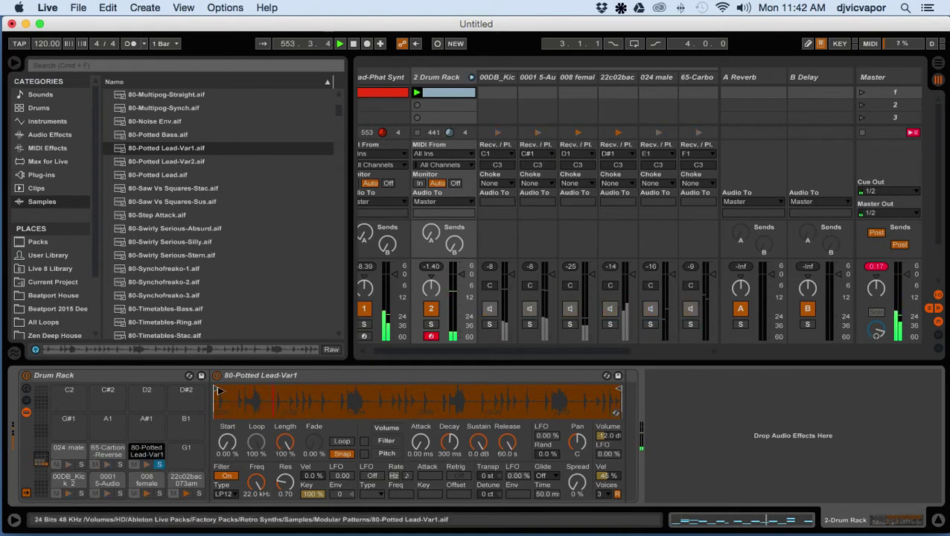
left_click_drag(216, 388, 274, 391)
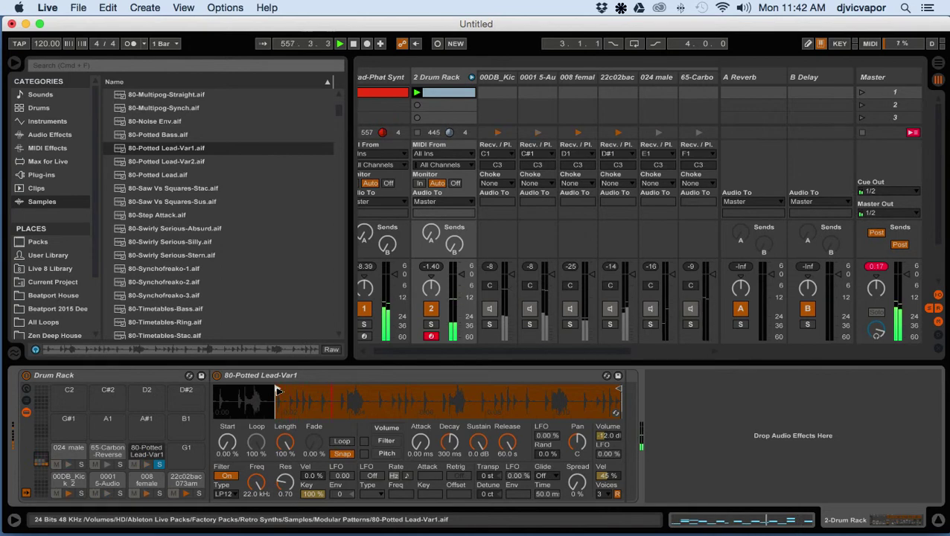
left_click_drag(280, 391, 292, 390)
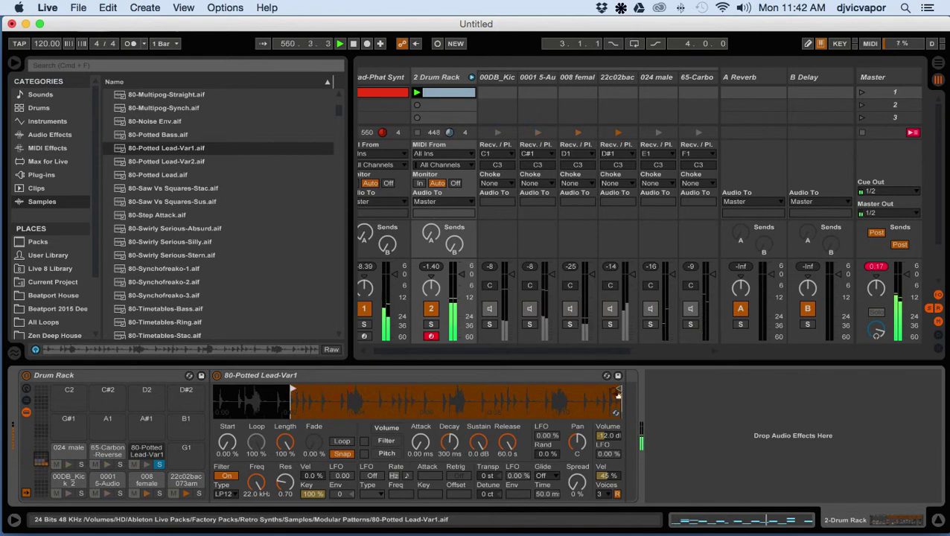
left_click_drag(615, 390, 337, 381)
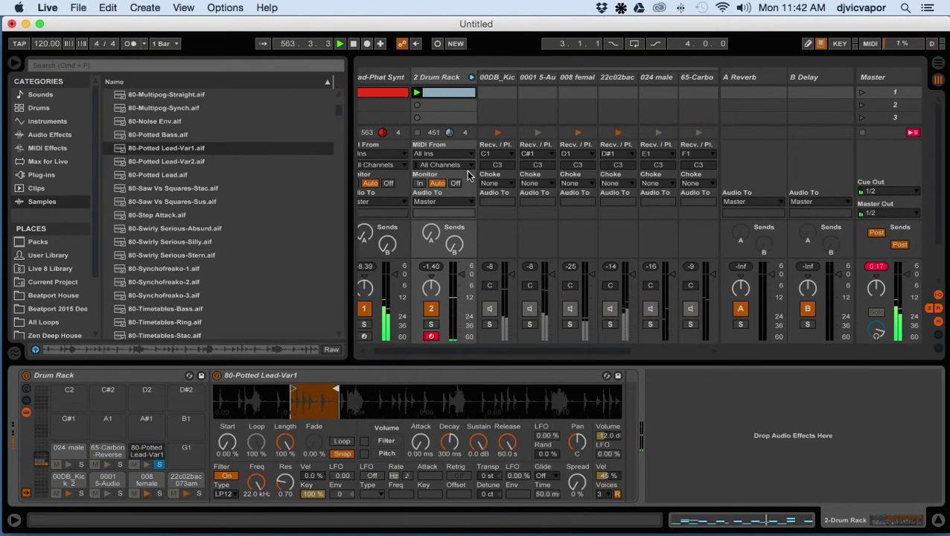
left_click(160, 465)
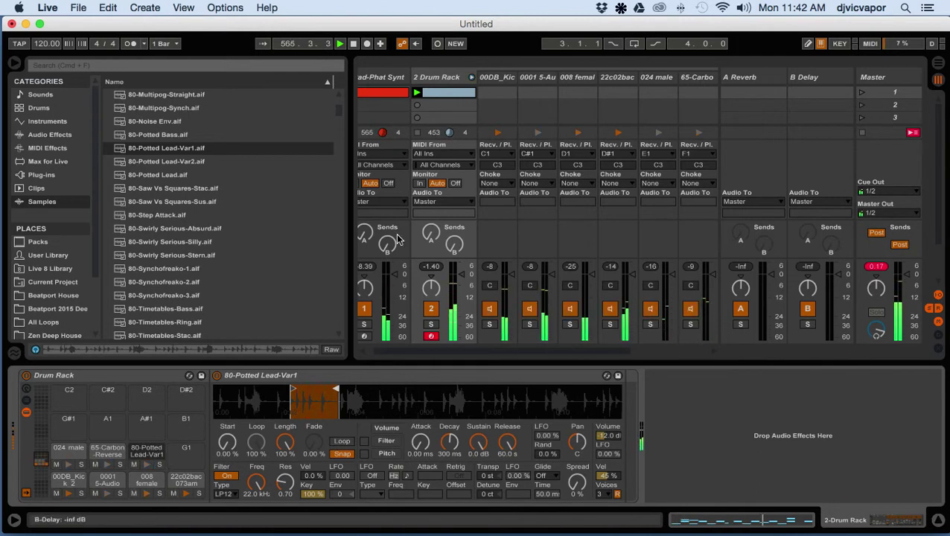
Move the 80-Potted Lead-Var1 note earlier in the Drum Rack clip to beat 1.3.
double_click(446, 92)
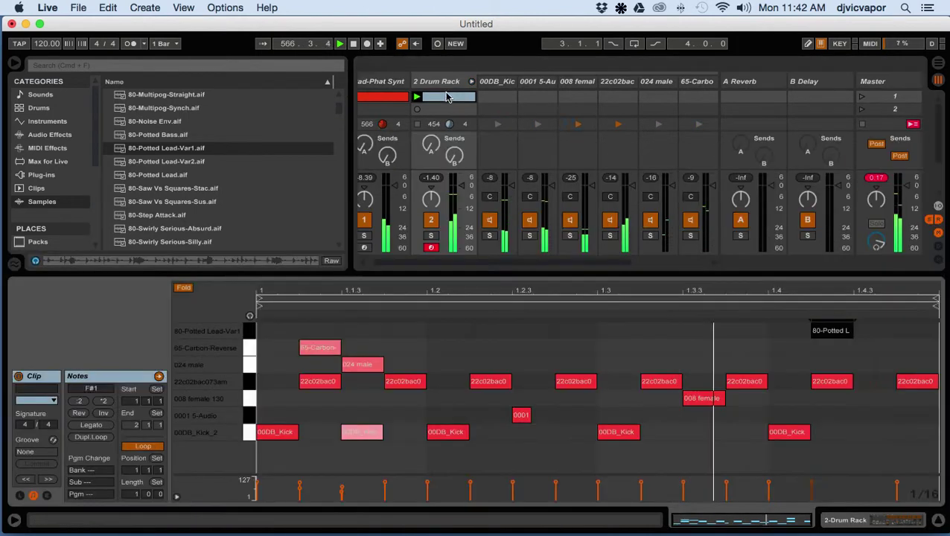
key("Left")
key("Left")
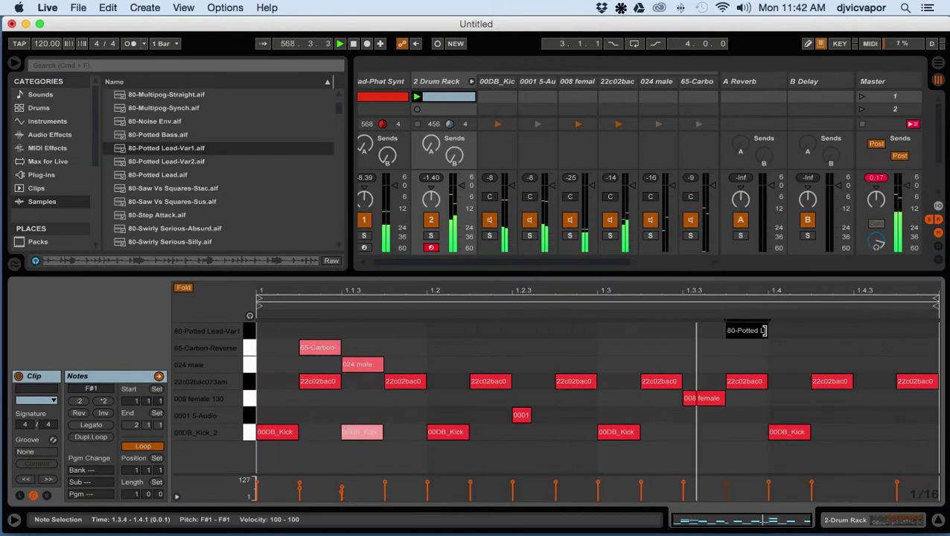
key("Left")
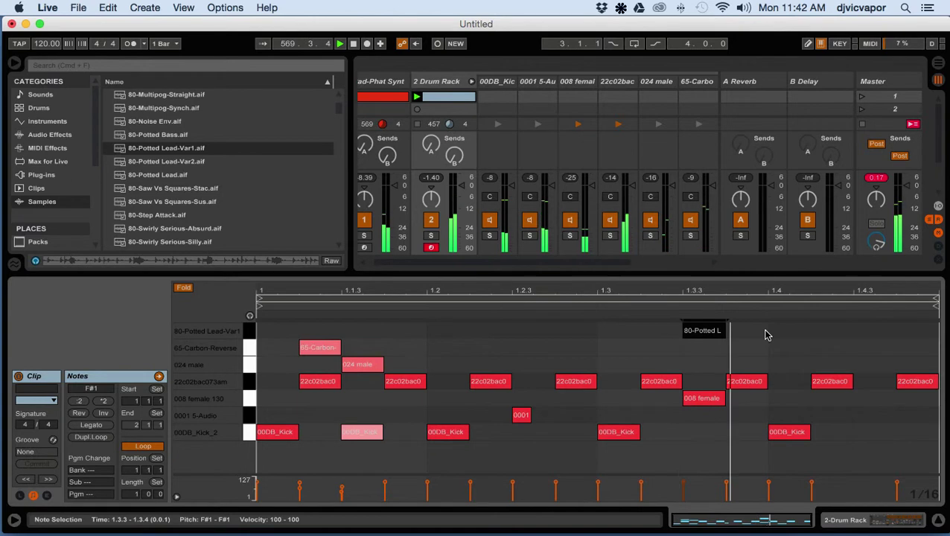
key("Left")
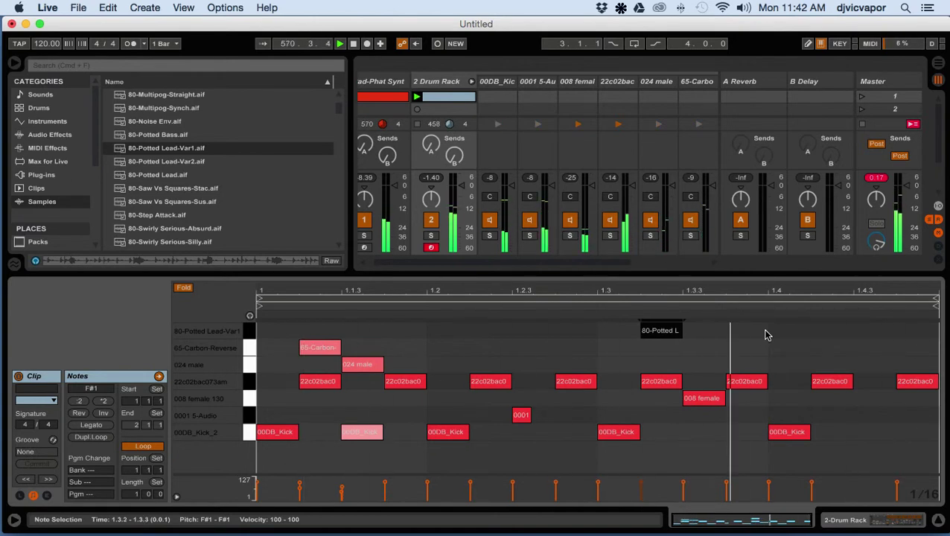
key("Left")
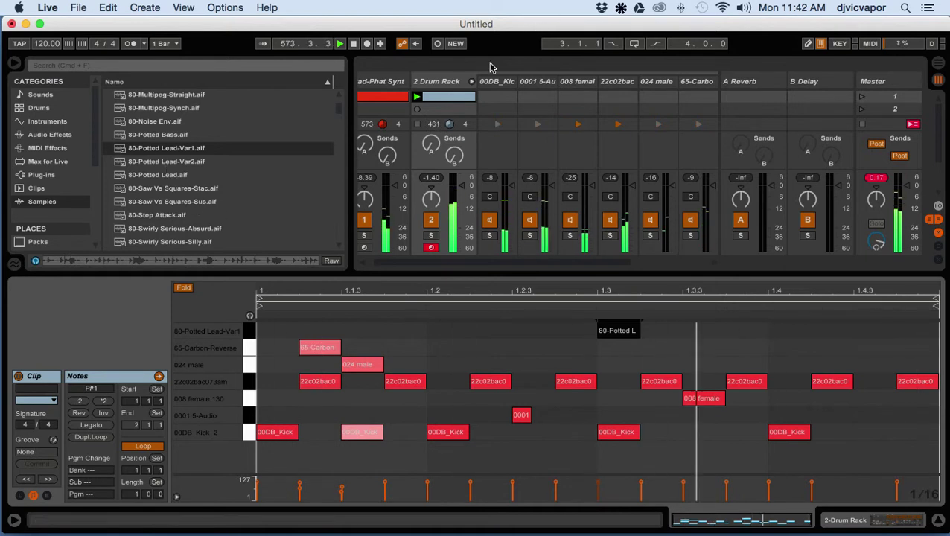
Audition alternative samples for the F#1 pad, including 80-Swirly Serious-Absurd, 80-Step Attack, 80-Synchofreako-1, 80-Timetables and 80-Whine Slob.
left_click(441, 81)
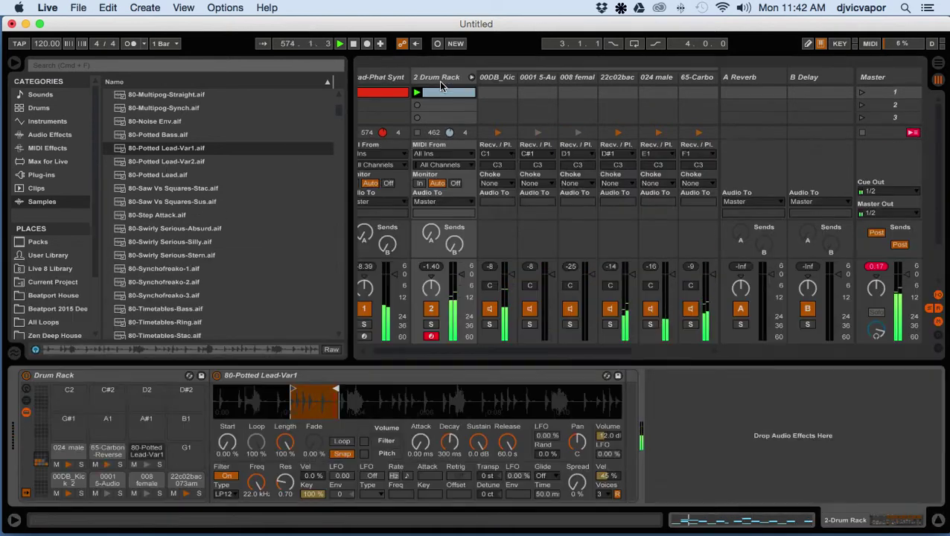
left_click(166, 229)
scroll(178, 214, "down", 3)
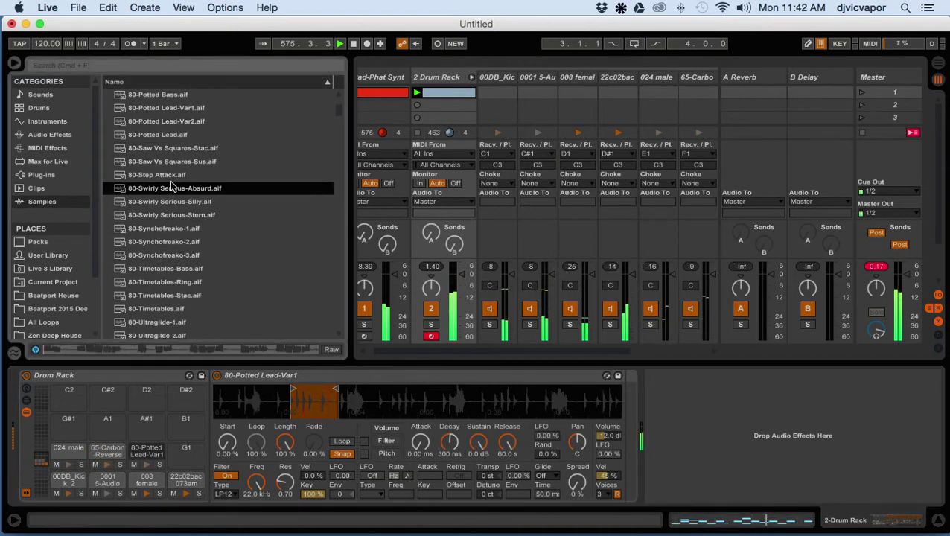
left_click(170, 176)
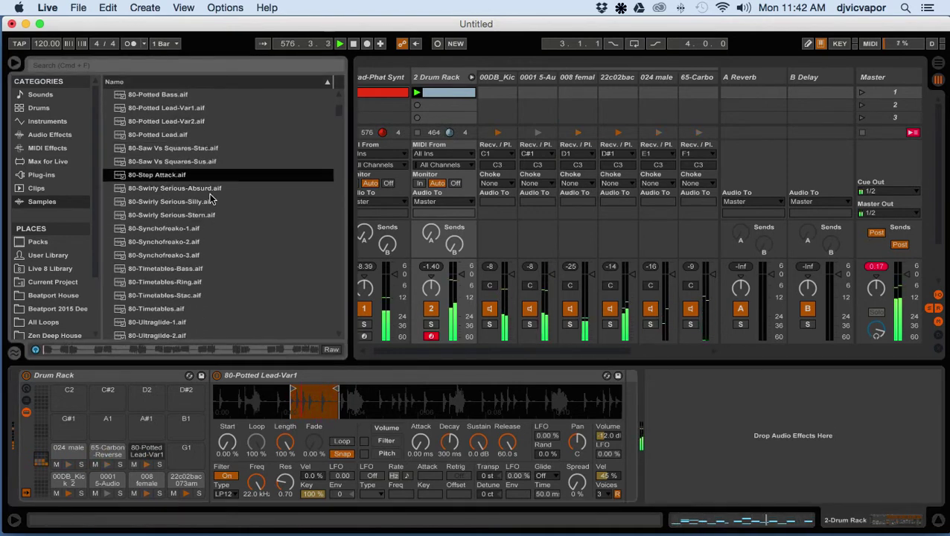
left_click(173, 225)
scroll(172, 227, "down", 4)
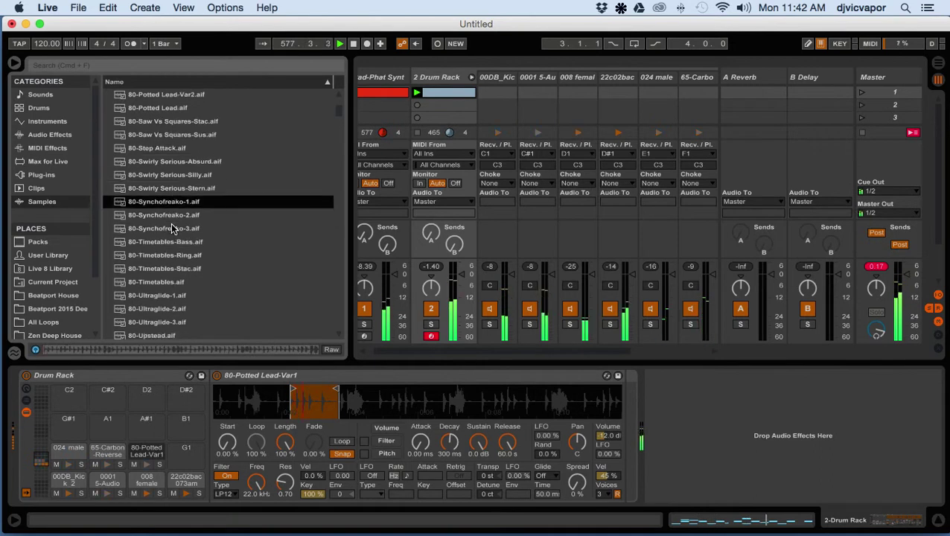
left_click(165, 257)
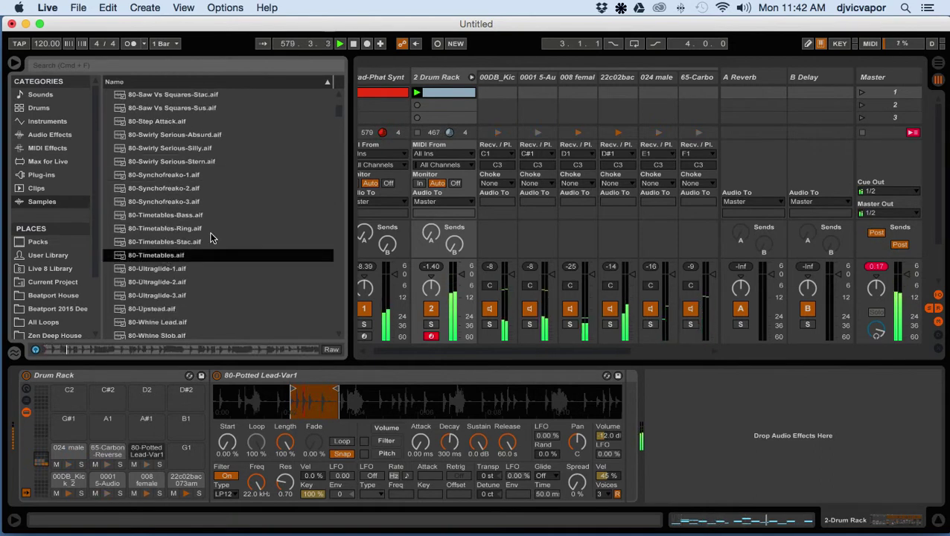
scroll(218, 238, "down", 4)
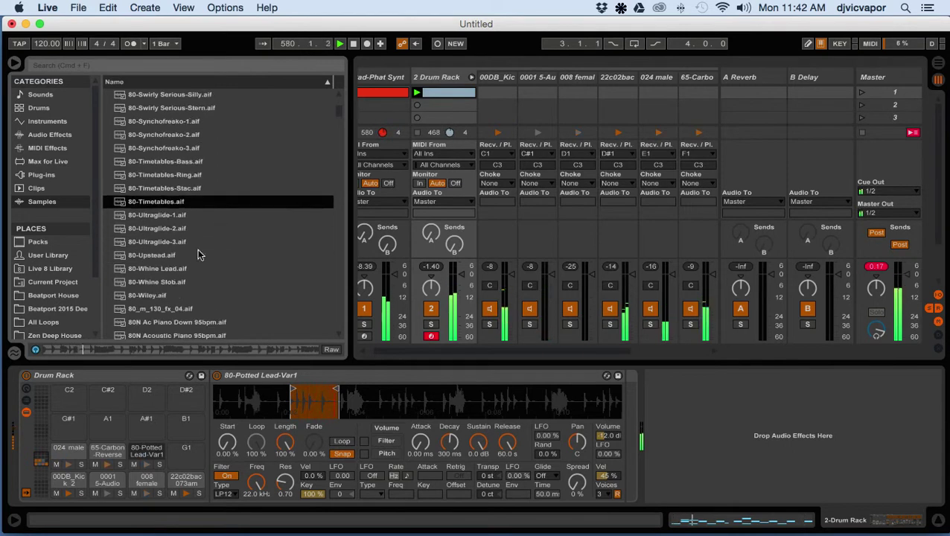
left_click(175, 283)
scroll(254, 238, "down", 3)
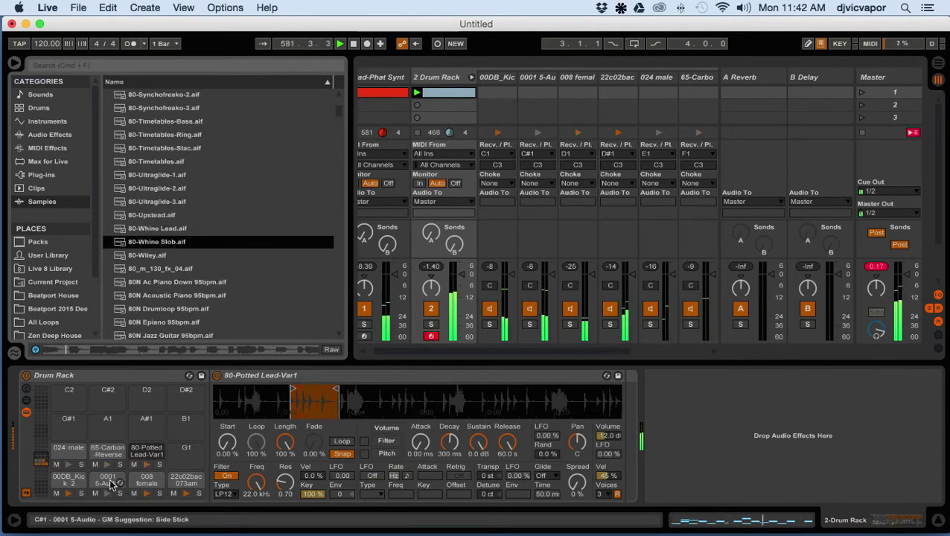
Replace the F#1 pad's sample with 80N Ac Piano Down 95bpm.aif, keeping the pad muted only while auditioning.
left_click(134, 464)
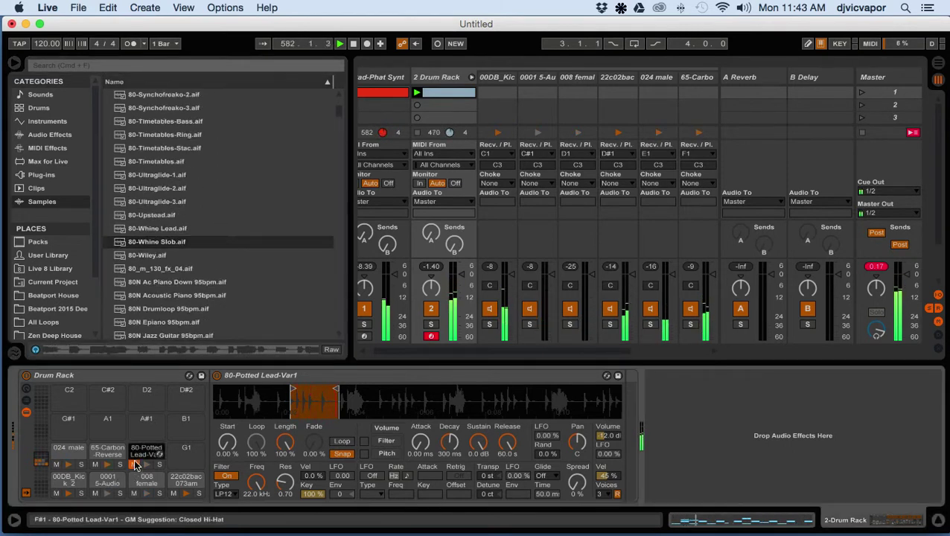
left_click(181, 282)
scroll(188, 268, "down", 6)
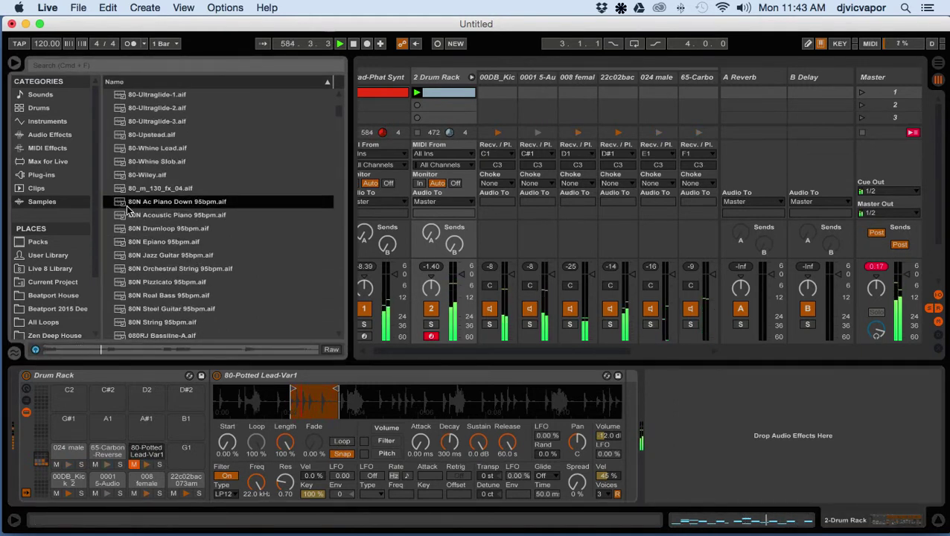
left_click_drag(122, 206, 155, 453)
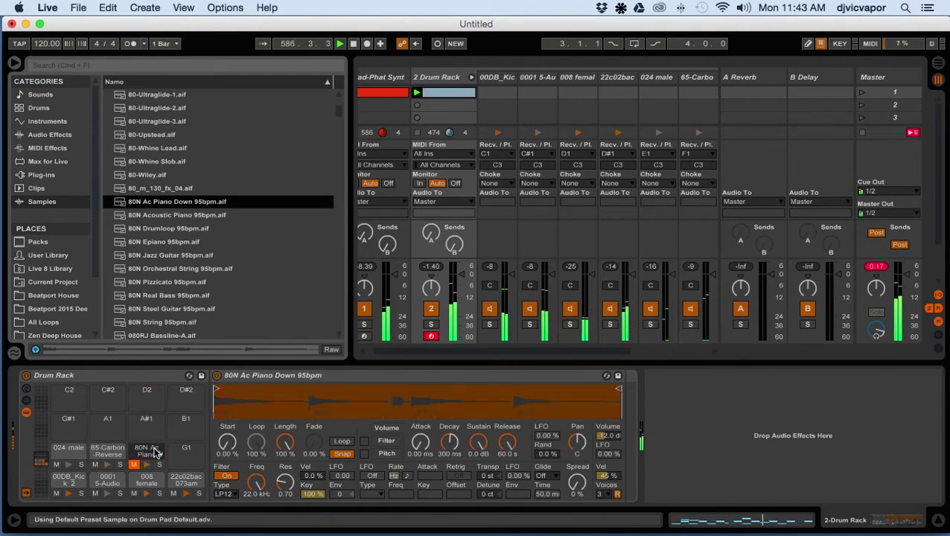
left_click(154, 453)
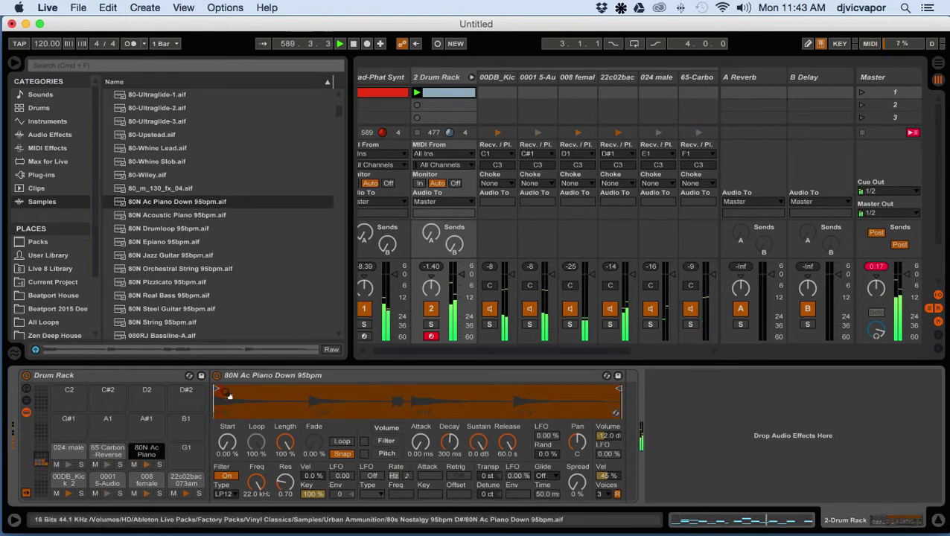
Add two more 80N Ac Piano Down notes to the Drum Rack clip, at 1.4.3 and 1.1.3.
double_click(436, 93)
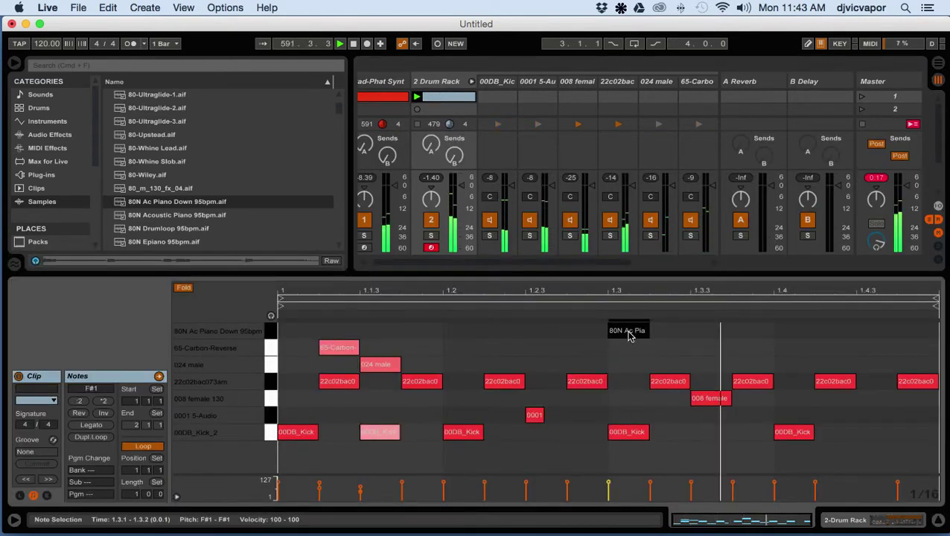
double_click(710, 332)
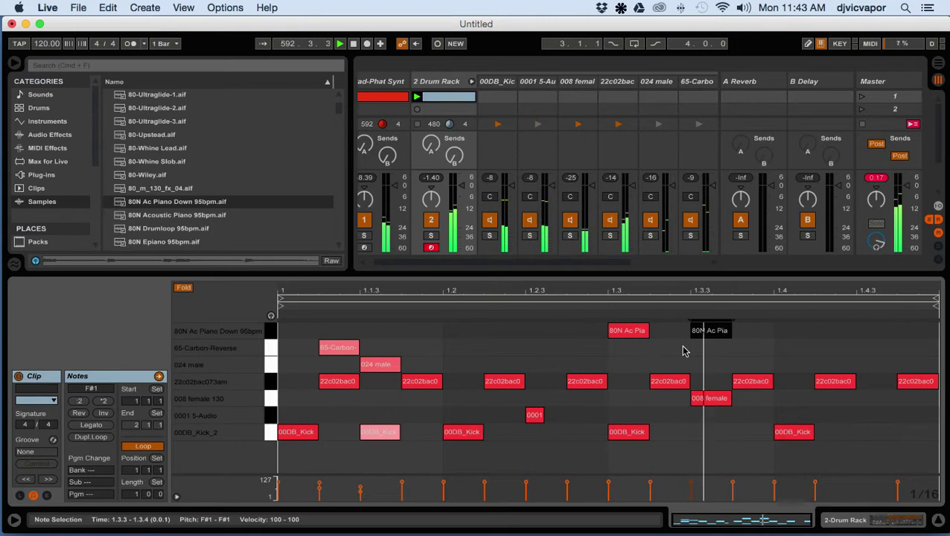
key("Right")
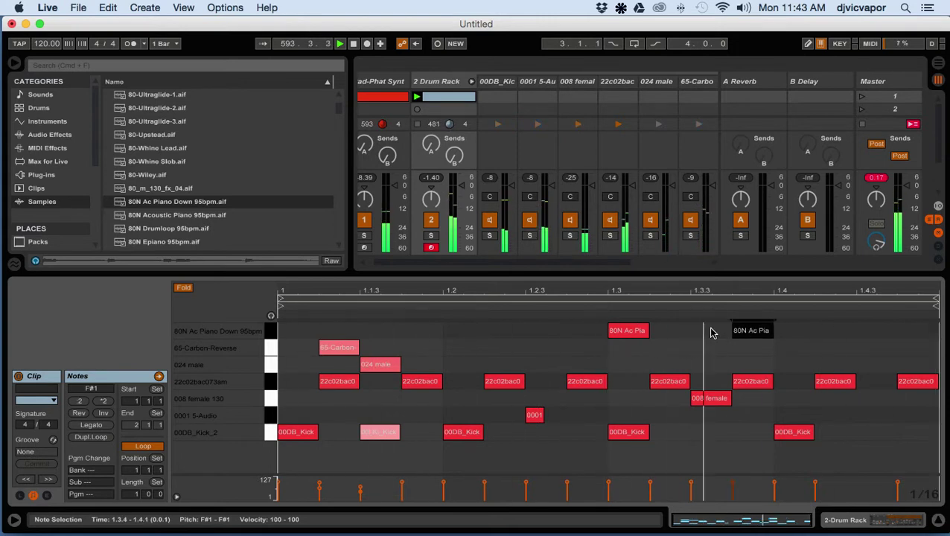
key("Right")
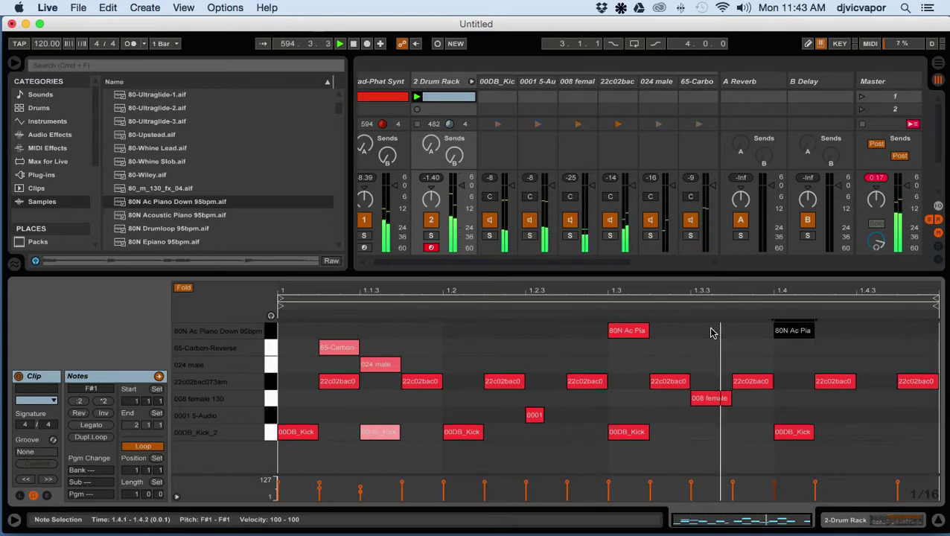
key("Right")
key("Right")
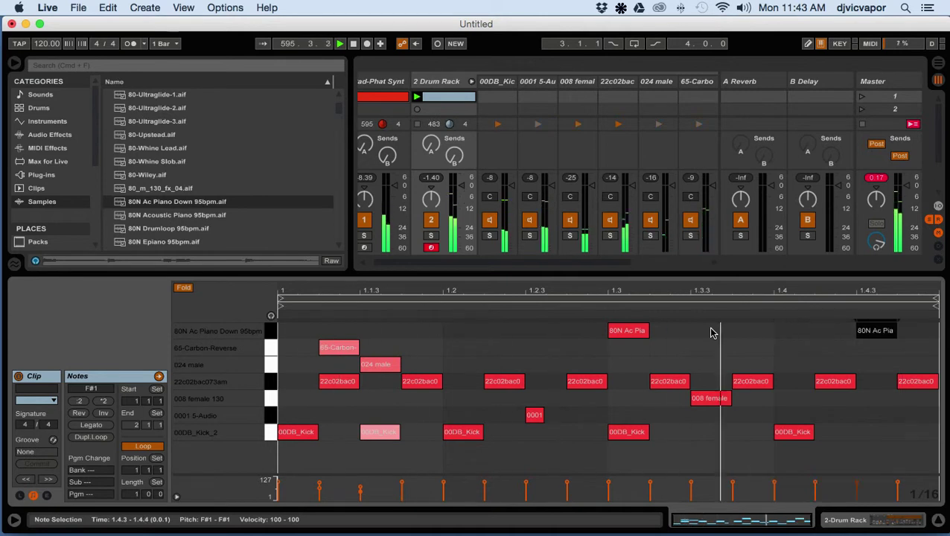
double_click(376, 333)
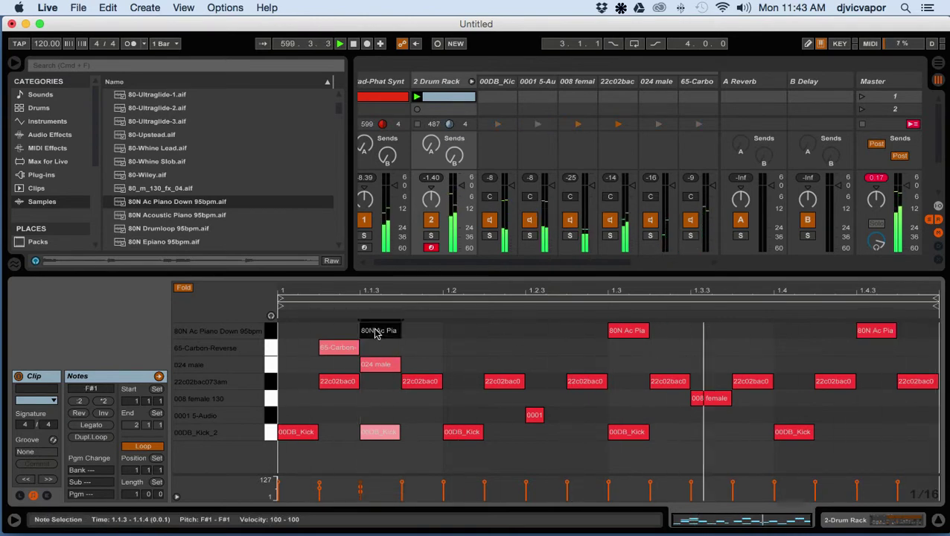
left_click(449, 85)
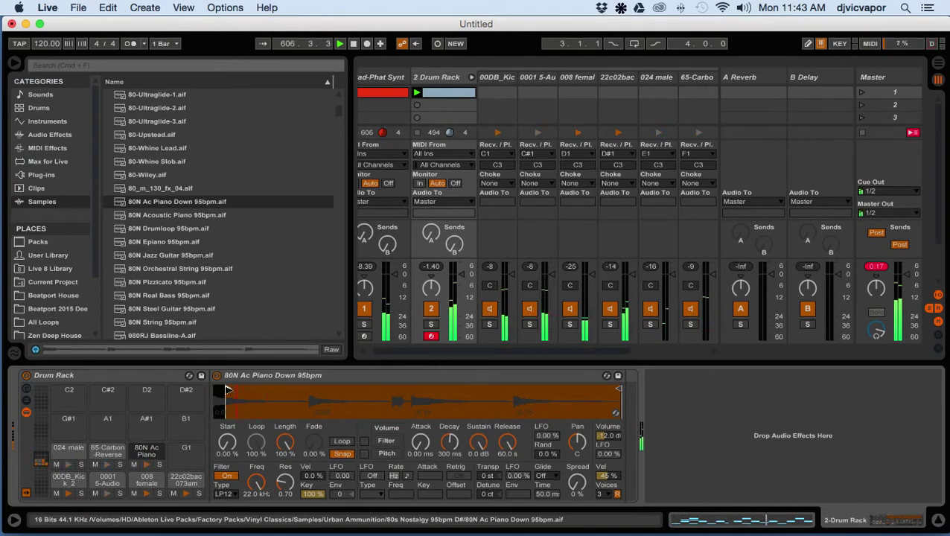
Trim the 80N Ac Piano Down sample so playback starts at its final hit.
left_click_drag(227, 390, 311, 395)
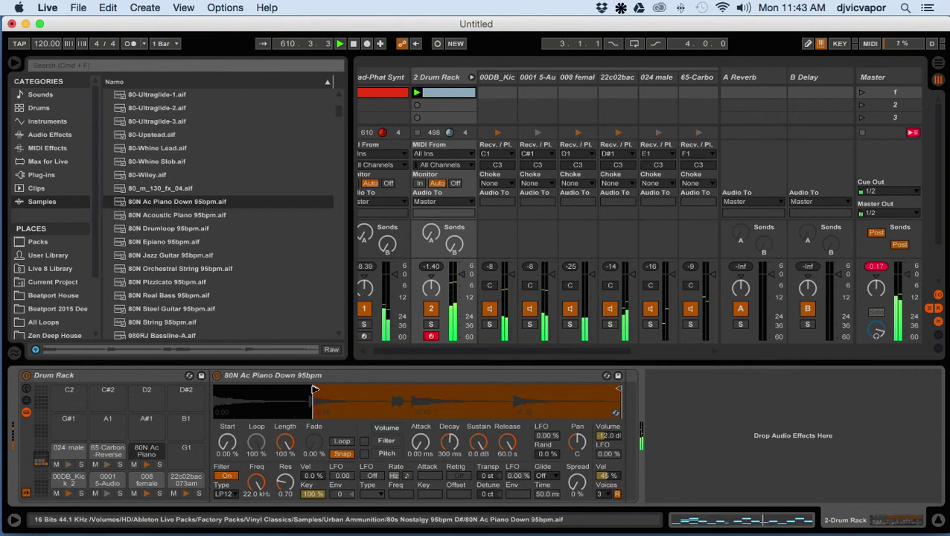
left_click_drag(314, 389, 515, 392)
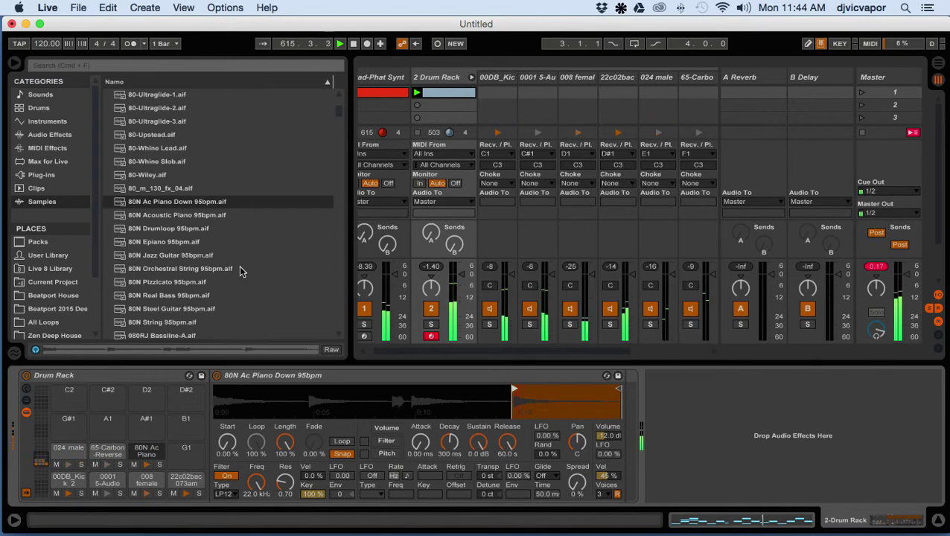
Audition further samples with the F#1 pad muted, then replace its sample with 082LD E Piano-A.aif and unmute the pad.
left_click(134, 465)
left_click(152, 296)
scroll(154, 297, "down", 3)
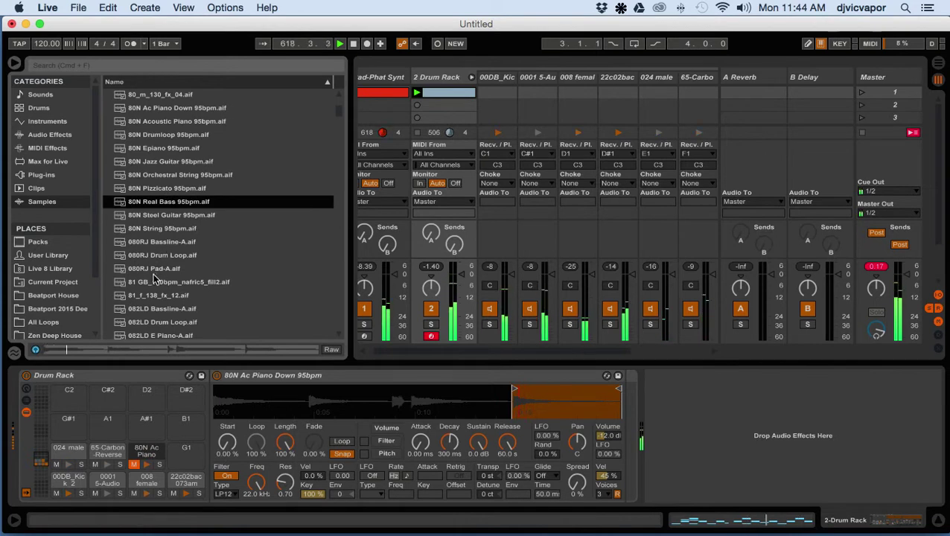
left_click(155, 281)
scroll(154, 282, "down", 1)
scroll(154, 281, "down", 3)
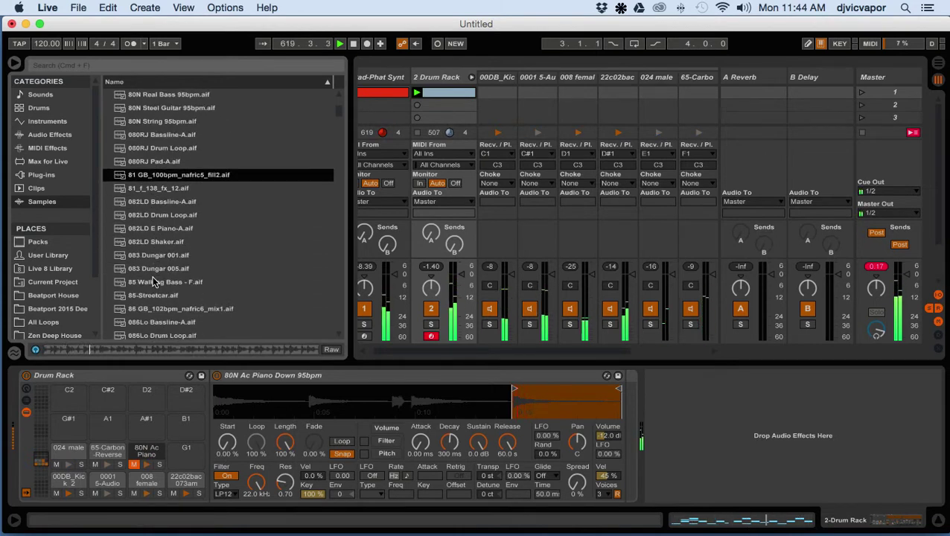
left_click(161, 229)
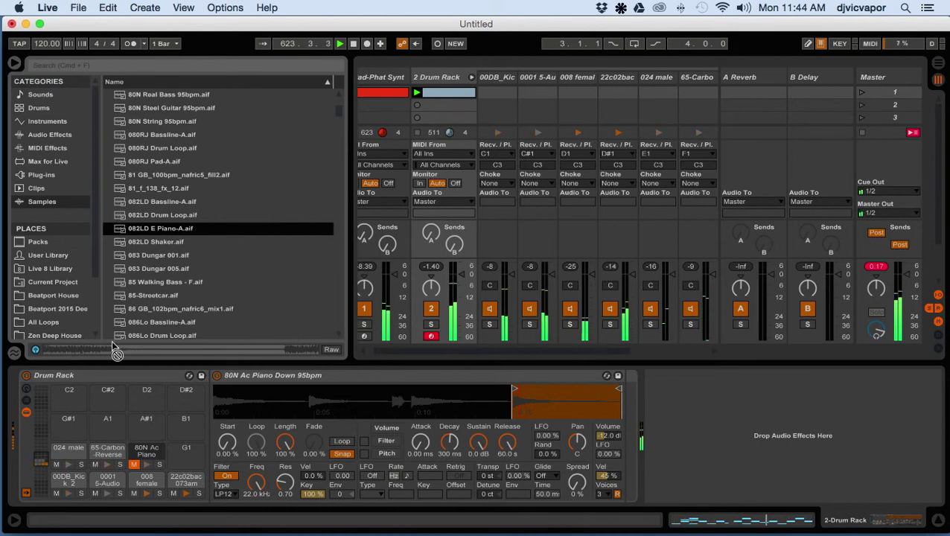
left_click_drag(137, 445, 141, 449)
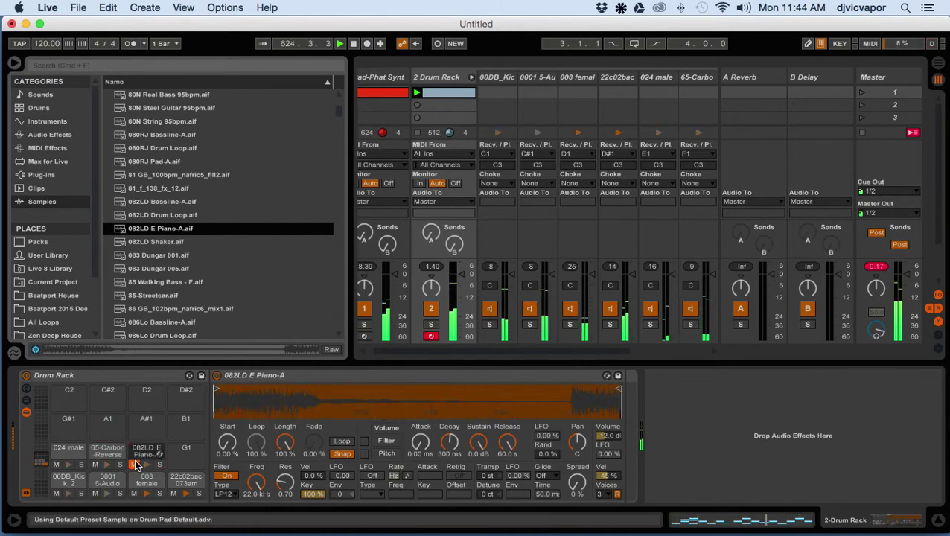
left_click(134, 464)
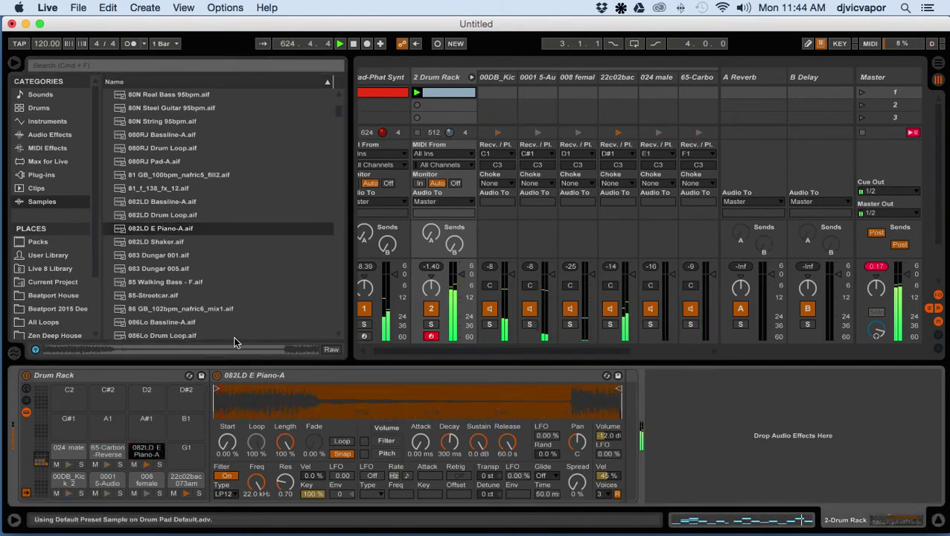
Delete the 082LD E Piano-A notes at 1.3 and 1.4.3 and lengthen the one at 1.1.3 so it ends at 1.3.
double_click(437, 94)
left_click(371, 328)
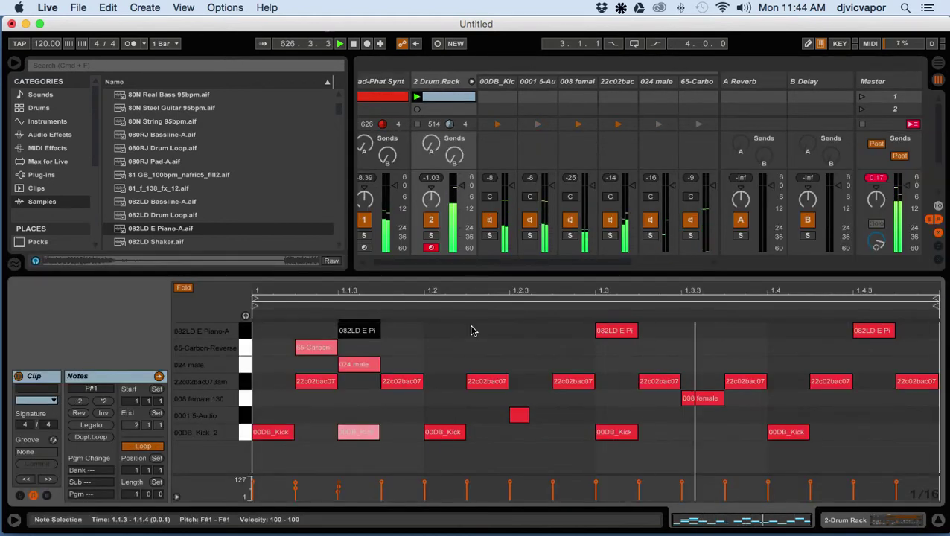
left_click_drag(378, 329, 419, 332)
left_click_drag(581, 328, 894, 333)
key("Delete")
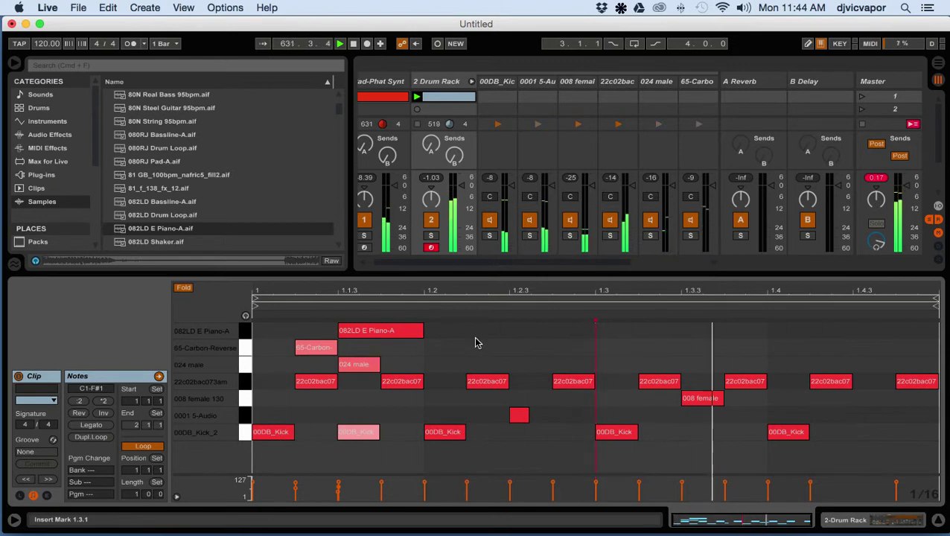
left_click_drag(422, 331, 595, 332)
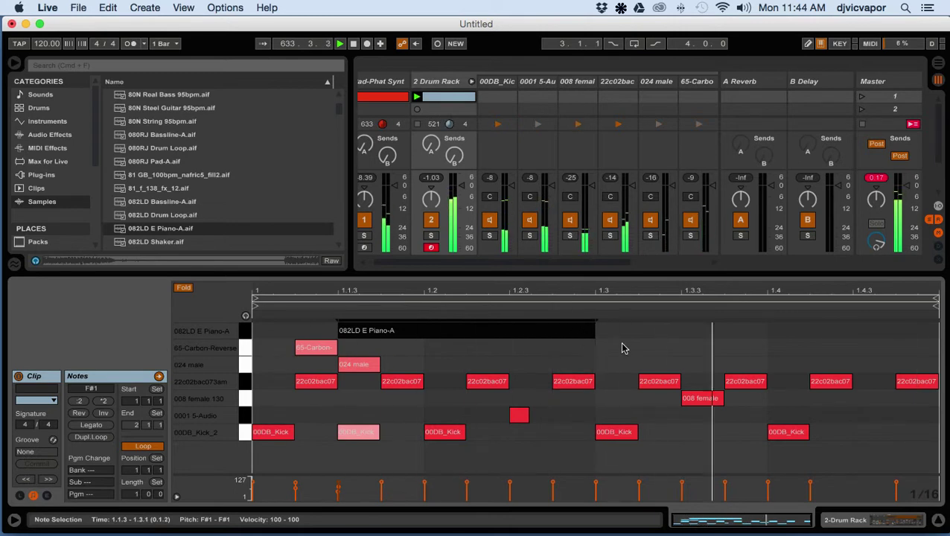
left_click(624, 349)
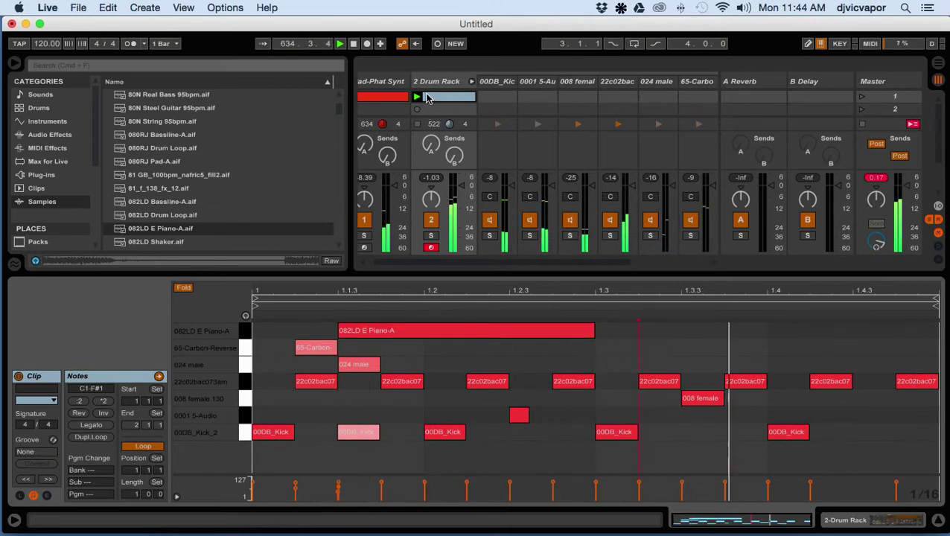
Solo the 082LD E Piano-A pad and set its sample start to 7.14 % and its volume attack to 18.7 ms.
double_click(435, 83)
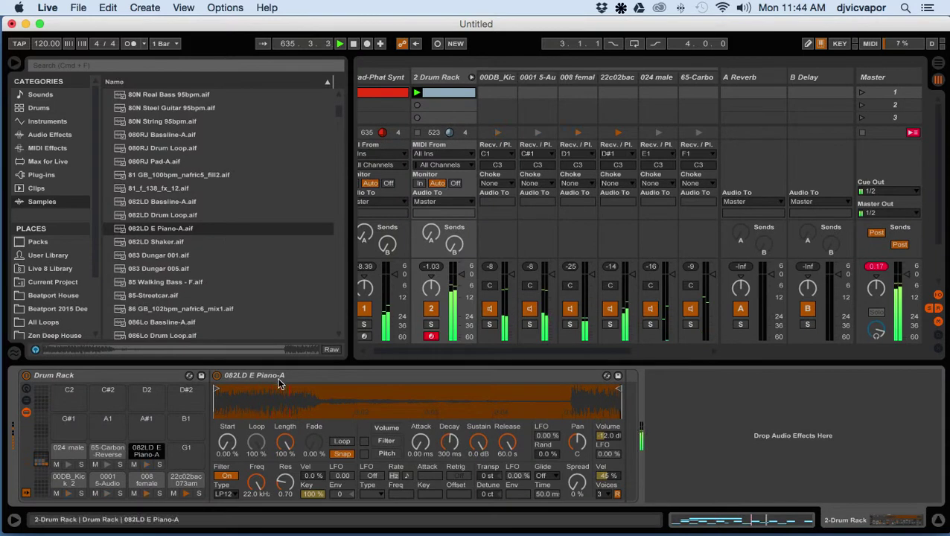
left_click(158, 465)
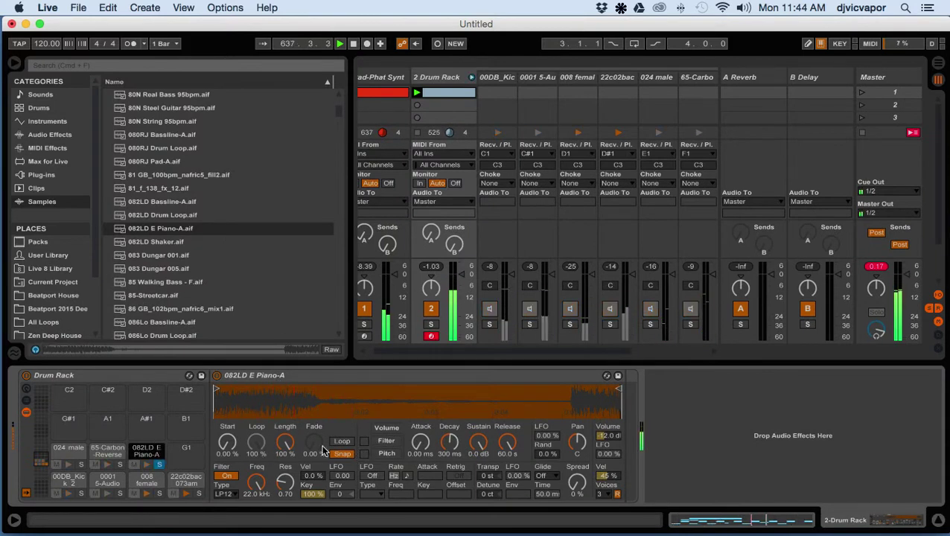
mouse_move(227, 443)
left_mouse_down()
mouse_move(227, 402)
mouse_move(227, 418)
left_mouse_up()
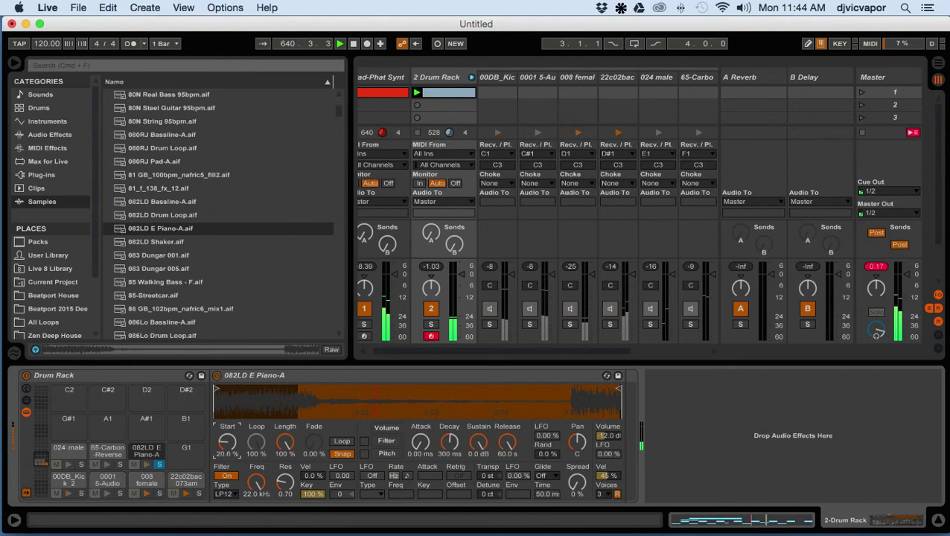
left_click_drag(227, 418, 228, 427)
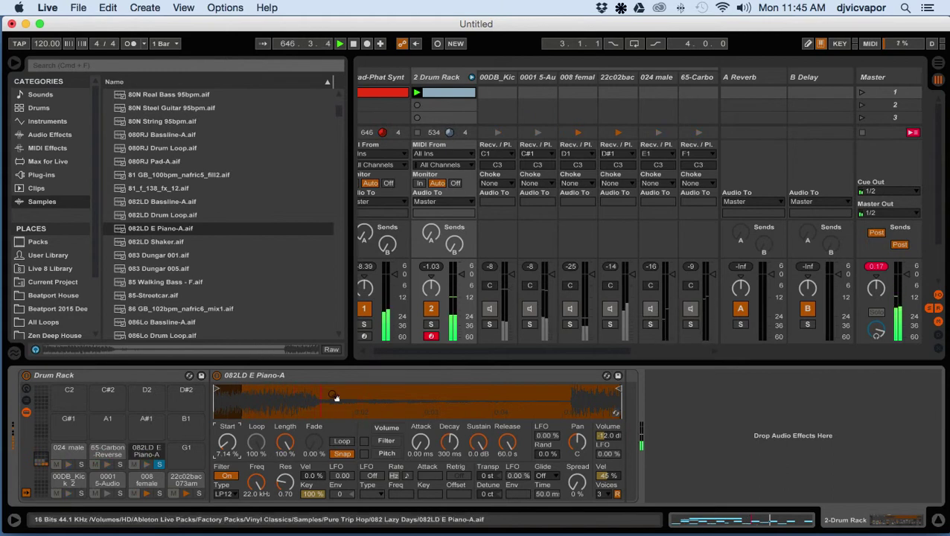
left_click_drag(428, 452, 429, 444)
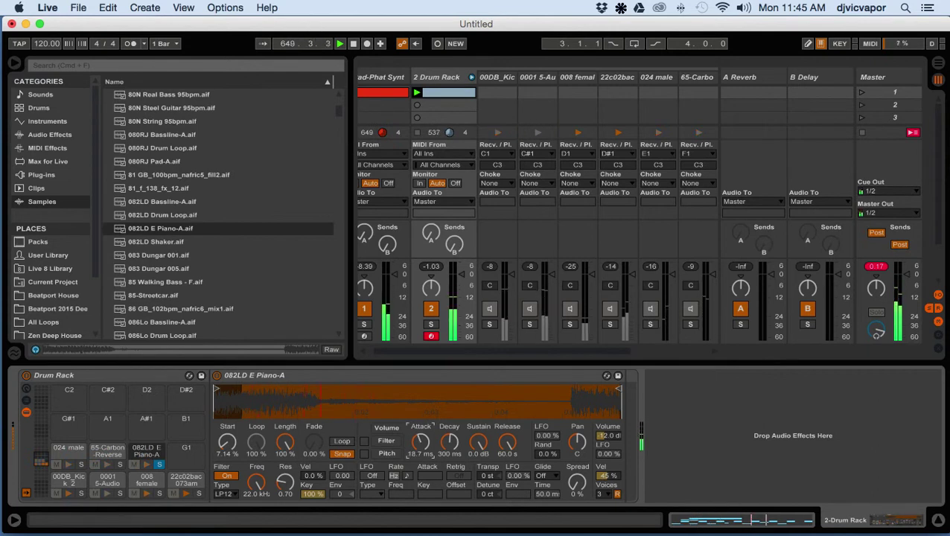
Enable the E Piano pad's LFO with a filter amount of 9.94, and set the filter to 1.37 kHz with resonance 5.73.
left_click(363, 476)
left_click_drag(342, 477, 342, 469)
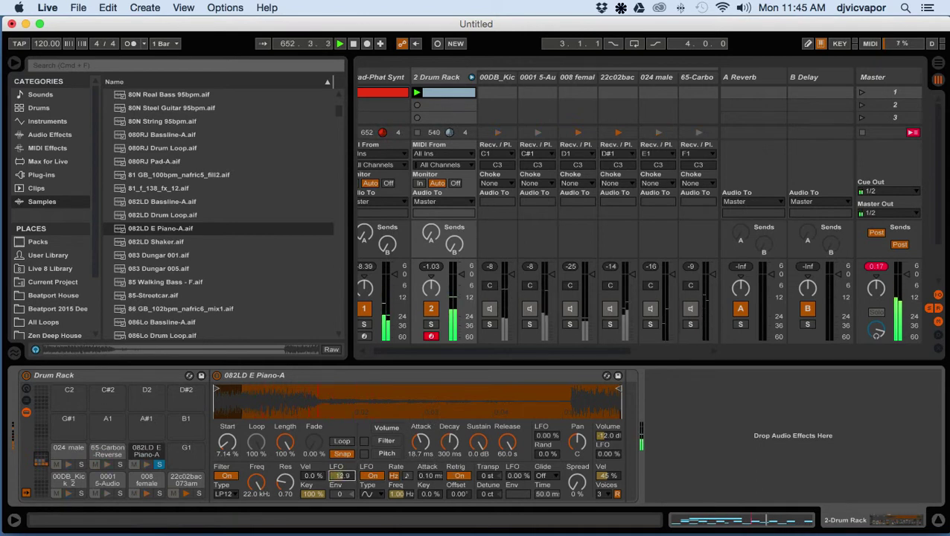
mouse_move(270, 497)
left_mouse_down()
mouse_move(270, 515)
mouse_move(279, 463)
mouse_move(285, 493)
mouse_move(257, 489)
mouse_move(256, 502)
left_mouse_up()
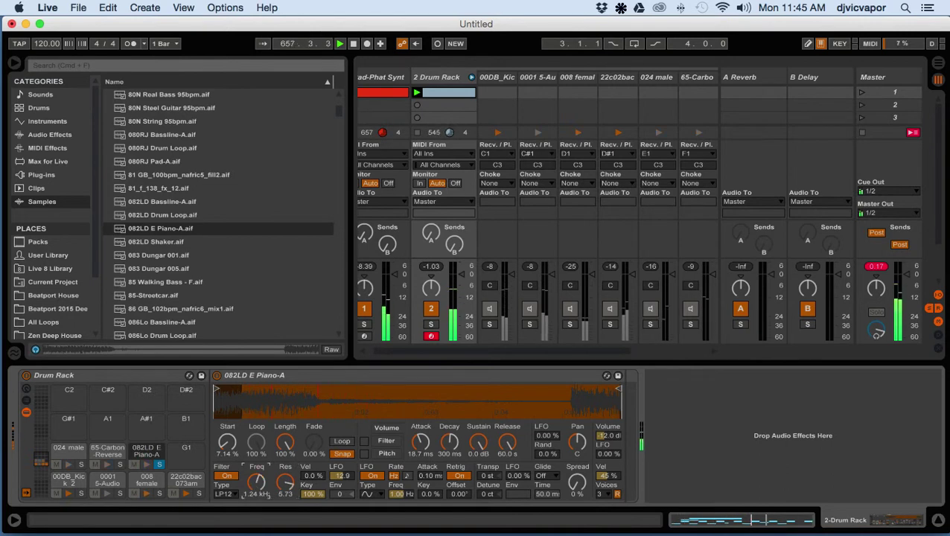
left_click(340, 477)
left_click_drag(339, 477, 339, 480)
Set the E Piano pad's spread to 25 % and its volume to -18.0 dB, turning its solo off.
left_click_drag(577, 486, 577, 474)
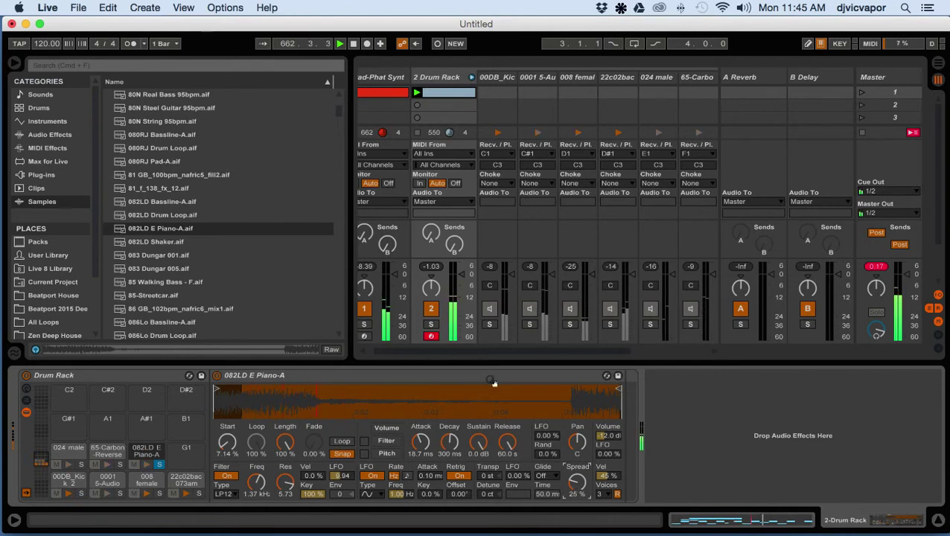
left_click(161, 465)
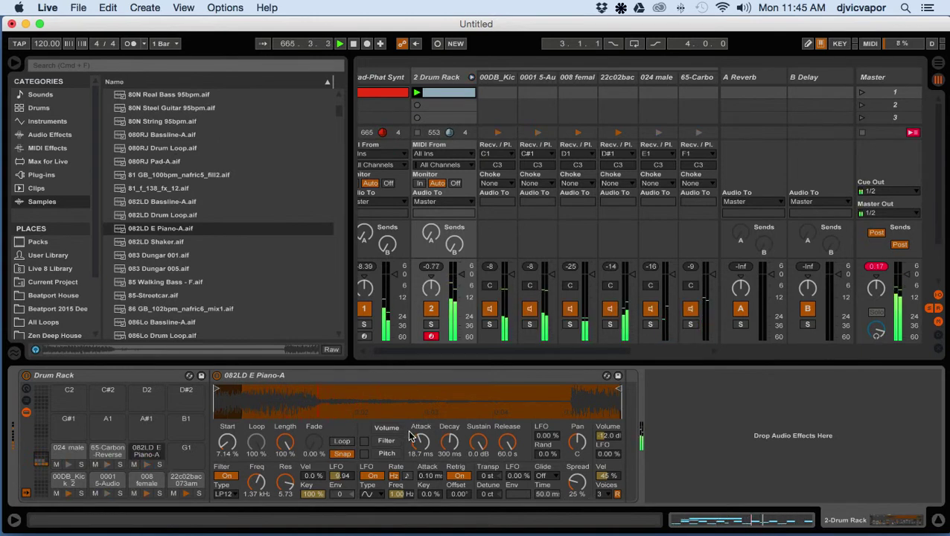
mouse_move(609, 436)
left_mouse_down()
mouse_move(609, 447)
mouse_move(609, 435)
left_mouse_up()
left_click(706, 440)
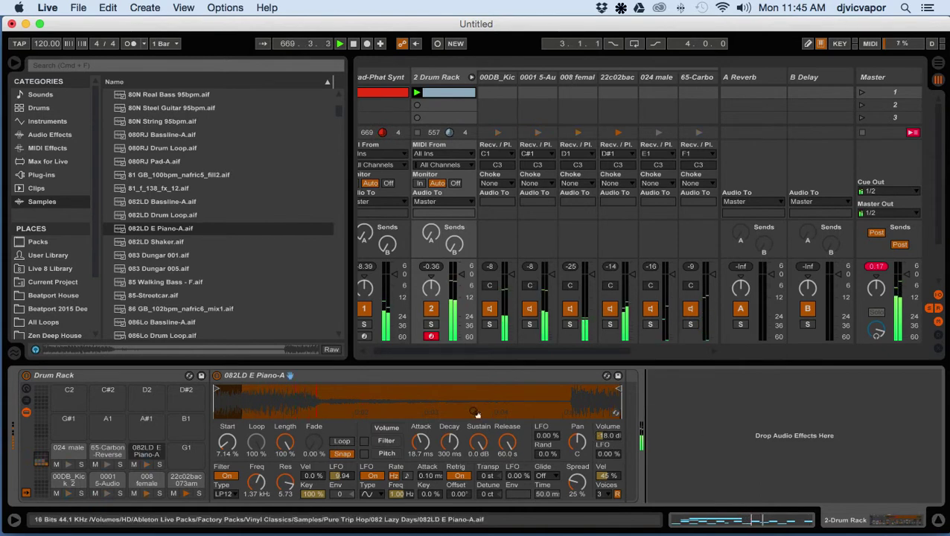
Move the 082LD E Piano-A note later in the Drum Rack clip to beat 1.2 and lower its velocity.
left_click(442, 97)
double_click(441, 97)
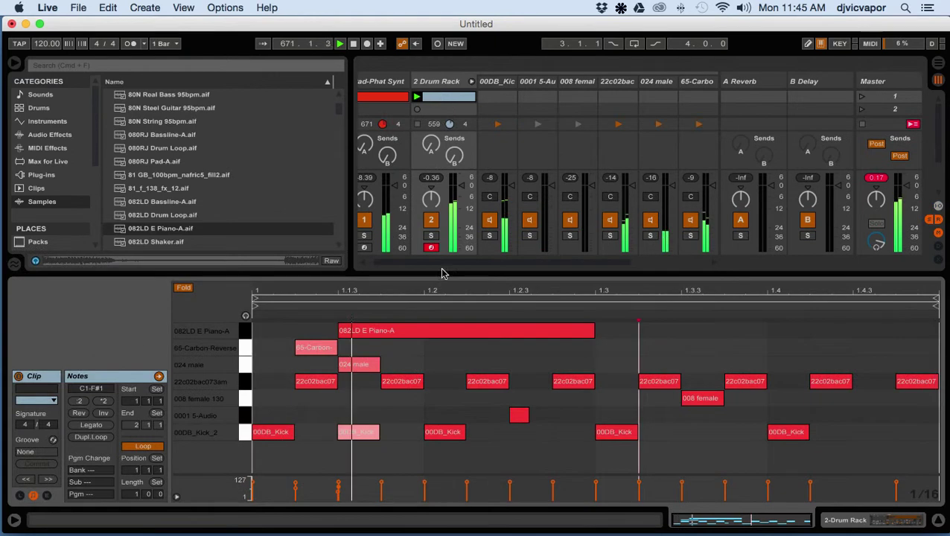
left_click(445, 330)
key("Right")
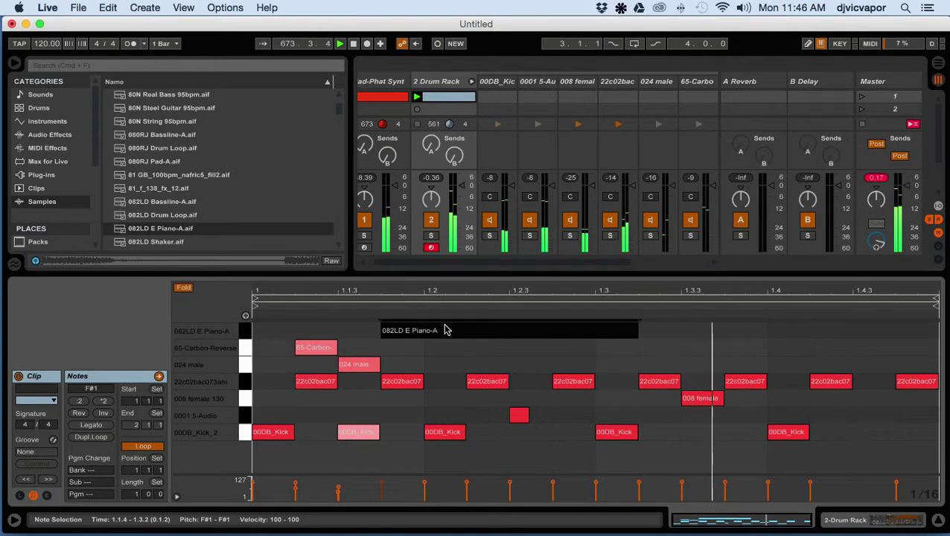
key("Right")
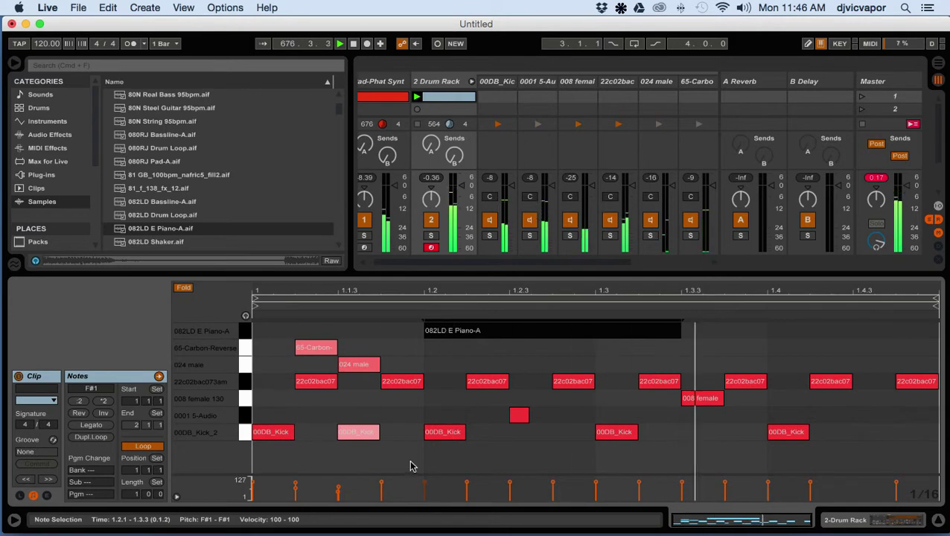
mouse_move(424, 488)
left_mouse_down()
mouse_move(424, 509)
mouse_move(441, 487)
left_mouse_up()
left_click(442, 487)
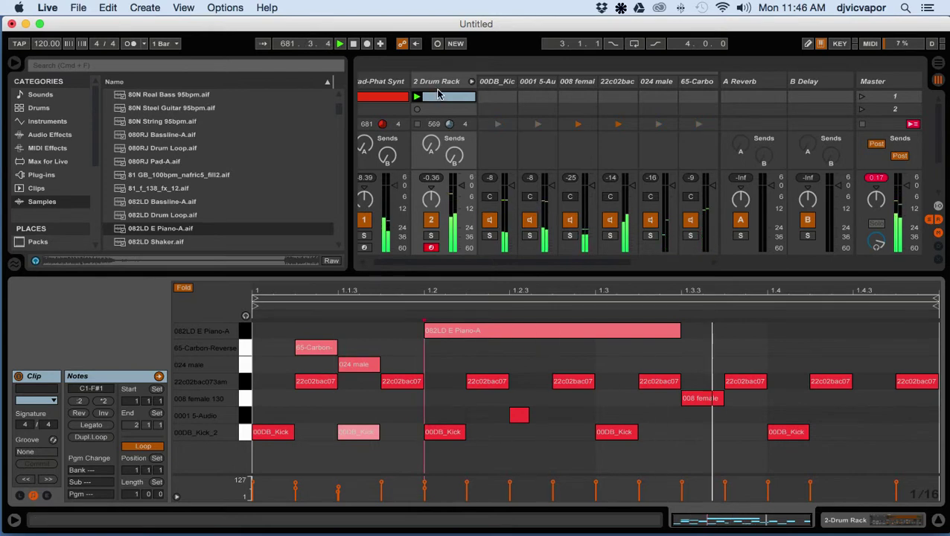
Bring up the Drum Rack's devices and audition browser samples from 083 Dungar 001 through 89 GB_85bpm_nafric6_mix1 against the groove.
double_click(438, 86)
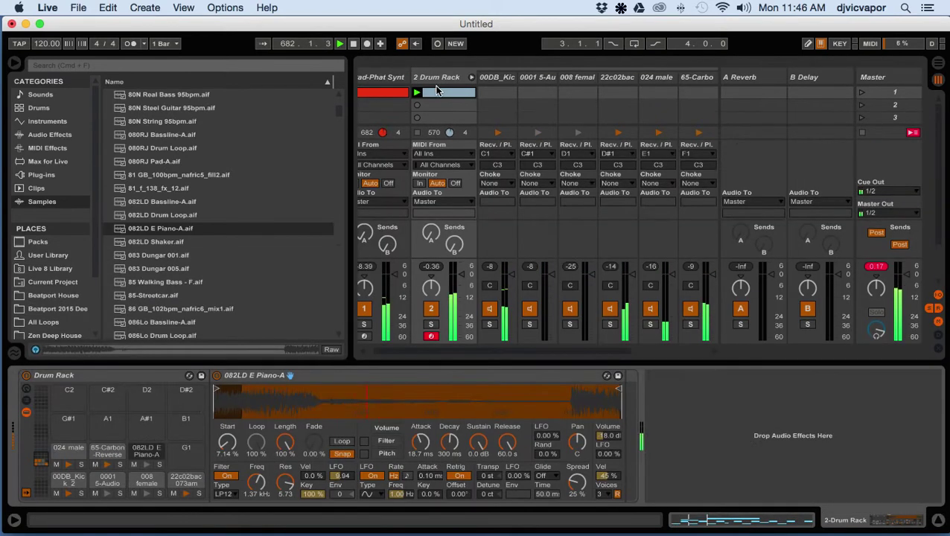
left_click(165, 255)
scroll(165, 257, "down", 2)
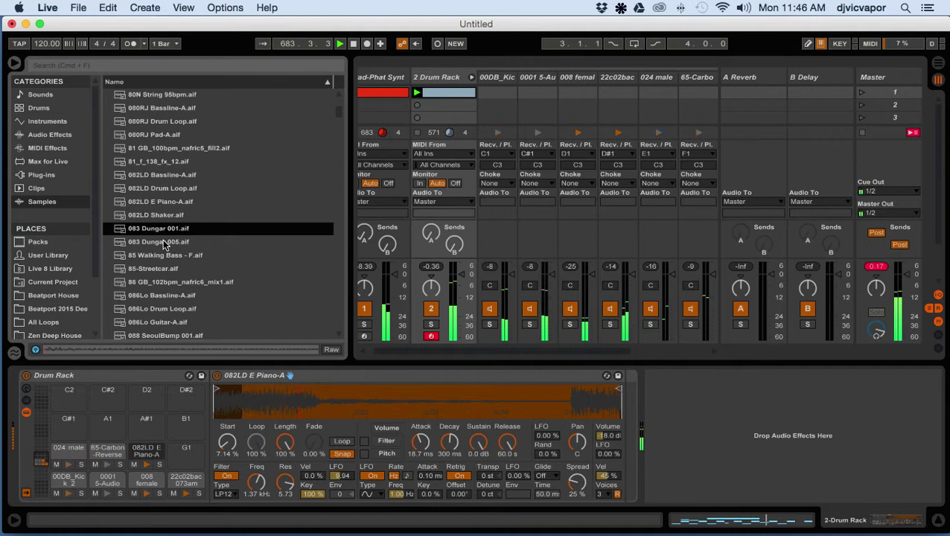
left_click(165, 268)
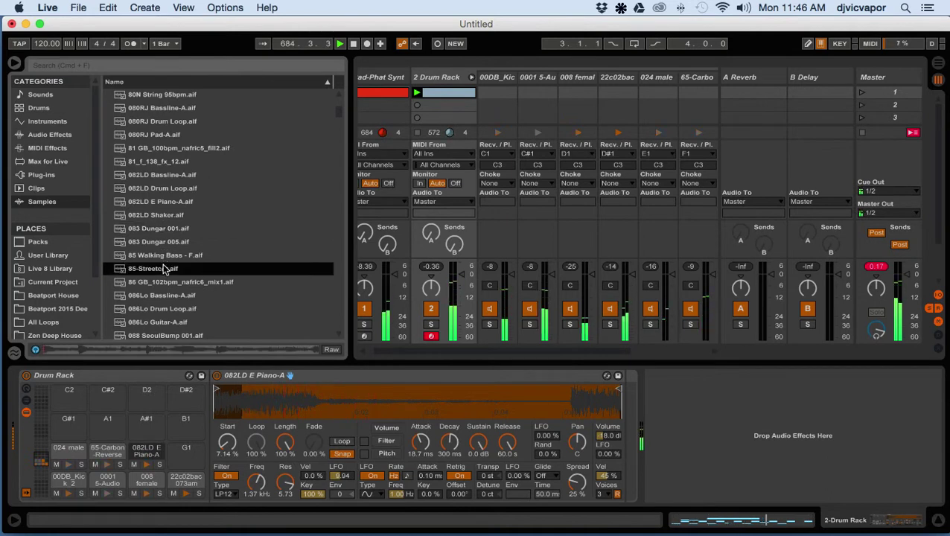
scroll(165, 269, "down", 3)
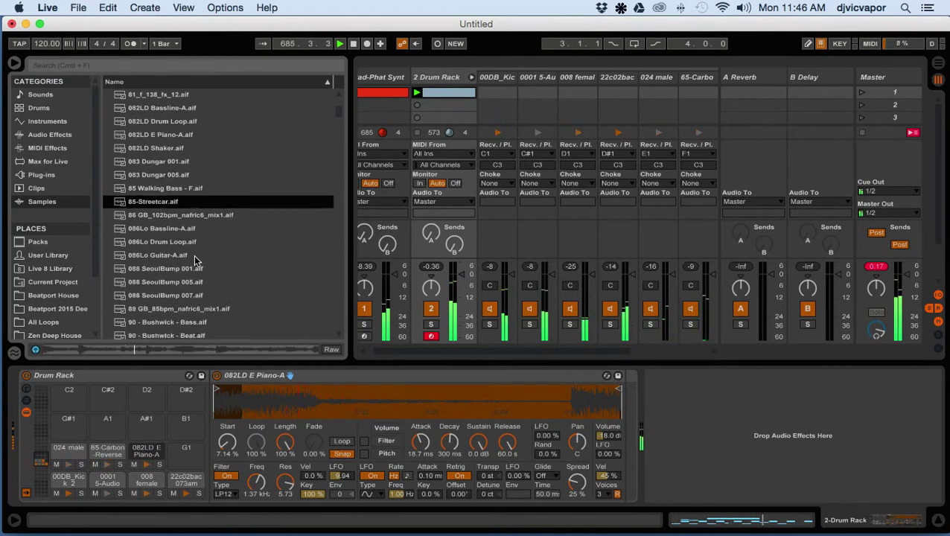
left_click(179, 270)
scroll(237, 245, "down", 3)
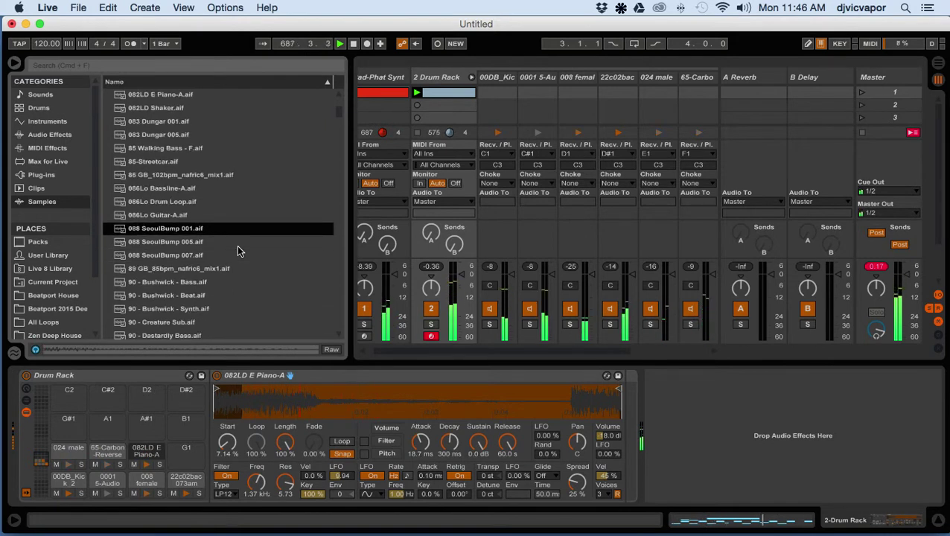
left_click(202, 253)
scroll(202, 253, "down", 3)
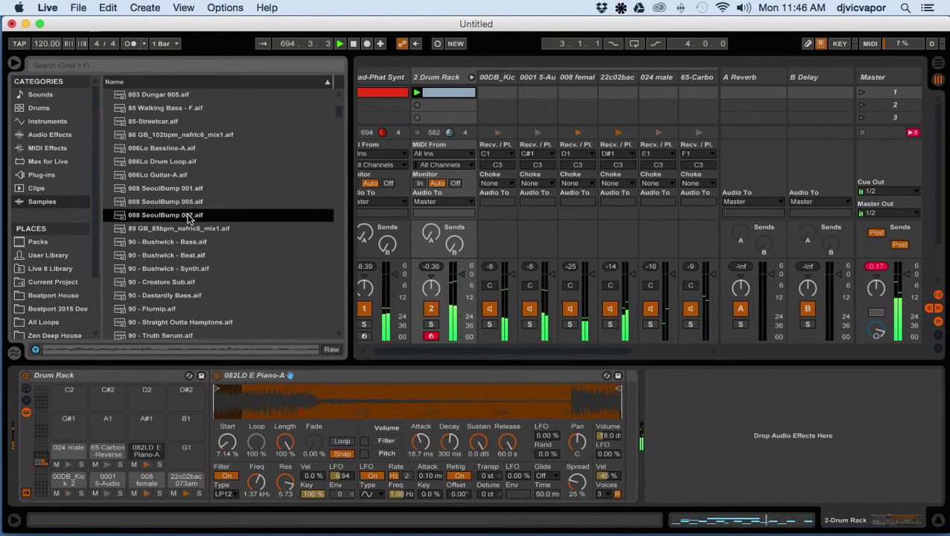
left_click(154, 231)
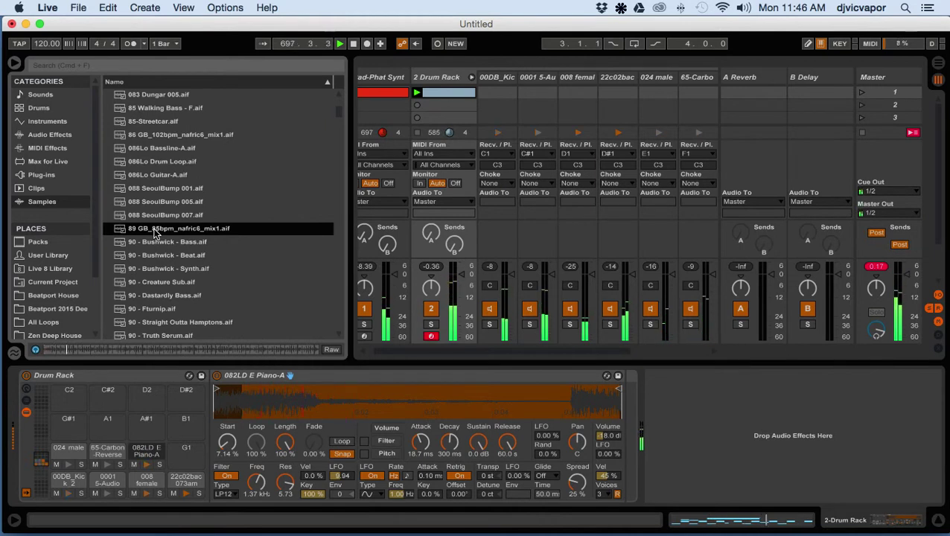
scroll(162, 216, "down", 3)
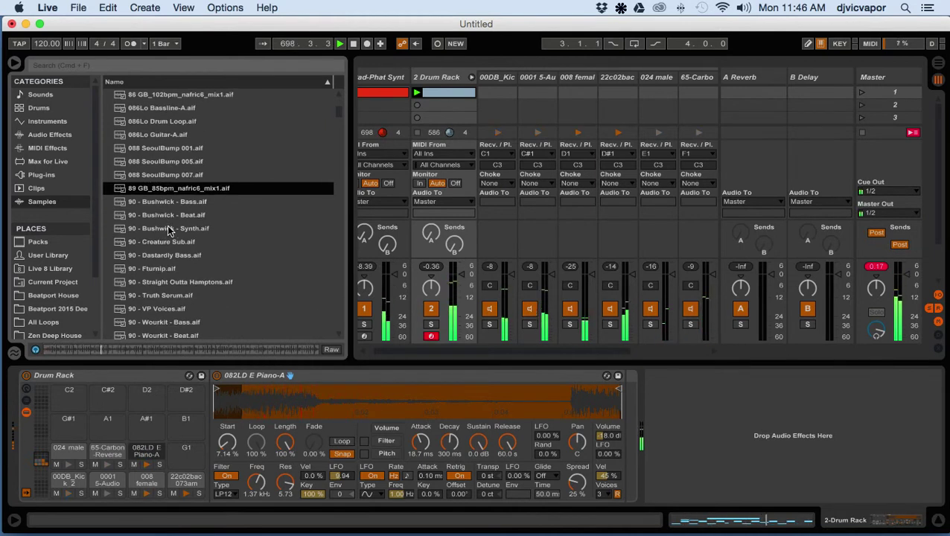
Audition the 90 and 090 samples from 90 - Dastardly Bass through 090 SalsaSeltzer 005.
left_click(169, 251)
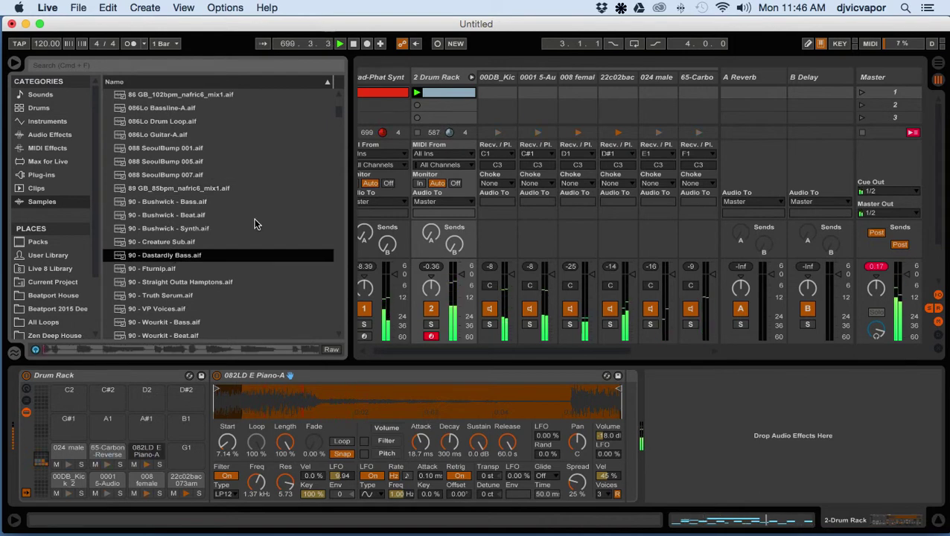
scroll(254, 218, "down", 4)
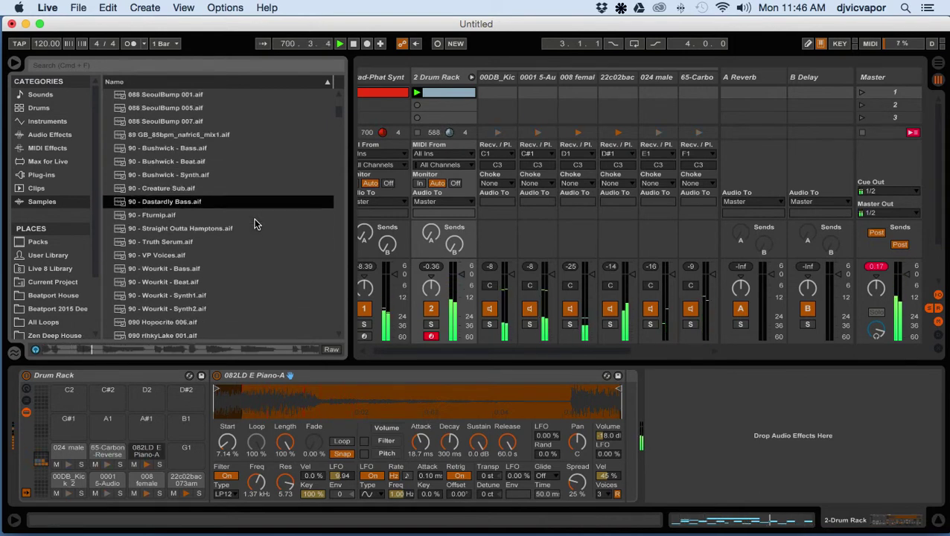
left_click(197, 230)
scroll(254, 216, "down", 3)
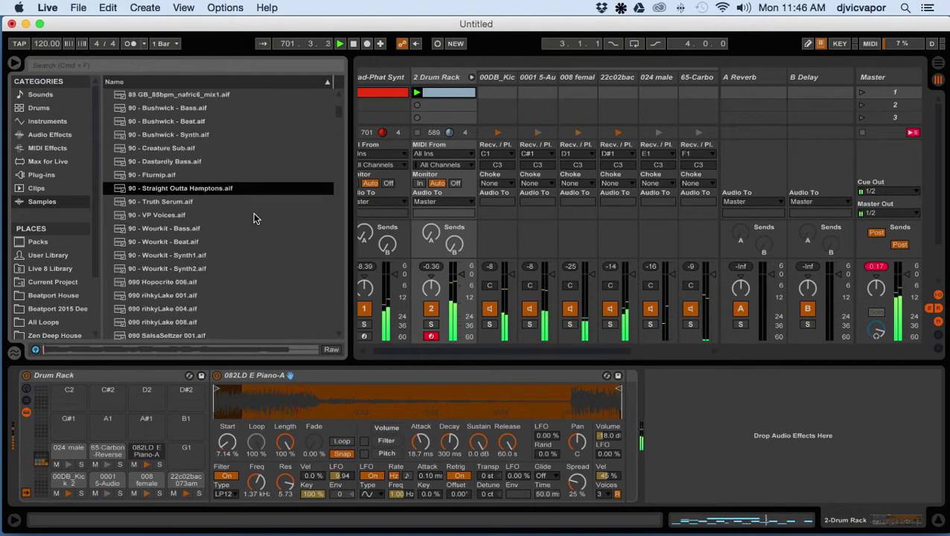
key("Down")
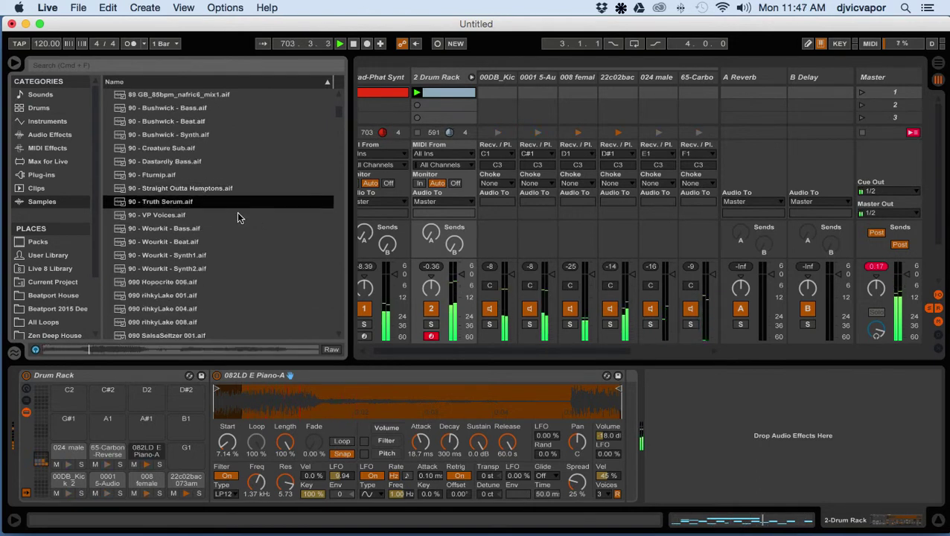
left_click(170, 215)
scroll(257, 217, "down", 2)
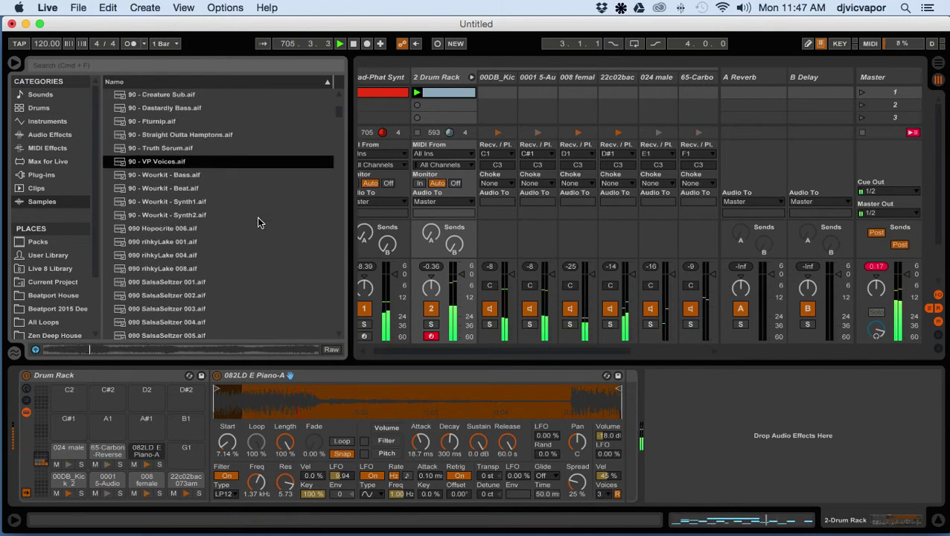
left_click(202, 229)
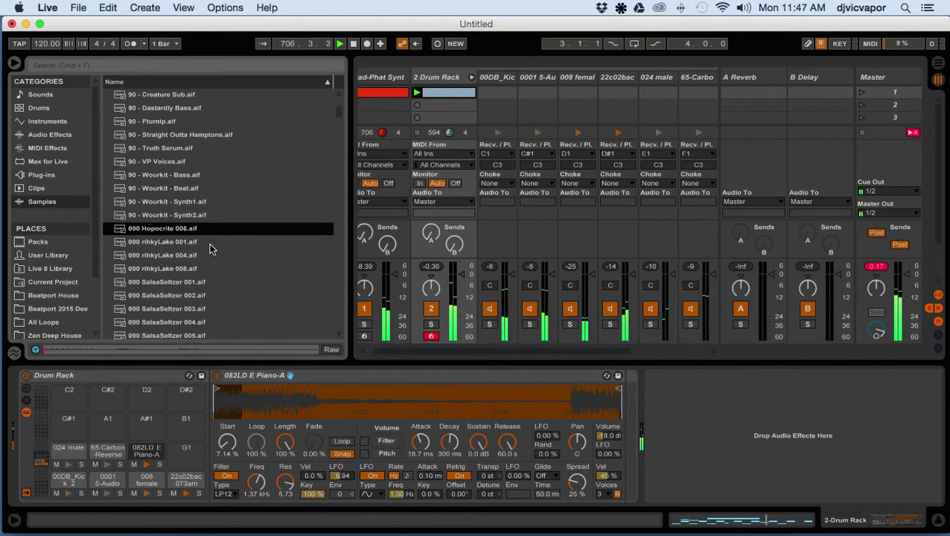
left_click(210, 244)
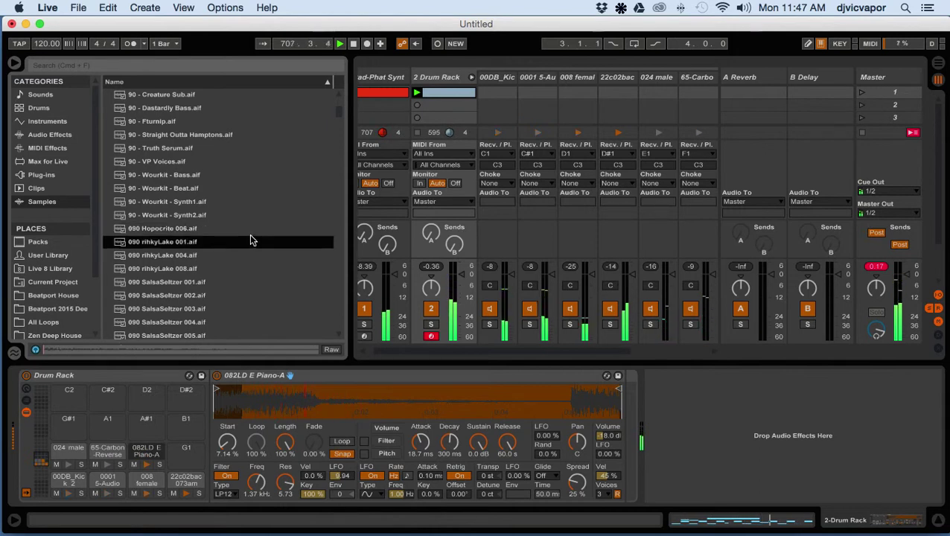
scroll(250, 240, "down", 4)
left_click(235, 229)
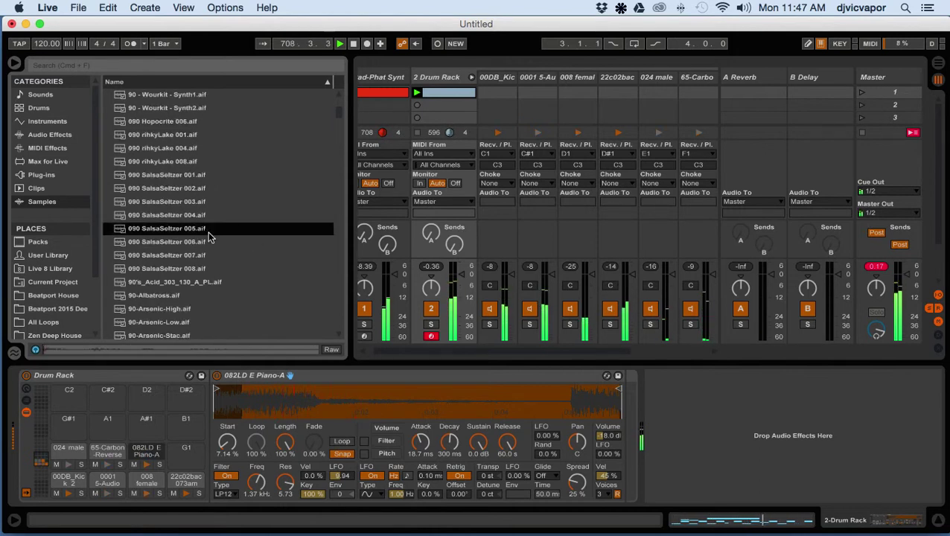
Load 090 SalsaSeltzer 008.aif onto the empty G1 pad and move its end point in to keep about the first quarter of the sample.
left_click(193, 269)
scroll(250, 230, "down", 1)
scroll(249, 230, "down", 3)
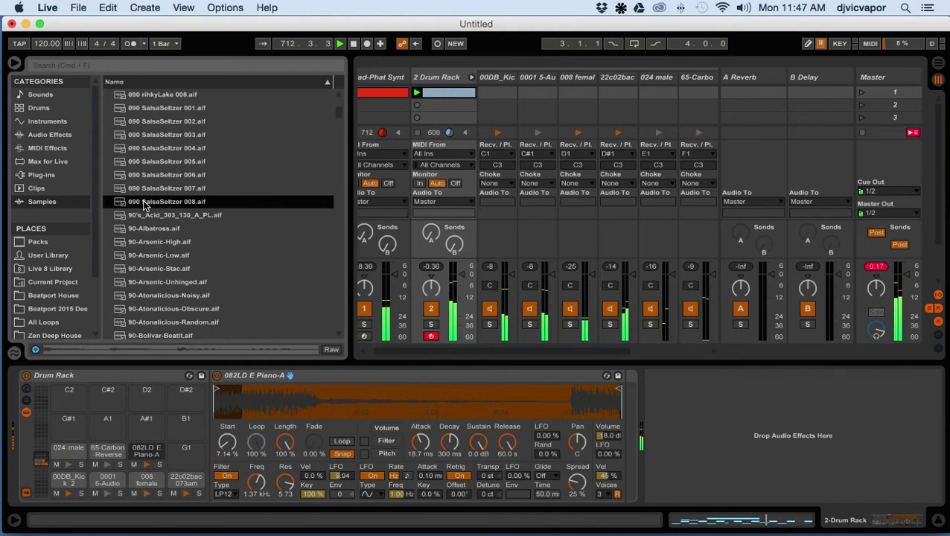
left_click_drag(123, 204, 185, 454)
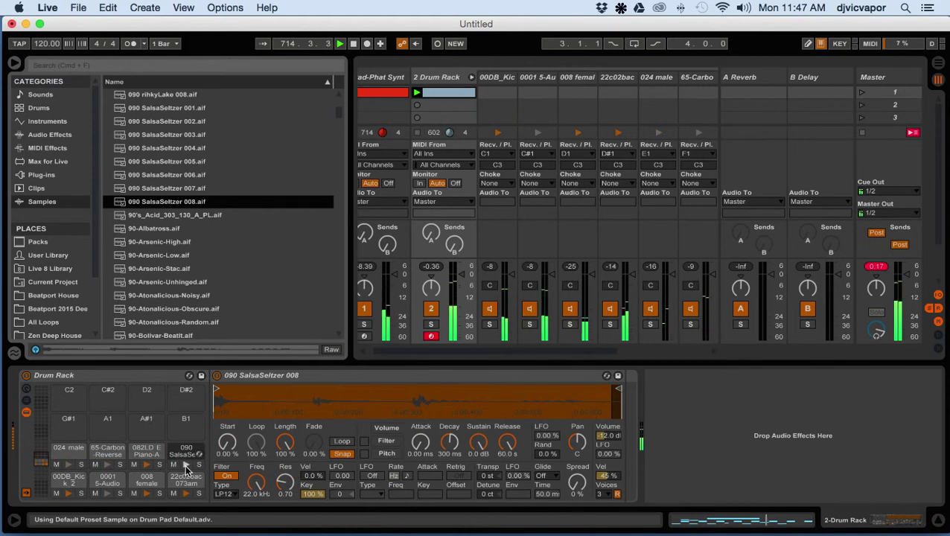
left_click(186, 467)
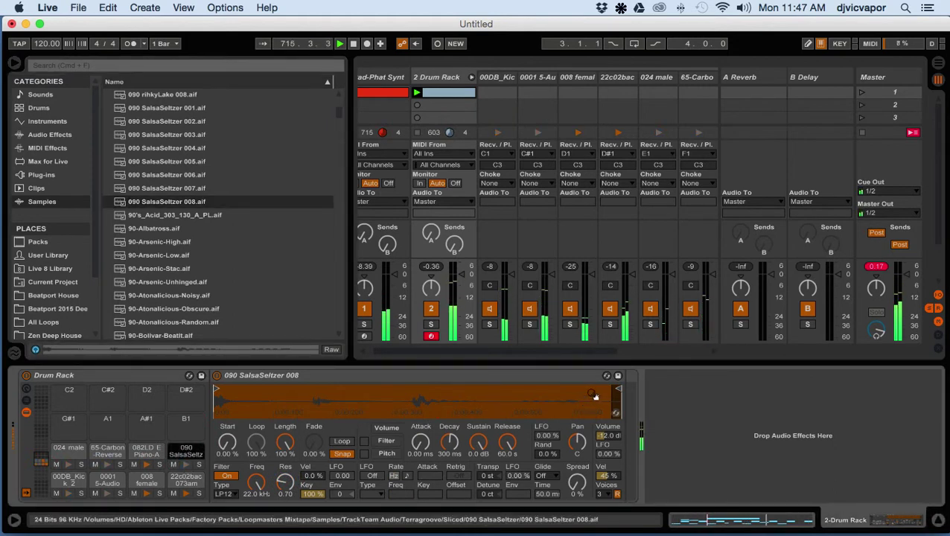
left_click_drag(618, 388, 312, 390)
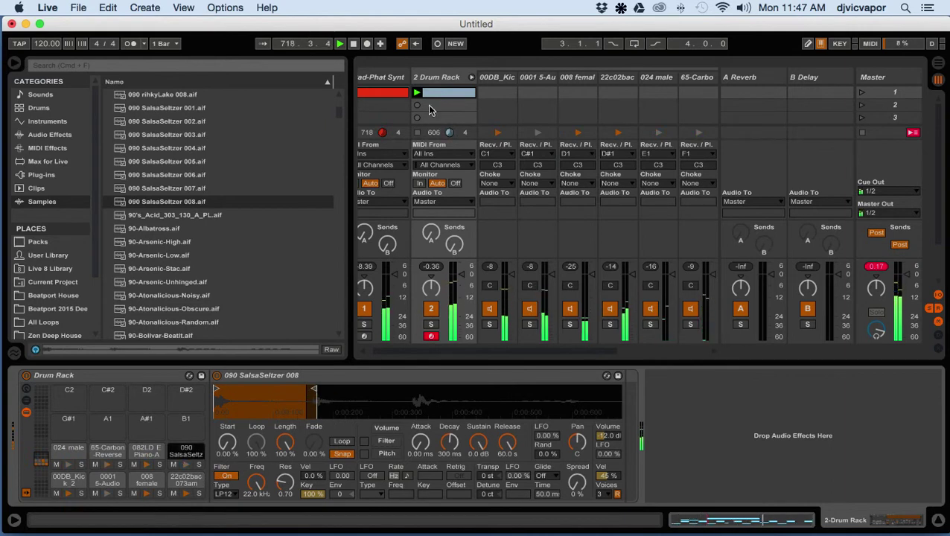
Add sixteenth notes for 090 SalsaSeltzer 008 in the Drum Rack clip at 1.1.3, 1.2.3, 1.3.3 and 1.4.3.
double_click(436, 95)
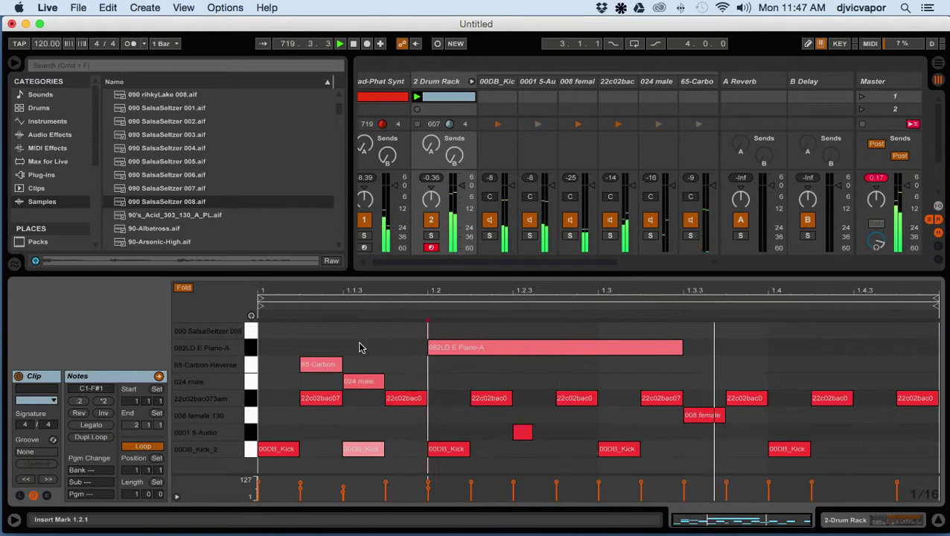
double_click(346, 337)
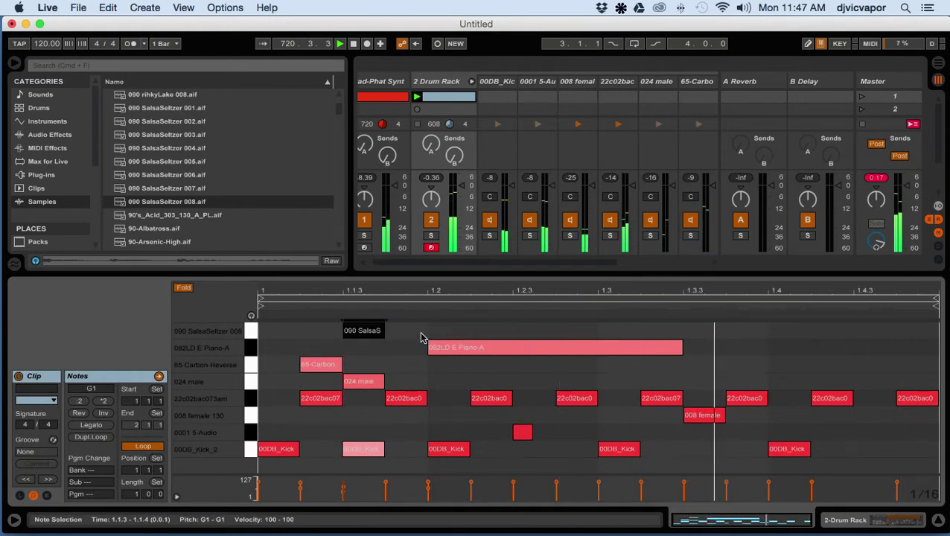
double_click(519, 332)
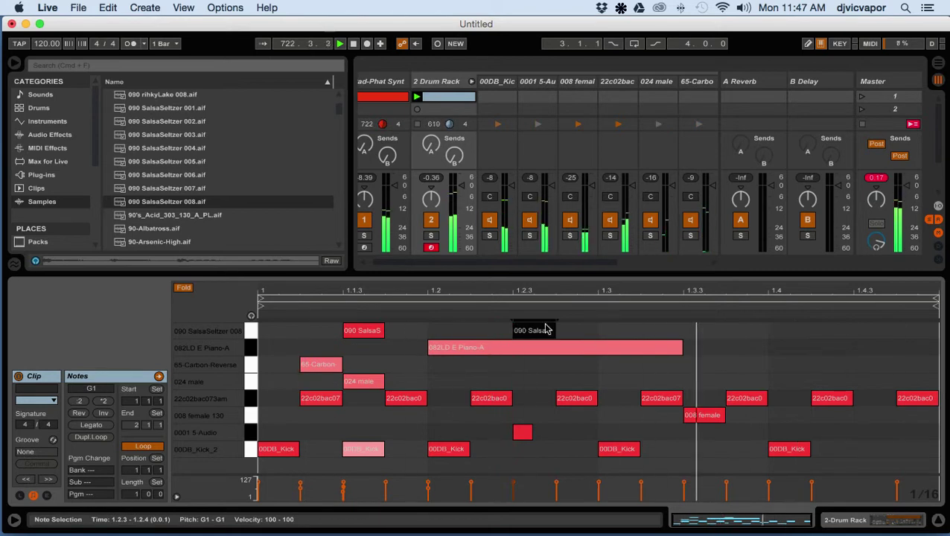
double_click(689, 332)
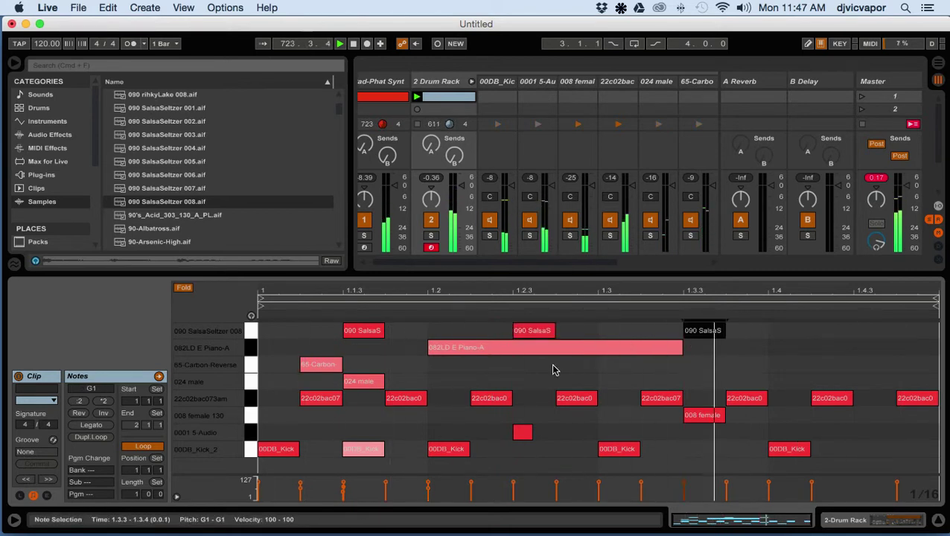
double_click(859, 332)
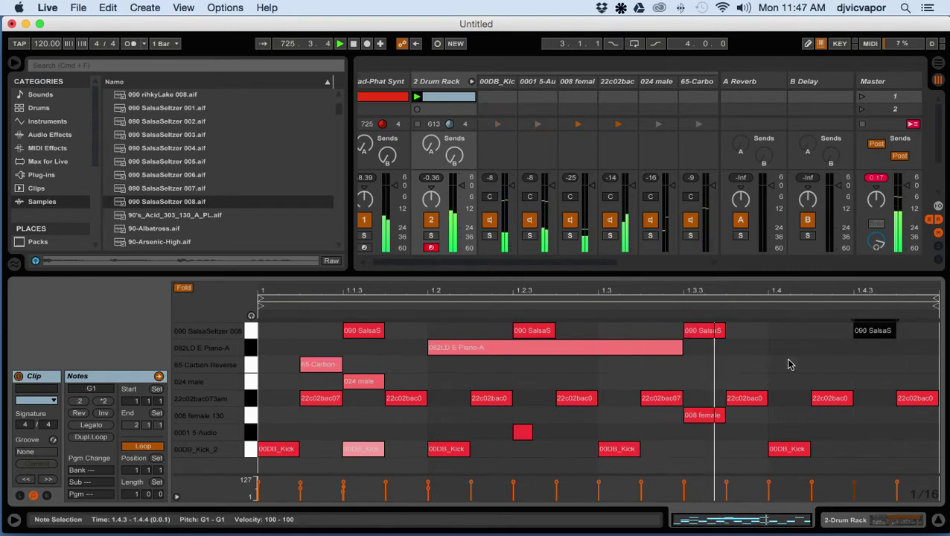
Try all four SalsaSeltzer notes one and two sixteenths earlier, returning them to their original positions.
left_click_drag(907, 330, 355, 330)
key("Left")
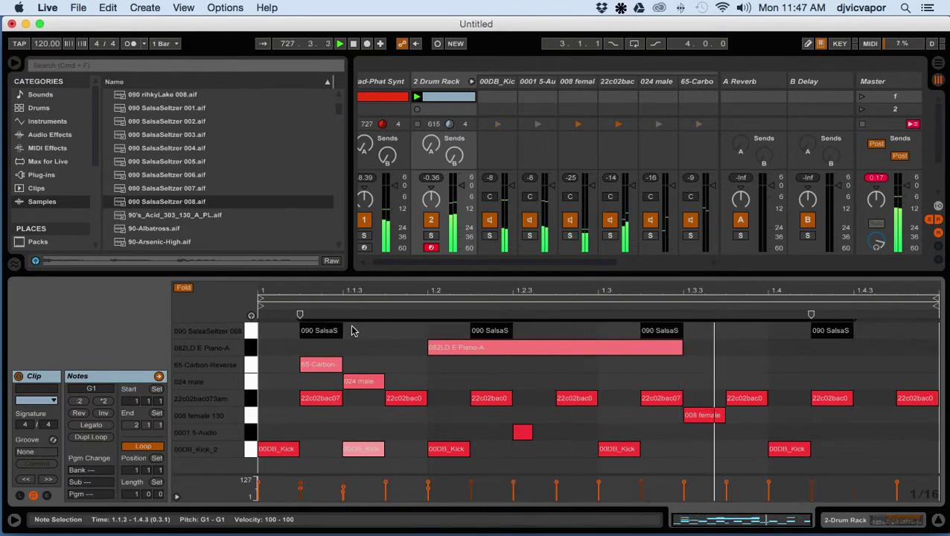
key("Left")
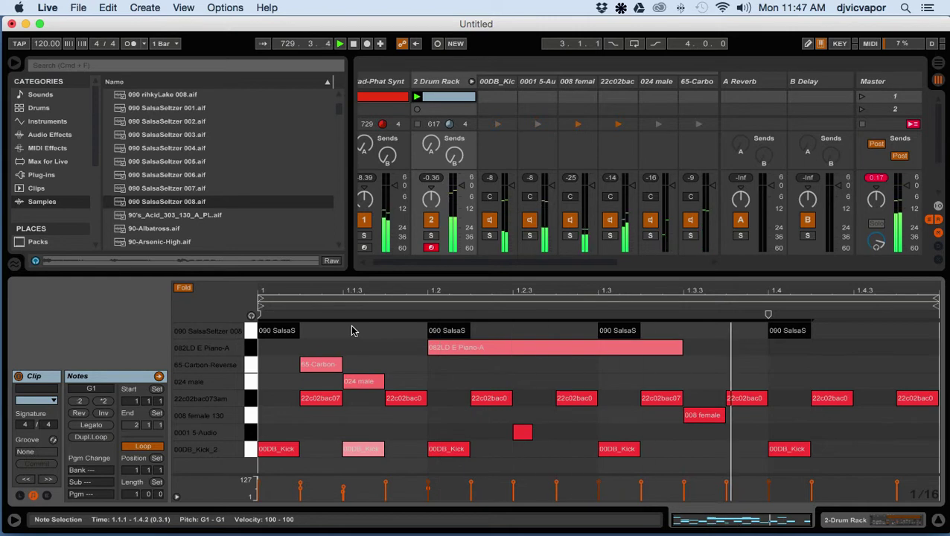
key("Right")
key("Right")
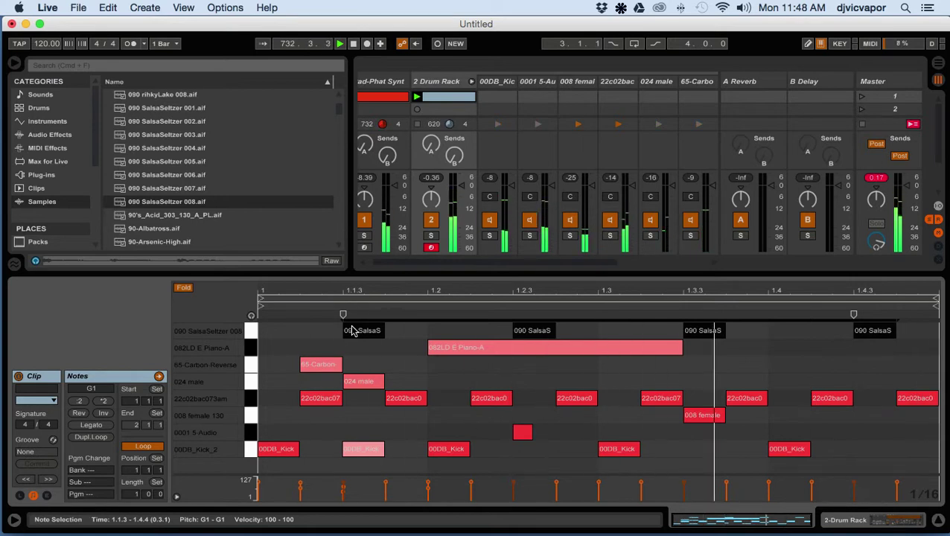
Delete the SalsaSeltzer notes at 1.2.3 and 1.3.3.
double_click(533, 331)
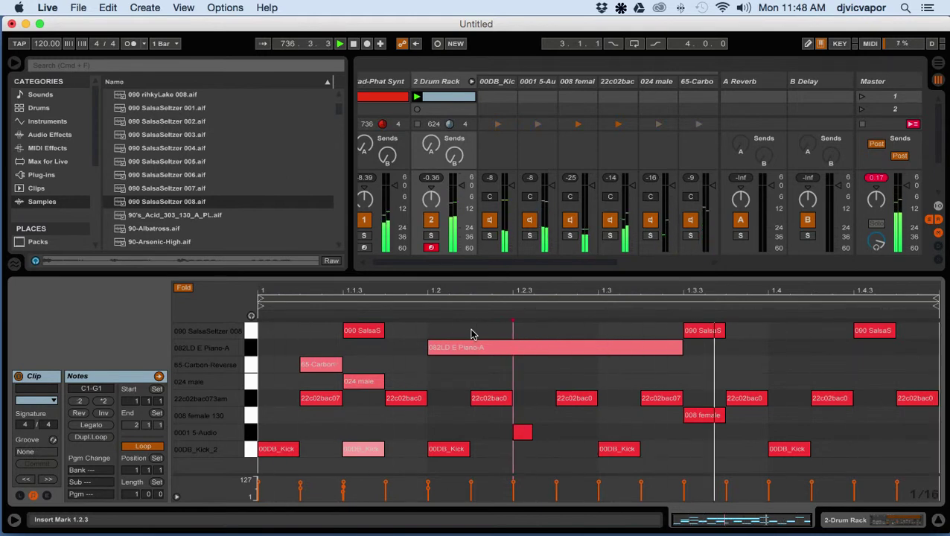
double_click(708, 332)
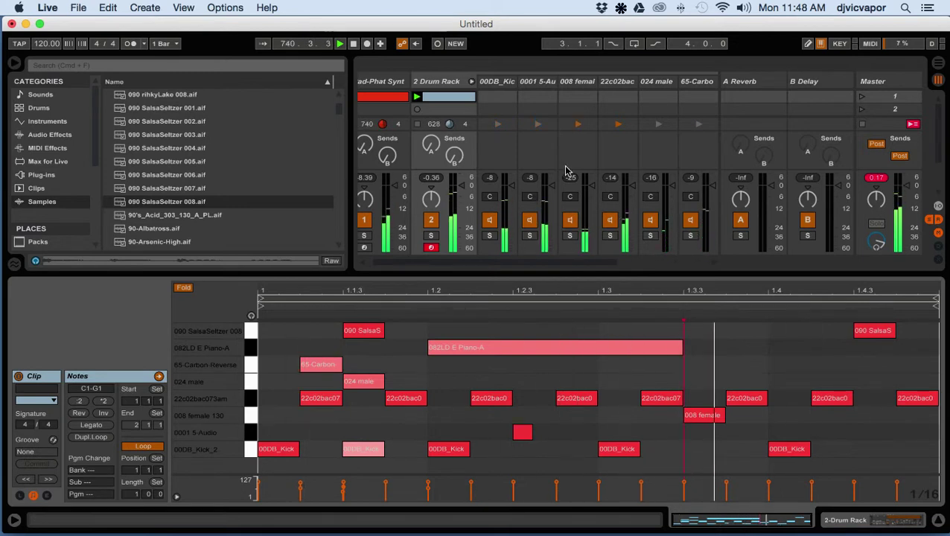
Select the 090 SalsaSeltzer 008 chain in the mixer and add a Simple Delay audio effect after its sampler.
left_click_drag(587, 260, 687, 262)
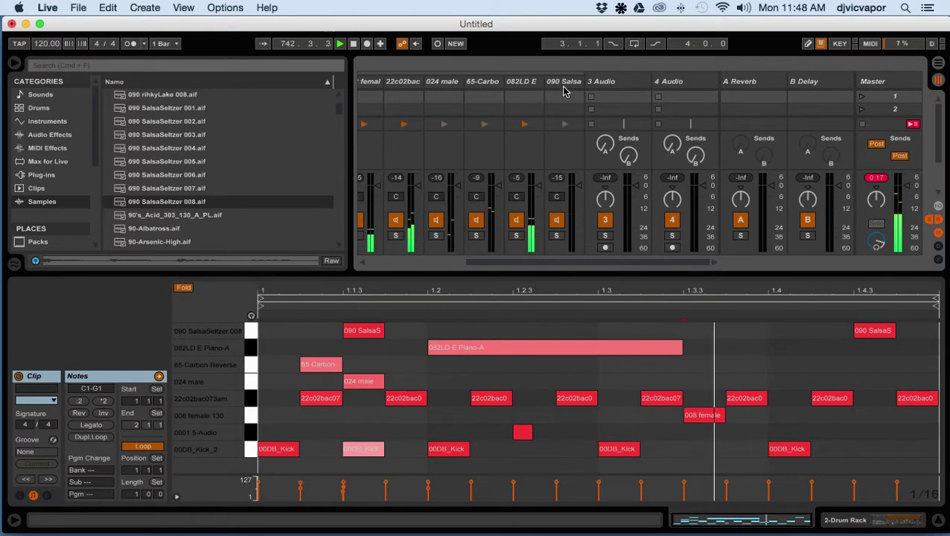
left_click(564, 89)
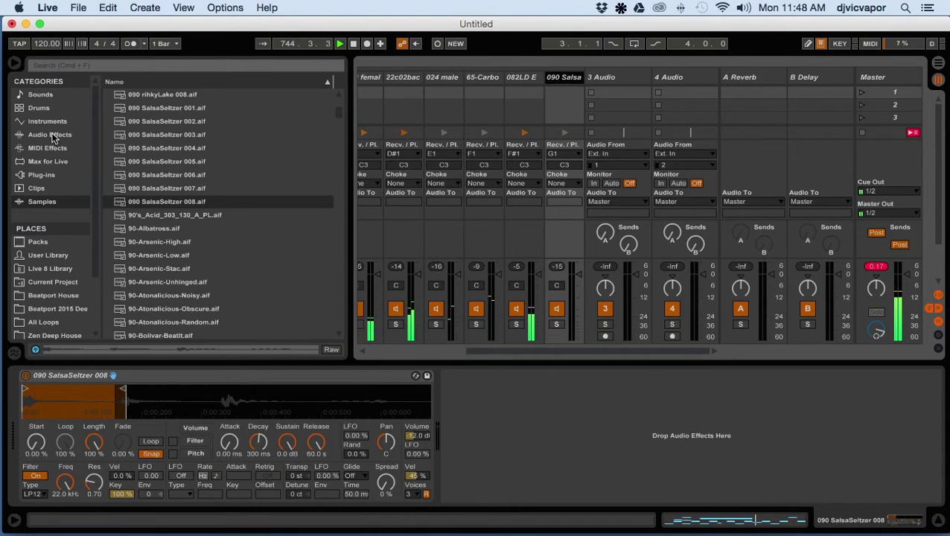
left_click(50, 136)
left_click_drag(119, 281, 503, 412)
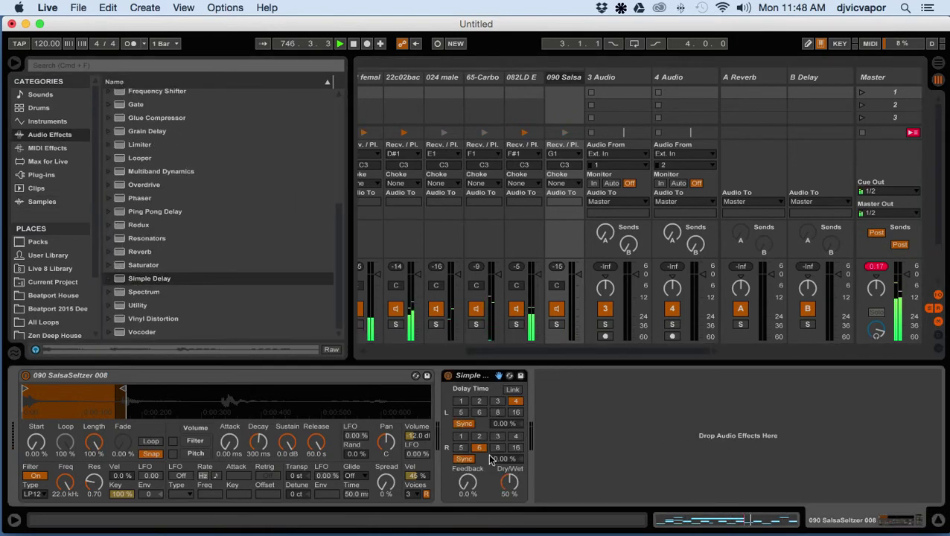
Set the Simple Delay's Dry/Wet to 100 %, switch both channels from Sync to Time, and set the left delay to 1.00 ms.
left_click_drag(511, 486, 511, 456)
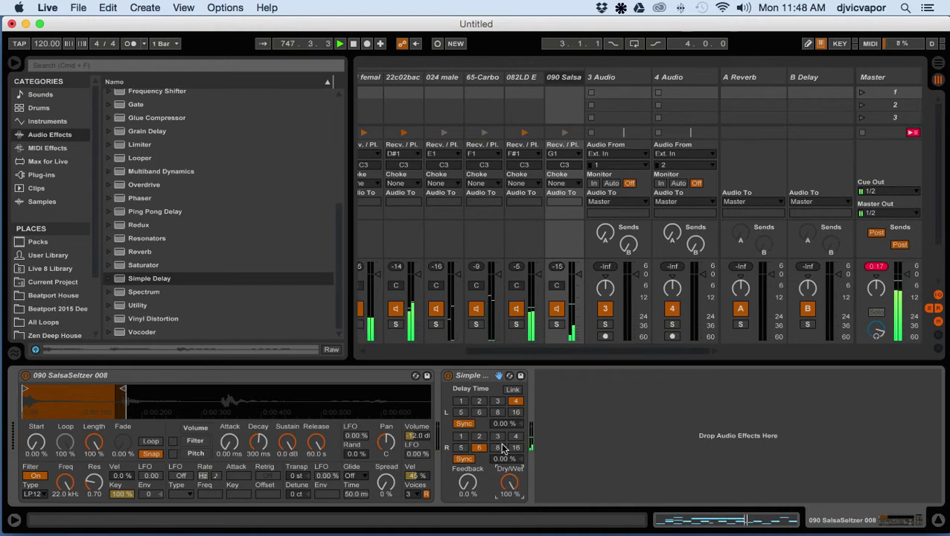
left_click(464, 425)
left_click(467, 459)
left_click_drag(511, 423, 510, 477)
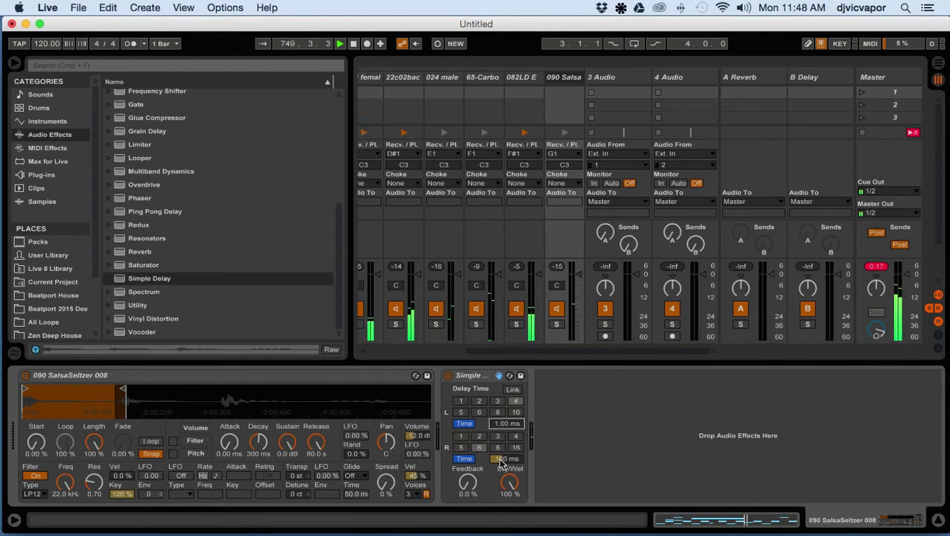
Set the Simple Delay's right time to 15.0 ms, and give the SalsaSeltzer sampler 1.08 s decay, 35 % spread, -18 dB volume and an active LFO.
left_click_drag(501, 457, 501, 461)
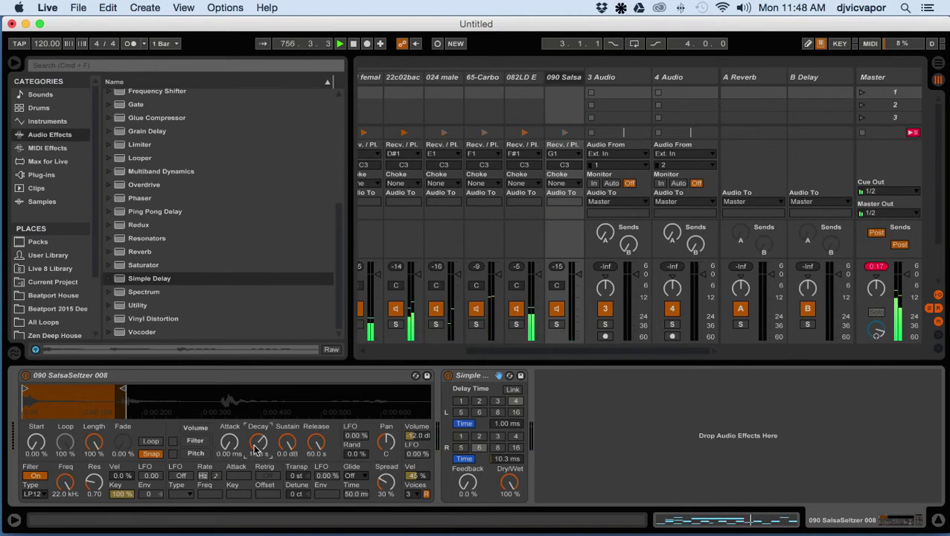
left_click(181, 476)
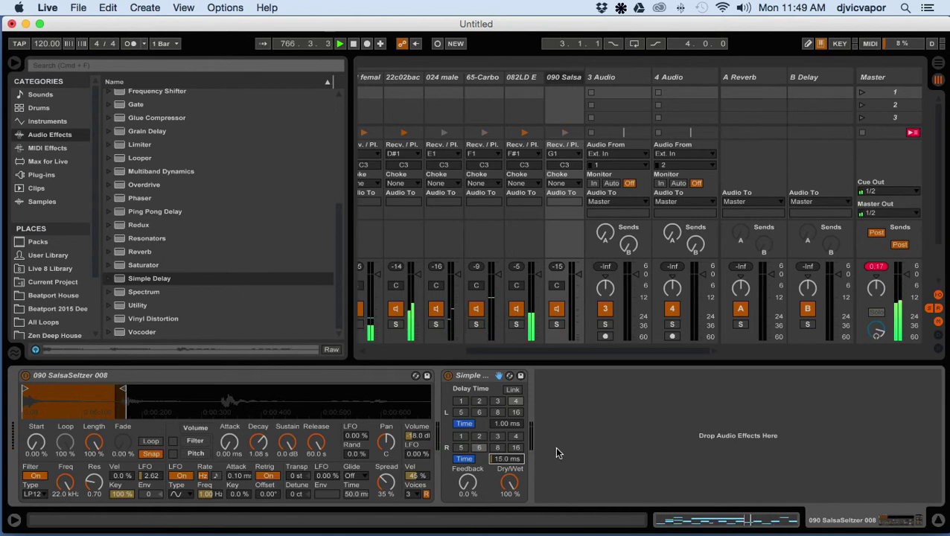
Add a Reverb after the Simple Delay on the SalsaSeltzer chain and set its Dry/Wet to 64 %.
left_click(118, 253)
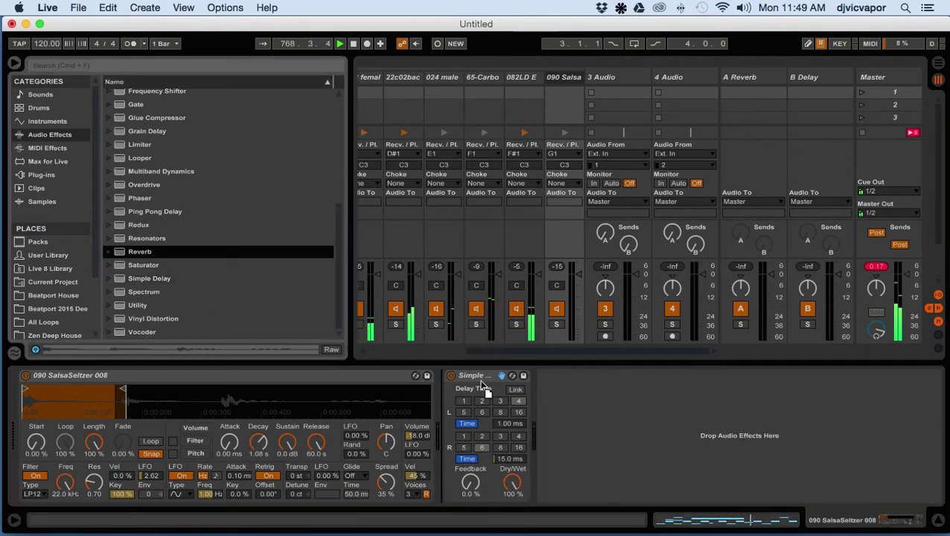
key("Return")
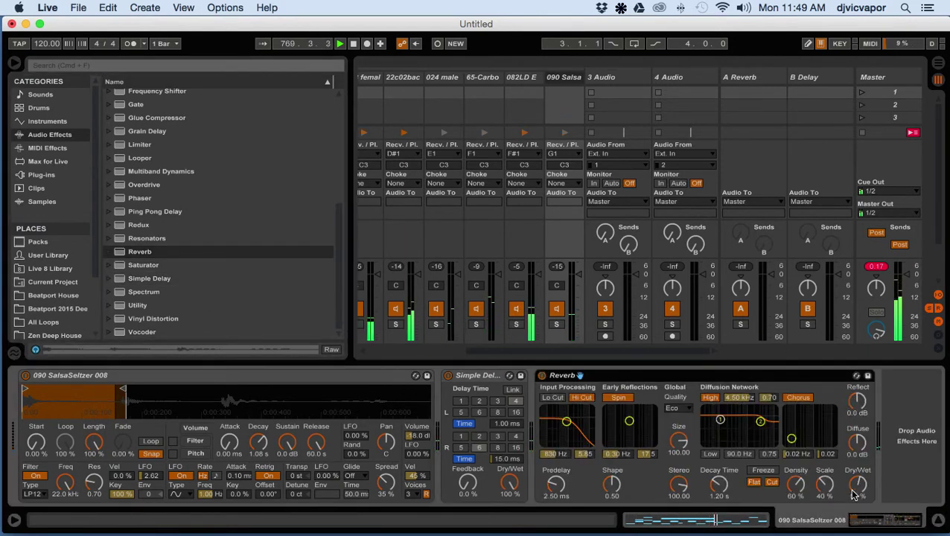
left_click_drag(854, 495, 854, 514)
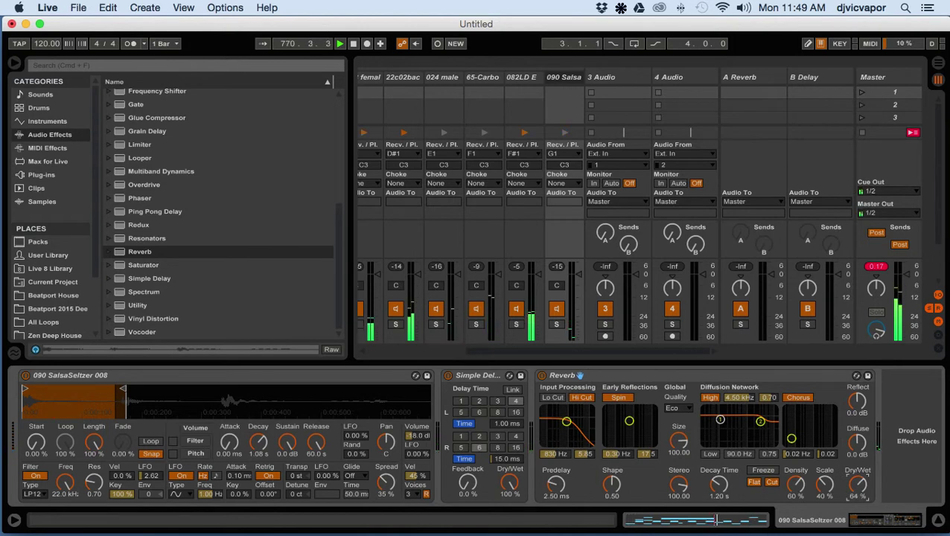
Configure the Reverb with Lo Cut only at about 8.82 kHz, High quality, 0.04 Hz chorus, 19.2 ms predelay and 1.68 s decay time.
left_click(582, 399)
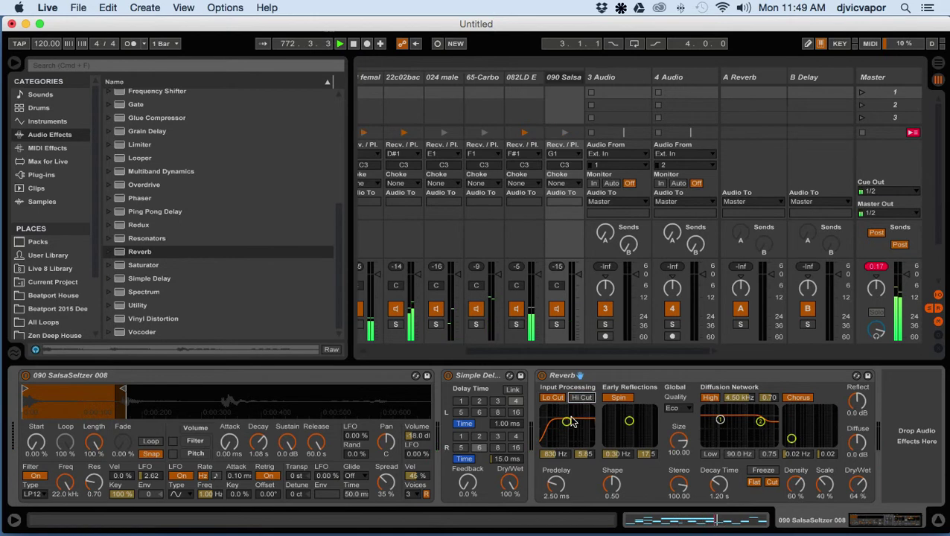
left_click_drag(570, 425, 580, 424)
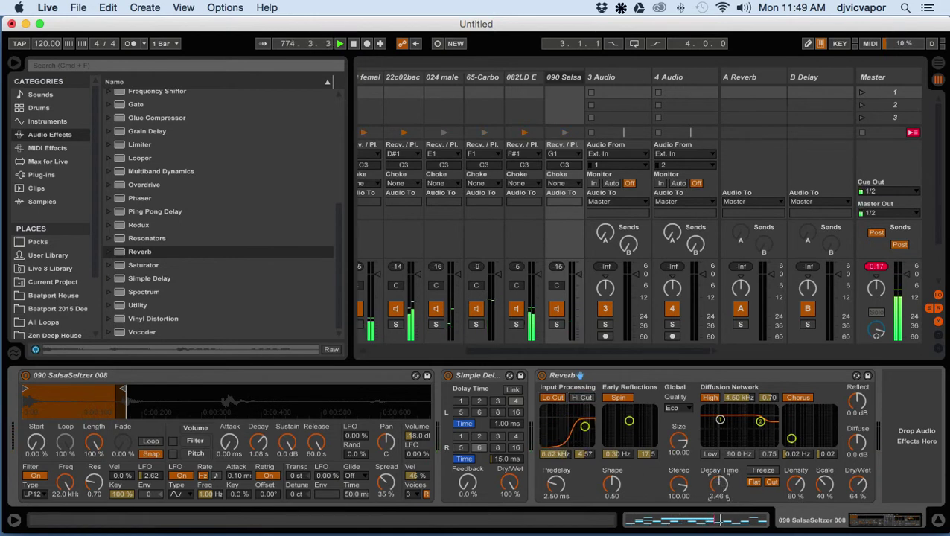
left_click(672, 407)
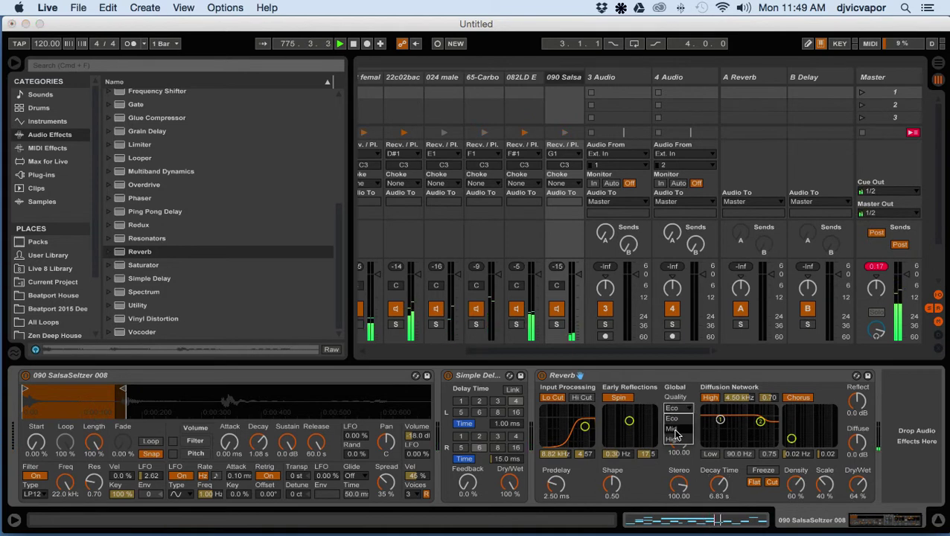
left_click(676, 437)
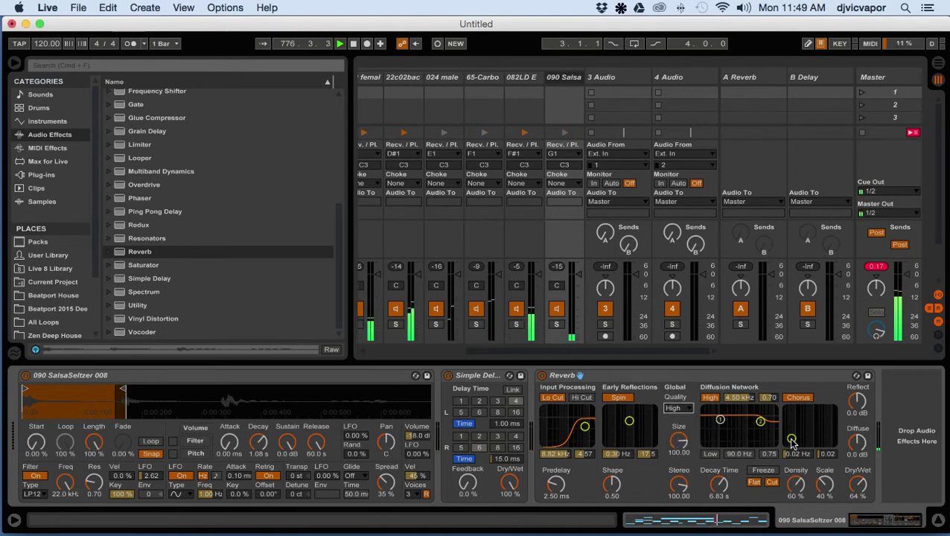
left_click_drag(796, 430, 796, 425)
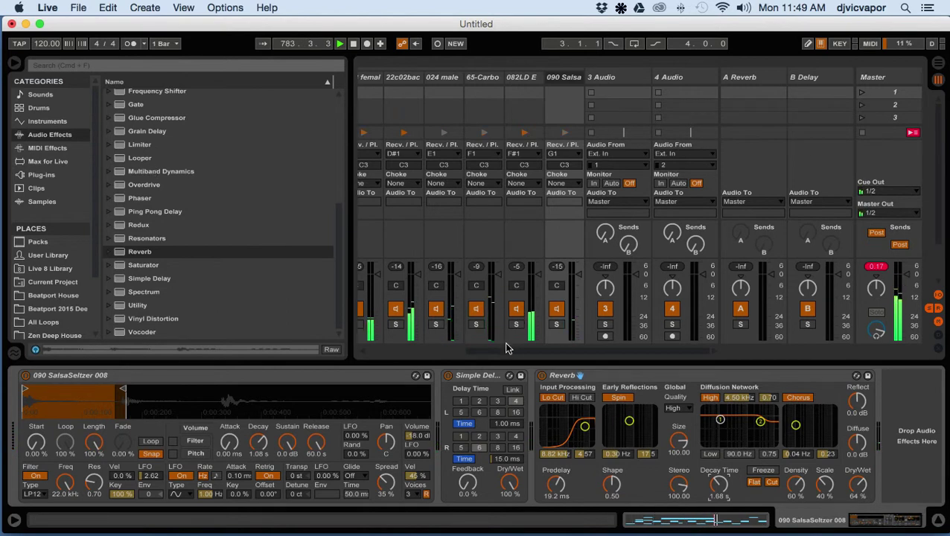
Show the devices of the 2 Drum Rack track and list all samples in the browser.
scroll(502, 354, "left", 5)
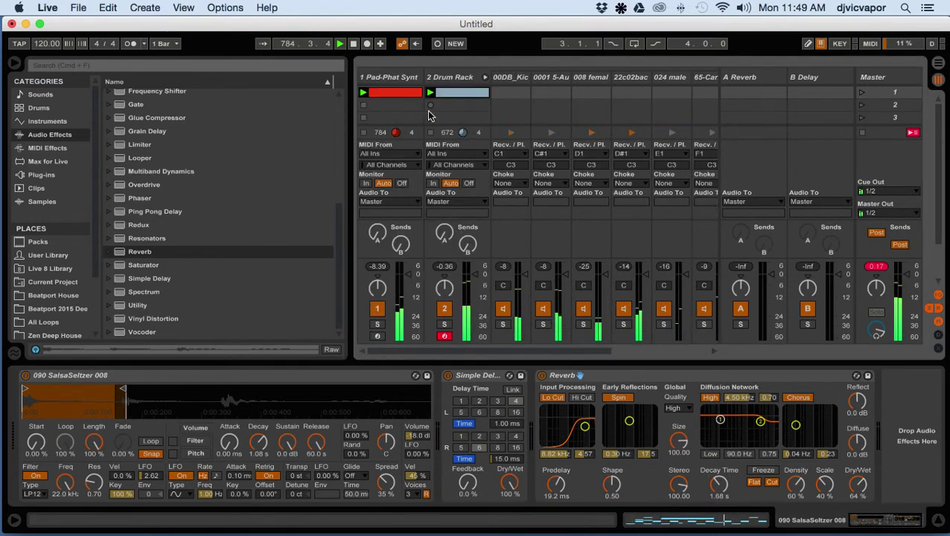
left_click(443, 79)
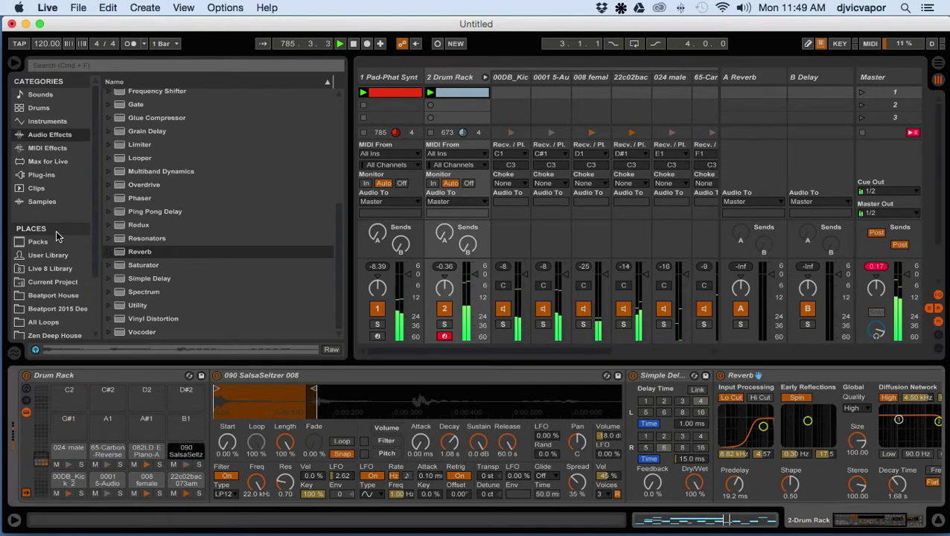
left_click(49, 96)
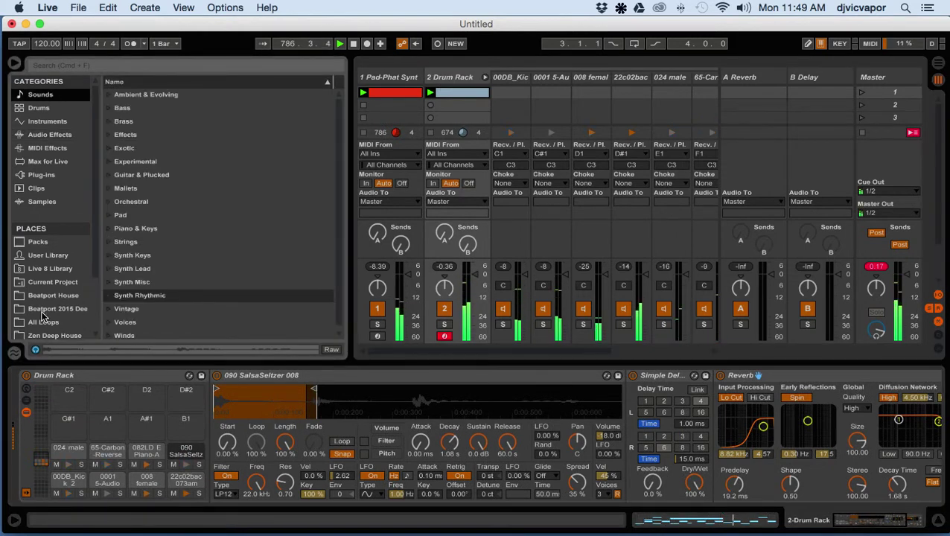
left_click(46, 203)
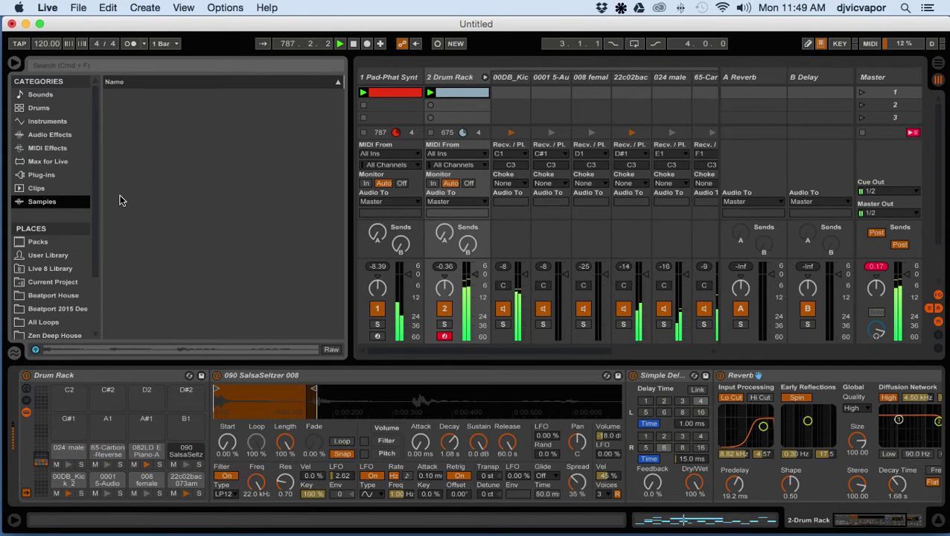
scroll(181, 246, "down", 3)
scroll(180, 249, "down", 2)
double_click(170, 269)
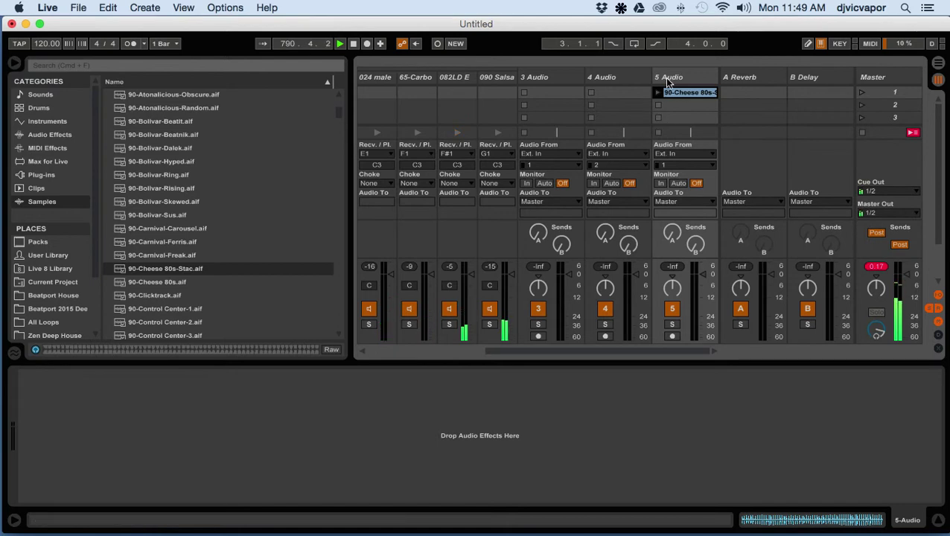
key("Delete")
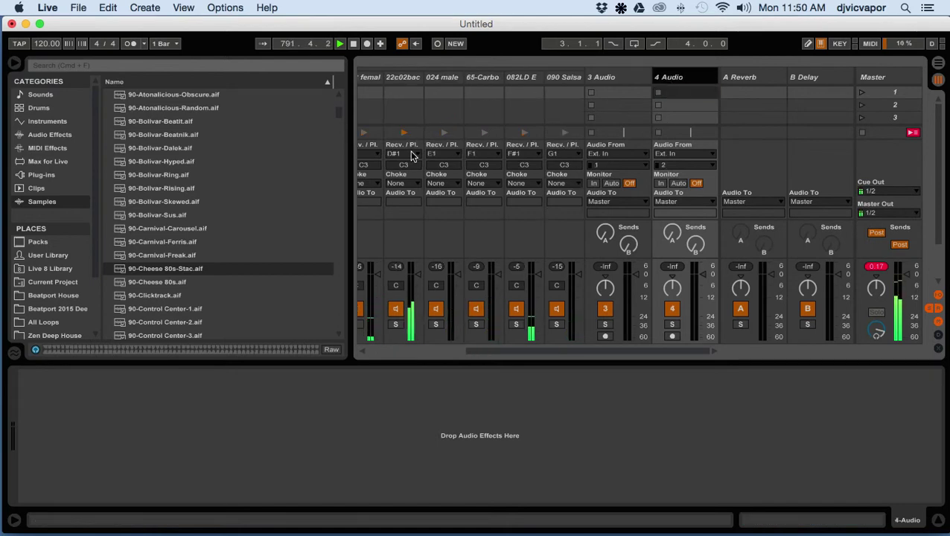
left_click_drag(513, 351, 365, 334)
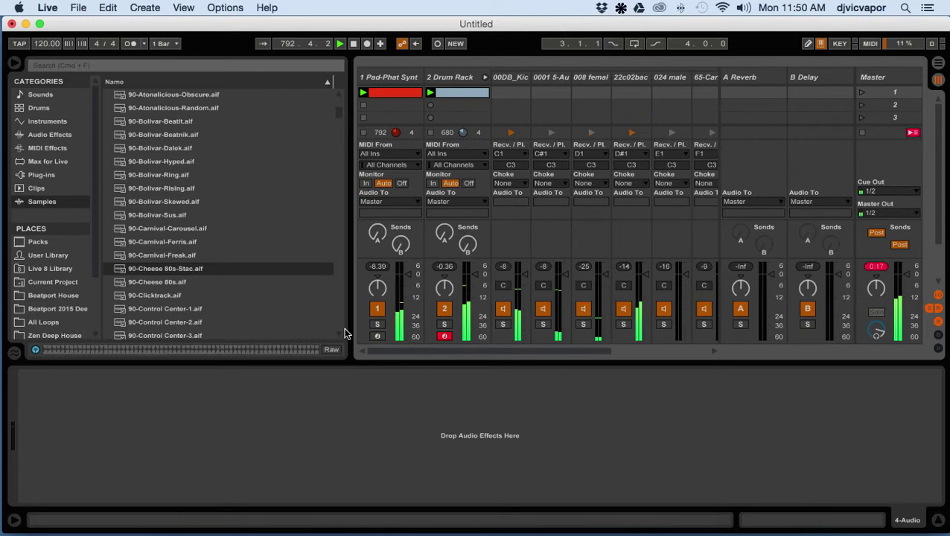
Audition the 90-series samples, including 90-Disjunct-Hi, 90-Manganese-Up, 90-Kernel, 90-Squirrelz-Fur and 90-Upright Creature, for another drum rack sound.
left_click(183, 272)
scroll(210, 229, "down", 5)
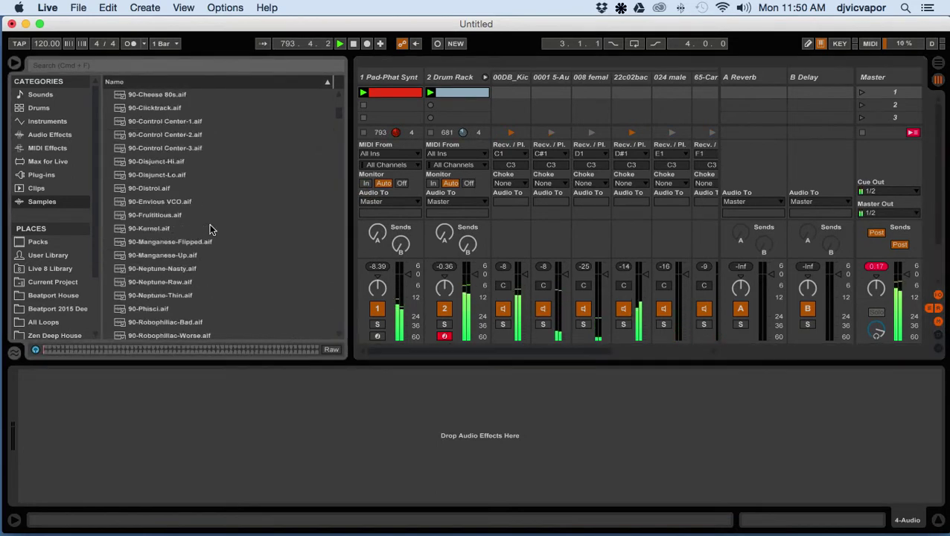
scroll(211, 229, "up", 1)
left_click(181, 189)
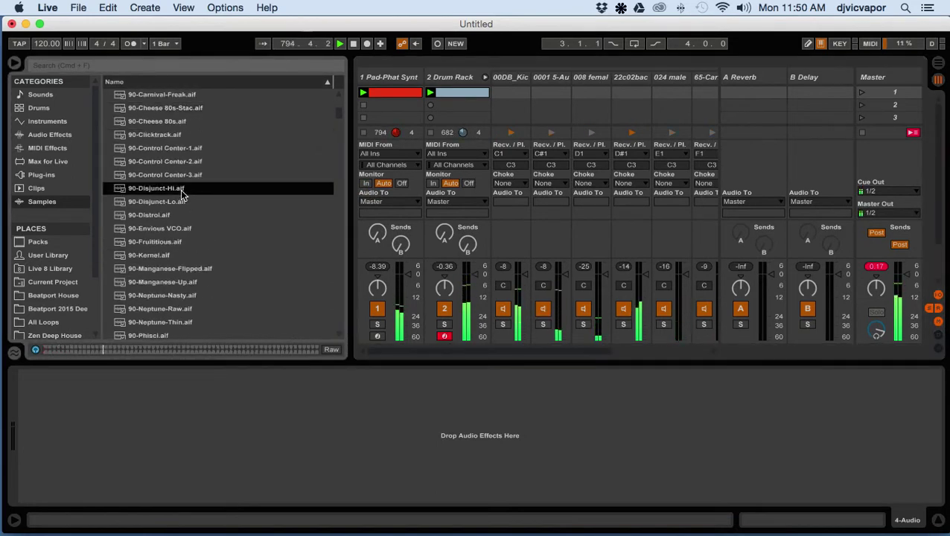
scroll(199, 228, "down", 1)
scroll(199, 228, "down", 1)
left_click(199, 229)
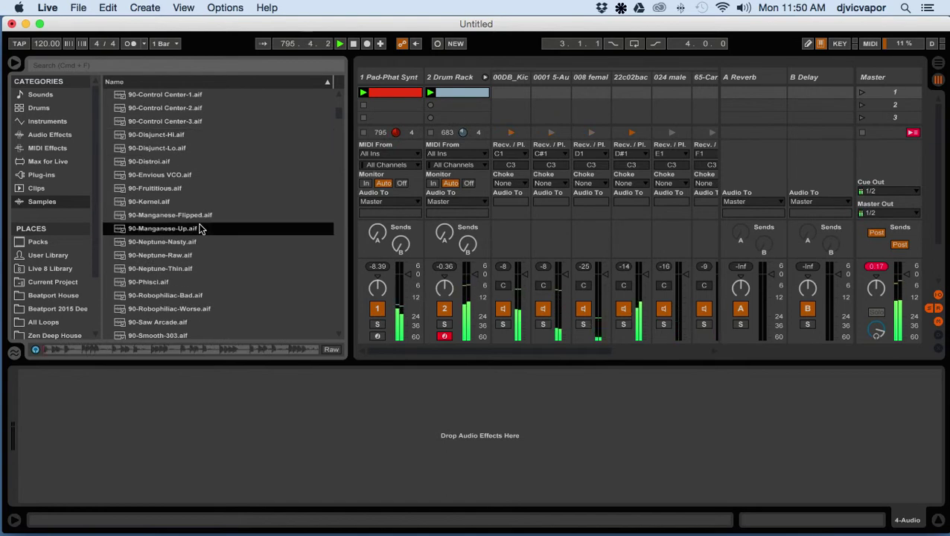
left_click(172, 199)
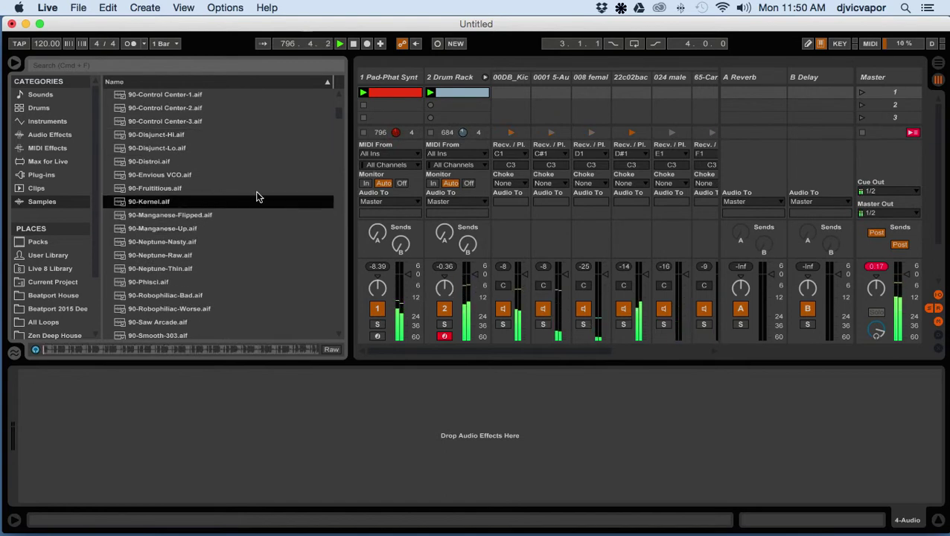
scroll(256, 192, "down", 2)
left_click(189, 297)
scroll(260, 248, "down", 3)
scroll(259, 246, "down", 2)
left_click(244, 244)
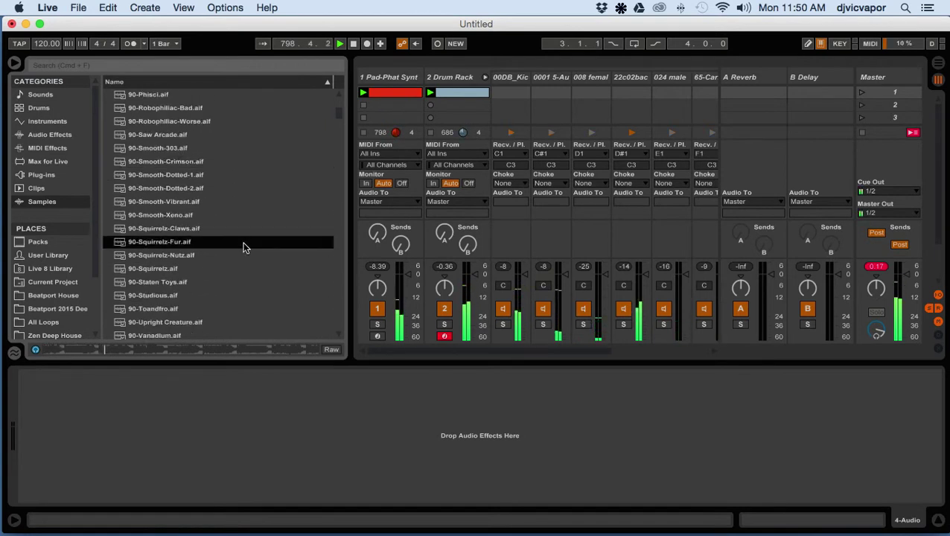
scroll(243, 247, "down", 3)
left_click(244, 247)
scroll(243, 248, "down", 2)
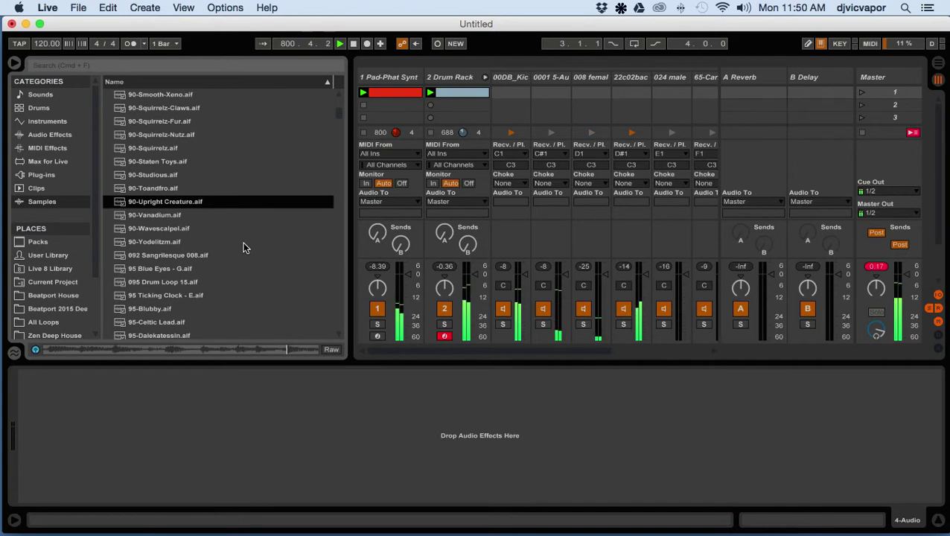
left_click(243, 248)
Preview samples further down the list, including AC hum2.wav, Acid Meltdown - C5.aif and the AE_TEXTURE sounds.
scroll(242, 248, "down", 10)
scroll(243, 248, "down", 20)
scroll(243, 248, "down", 20)
left_click(243, 247)
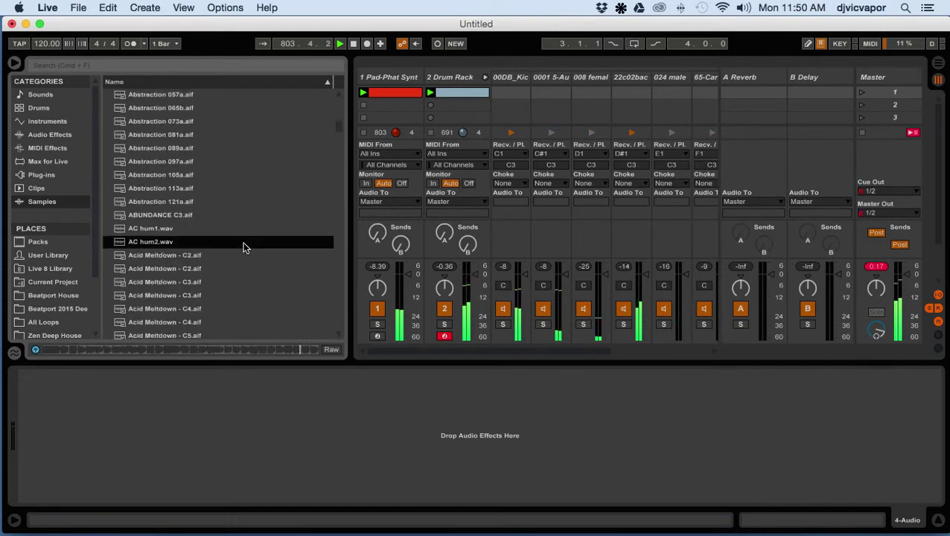
scroll(243, 248, "down", 5)
left_click(243, 248)
scroll(243, 248, "down", 5)
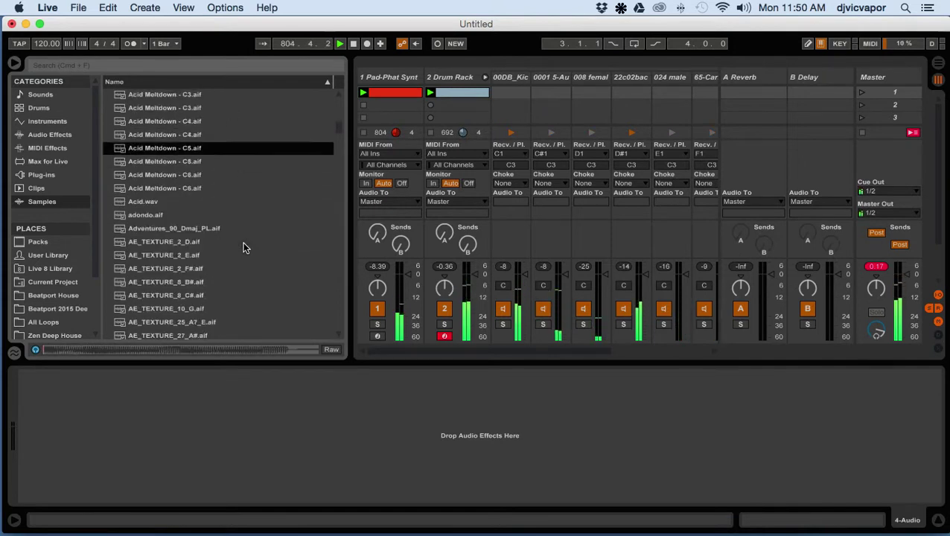
scroll(242, 248, "down", 1)
left_click(243, 247)
scroll(244, 247, "down", 8)
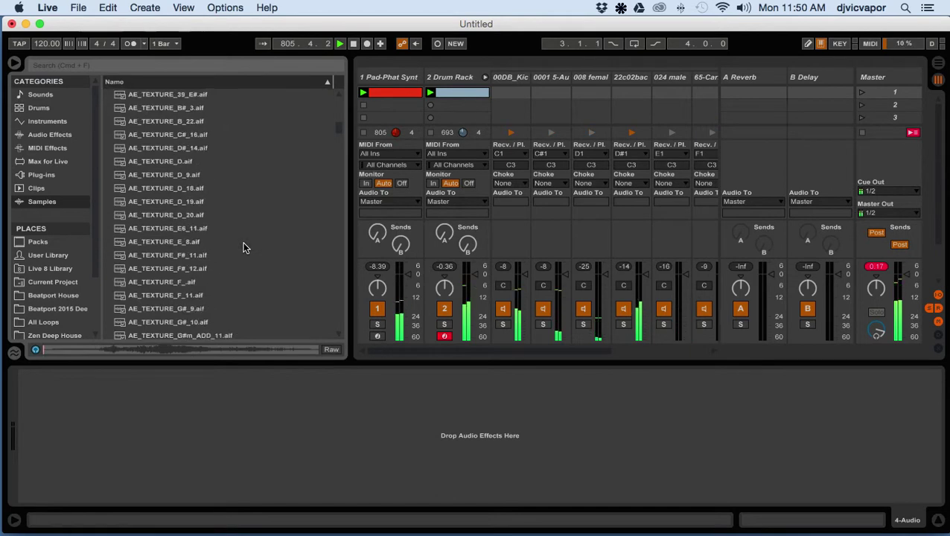
scroll(243, 248, "down", 8)
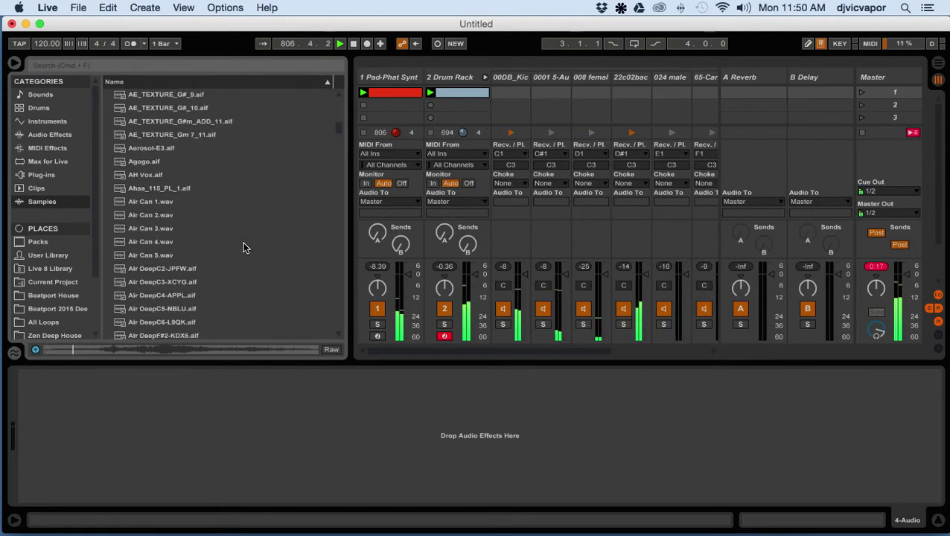
Audition samples from Air Can 1.wav through the Alphaphone group to Alpine Bass.aif for another drum rack sound.
left_click(167, 202)
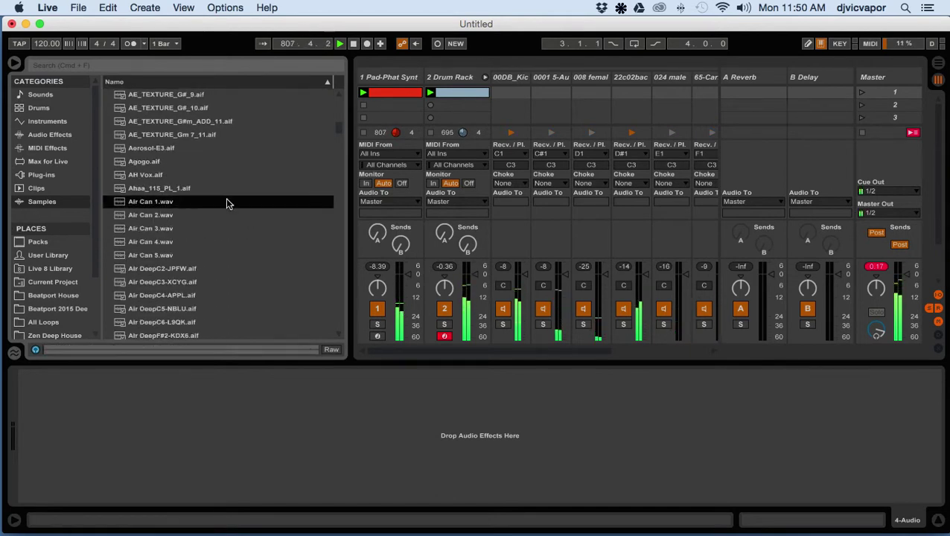
left_click(247, 228)
scroll(249, 239, "down", 3)
left_click(248, 239)
scroll(249, 240, "down", 6)
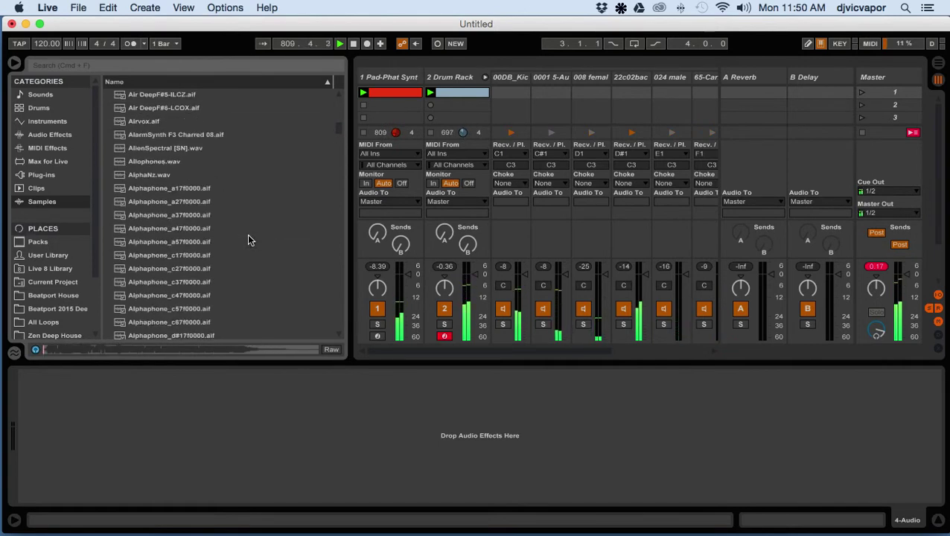
left_click(248, 228)
scroll(250, 227, "down", 7)
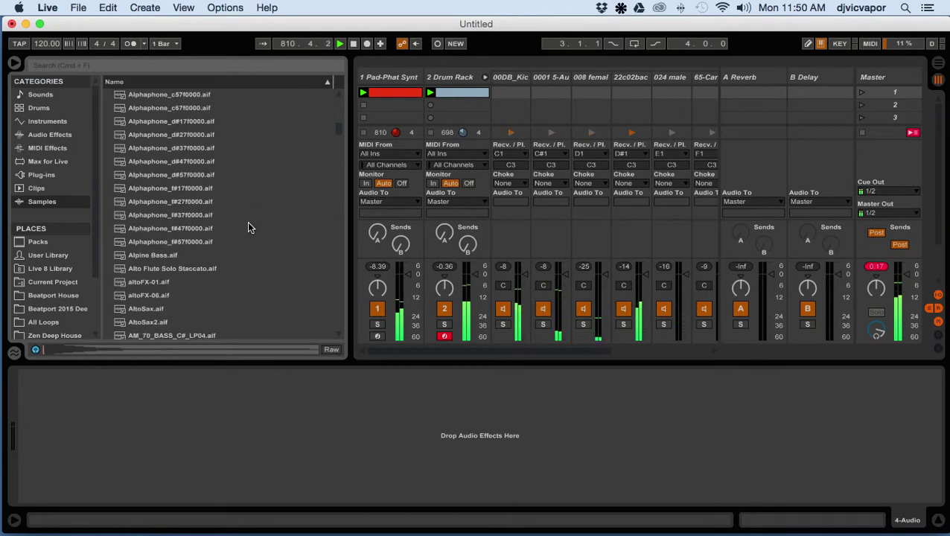
left_click(249, 242)
scroll(251, 245, "down", 5)
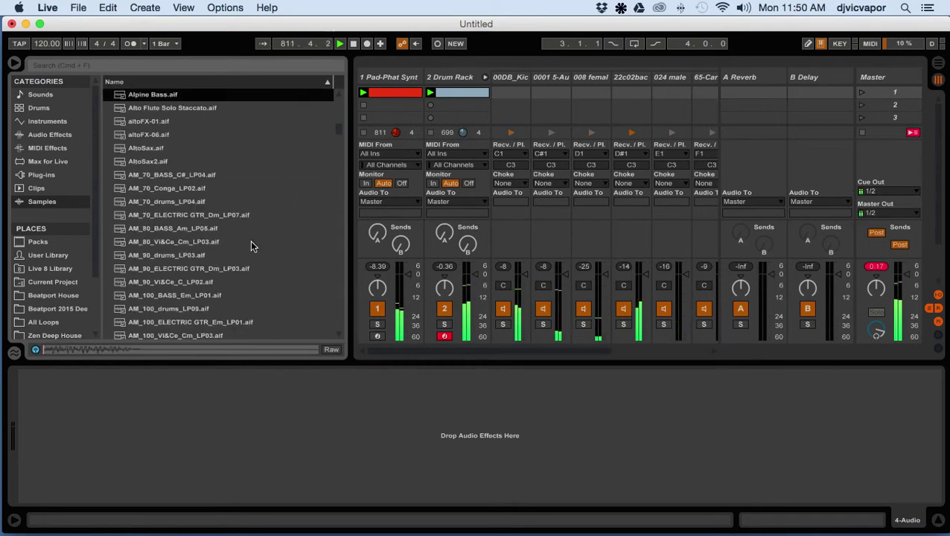
Preview the AM loop samples, including AM_80_Vi&Ce_Cm_LP03.aif and AM_110_drums_LP01.aif.
left_click(288, 242)
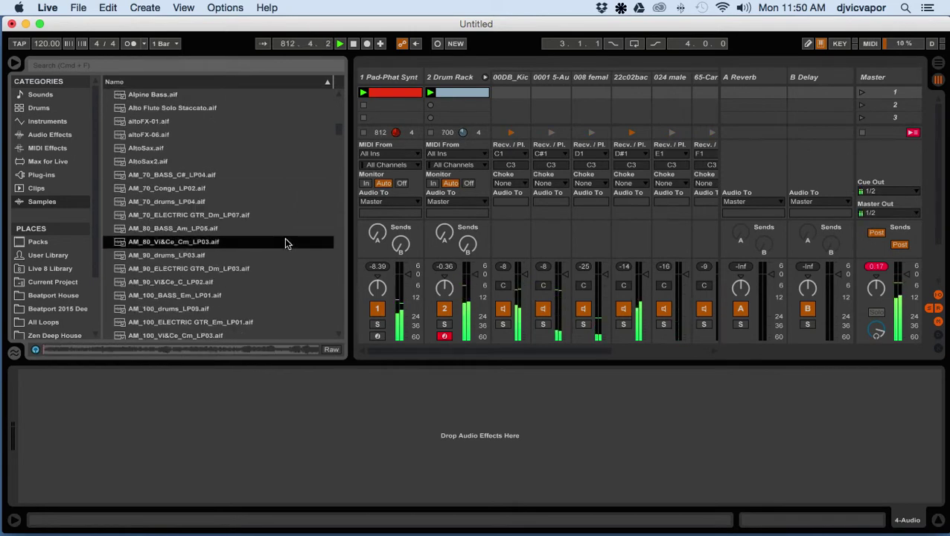
scroll(288, 243, "down", 3)
scroll(285, 239, "down", 1)
left_click(285, 241)
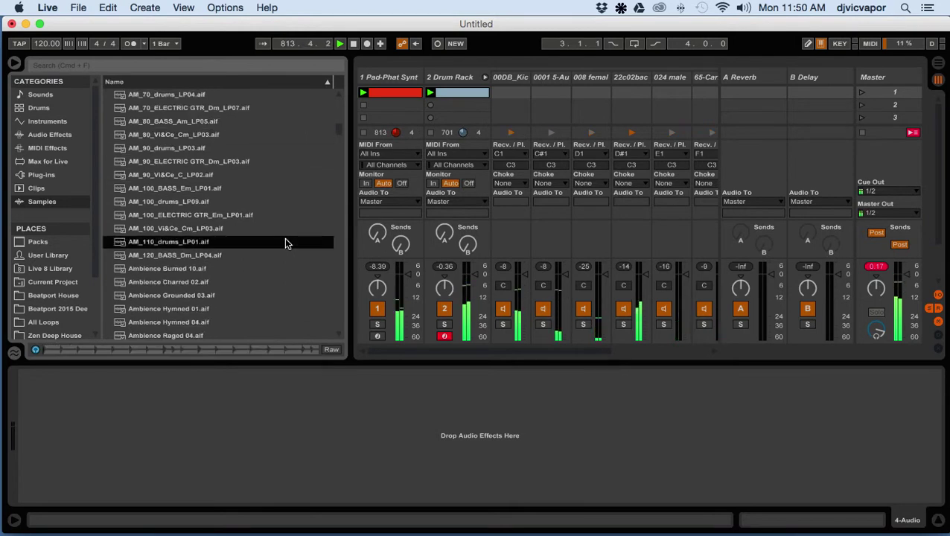
scroll(288, 243, "down", 1)
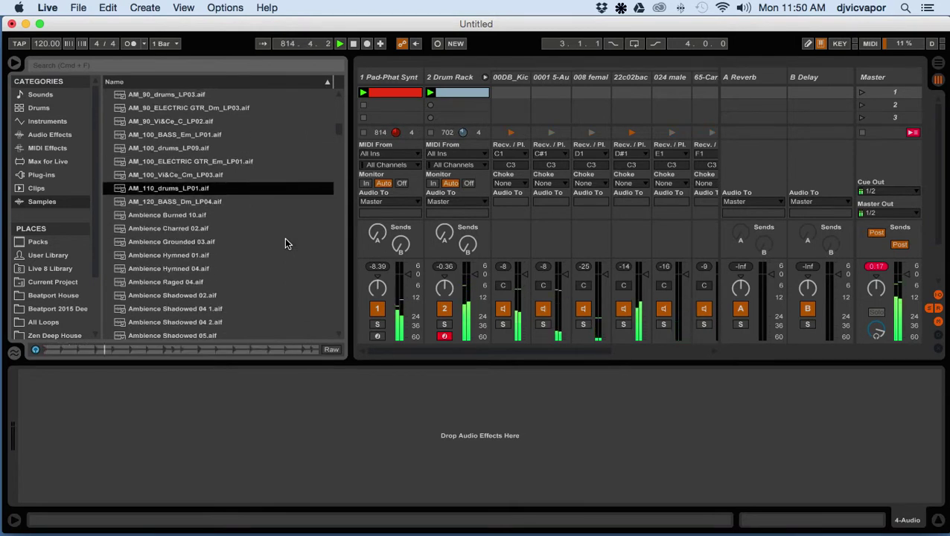
Audition the ambience samples, including Ambience Burned 10.aif, Ambience Shadowed 05.aif and Ambient Encounters - C6.aif.
left_click(282, 214)
scroll(281, 215, "down", 4)
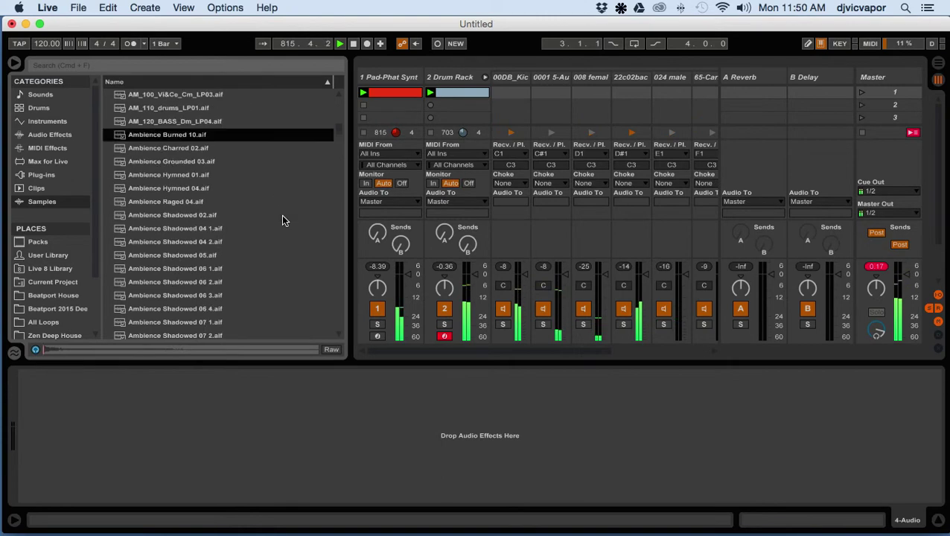
left_click(282, 225)
scroll(282, 224, "down", 3)
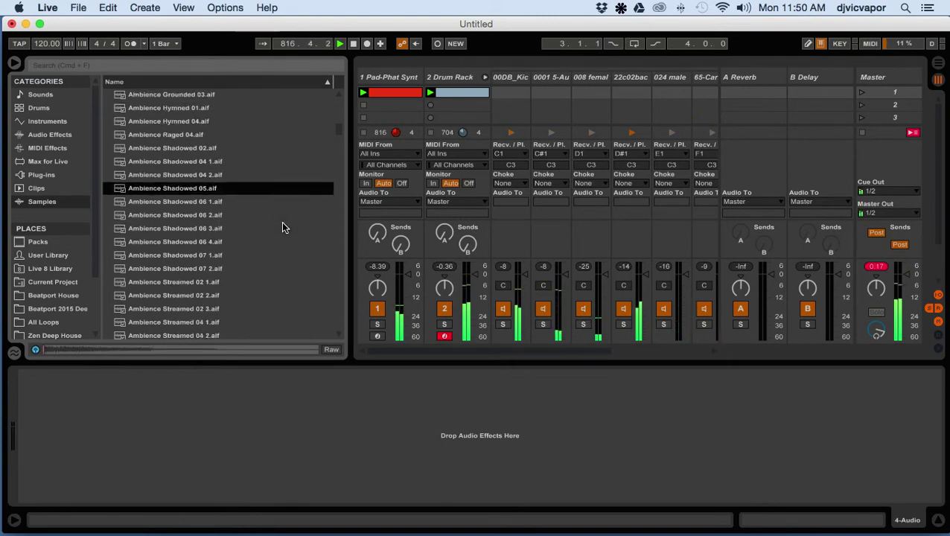
left_click(283, 227)
scroll(282, 223, "down", 7)
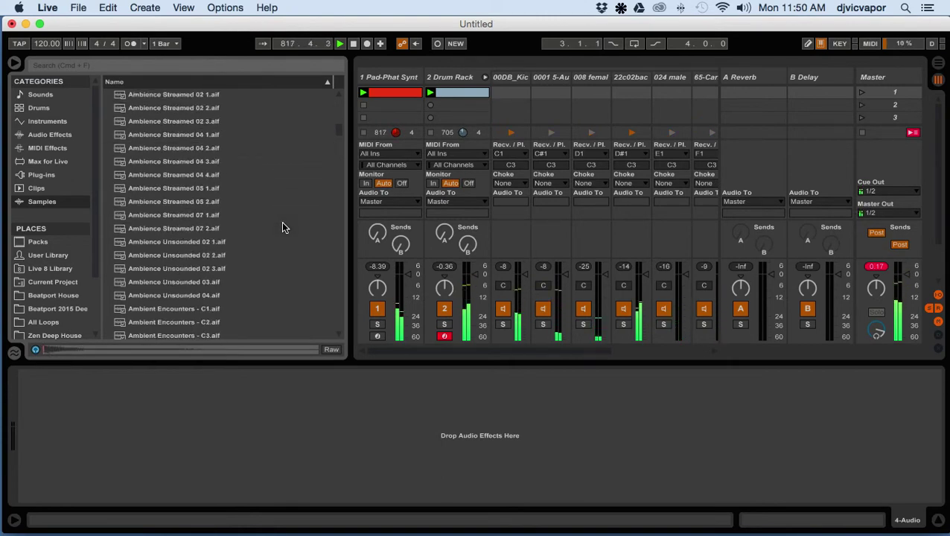
scroll(282, 227, "down", 3)
left_click(282, 227)
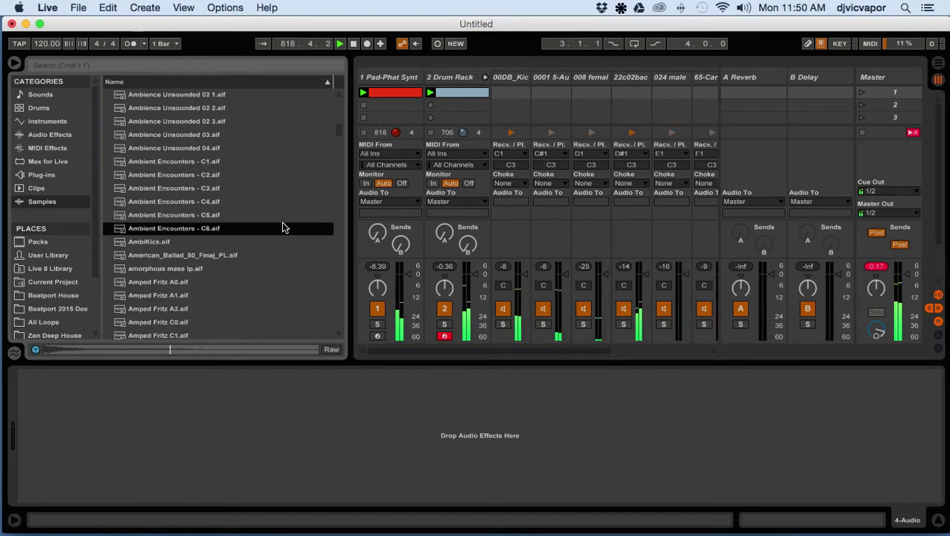
Preview the Amped Fritz samples, including A2 and D#2, and continue down the list to Analog KatC4-BPNQ.aif.
scroll(283, 227, "down", 3)
left_click(281, 228)
scroll(282, 227, "down", 3)
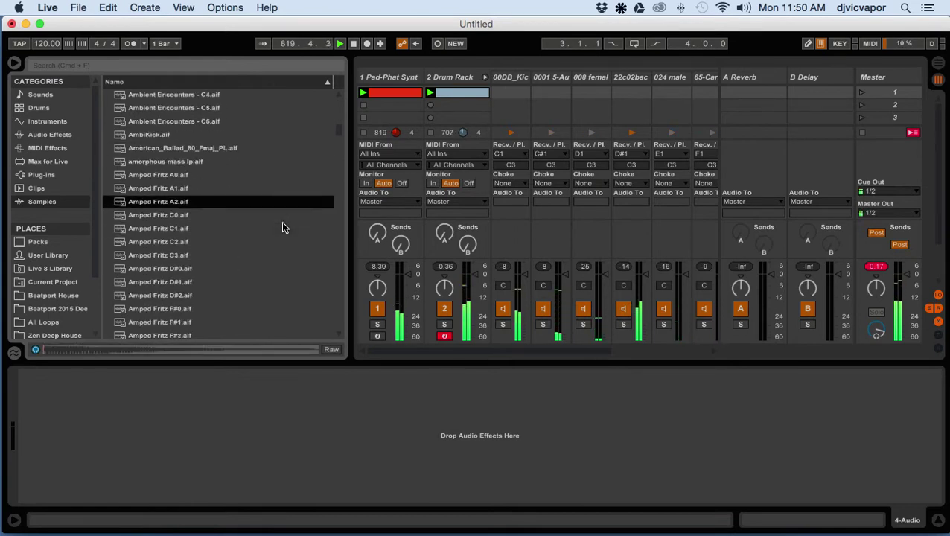
left_click(282, 227)
scroll(282, 227, "down", 3)
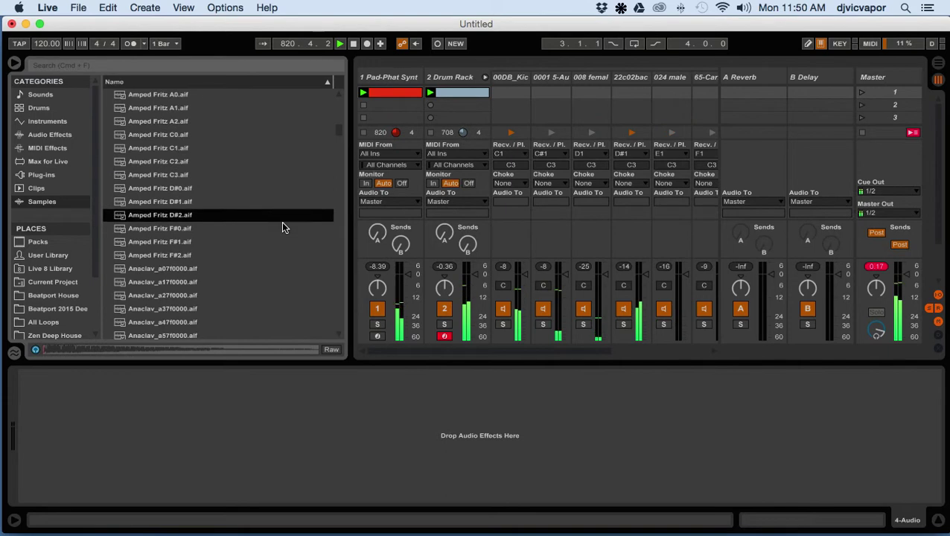
left_click(282, 227)
scroll(282, 228, "down", 6)
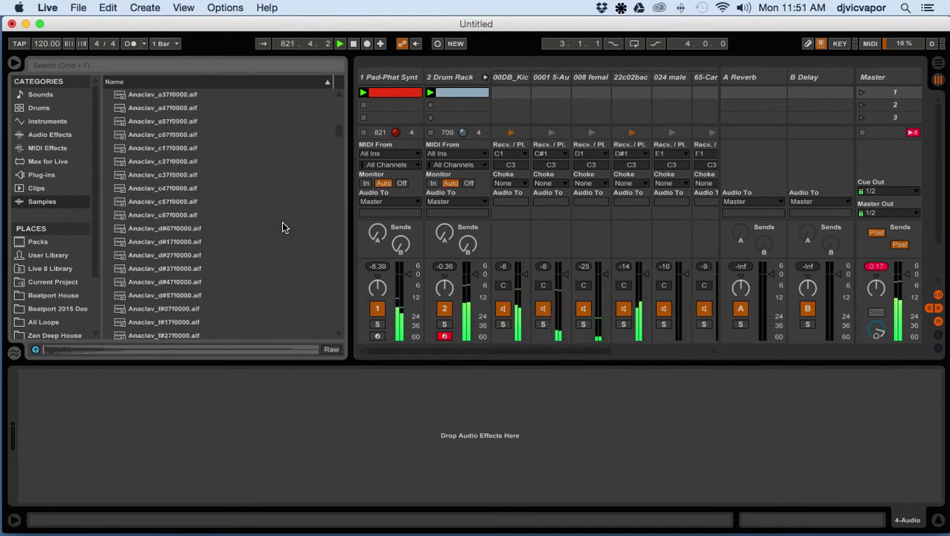
left_click(281, 228)
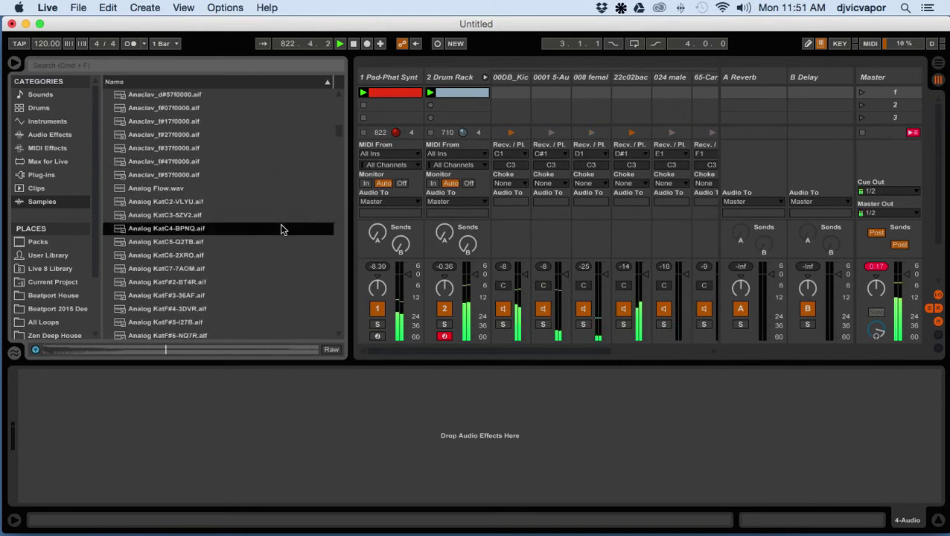
Audition and compare analogBully_digipizz.aif, analogBully_digipizz2.aif and analogBully_digipizz3.aif.
scroll(282, 228, "down", 5)
left_click(281, 228)
scroll(281, 228, "down", 6)
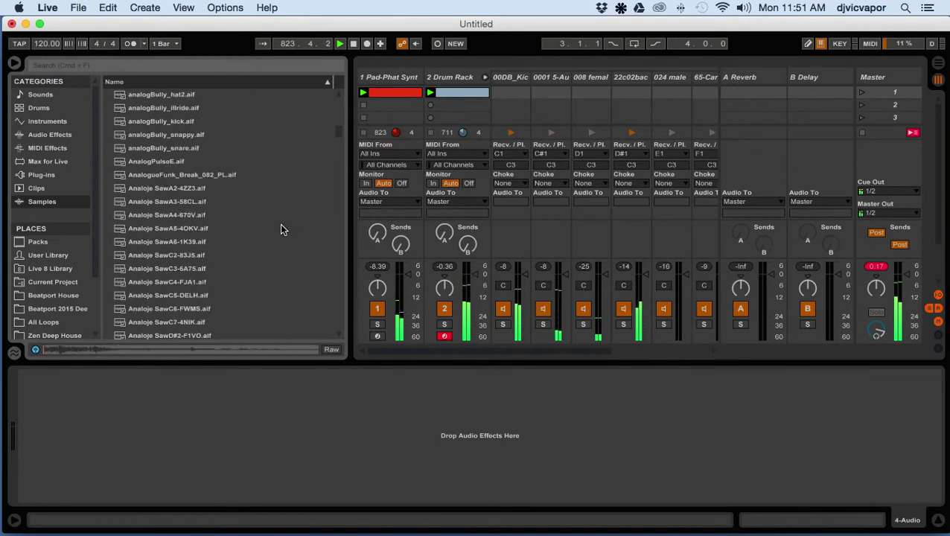
scroll(280, 223, "up", 3)
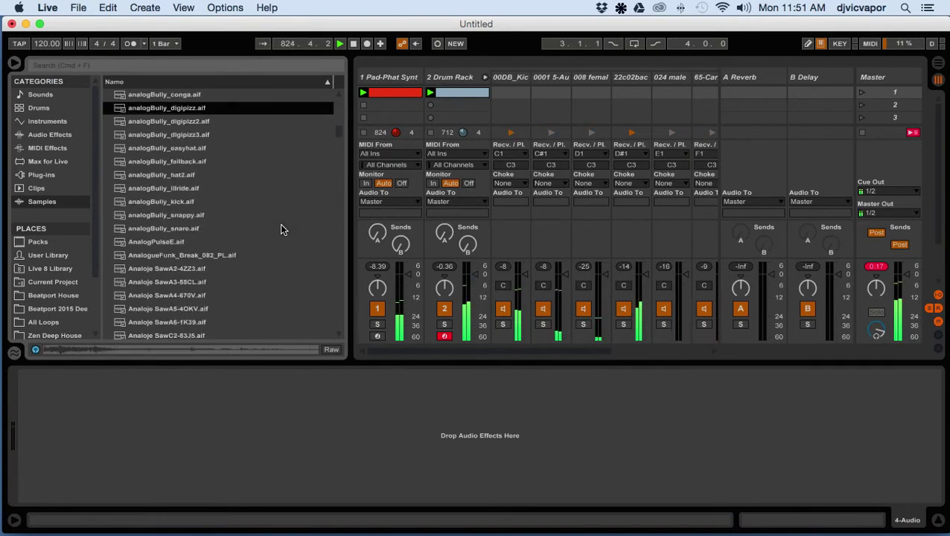
left_click(218, 123)
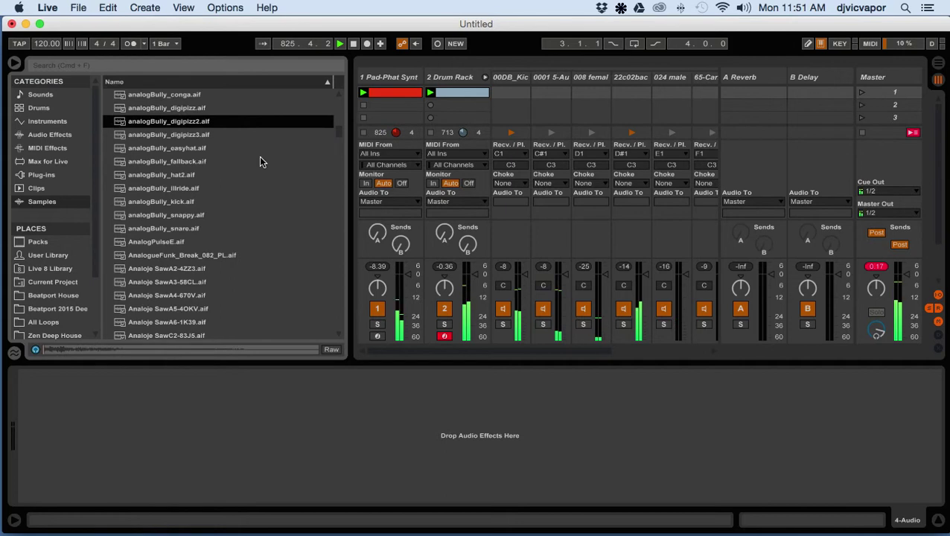
left_click(232, 137)
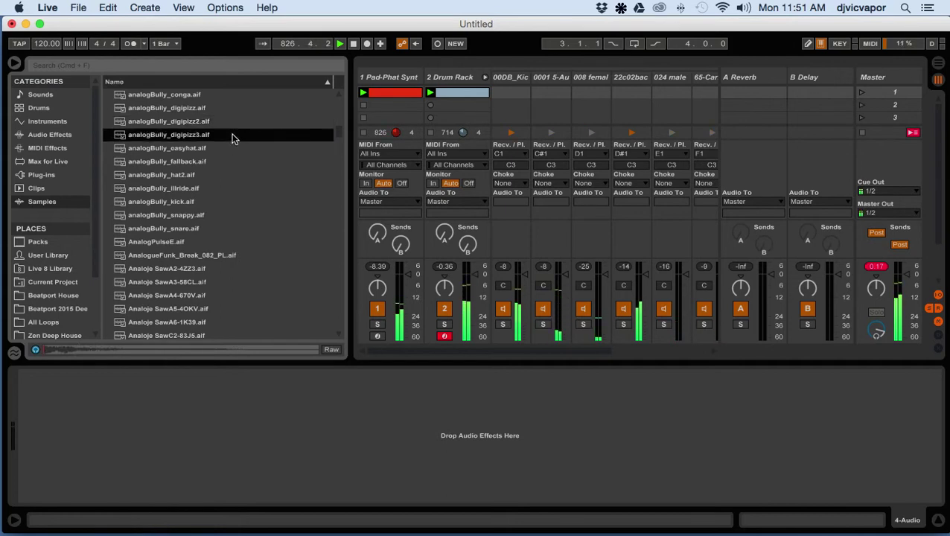
left_click(234, 122)
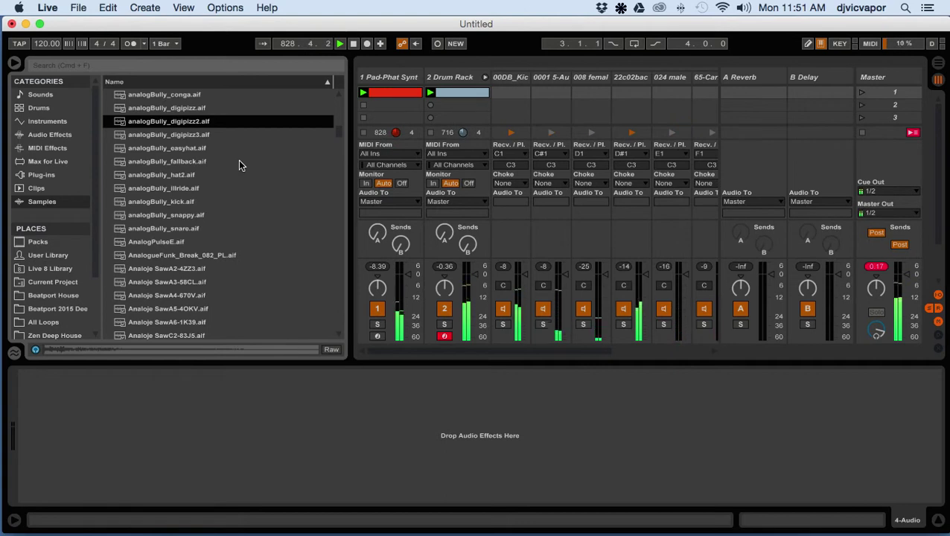
Load analogBully_digipizz2.aif onto the empty G#1 pad of the 2 Drum Rack track.
left_click(446, 81)
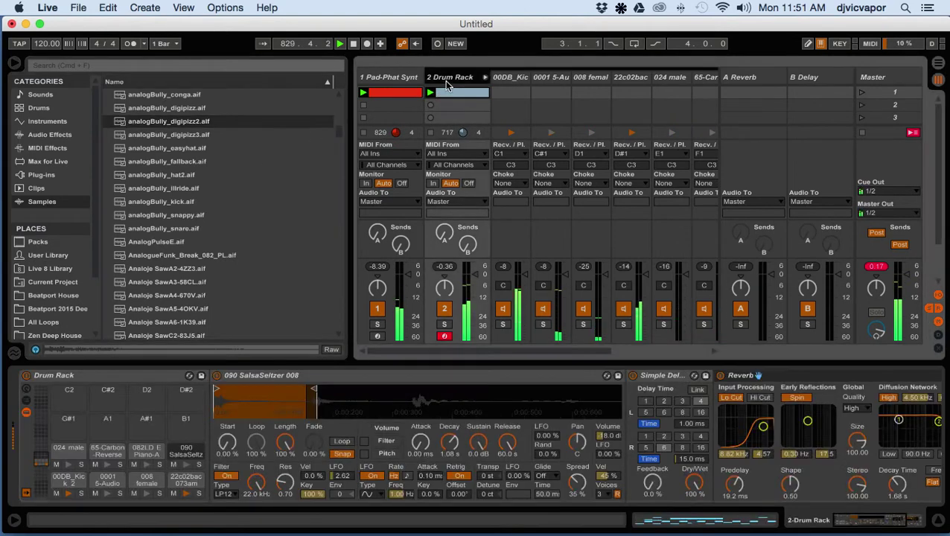
left_click(123, 122)
left_click_drag(72, 402, 70, 434)
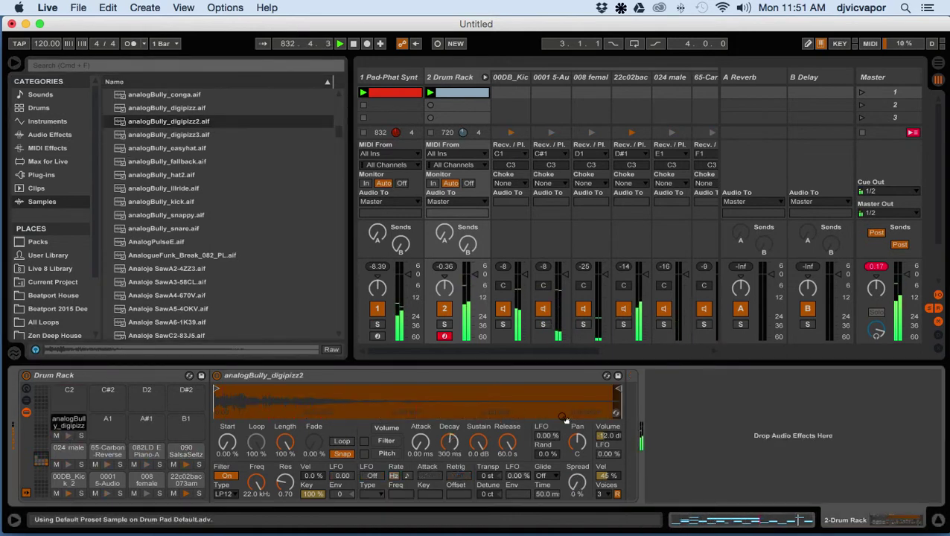
Add a sixteenth analogBully_digipizz2 note to the drum rack clip and place it at 1.1.1.
double_click(460, 93)
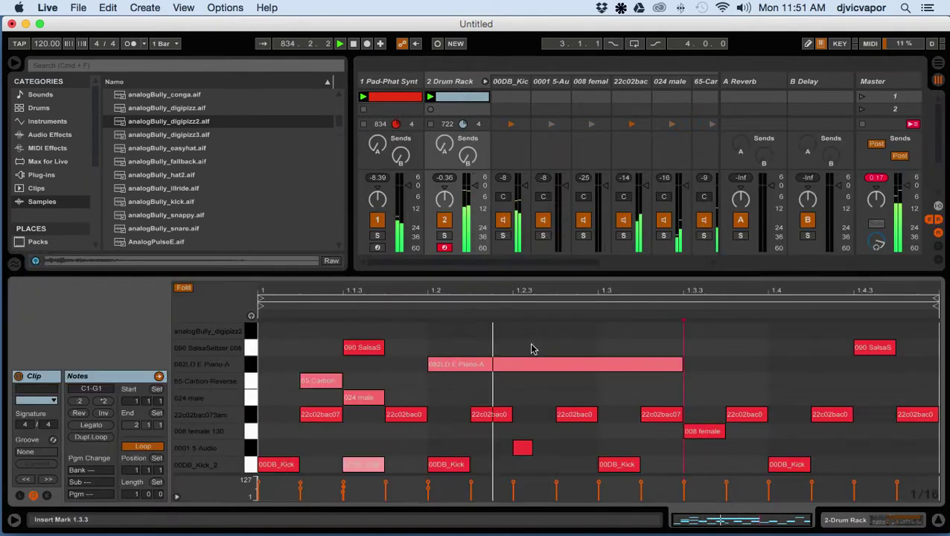
double_click(443, 330)
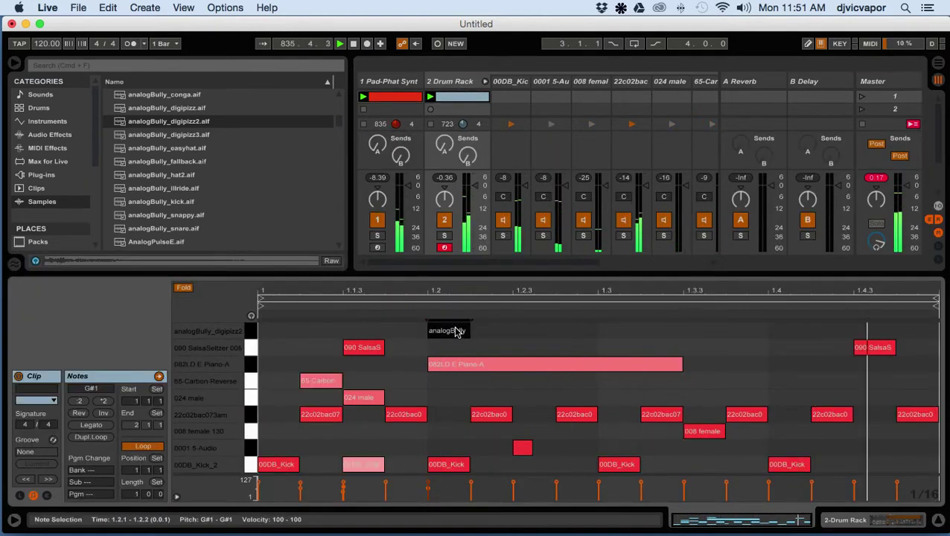
key("Left")
key("Left")
key("Left")
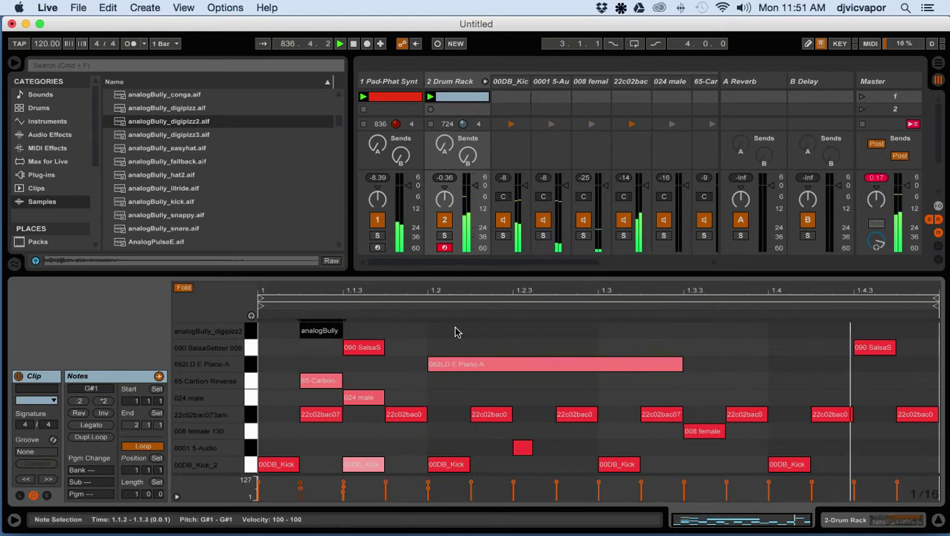
key("Left")
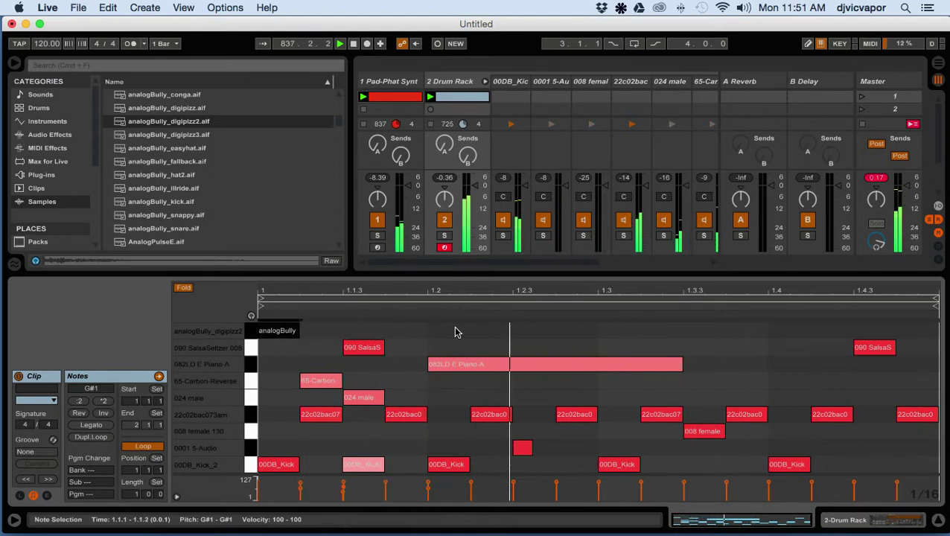
Try a second analogBully_digipizz2 note at 1.4, shift it back to 1.3.2, and delete it.
double_click(782, 333)
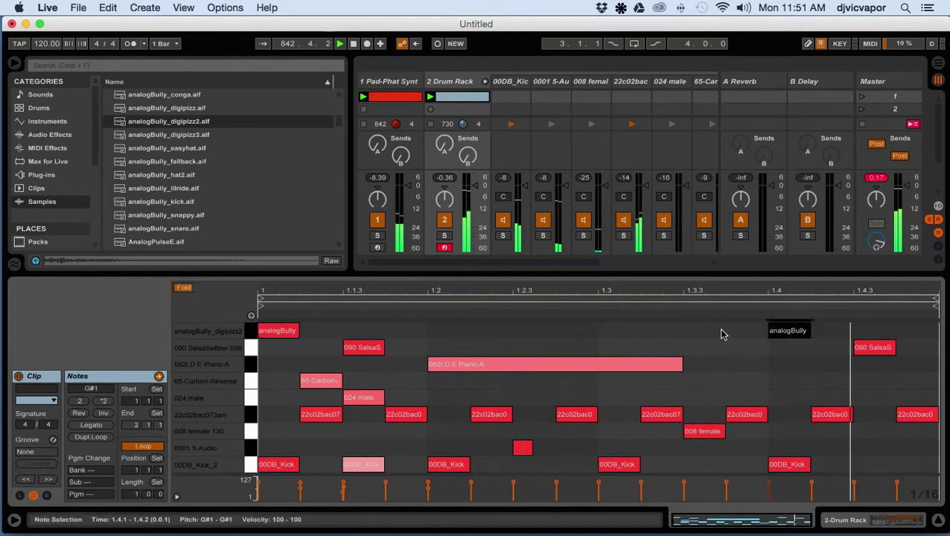
key("Left")
key("Left")
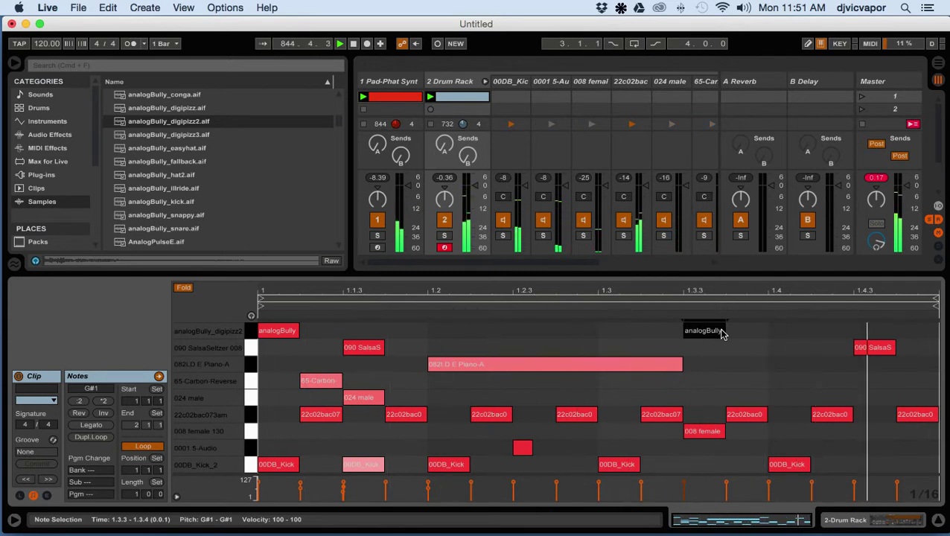
key("Left")
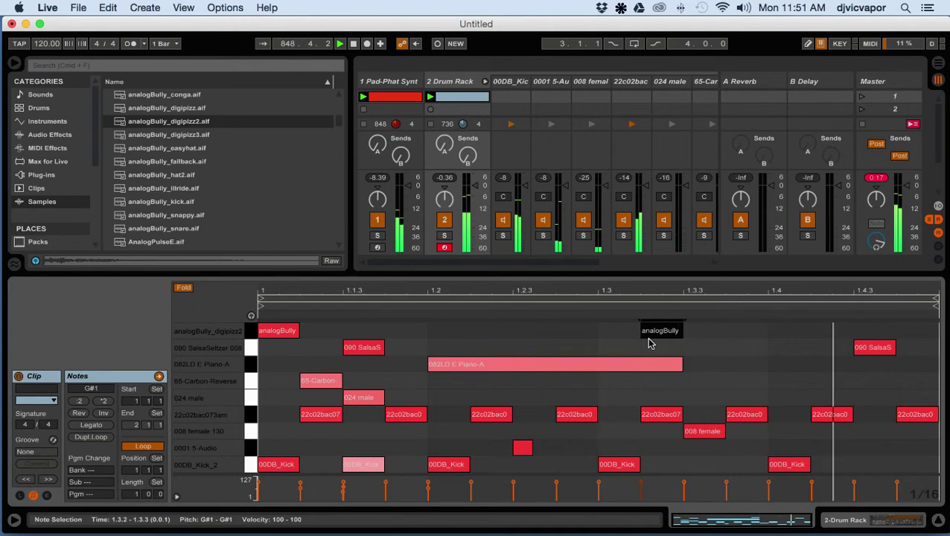
left_click(707, 334)
left_click(600, 325, "shift")
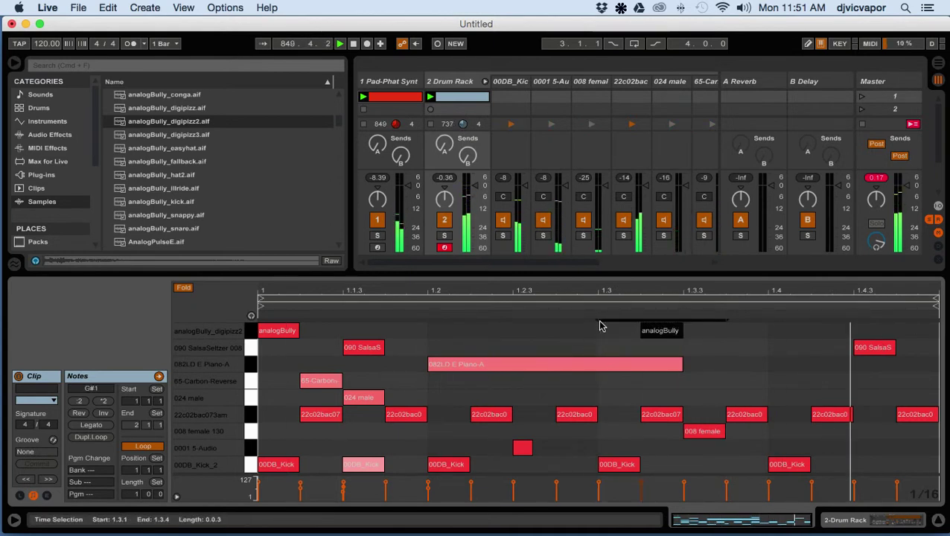
key("Delete")
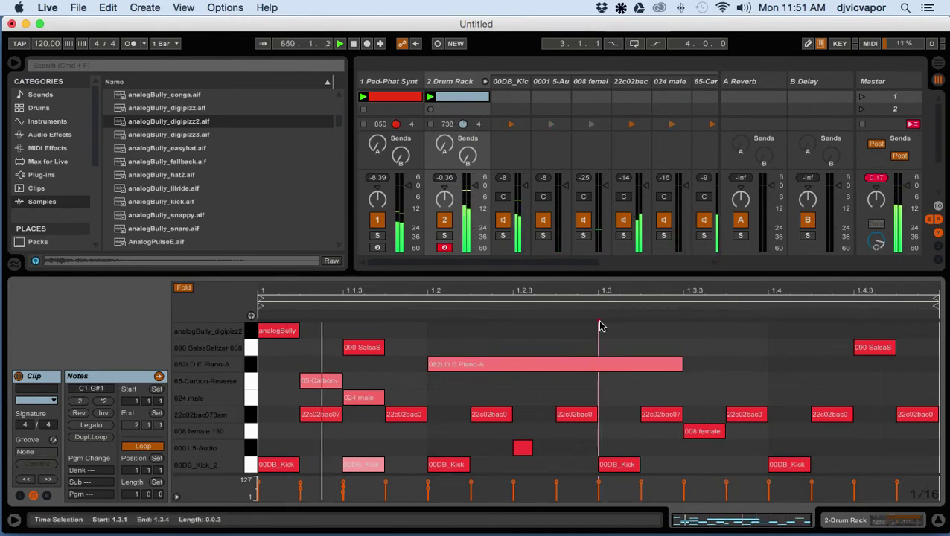
Set the analogBully_digipizz2 sampler's attack to 310 ms, spread to 22 % and filter frequency to 1.52 kHz, and mute its pad.
left_click(460, 87)
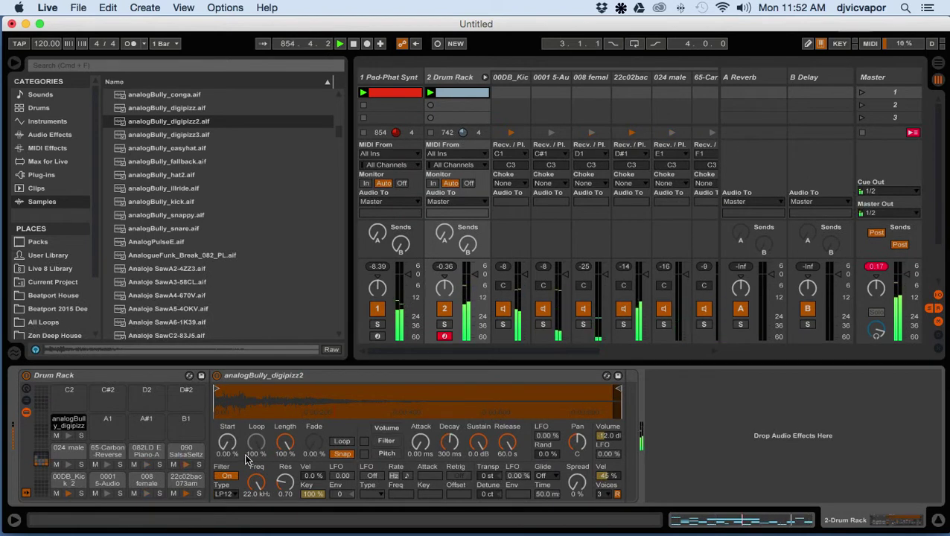
left_click_drag(419, 444, 418, 430)
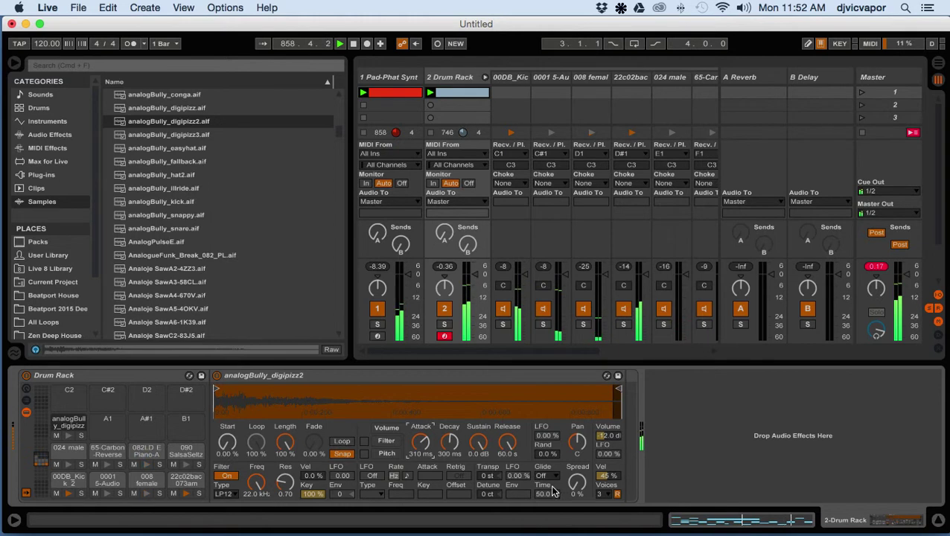
left_click_drag(577, 483, 577, 475)
left_click_drag(252, 496, 252, 524)
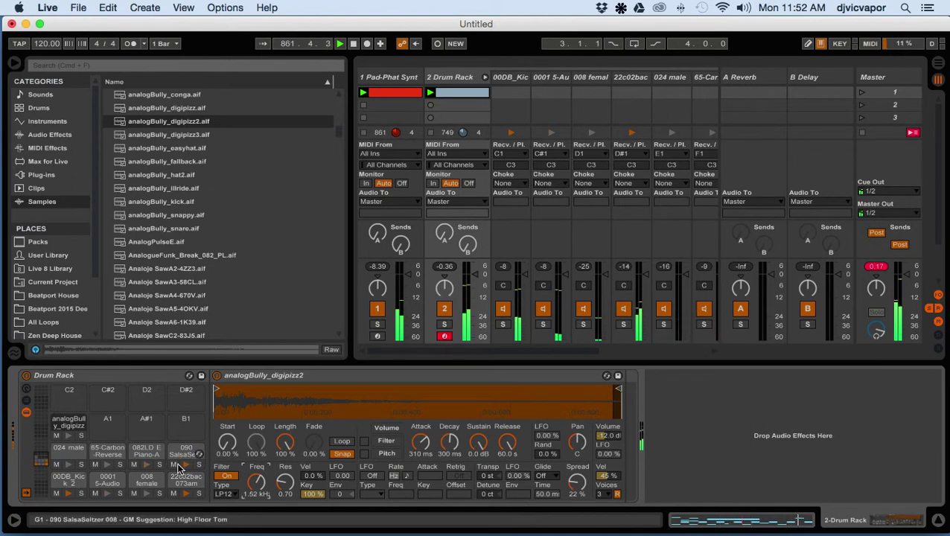
left_click(56, 435)
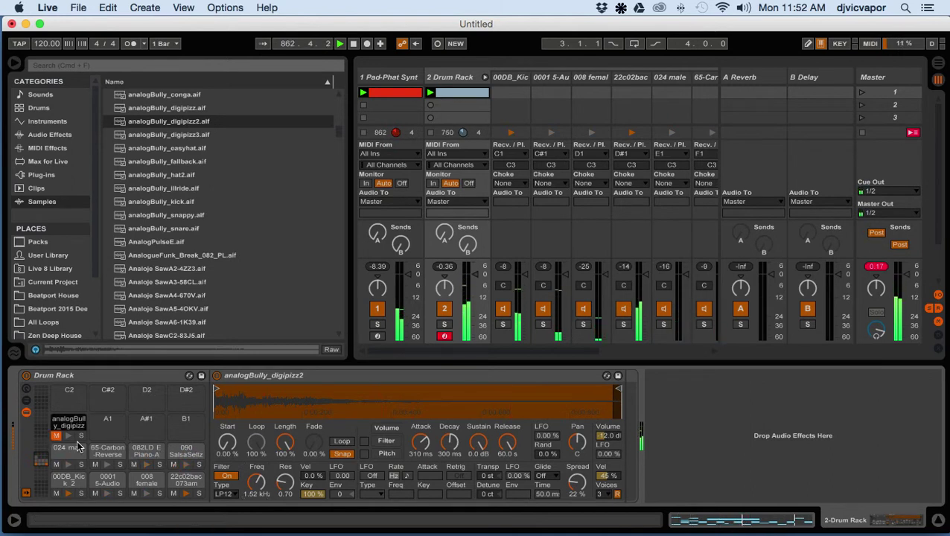
Solo the analogBully_digipizz2 pad and set its sampler's filter frequency to 3.17 kHz.
mouse_move(257, 484)
left_mouse_down()
mouse_move(257, 474)
mouse_move(256, 490)
left_mouse_up()
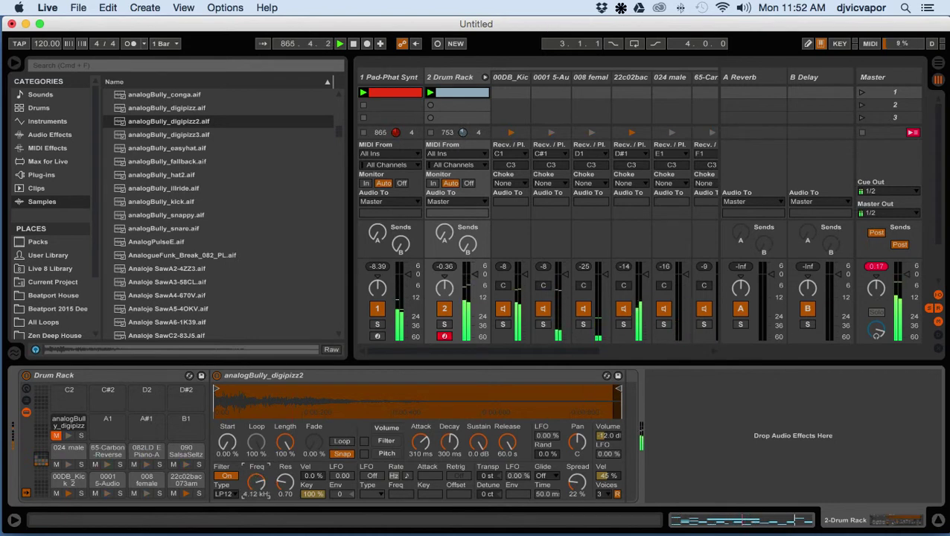
left_click(81, 436)
left_click_drag(250, 485, 250, 489)
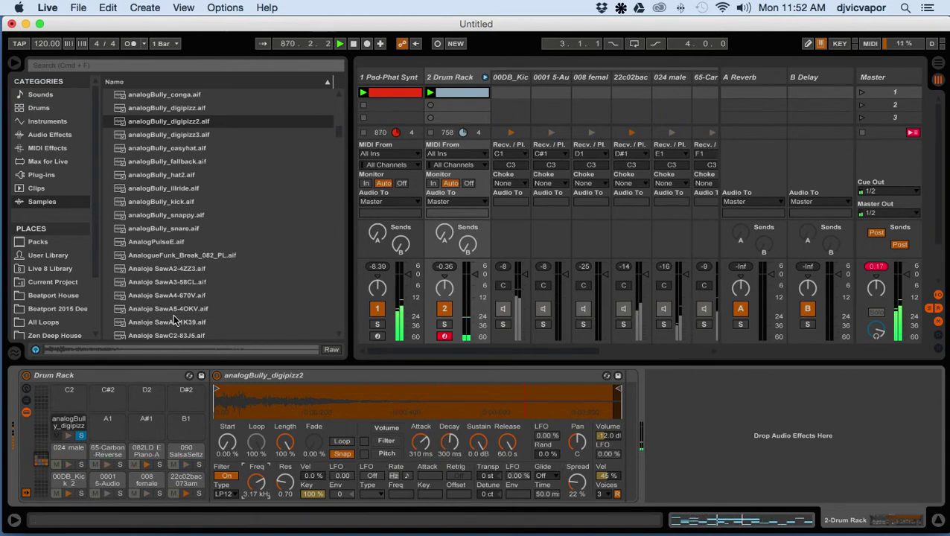
Add the Beat Repeat audio effect after the sampler in the analogBully_digipizz2 pad's chain.
left_click(63, 138)
scroll(128, 188, "up", 5)
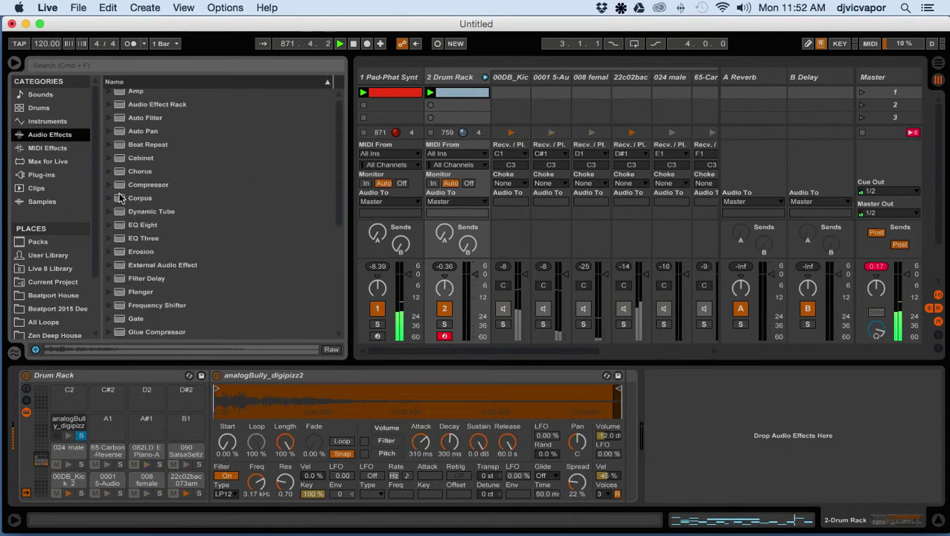
scroll(119, 193, "up", 1)
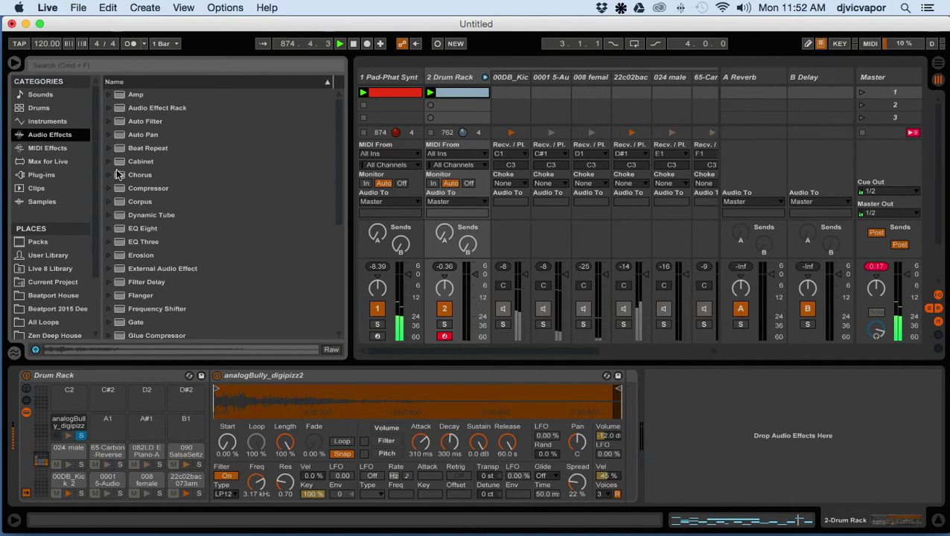
left_click_drag(124, 148, 662, 427)
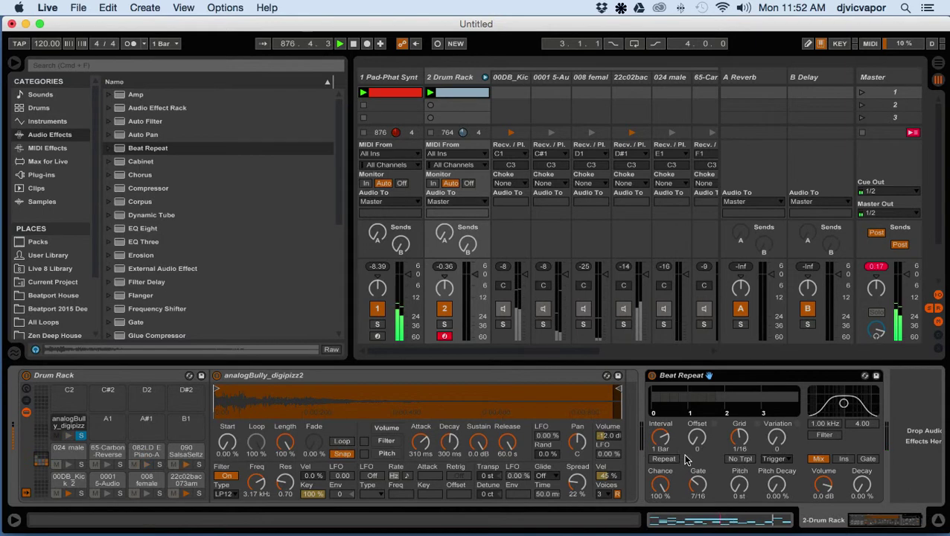
Set Beat Repeat to Insert mode with an offset of 2/16 and a chance of 16.7 %.
left_click(843, 459)
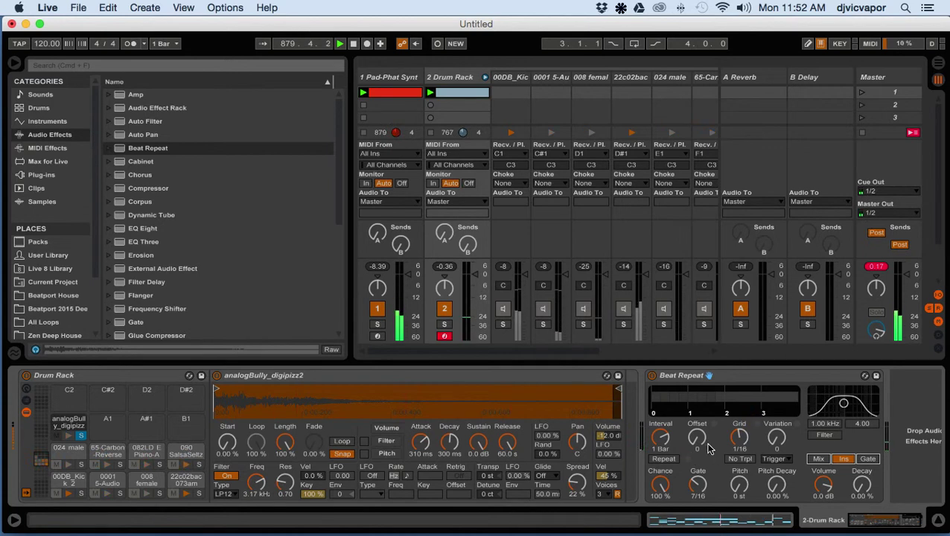
left_click_drag(702, 444, 701, 436)
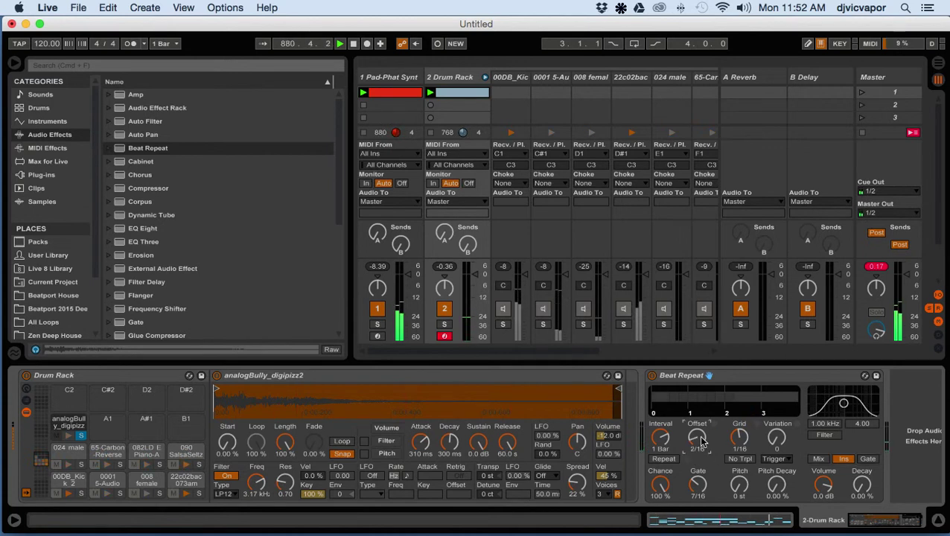
left_click_drag(667, 488, 666, 514)
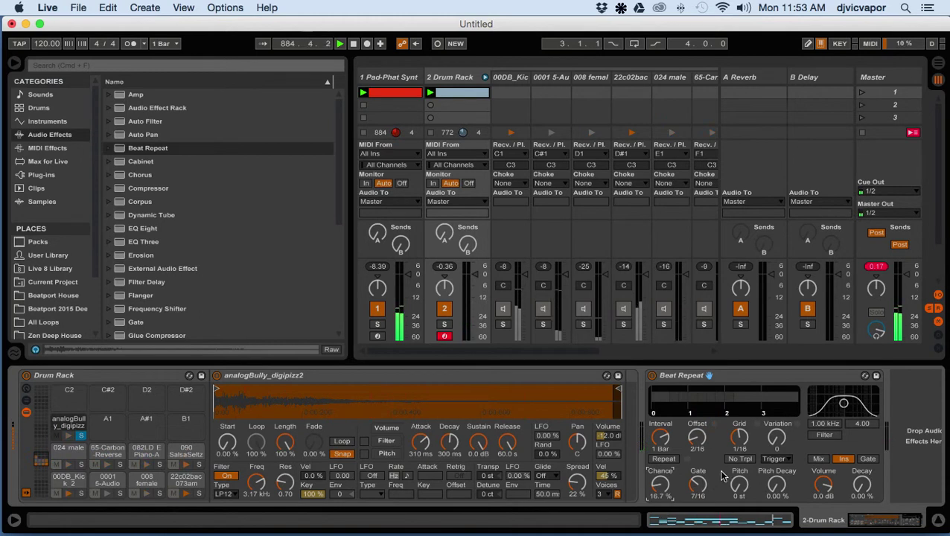
Set Beat Repeat's variation to 1, try its filter at 1.05 kHz with width 5.81, and switch the filter off.
left_click_drag(740, 438, 740, 432)
left_click_drag(736, 440, 736, 442)
left_click(834, 437)
mouse_move(844, 403)
left_mouse_down()
mouse_move(863, 394)
mouse_move(849, 390)
mouse_move(844, 400)
left_mouse_up()
left_click(831, 435)
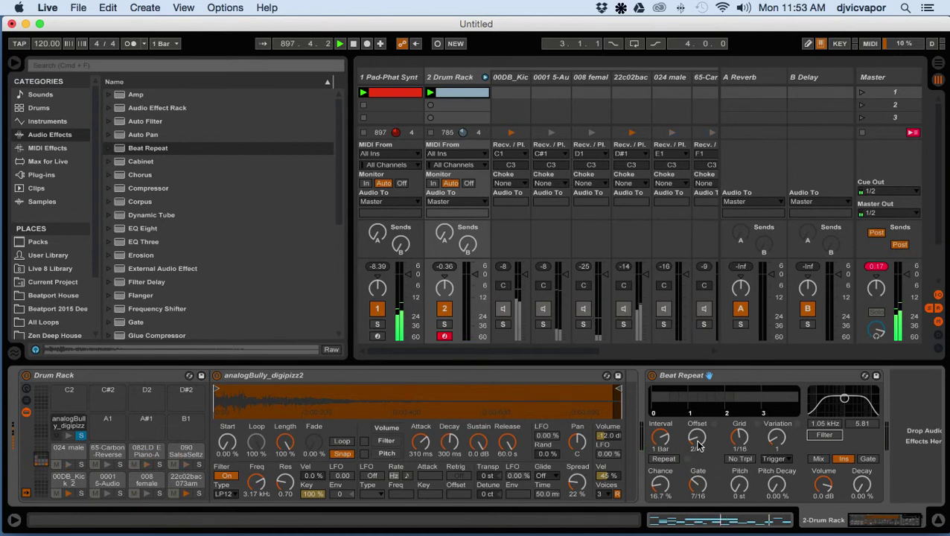
Set the analogBully_digipizz2 sampler's release to 762 ms, and Beat Repeat to Mix mode with a 3/16 offset.
left_click_drag(691, 443, 691, 436)
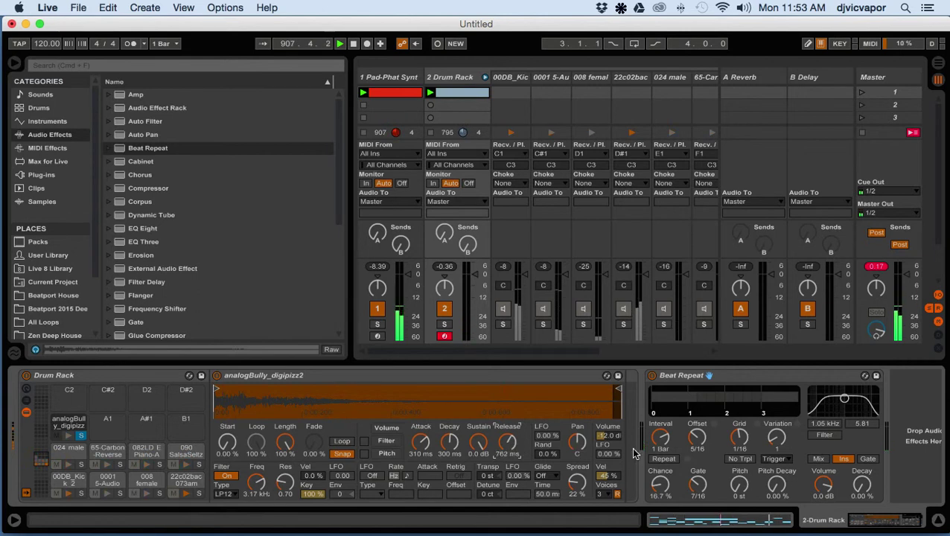
left_click_drag(697, 440, 697, 473)
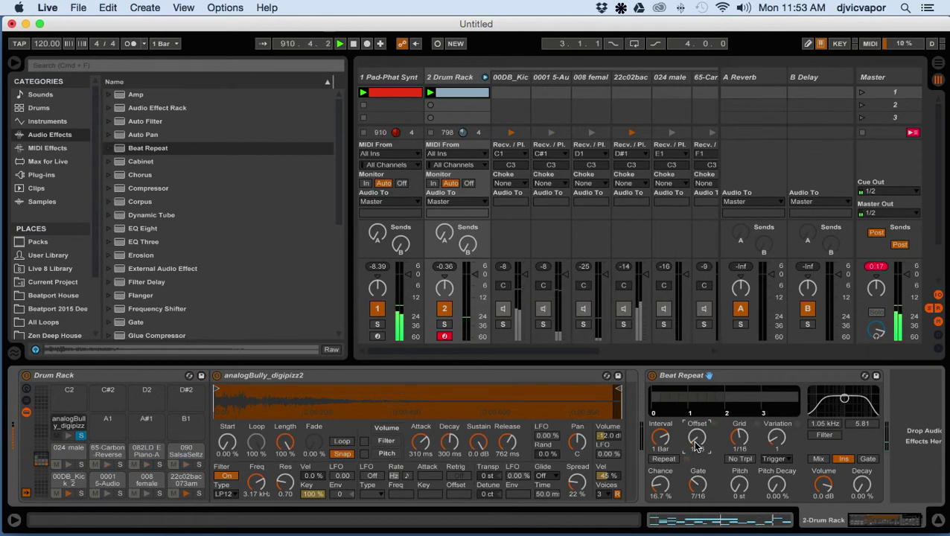
left_click(817, 459)
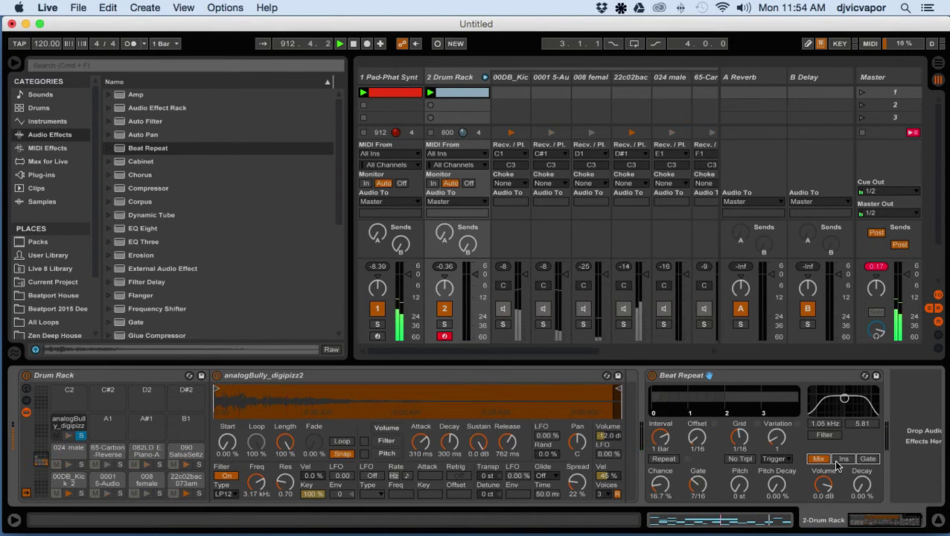
left_click_drag(696, 444, 696, 433)
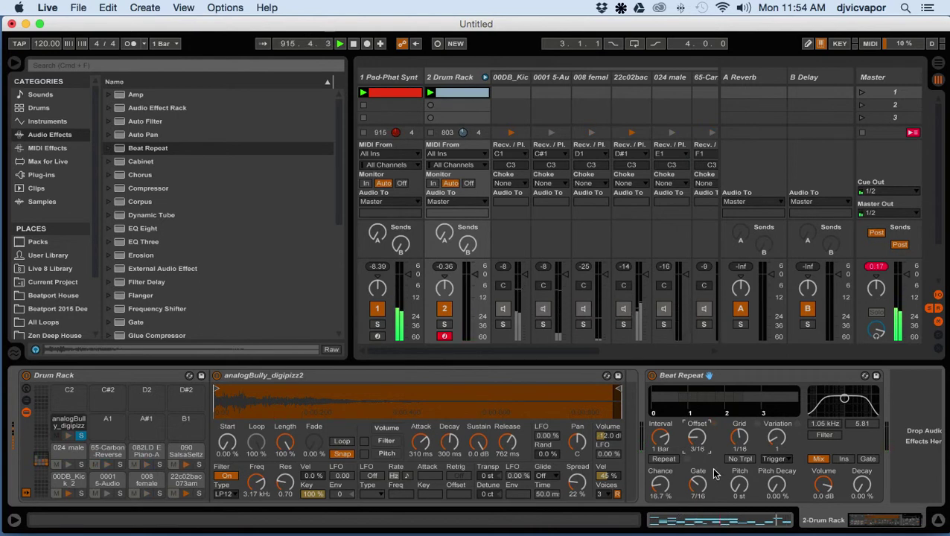
Set Beat Repeat's variation to 3 and chance to 100 %, and return it to Insert mode.
left_click(778, 439)
left_click_drag(660, 484, 659, 425)
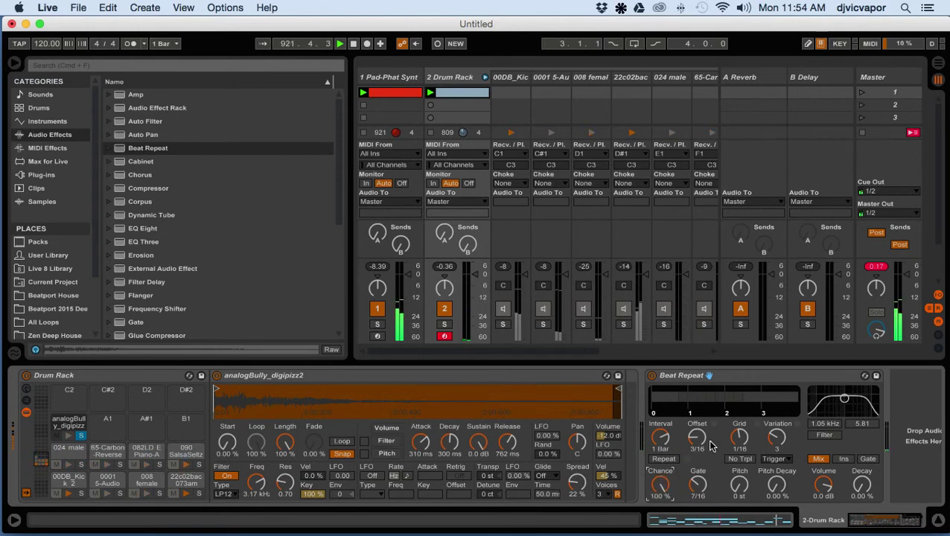
left_click(839, 460)
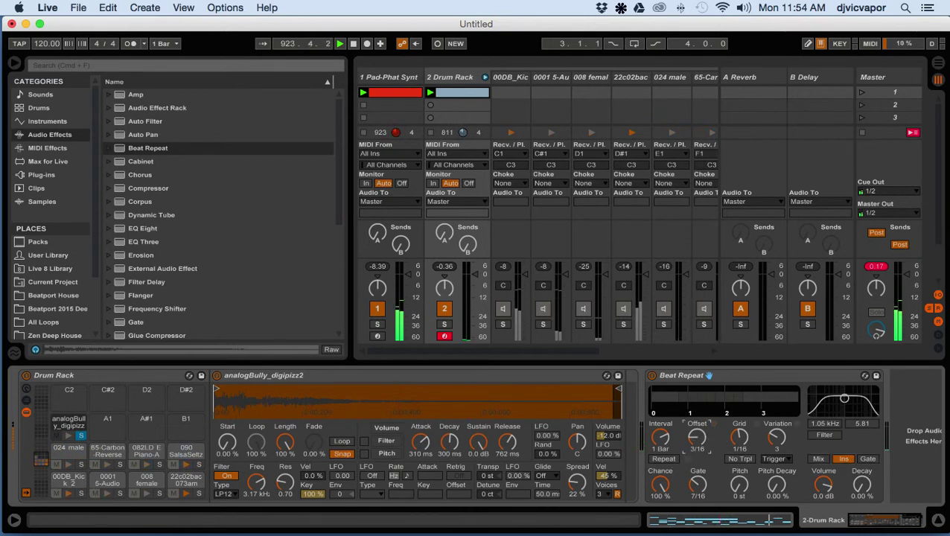
Try Beat Repeat offsets up to 14/16, set the offset to 10/16, and unsolo the analogBully_digipizz2 pad.
left_click_drag(697, 438, 697, 431)
left_click_drag(697, 439, 697, 422)
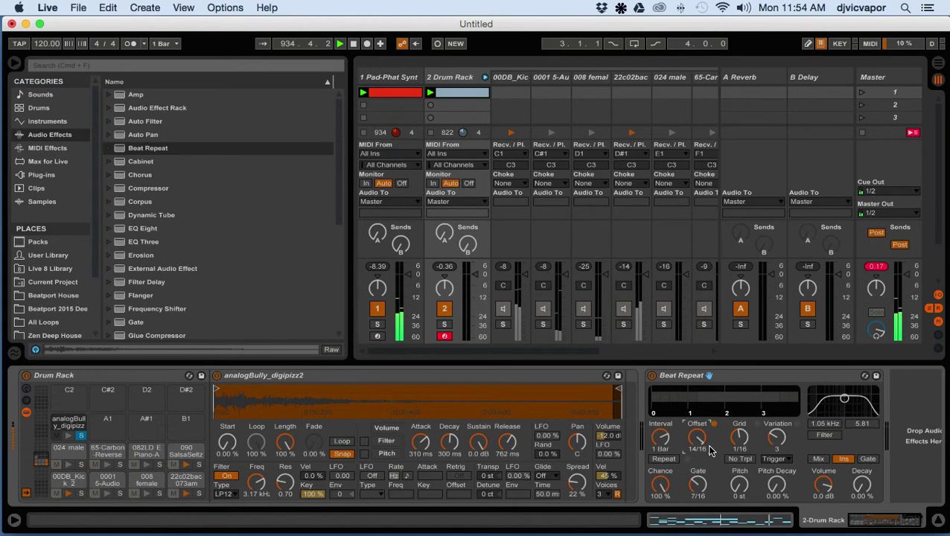
left_click_drag(700, 444, 712, 454)
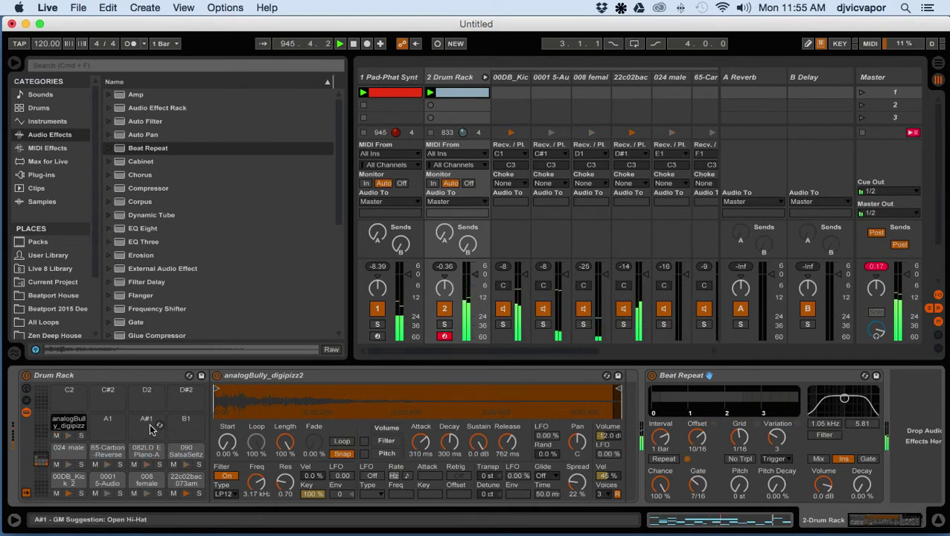
Set Beat Repeat's chance to 16.7 % and offset to 4/16, and switch Repeat on and back off.
mouse_move(717, 444)
left_mouse_down()
mouse_move(717, 426)
mouse_move(718, 441)
left_mouse_up()
left_click_drag(660, 484, 660, 521)
left_click_drag(697, 440, 697, 435)
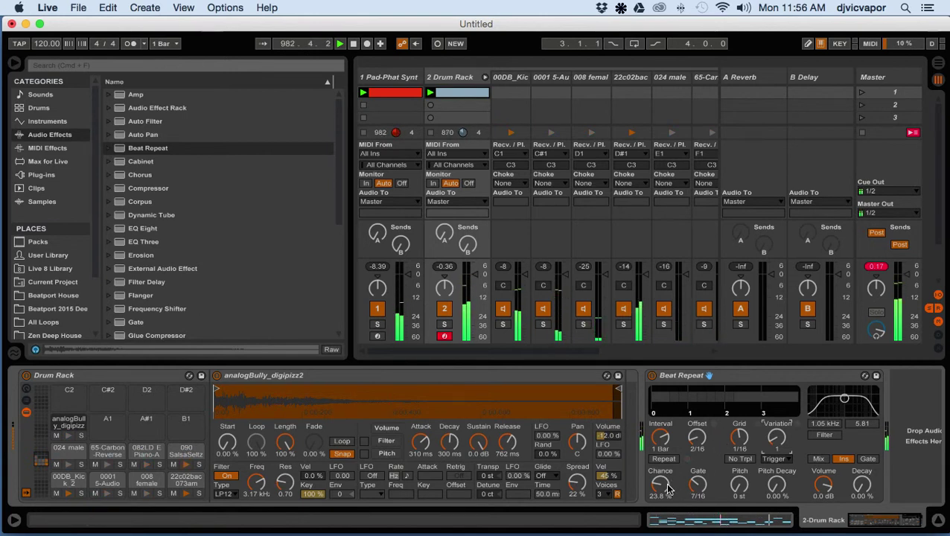
left_click_drag(665, 488, 665, 503)
left_click_drag(714, 445, 713, 441)
left_click(672, 461)
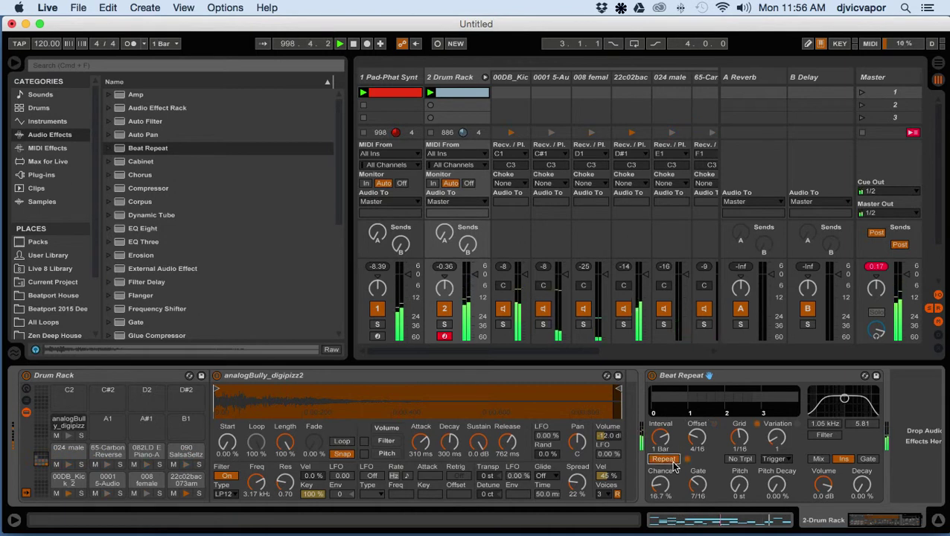
left_click(674, 460)
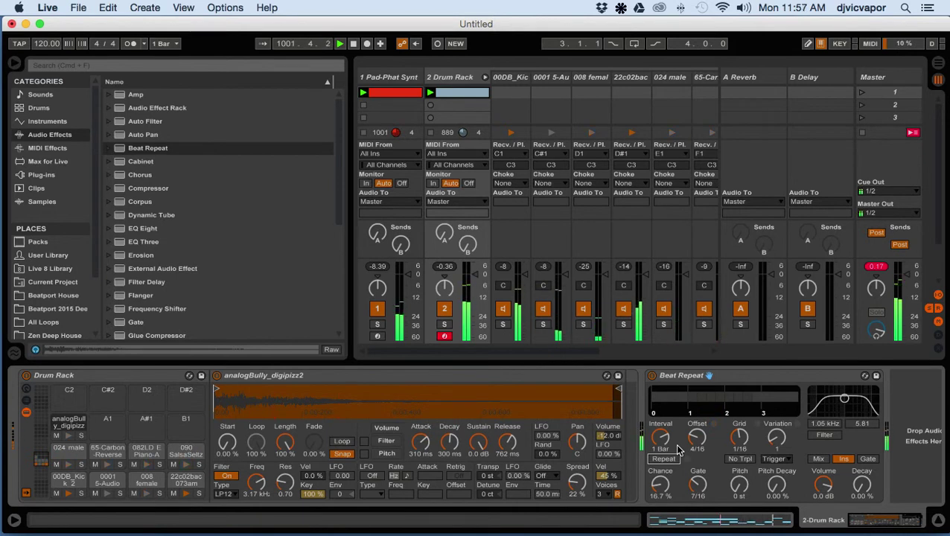
Try the Slap Back preset on the pad's Beat Repeat and replace it with the Fill In The Gaps preset.
left_click(108, 150)
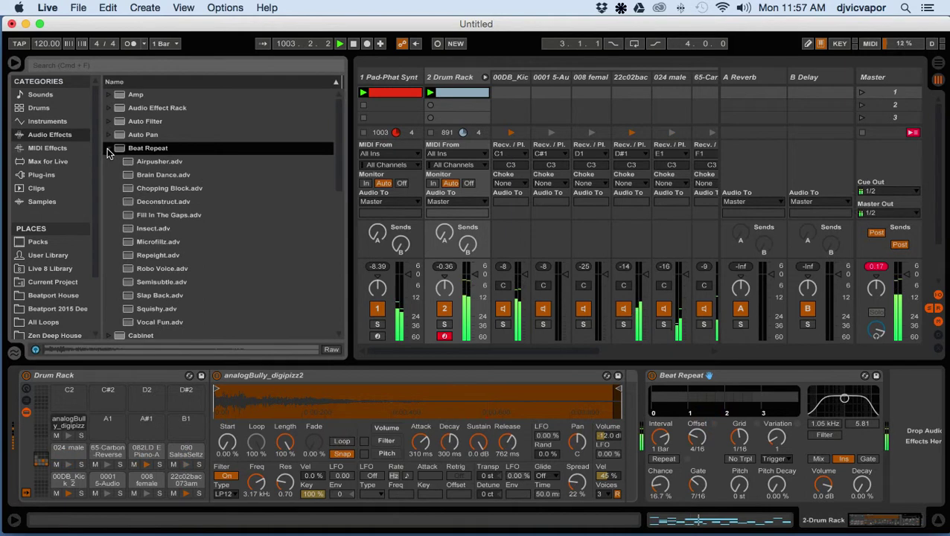
left_click(138, 215)
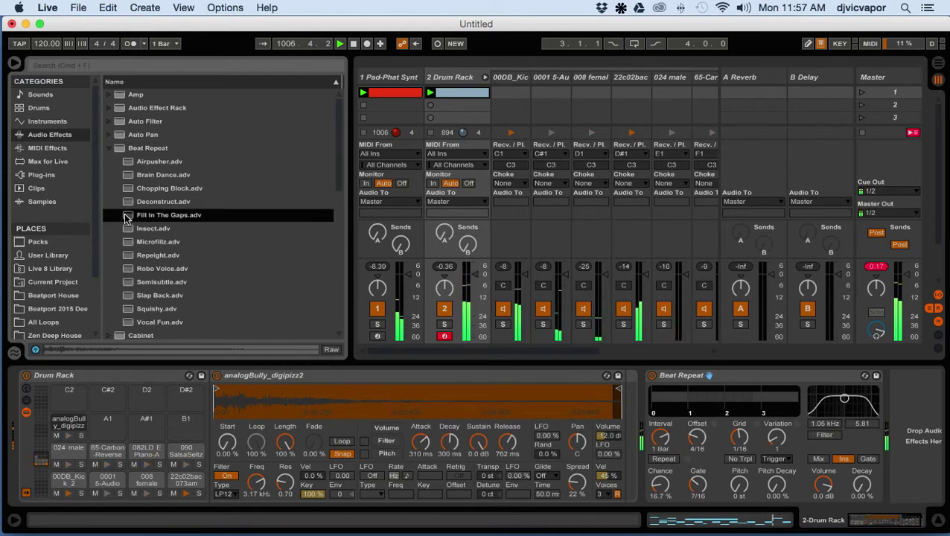
left_click(131, 295)
left_click_drag(250, 300, 688, 375)
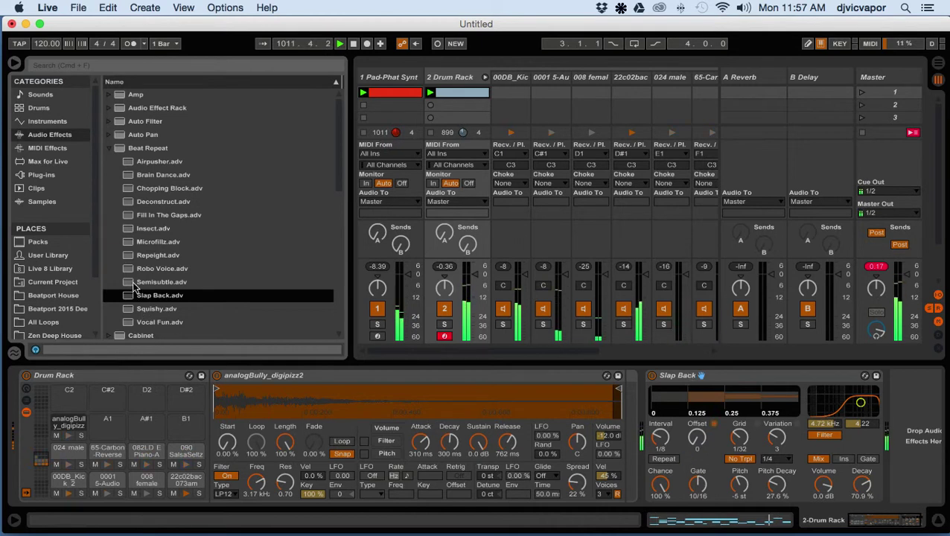
left_click_drag(129, 216, 681, 376)
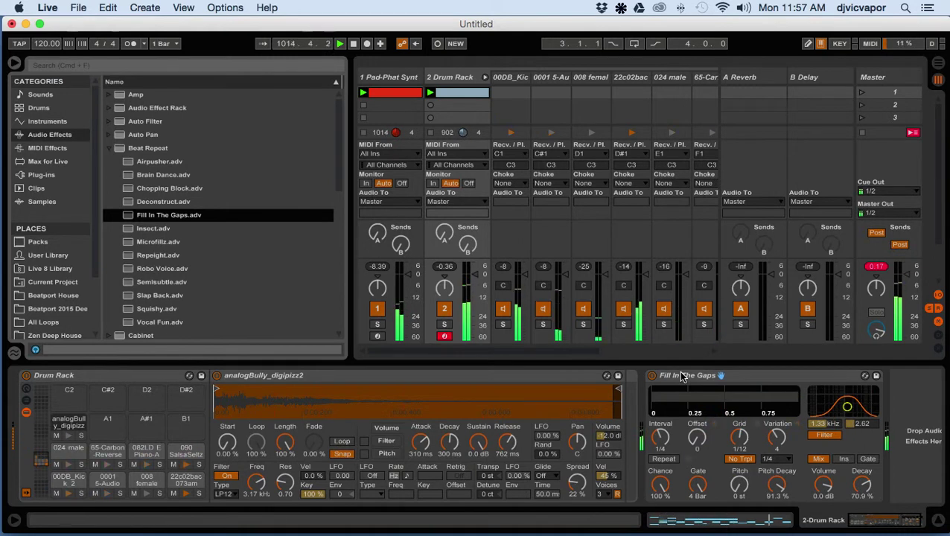
Solo the analogBully_digipizz2 pad, shorten its sampler's attack to 72.6 ms, and unsolo the pad.
left_click(82, 436)
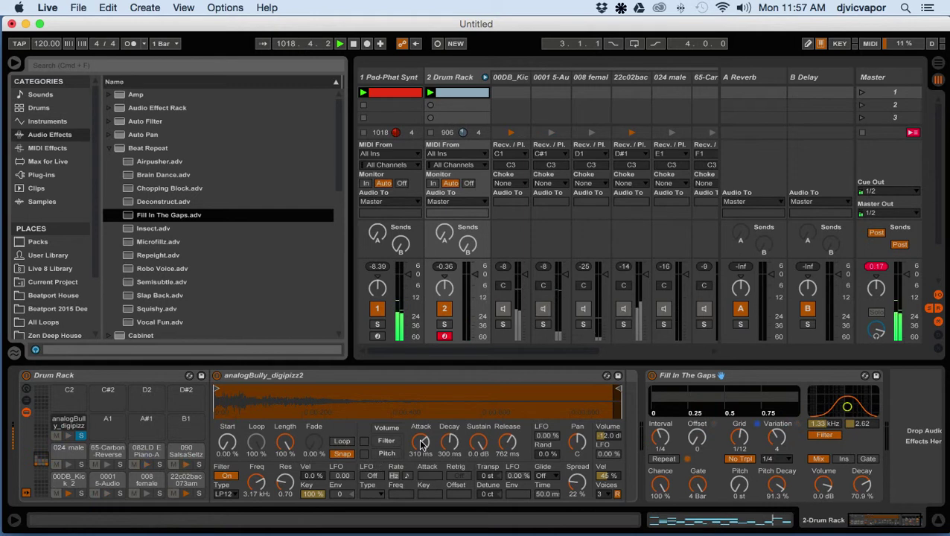
left_click_drag(421, 442, 421, 462)
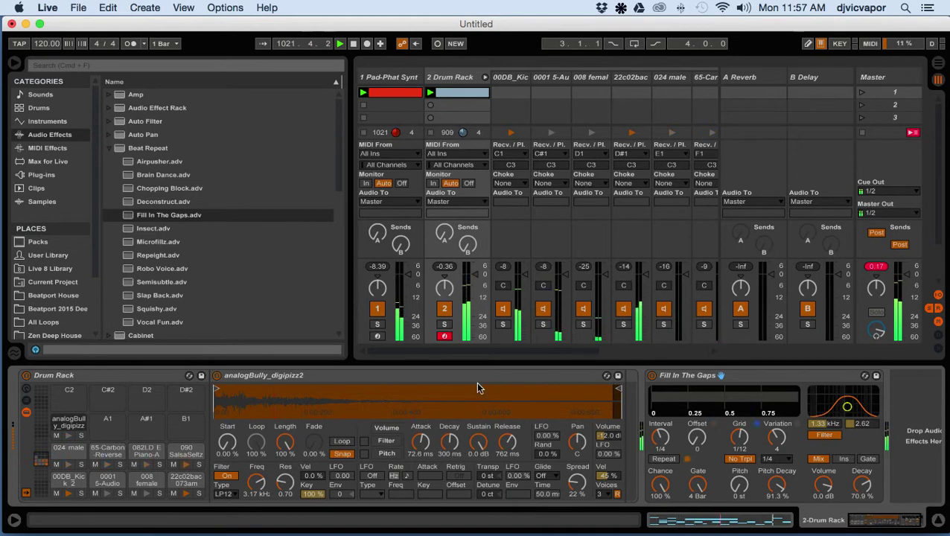
In the drum rack clip, try the analogBully_digipizz2 note at successive sixteenths up to 1.2.3 and move it back to 1.1.1.
double_click(456, 94)
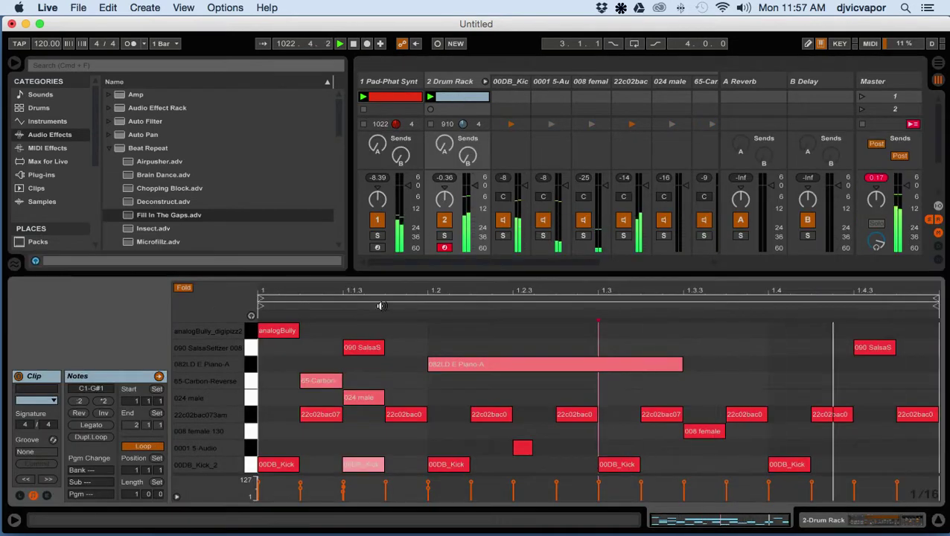
left_click(281, 333)
key("Right")
key("Right")
key("Right")
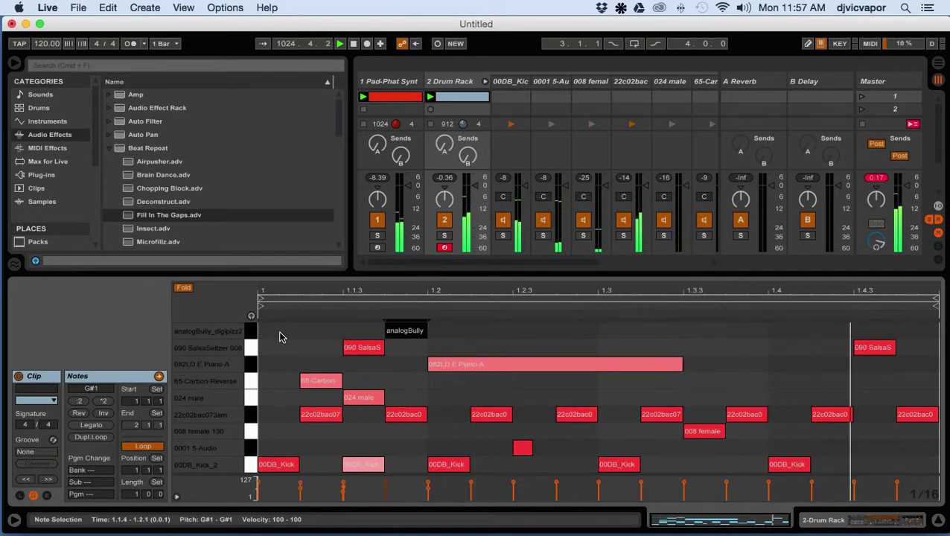
key("Right")
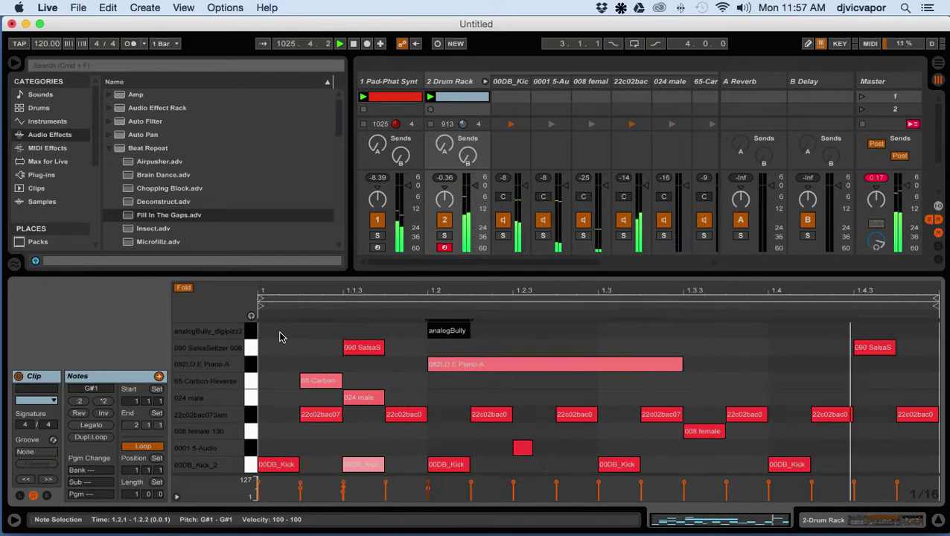
key("Right")
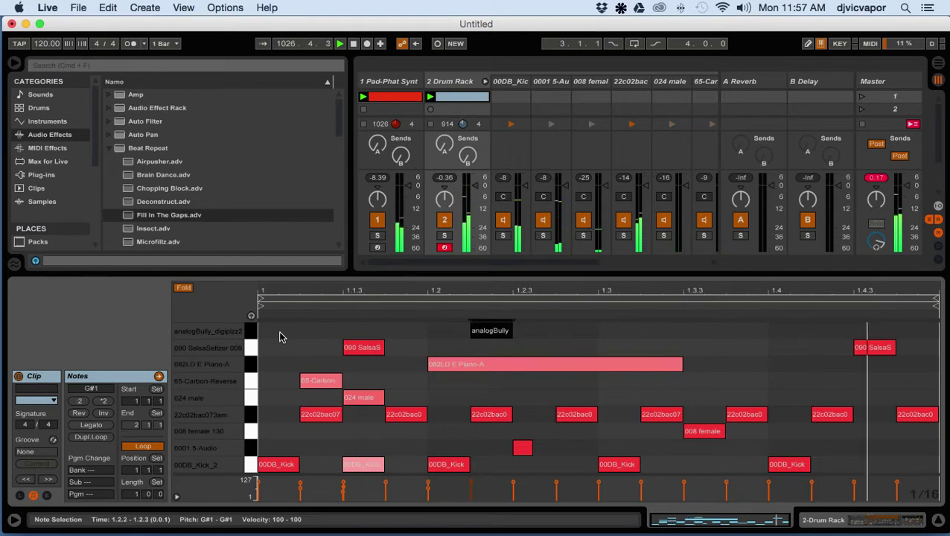
key("Right")
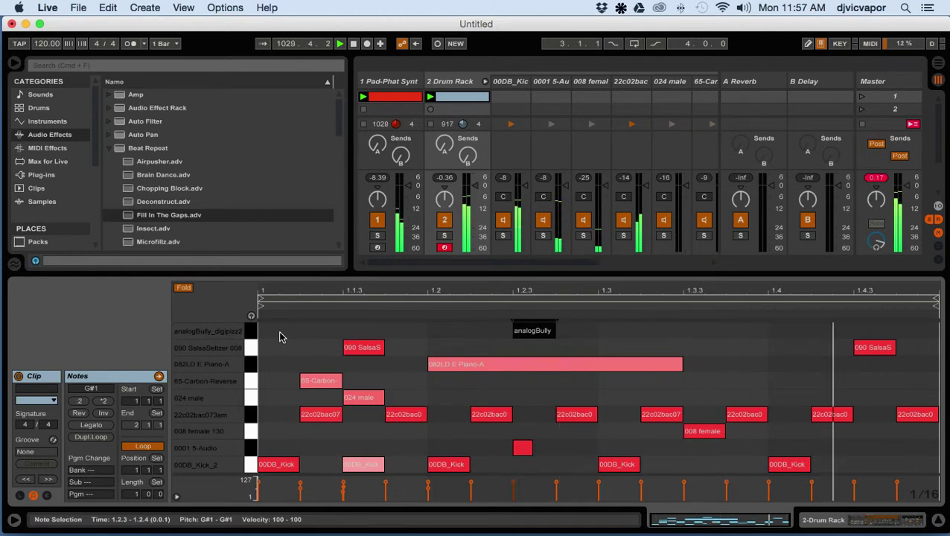
key("Left")
key("Left")
key("Left")
key("Left")
key("Left")
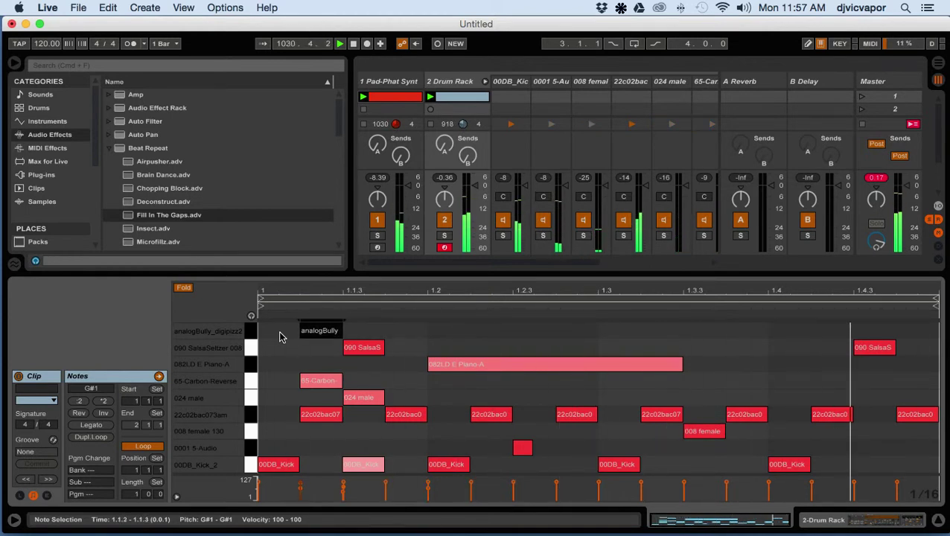
key("Left")
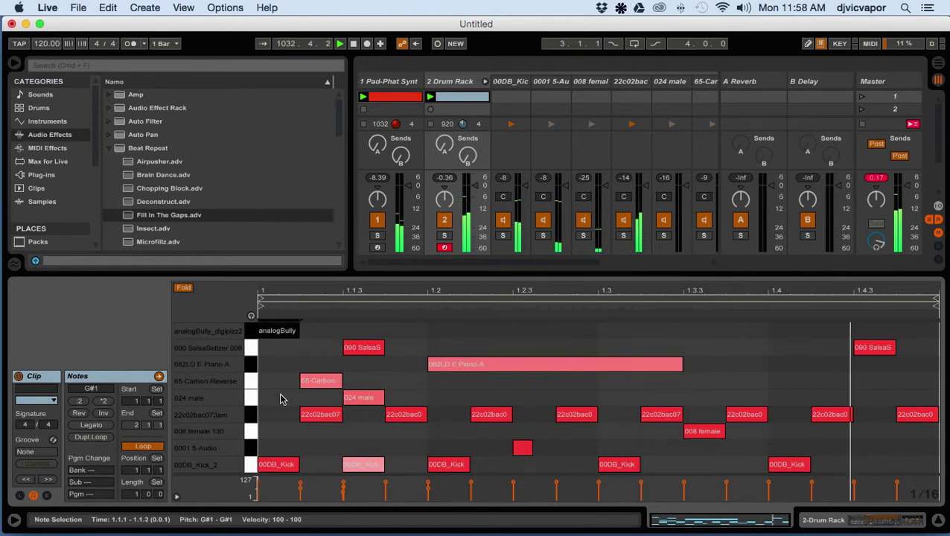
Lower the velocity of the analogBully_digipizz2 note at 1.1.1 and return to the 2 Drum Rack track's devices.
left_click_drag(261, 484, 261, 489)
left_click(287, 443)
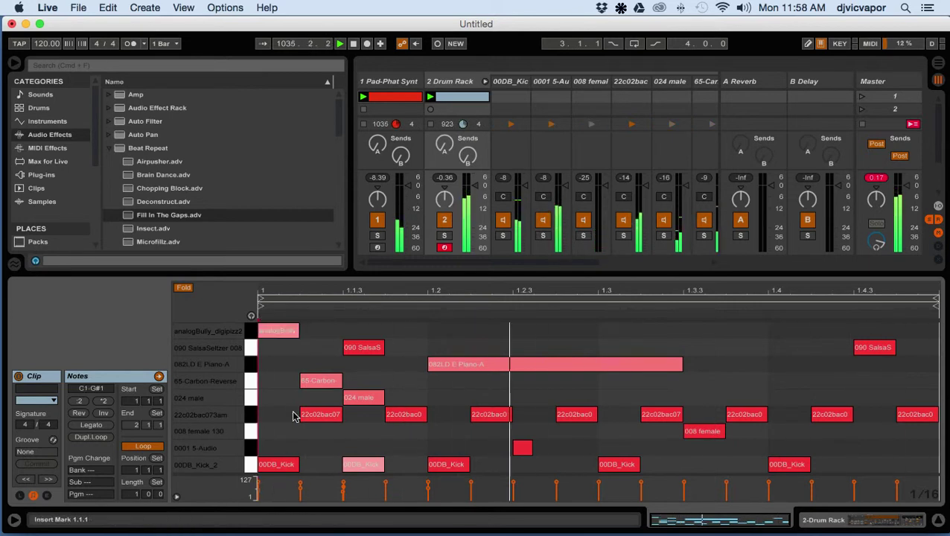
left_click(457, 80)
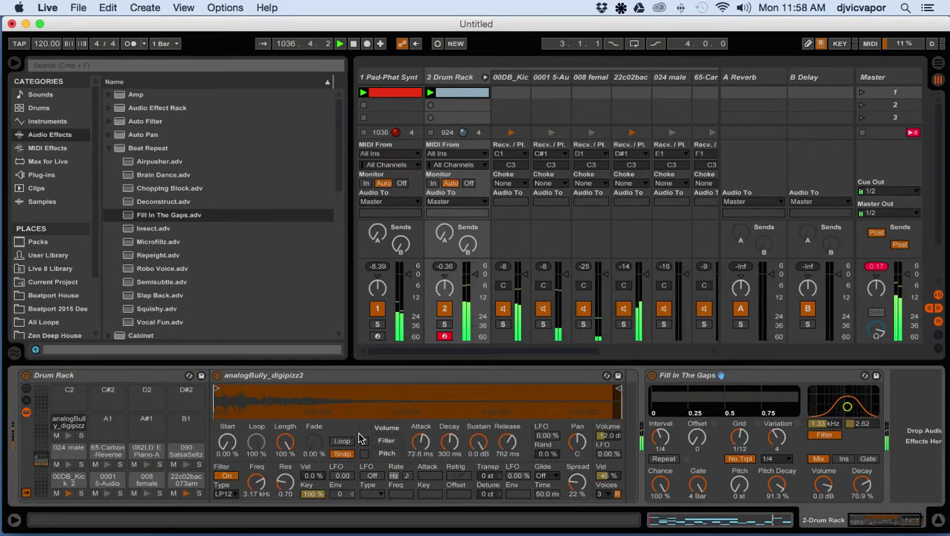
Solo the analogBully_digipizz2 pad, try offset changes and Insert mode on its Beat Repeat, and return it to Mix mode with offset 0.
left_click(81, 436)
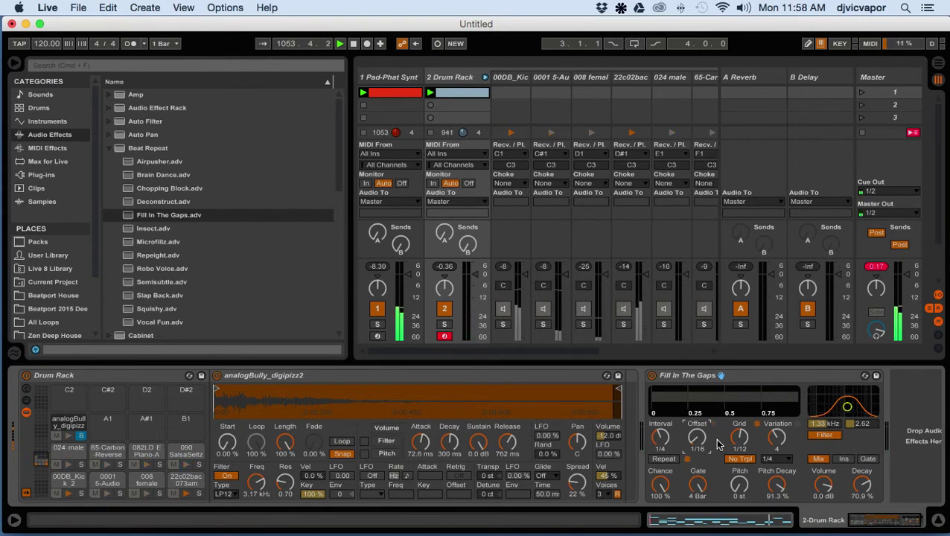
left_click_drag(701, 444, 701, 414)
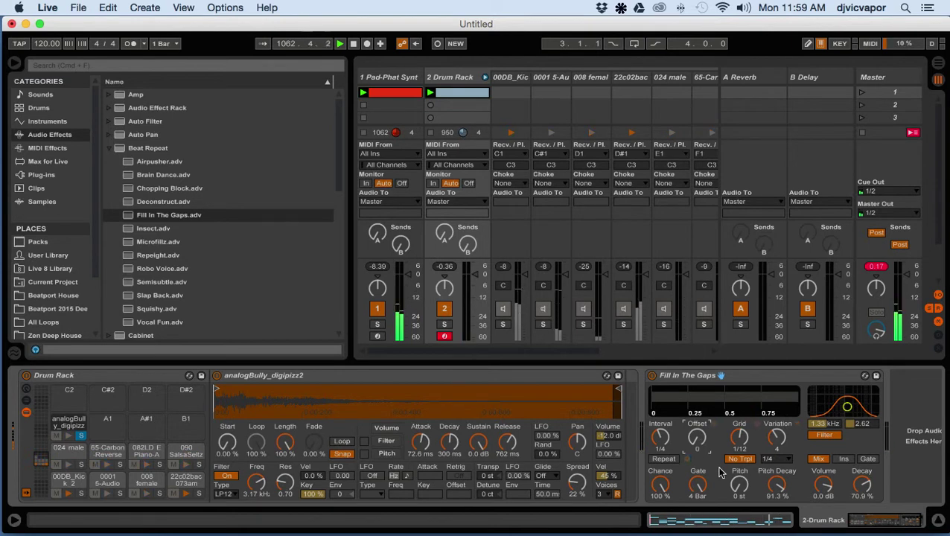
left_click(839, 459)
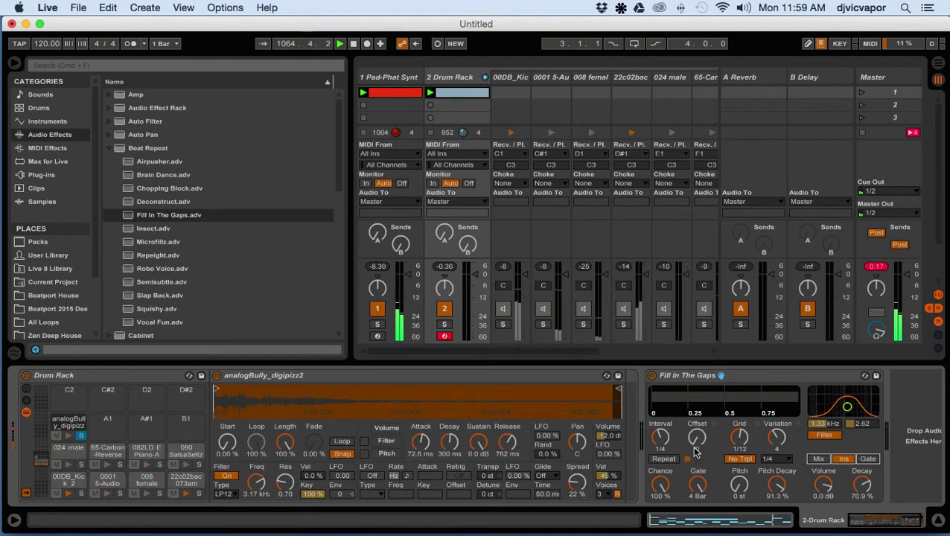
left_click_drag(696, 442, 697, 435)
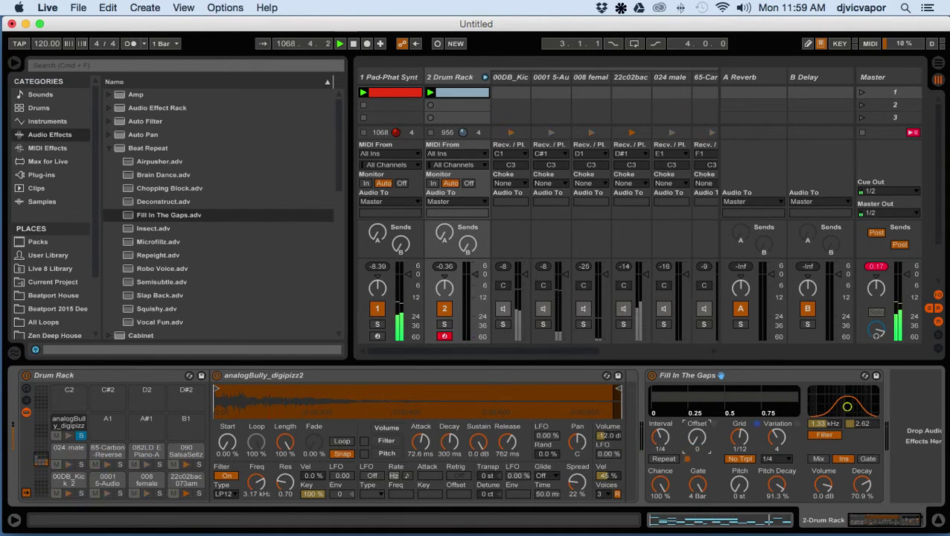
left_click(820, 459)
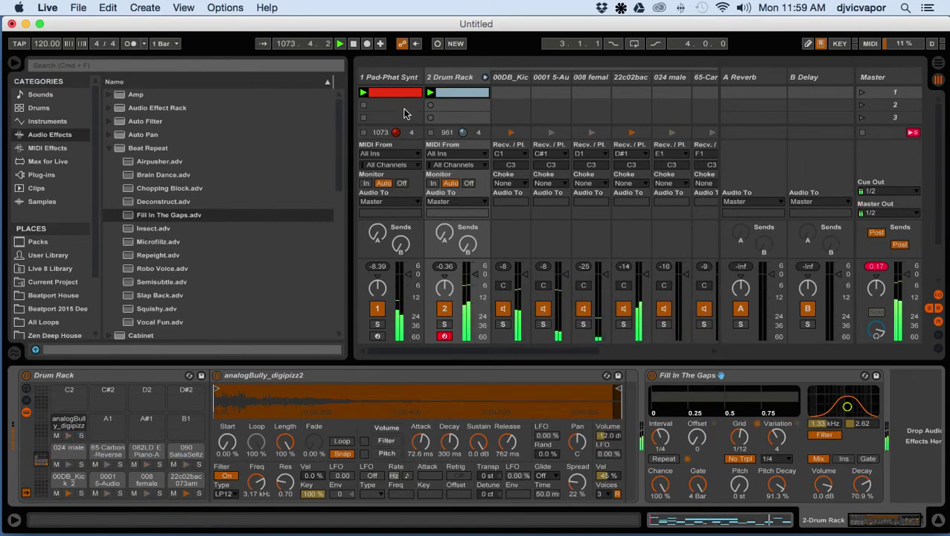
Lower the analogBully_digipizz2 sampler's volume to -16.9 dB.
left_click_drag(608, 436, 607, 442)
Audition the DL_HipHop drum loops in the sample library, including DL_HipHop_80bpm2.aif and DL_HipHop_80bpm1.aif.
left_click(41, 201)
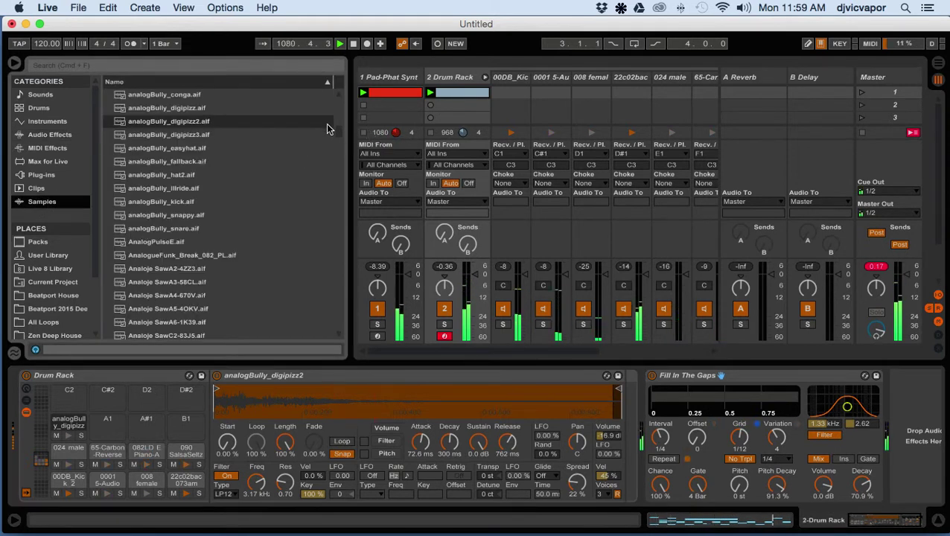
scroll(328, 171, "down", 20)
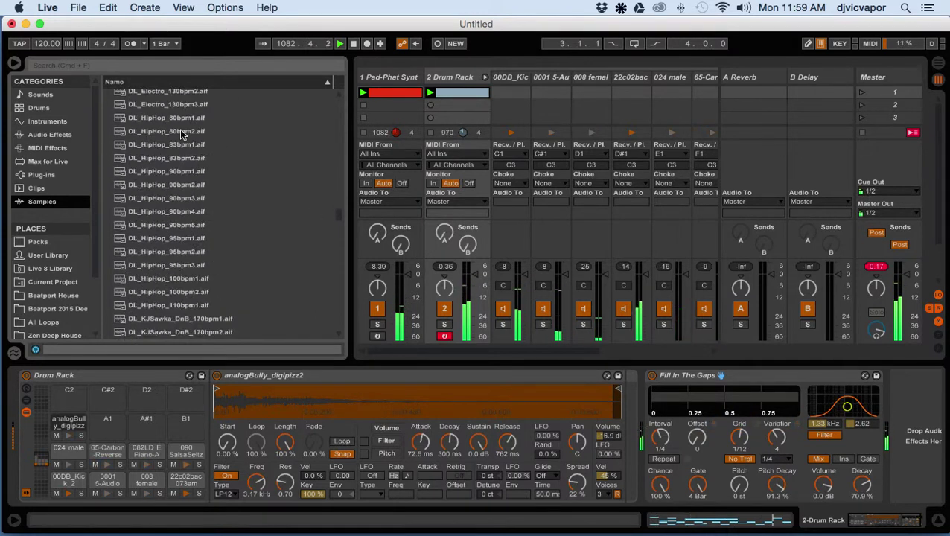
left_click(182, 132)
key("Up")
key("Up")
key("Up")
key("Down")
key("Down")
key("Down")
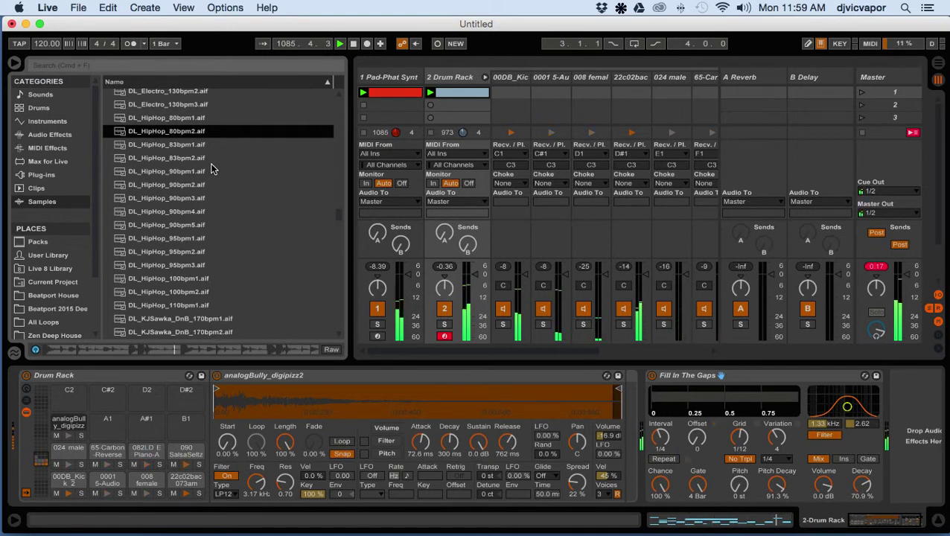
left_click(183, 118)
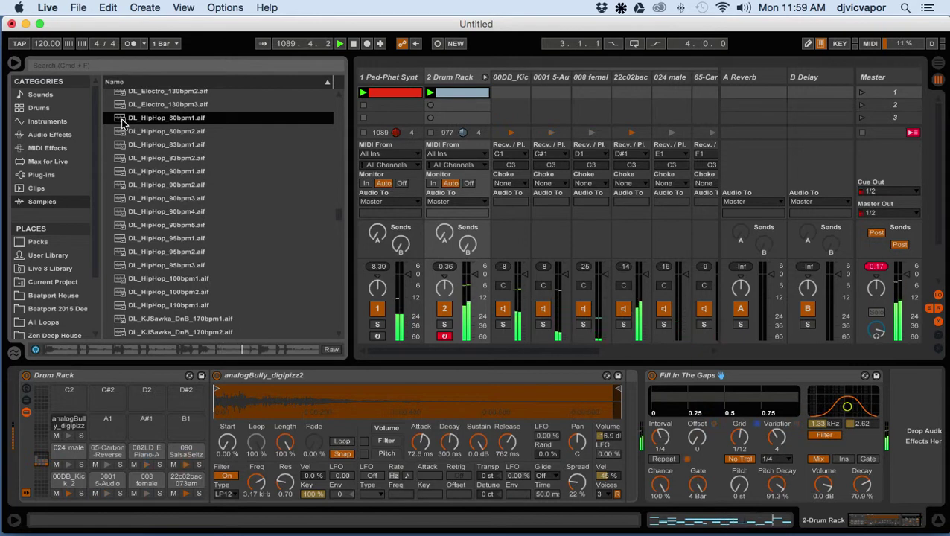
Load DL_HipHop_80bpm1.aif onto the drum rack's empty A1 pad and solo that pad.
left_click_drag(121, 123, 112, 433)
left_click(107, 437)
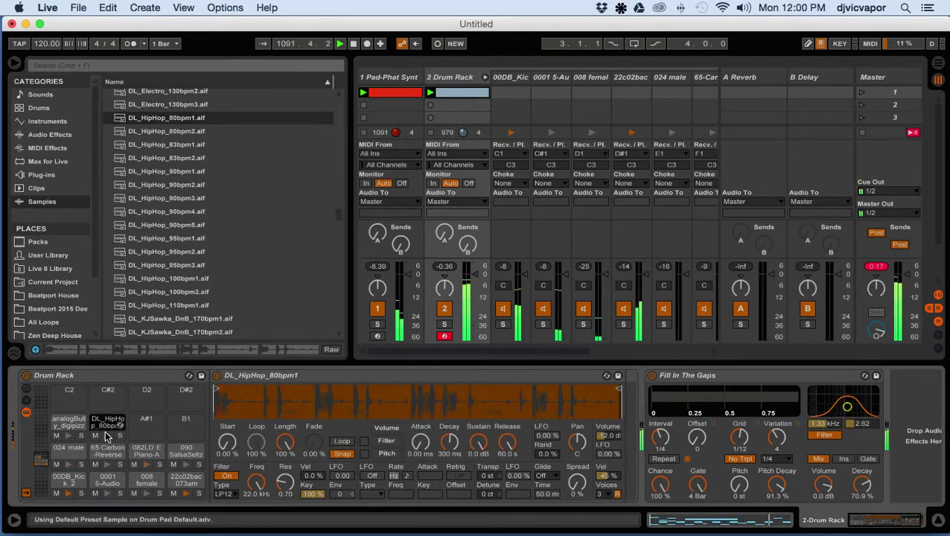
left_click(120, 435)
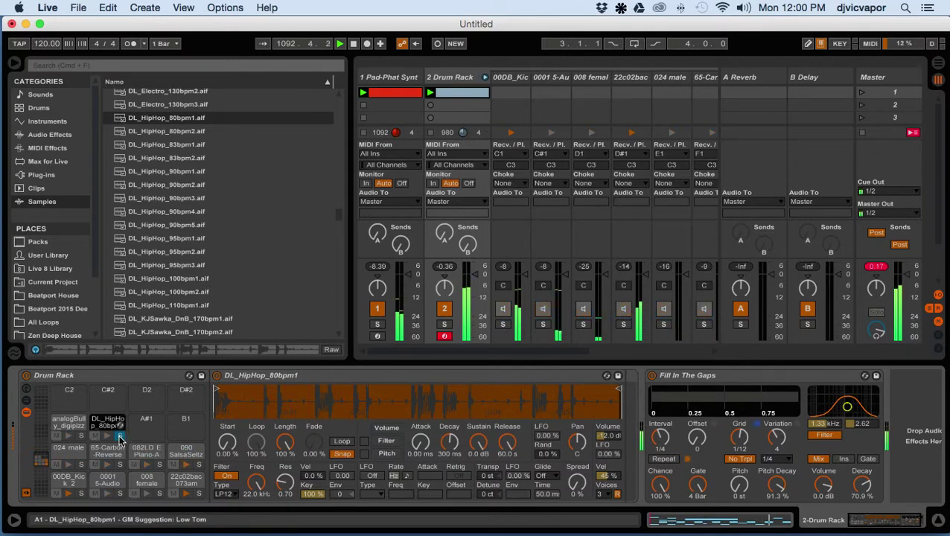
Trim the start and end of the DL_HipHop_80bpm1 sample to isolate a short hit from the loop.
left_click_drag(215, 389, 266, 389)
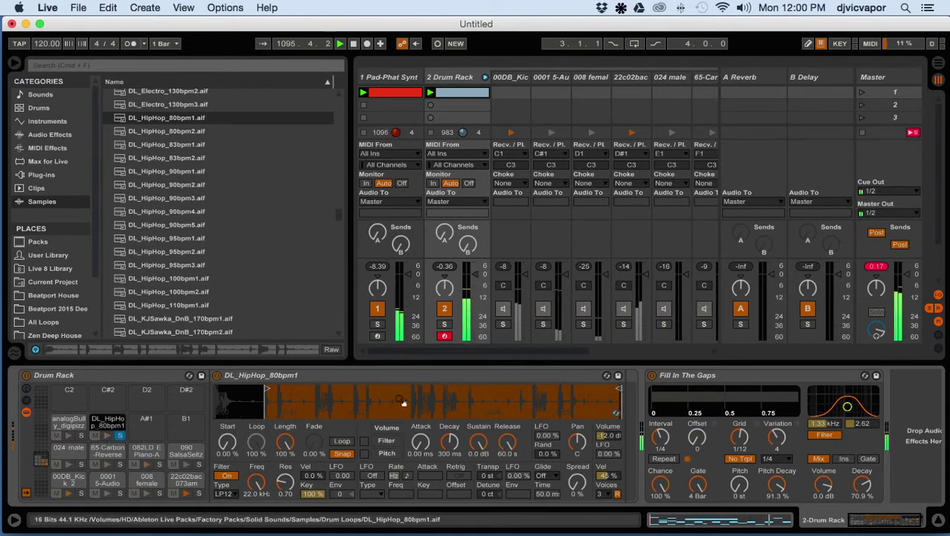
mouse_move(617, 388)
left_mouse_down()
mouse_move(288, 395)
mouse_move(274, 398)
mouse_move(274, 410)
mouse_move(307, 411)
mouse_move(365, 438)
mouse_move(364, 387)
mouse_move(350, 424)
mouse_move(344, 397)
left_mouse_up()
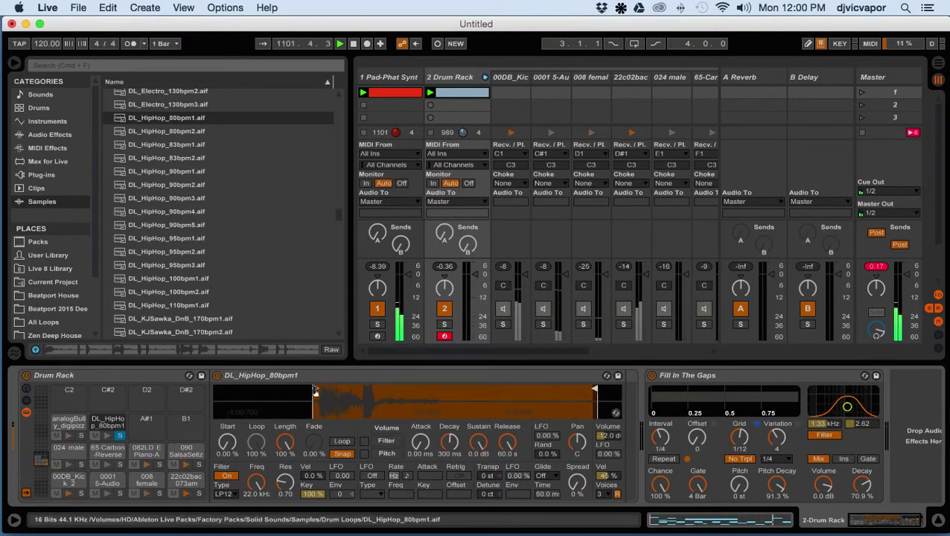
left_click_drag(315, 388, 320, 388)
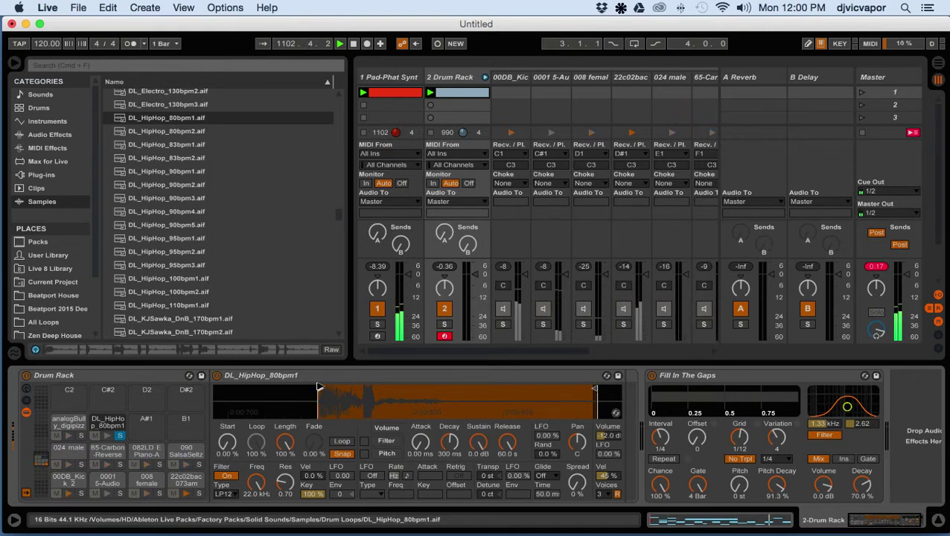